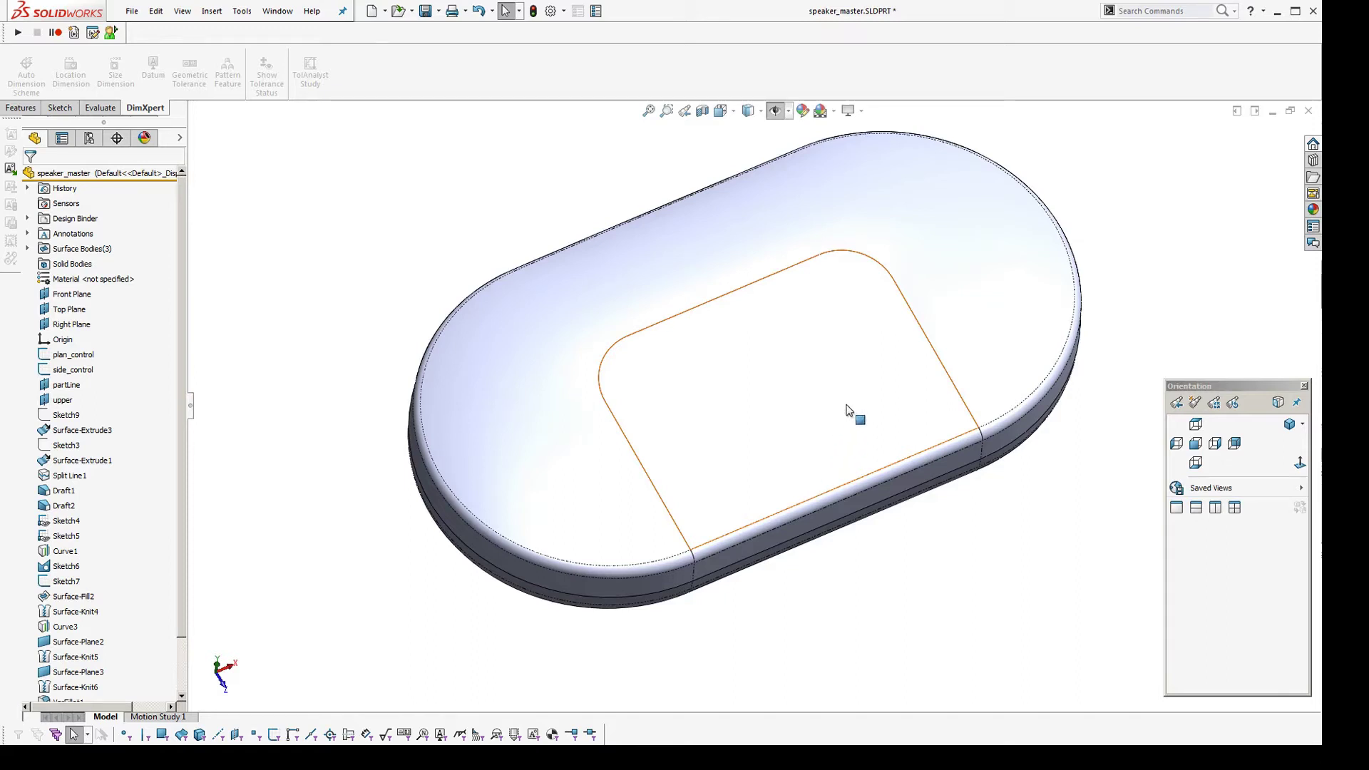
Examine the speaker body's domed top surface and the rounded panel outline from several angles
ctrl+middle_drag(856, 412, 827, 427)
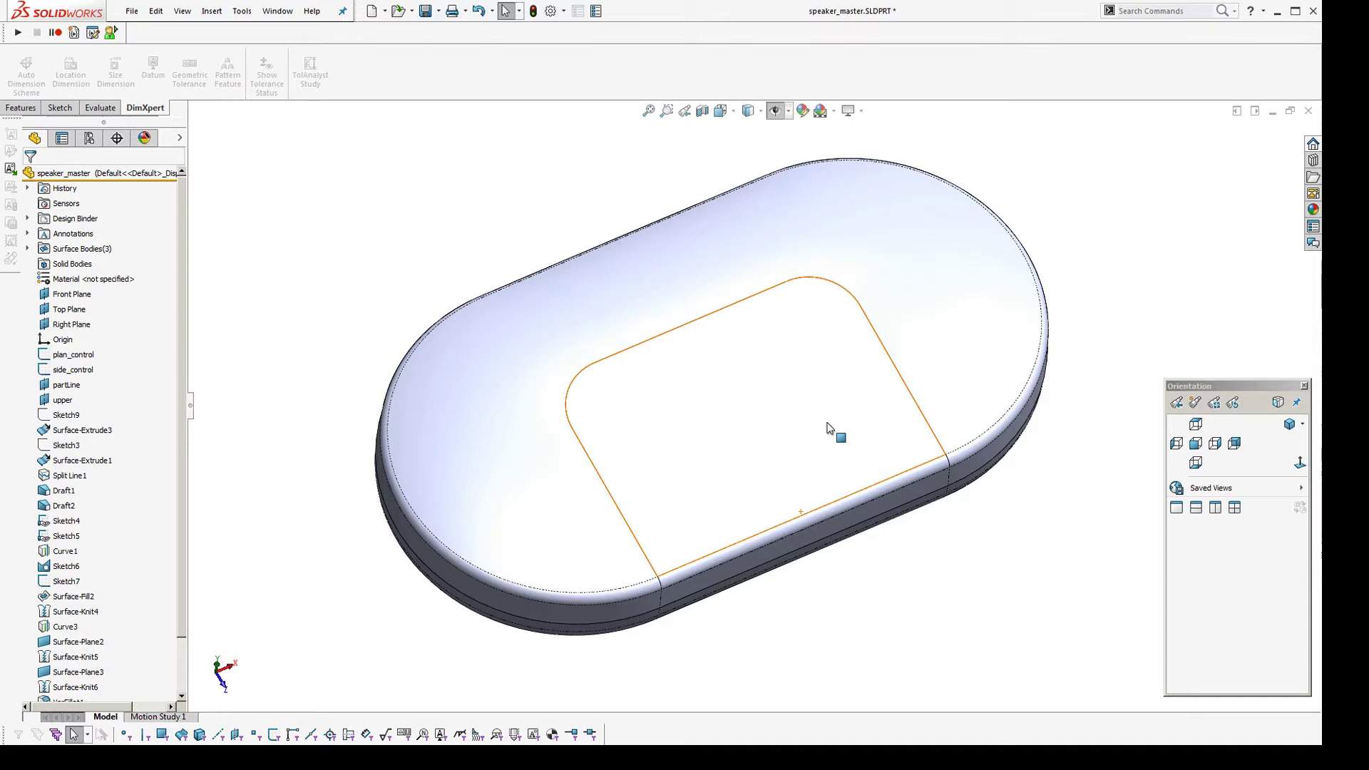
middle_drag(827, 428, 801, 376)
key(Escape)
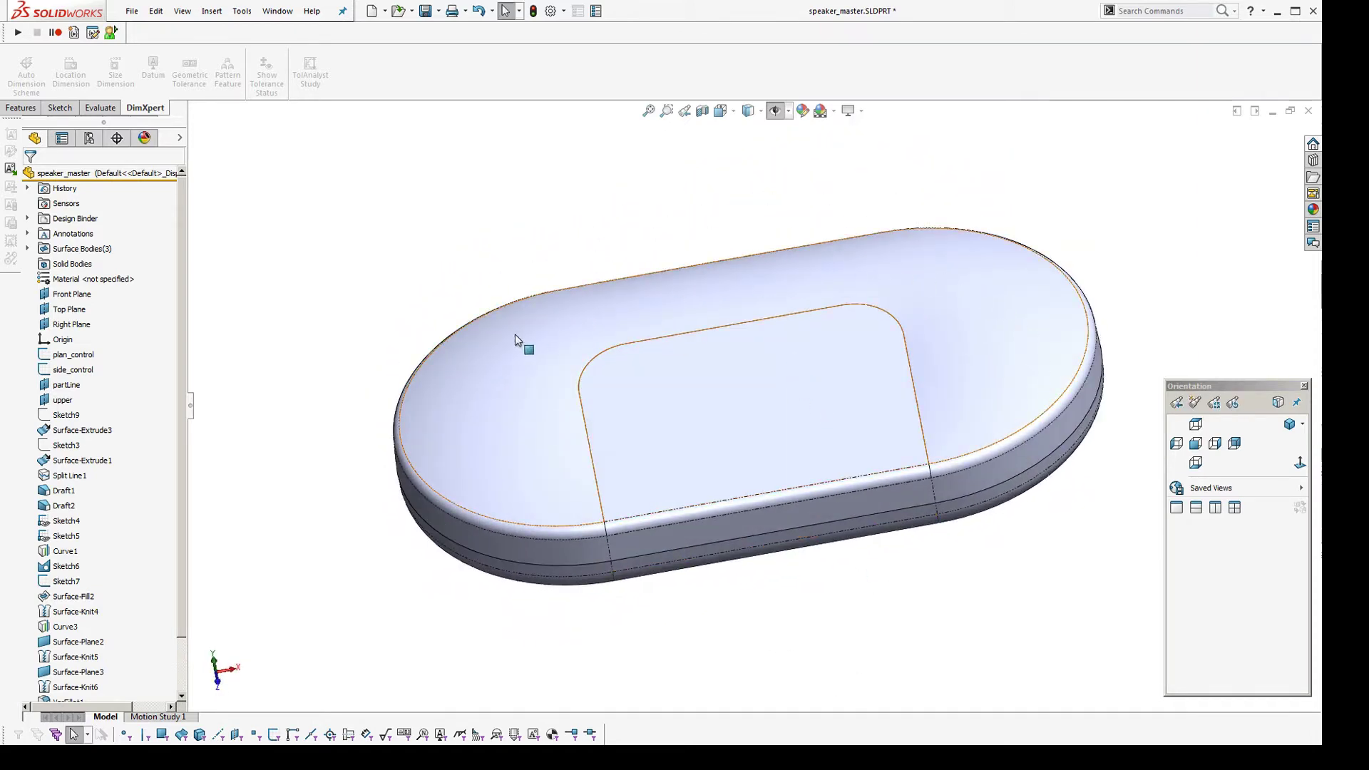
click(716, 427)
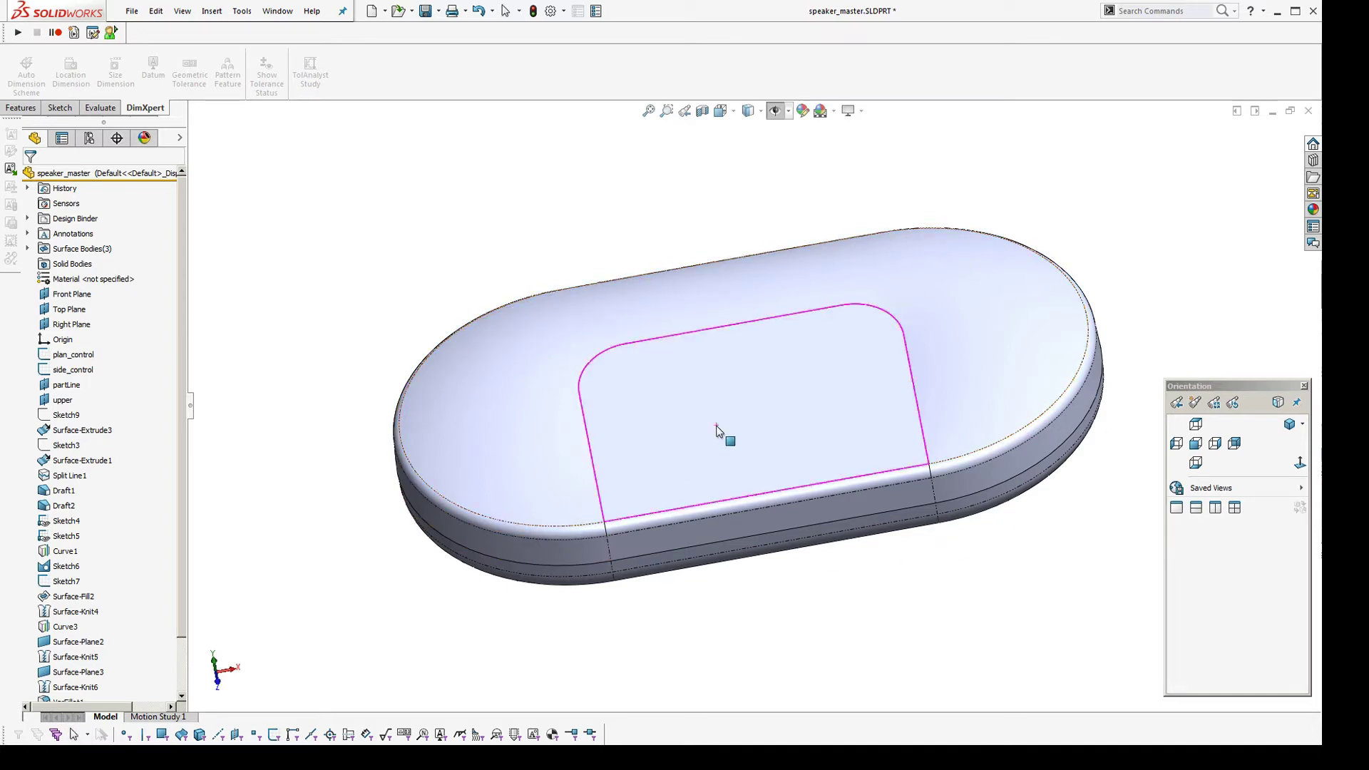
mouse_move(717, 427)
middle_down()
mouse_move(727, 462)
mouse_move(728, 318)
mouse_move(697, 275)
mouse_move(711, 291)
mouse_move(718, 421)
middle_up()
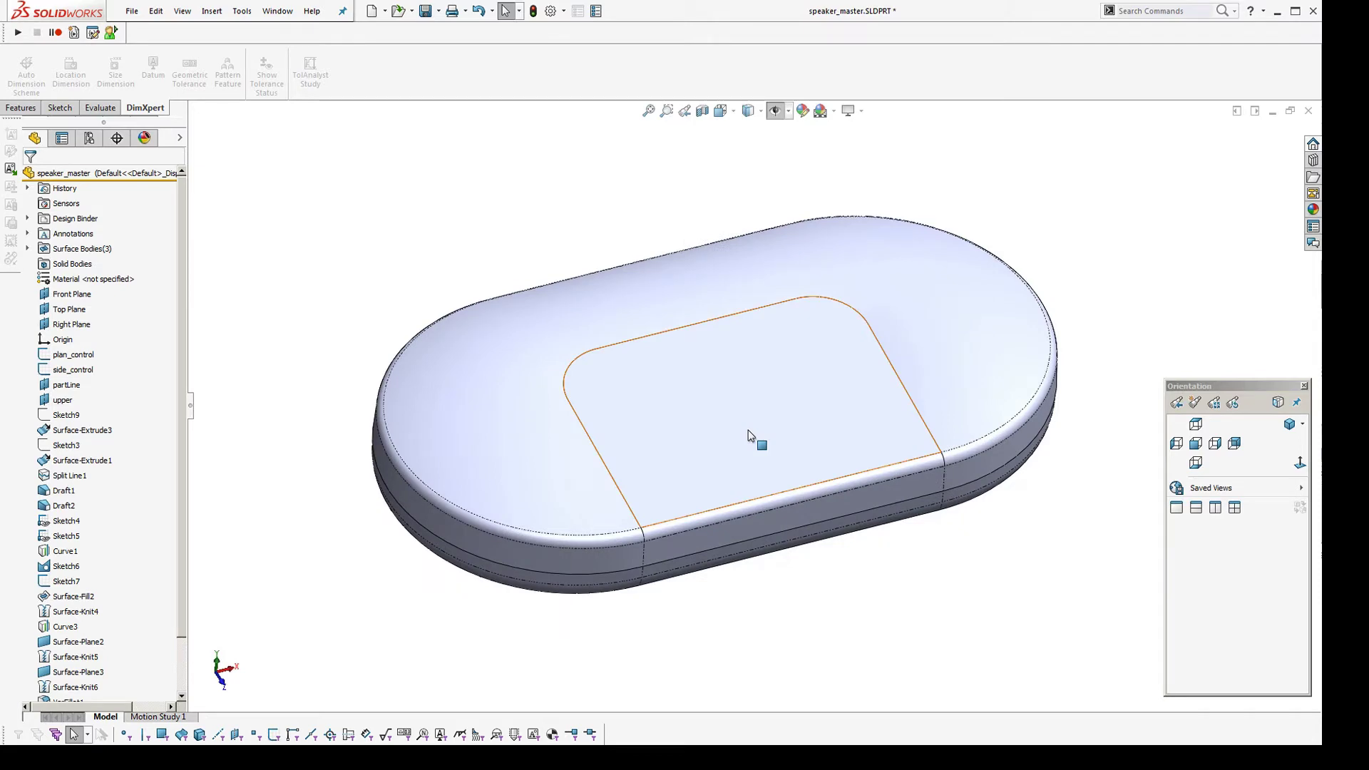
middle_drag(817, 388, 803, 443)
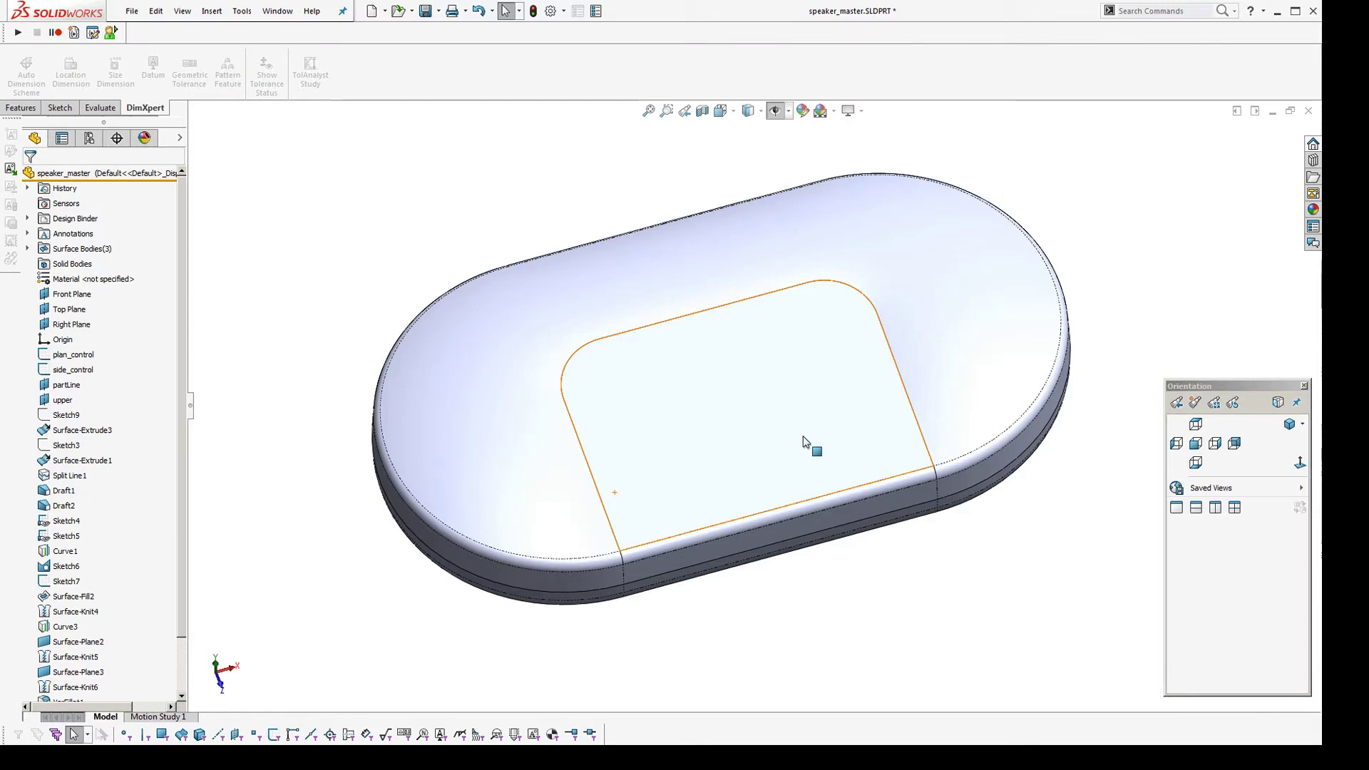
middle_drag(810, 446, 809, 587)
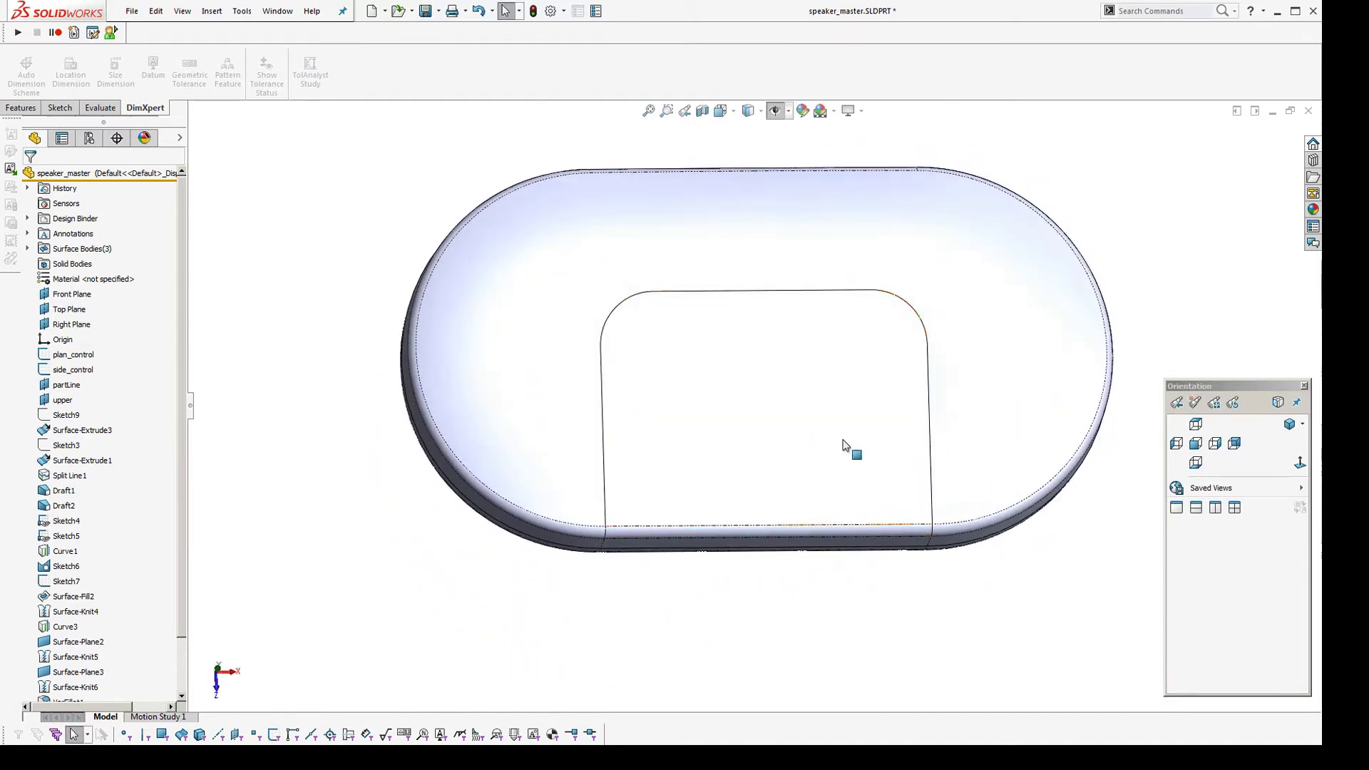
middle_drag(843, 445, 807, 388)
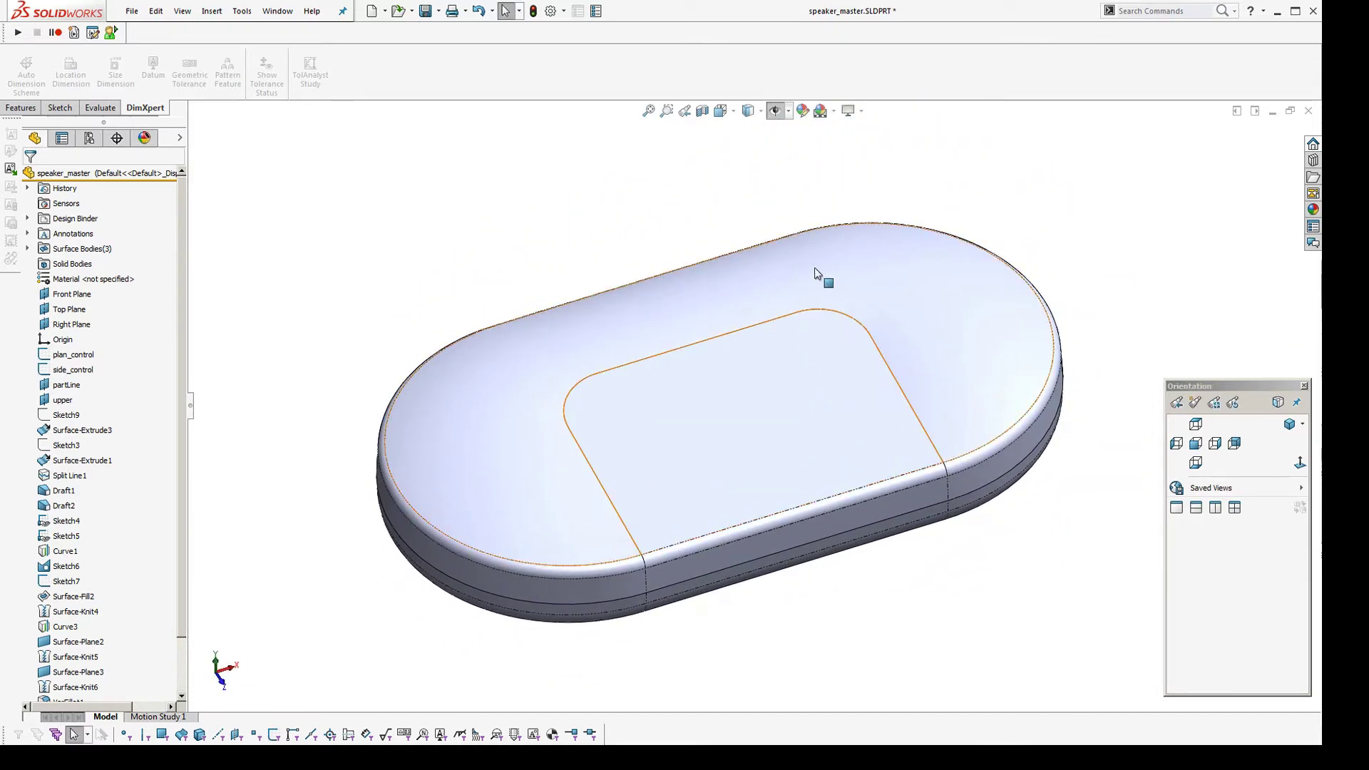
Check the top surface's reflections and curvature flow with Zebra Stripes, ending with the stripe display off
key(z)
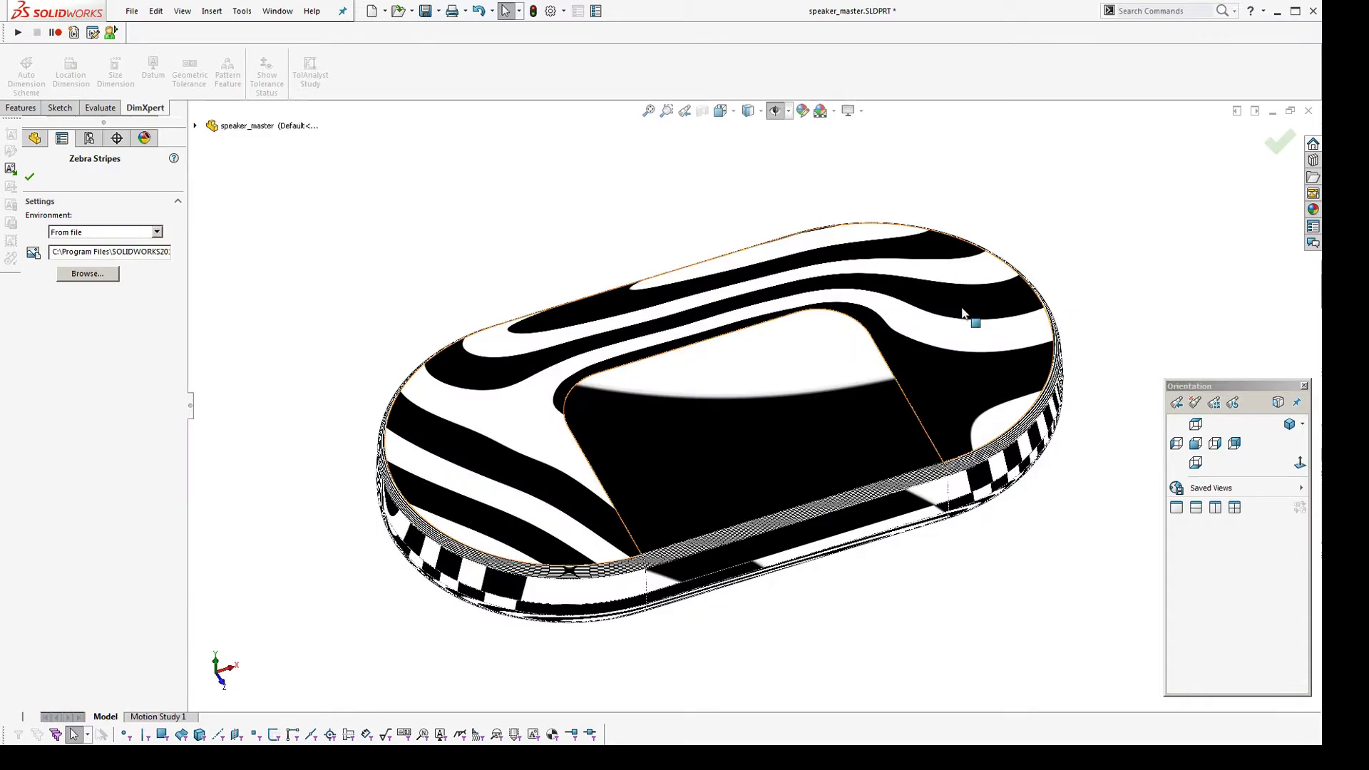
key(Return)
middle_drag(962, 313, 640, 321)
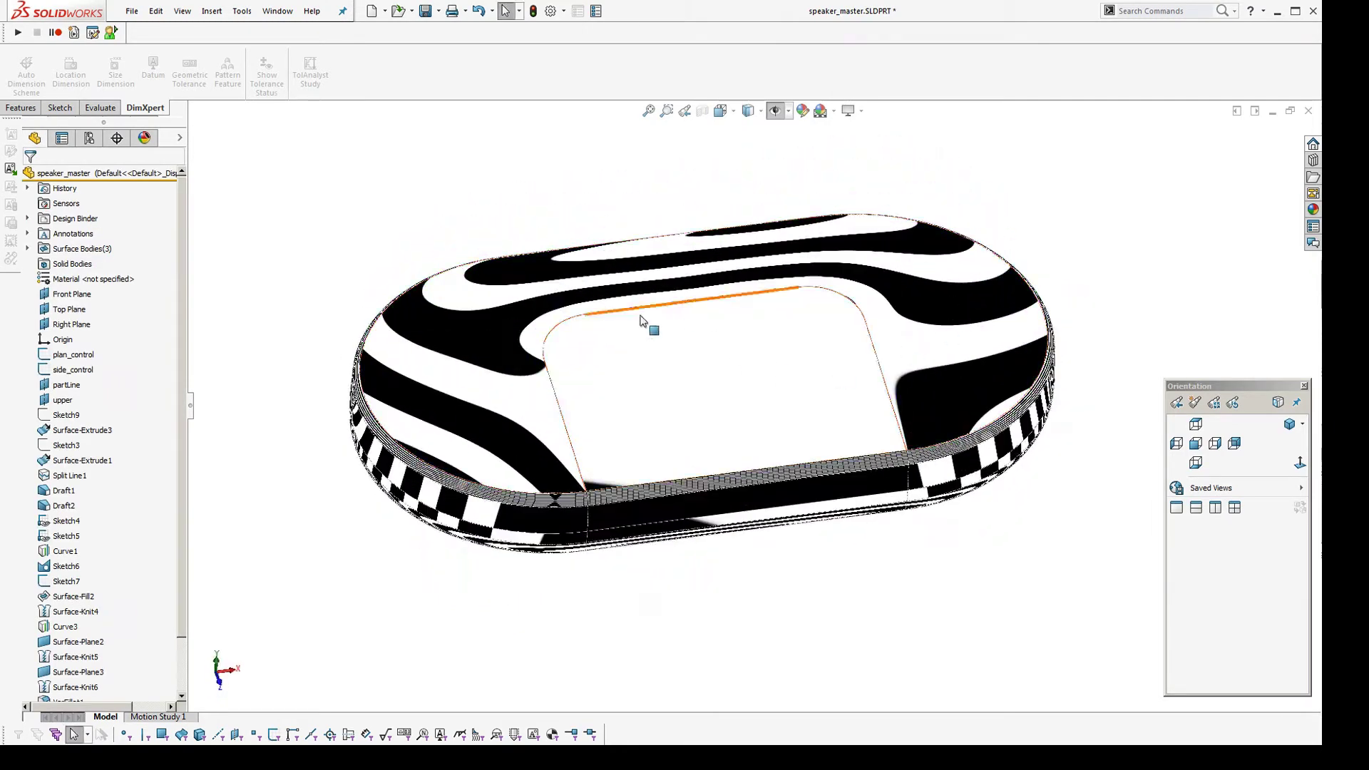
key(z)
Examine the speaker body's side walls, edge fillet and parting line from low and raised viewpoints
middle_drag(739, 503, 606, 390)
scroll(648, 392, down, 2)
middle_click(646, 391)
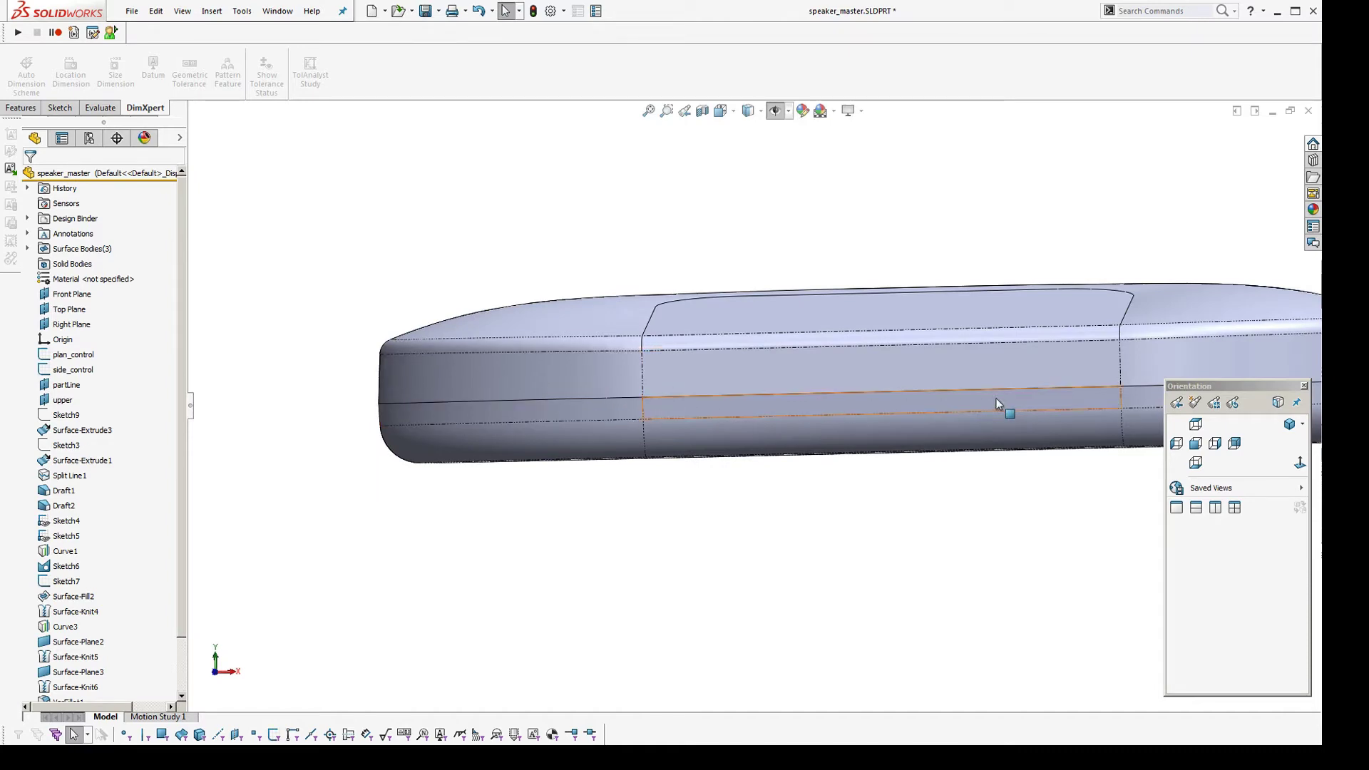
scroll(956, 397, up, 2)
middle_drag(627, 407, 653, 425)
scroll(653, 422, up, 3)
scroll(655, 425, down, 1)
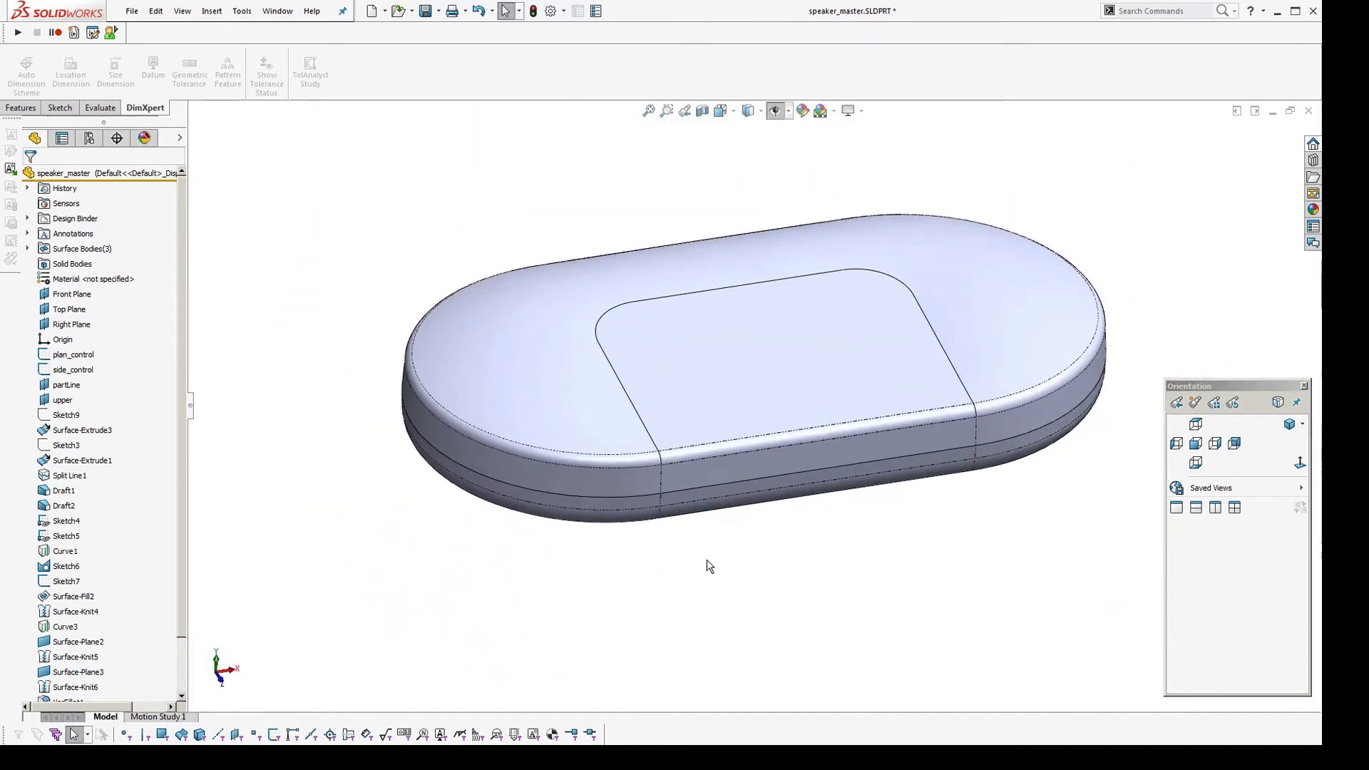
middle_drag(710, 566, 559, 437)
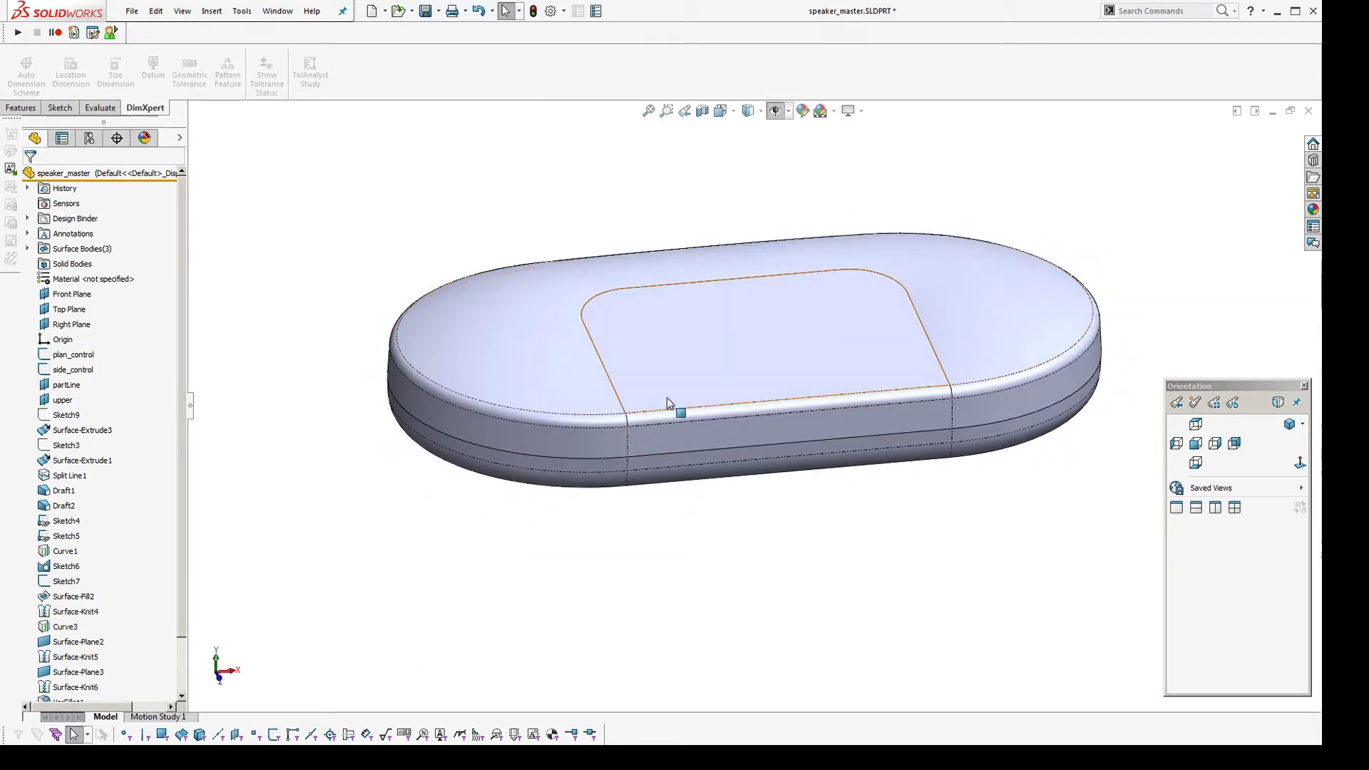
middle_drag(842, 427, 876, 510)
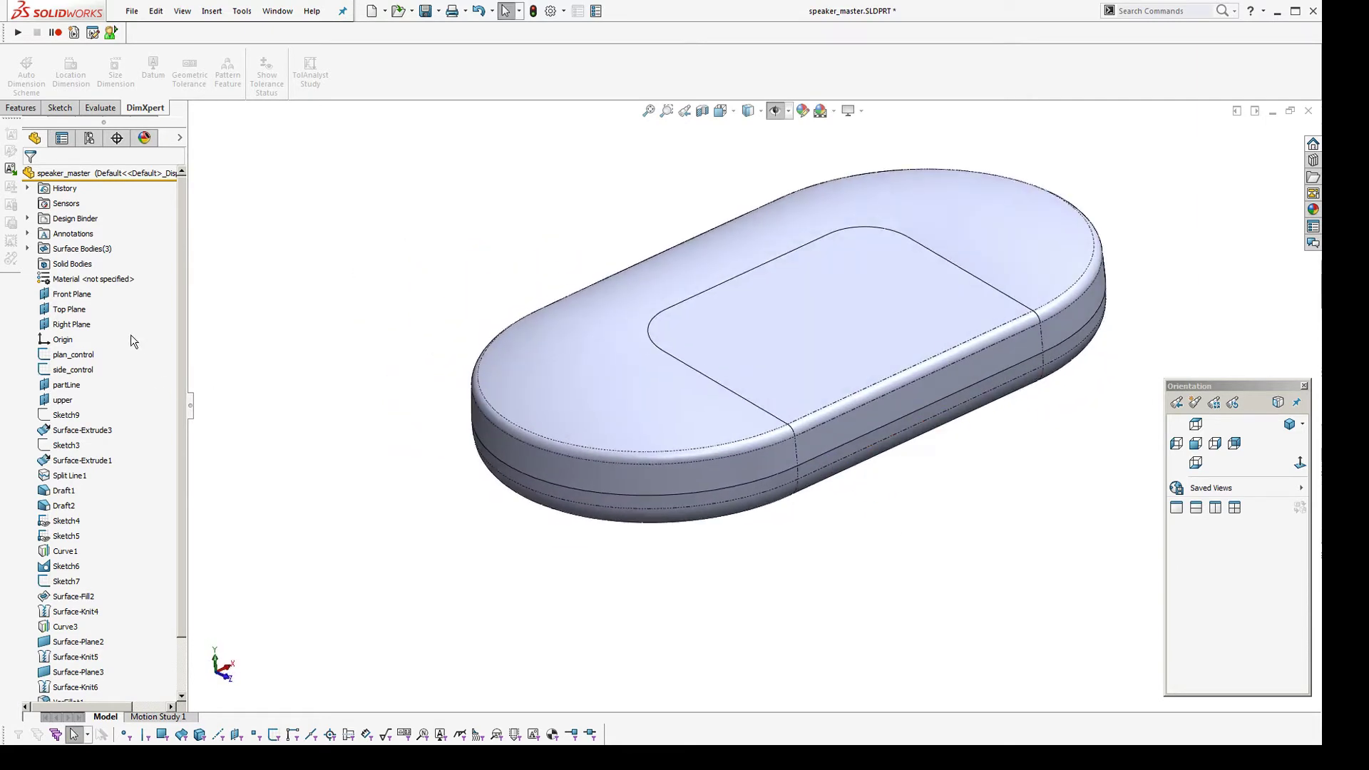
Show the hidden surface bodies Surface-Extrude3 and Surface-Extend1
click(27, 248)
click(68, 264)
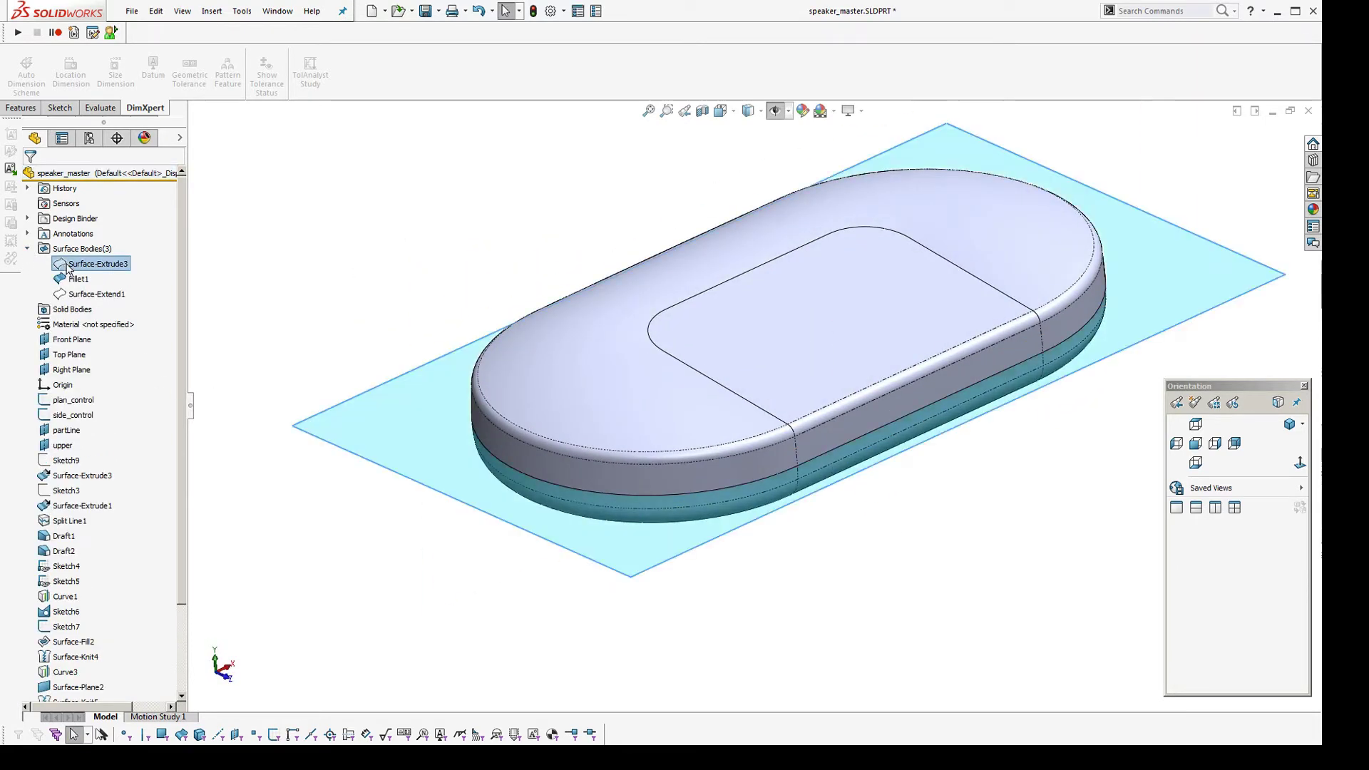
click(76, 242)
click(77, 294)
click(82, 276)
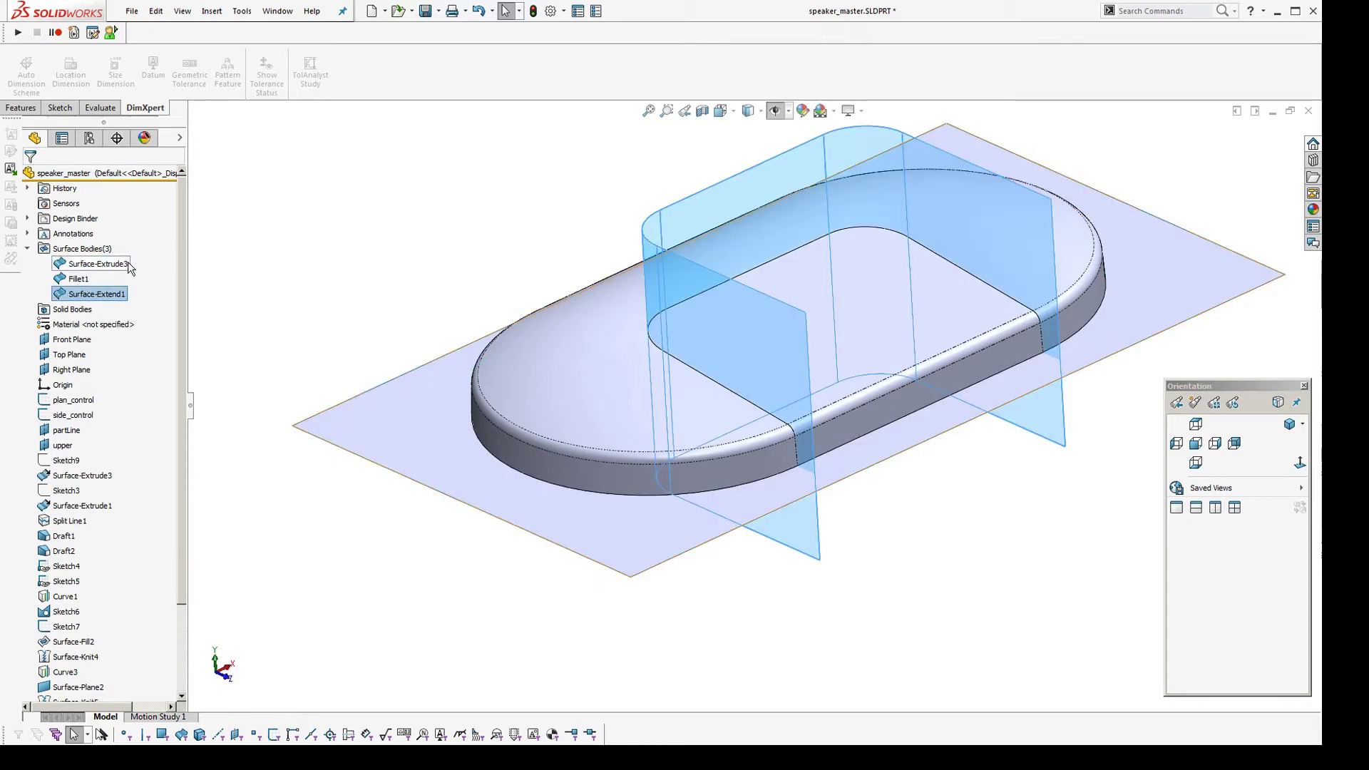
click(254, 227)
Inspect how the flat parting surface and the upright U-shaped surface intersect the speaker body
middle_drag(391, 312, 401, 364)
click(358, 389)
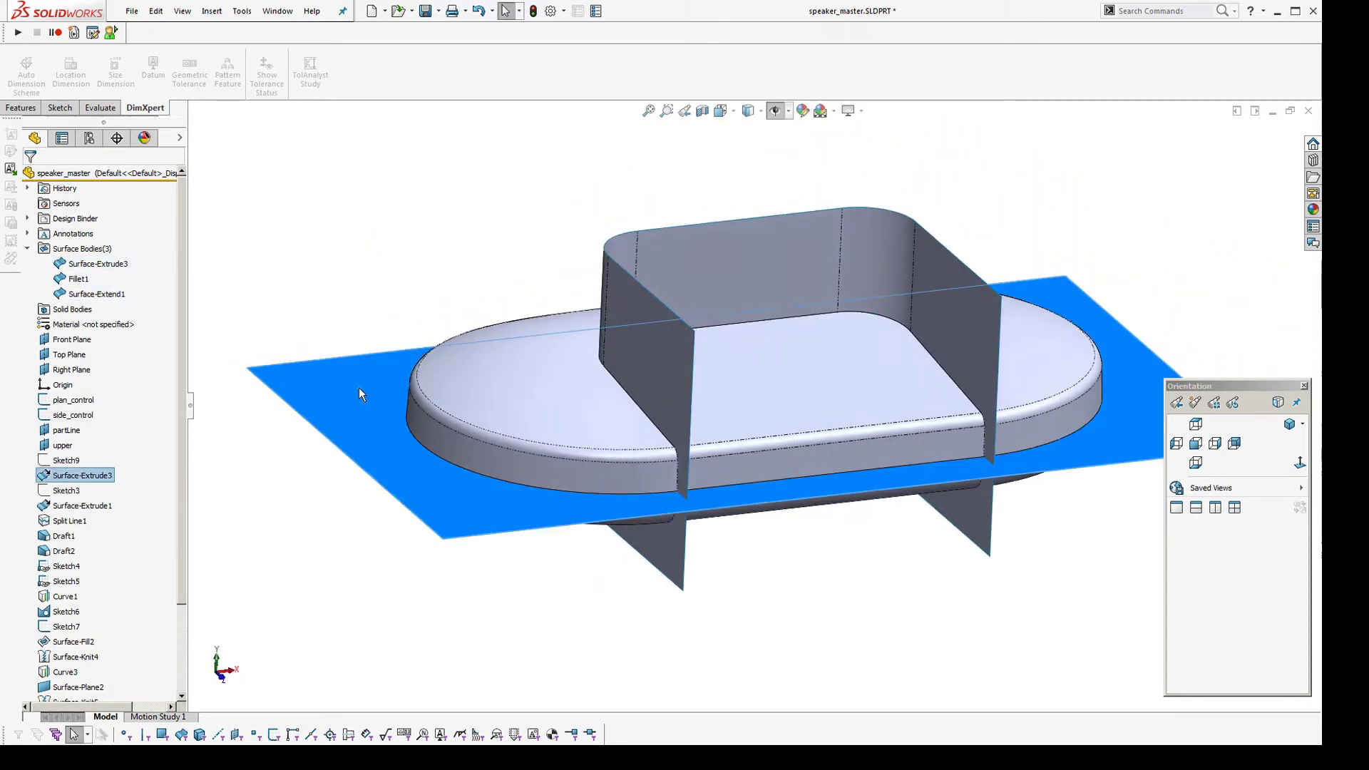
click(309, 298)
click(357, 391)
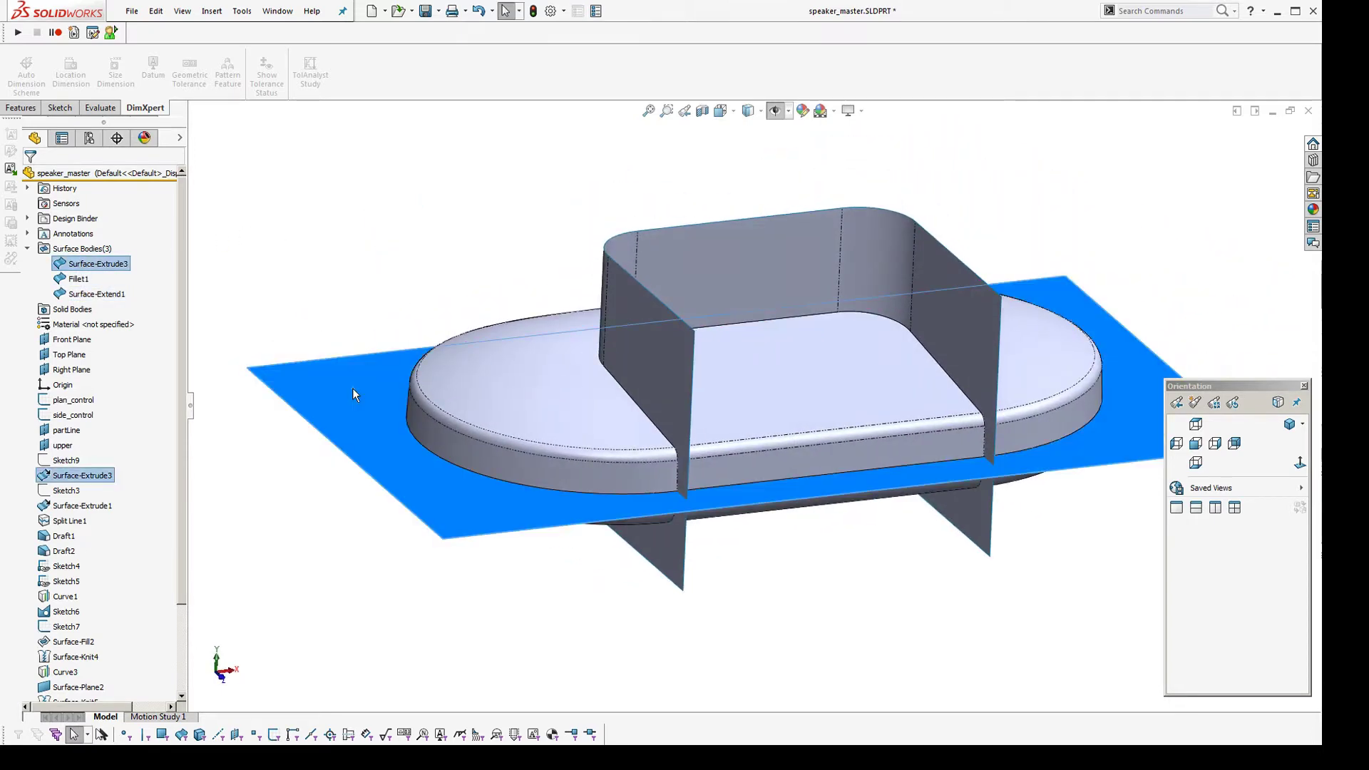
middle_drag(352, 388, 492, 542)
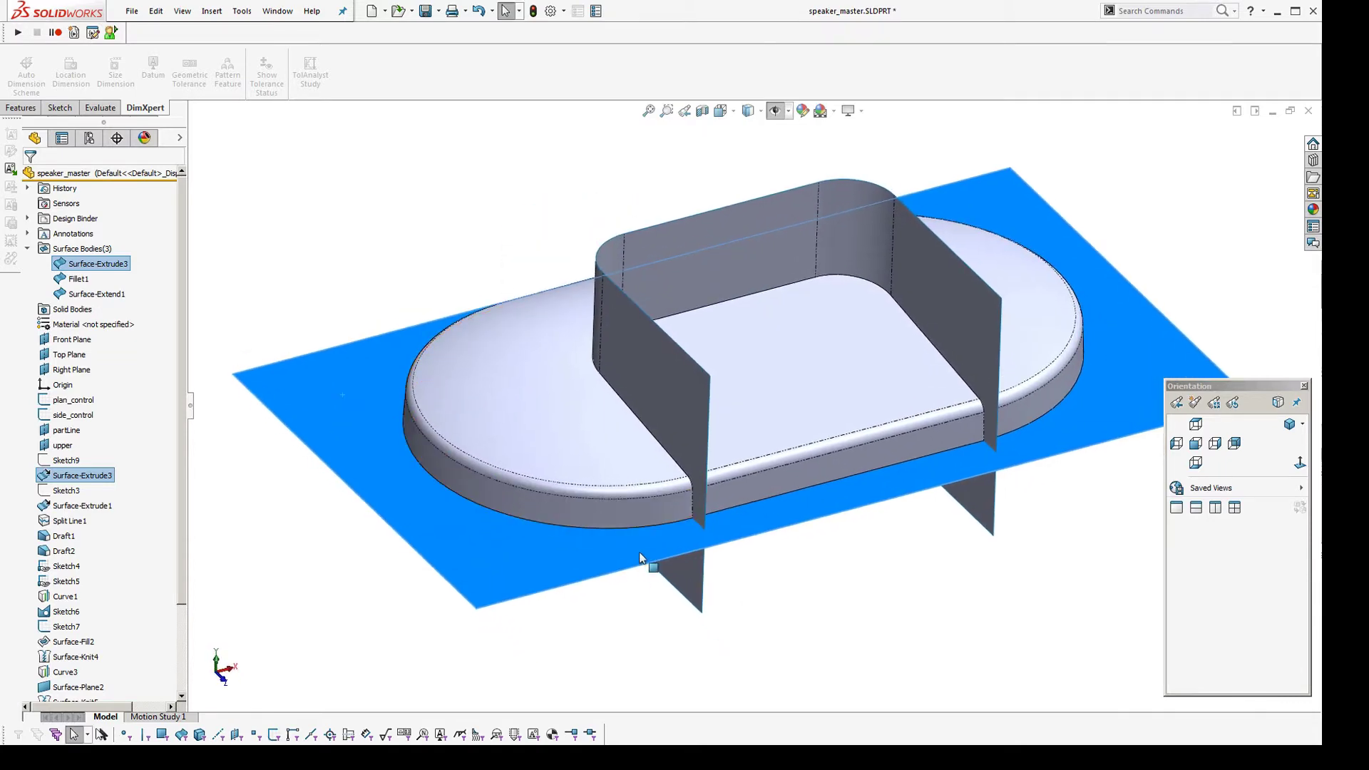
middle_drag(642, 559, 631, 499)
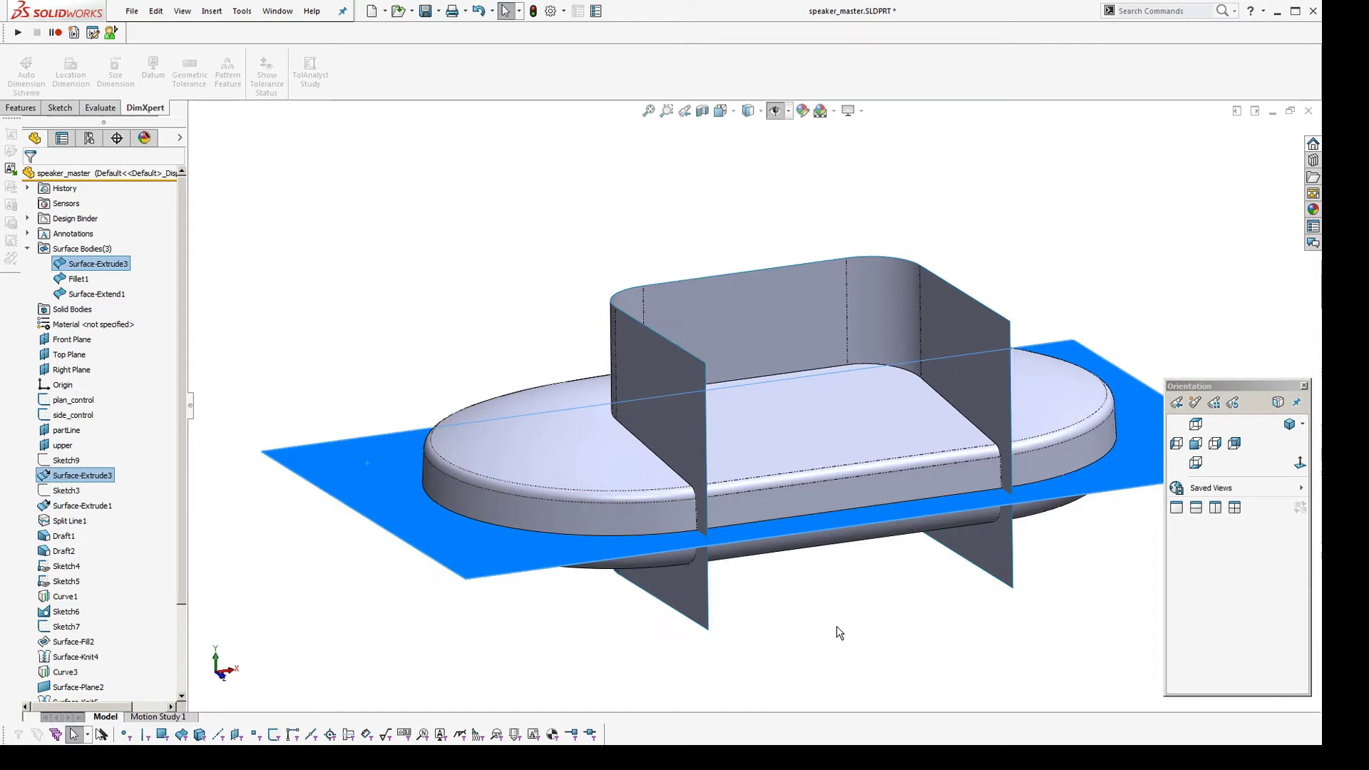
click(797, 305)
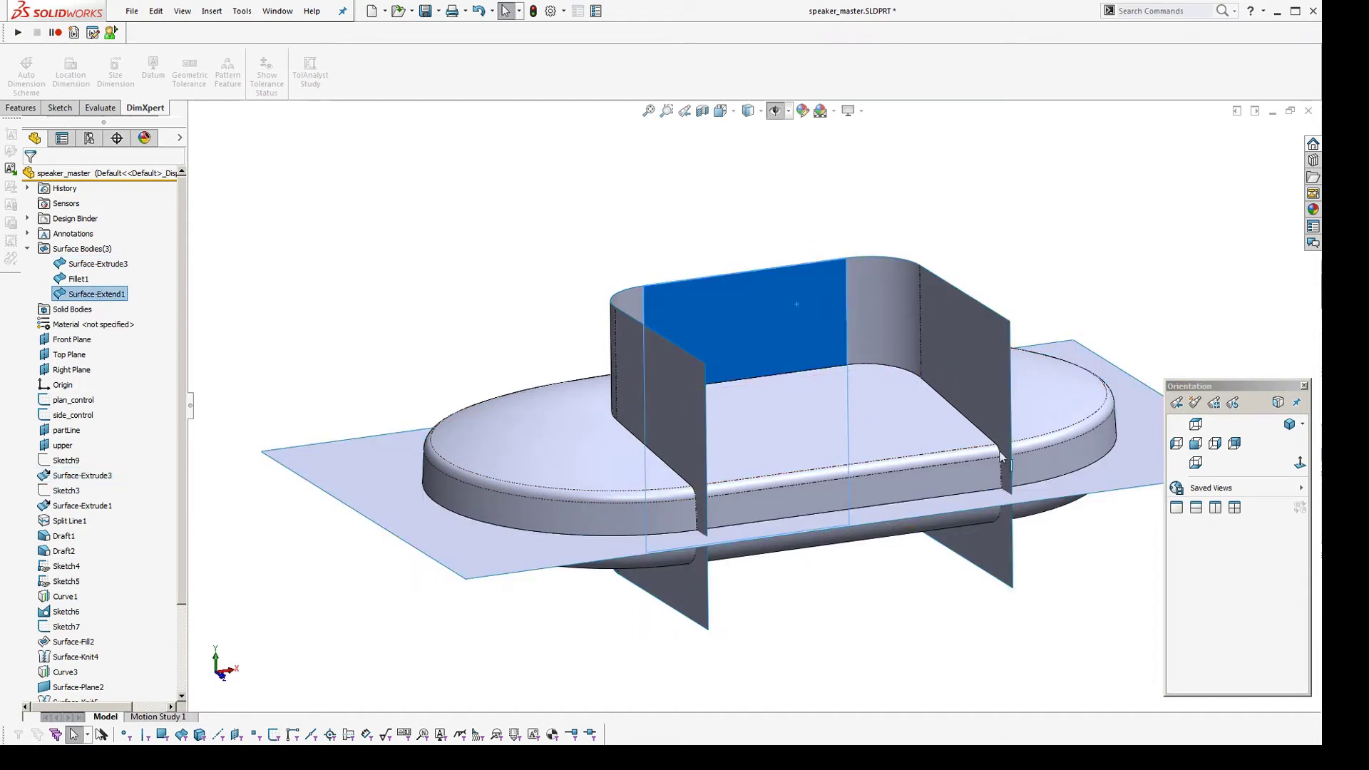
middle_drag(810, 518, 781, 538)
click(817, 606)
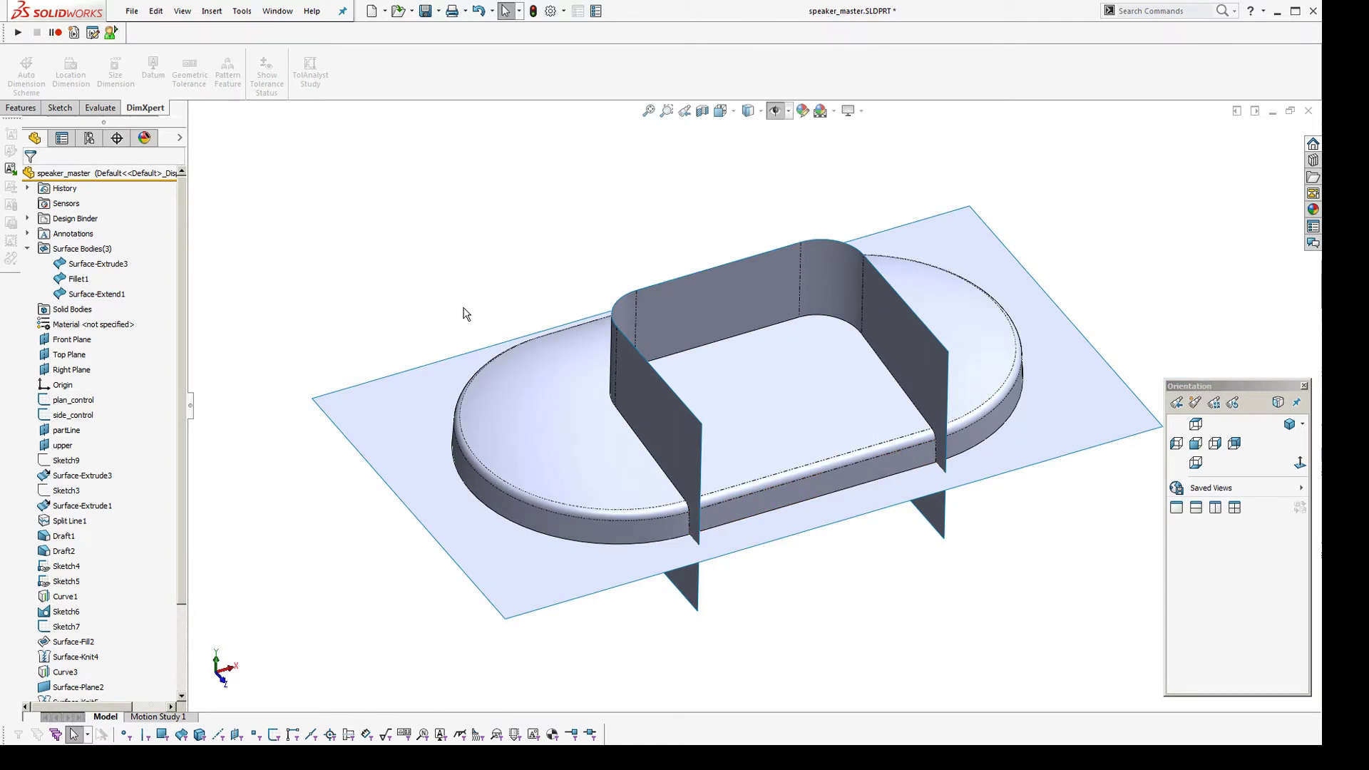
Create a new part from the ajStartPart template and insert speaker_master.SLDPRT at the origin, transferring only surface bodies
key(ctrl+n)
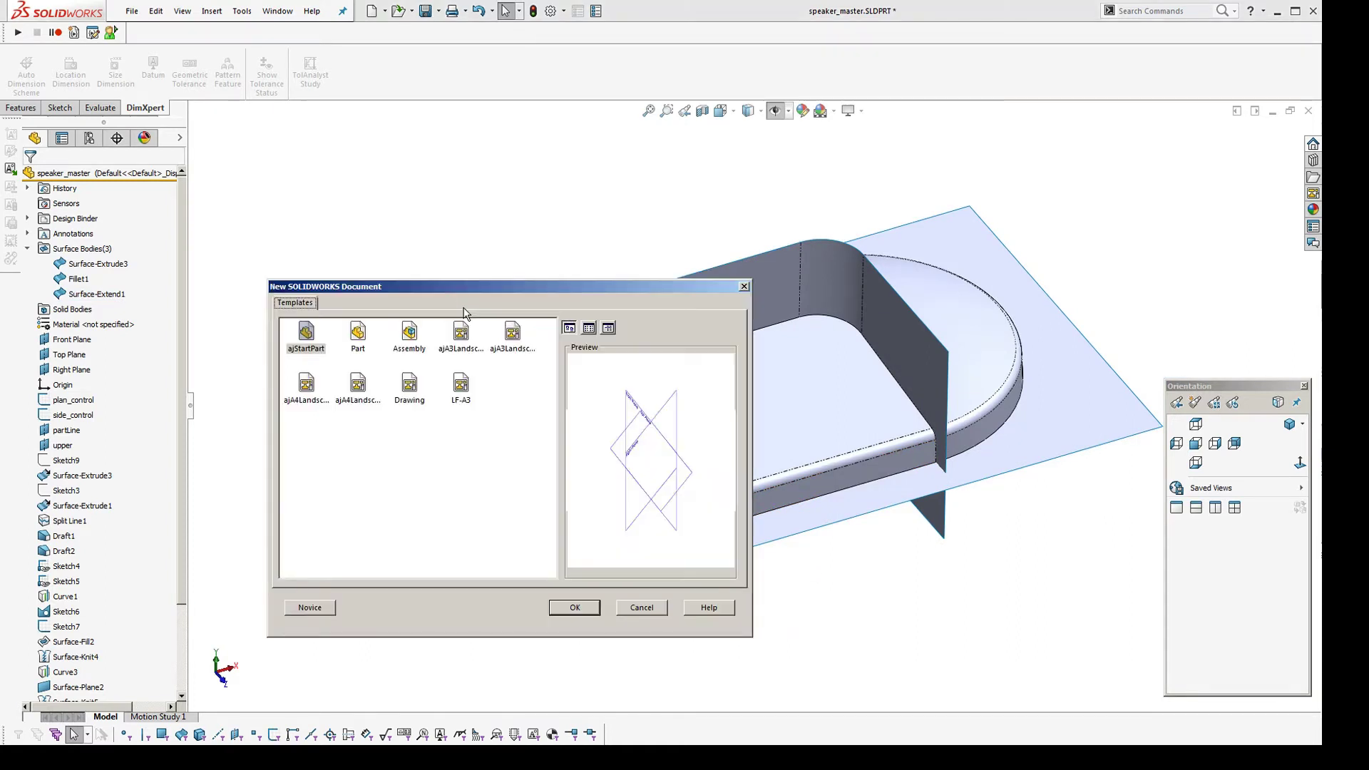
click(575, 607)
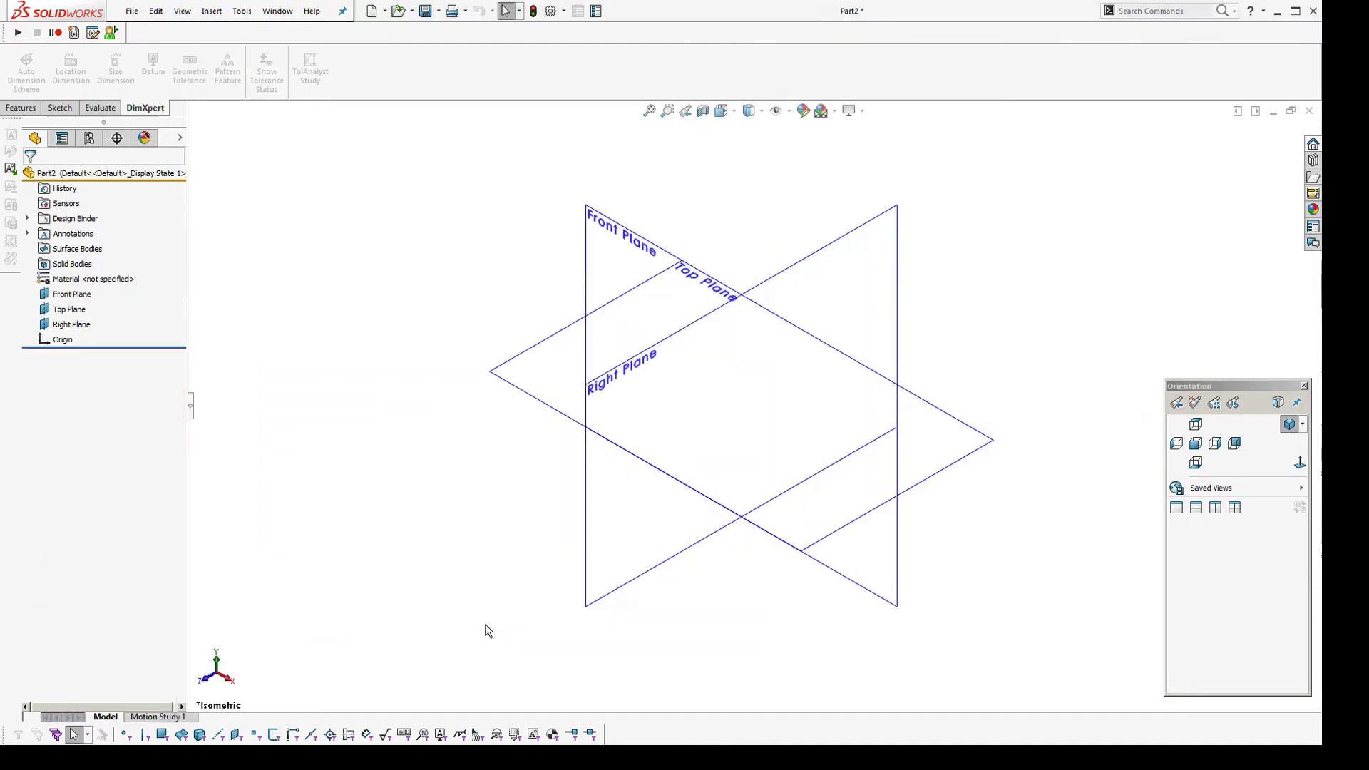
click(214, 19)
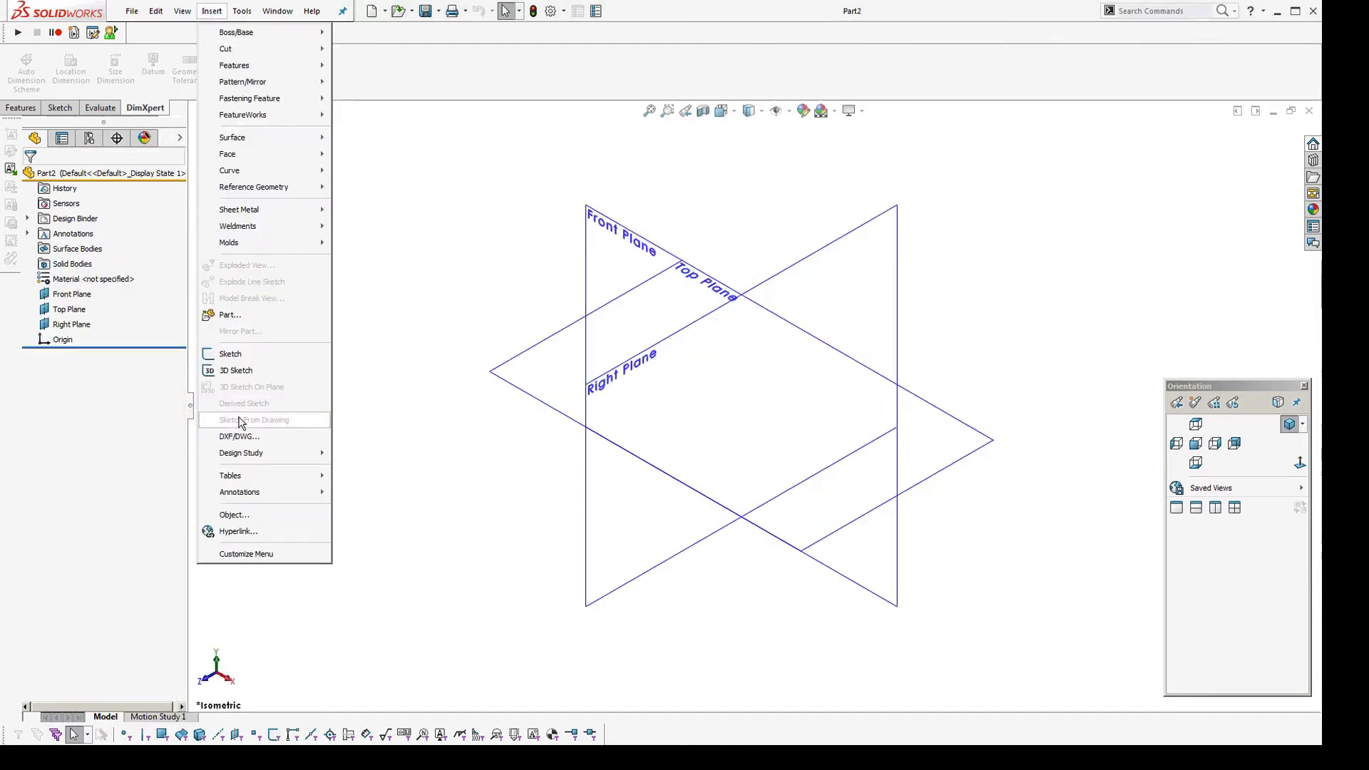
click(231, 314)
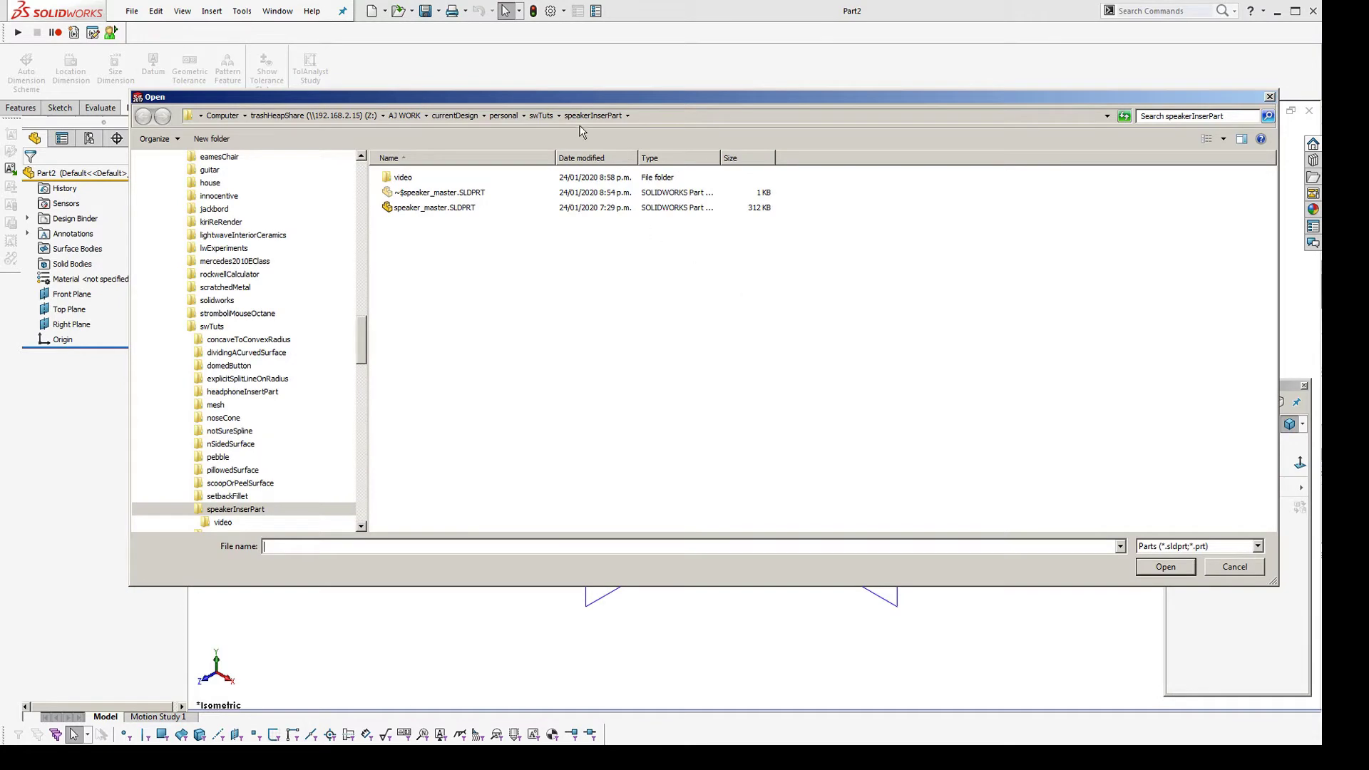
click(420, 208)
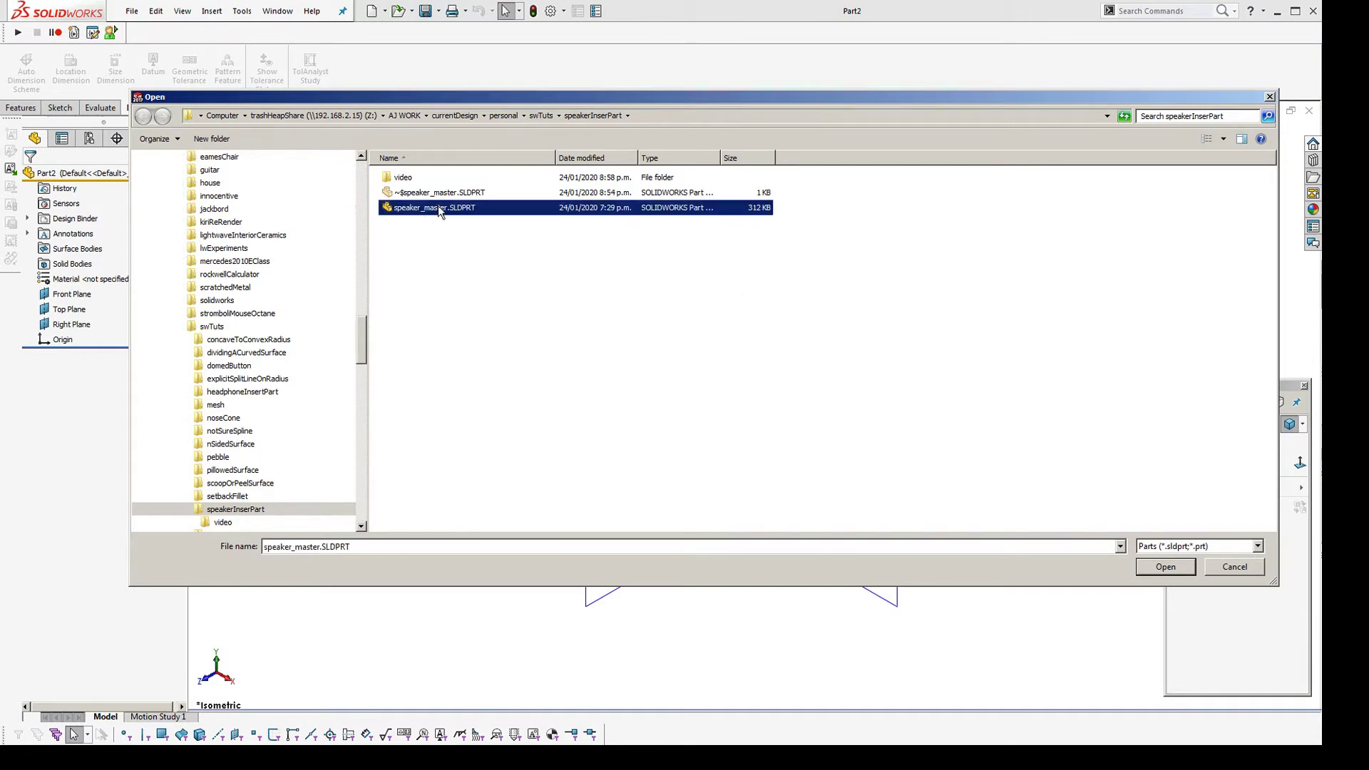
click(1165, 569)
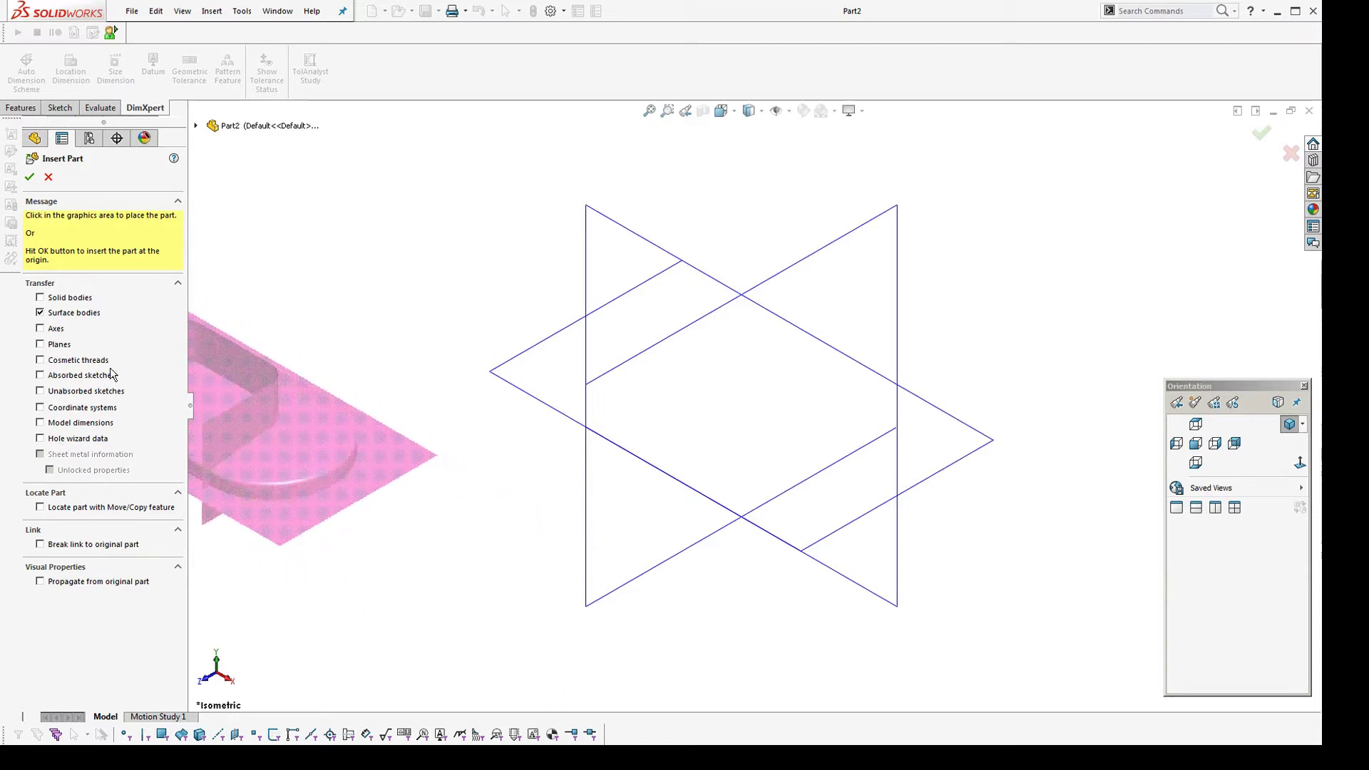
click(29, 177)
Hide the upright U-shaped surface body in the new part
middle_drag(483, 426, 711, 328)
scroll(811, 379, down, 3)
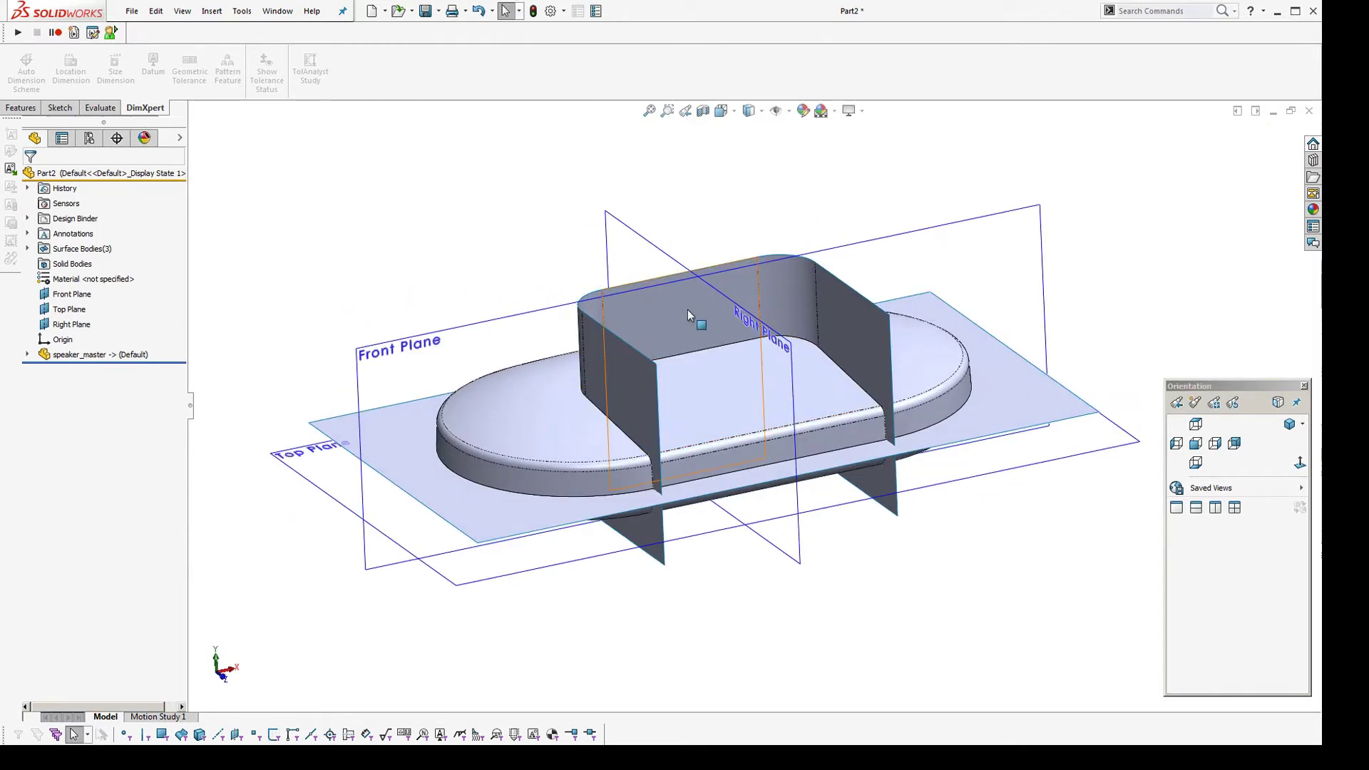
click(687, 309)
click(772, 269)
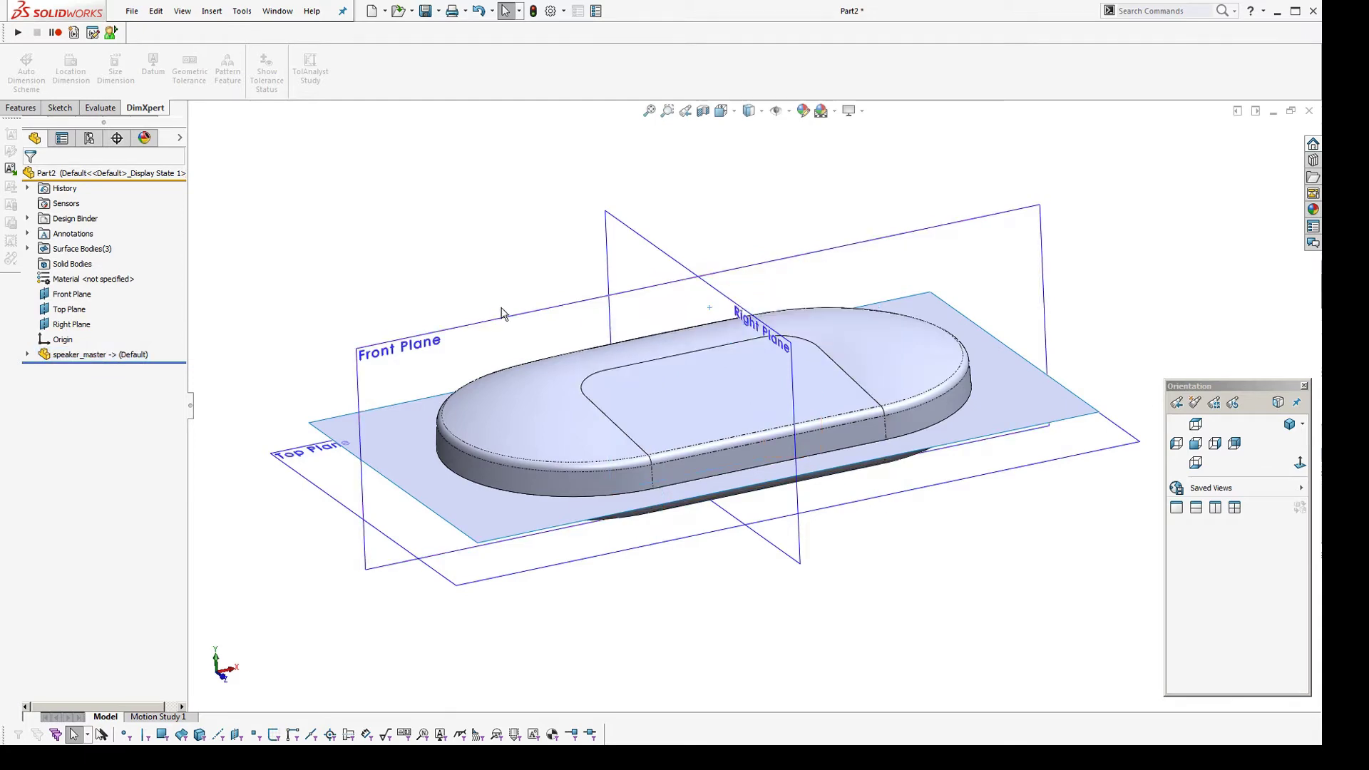
middle_drag(715, 513, 688, 535)
scroll(840, 460, down, 1)
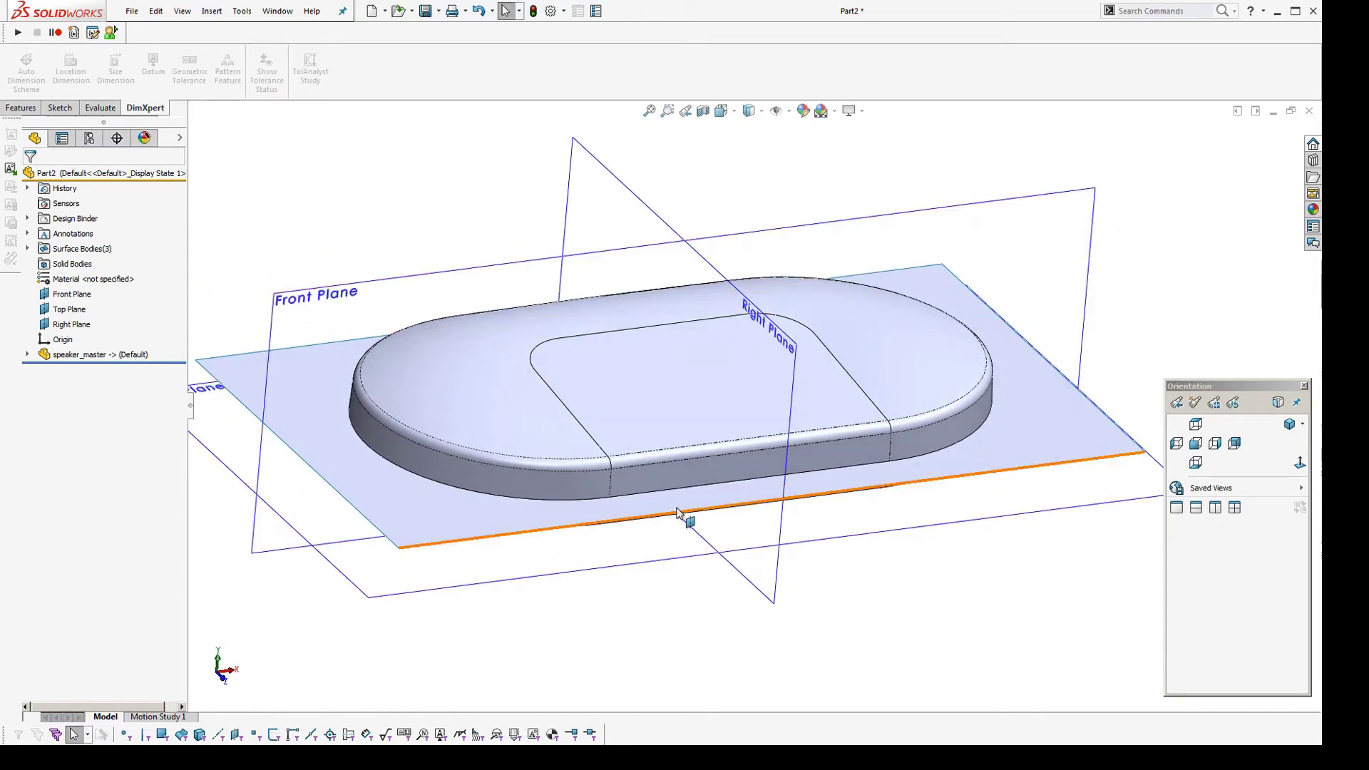
middle_drag(687, 514, 649, 457)
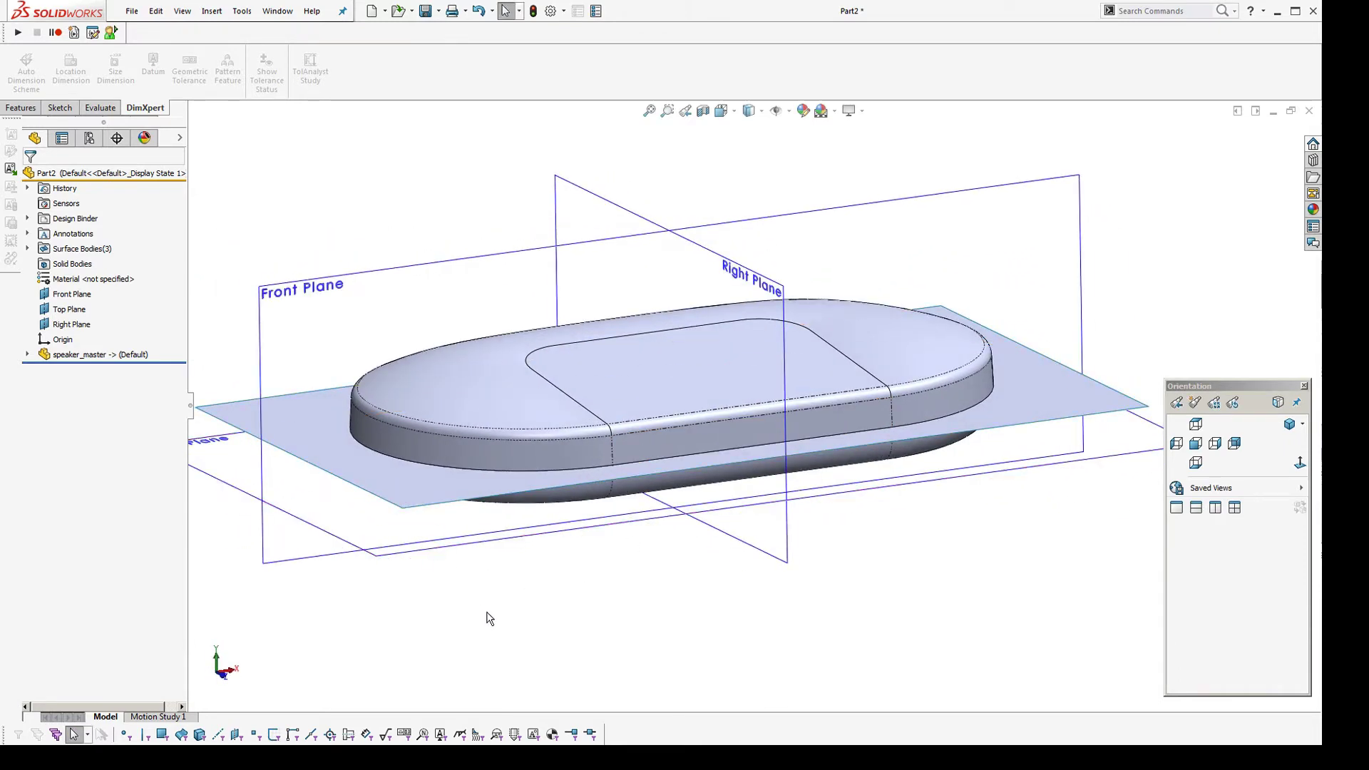
click(411, 492)
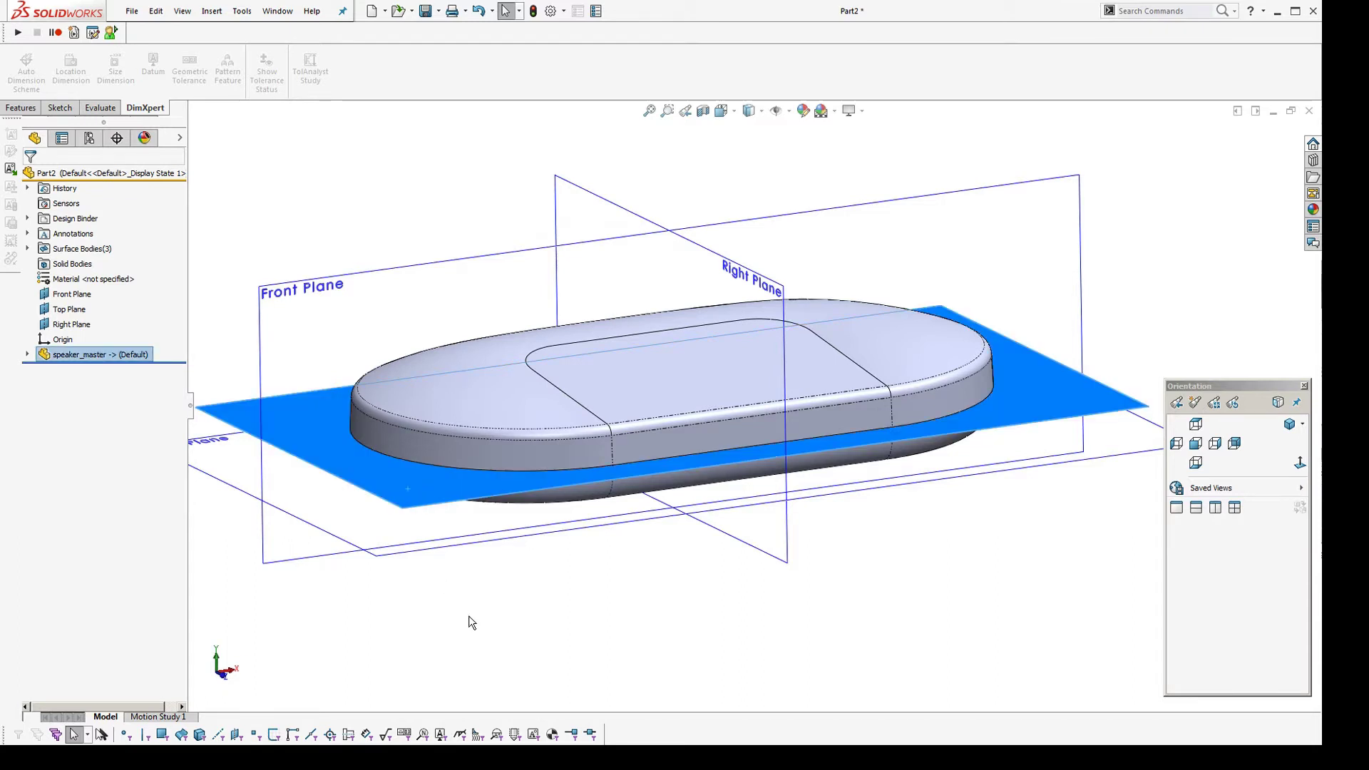
click(471, 623)
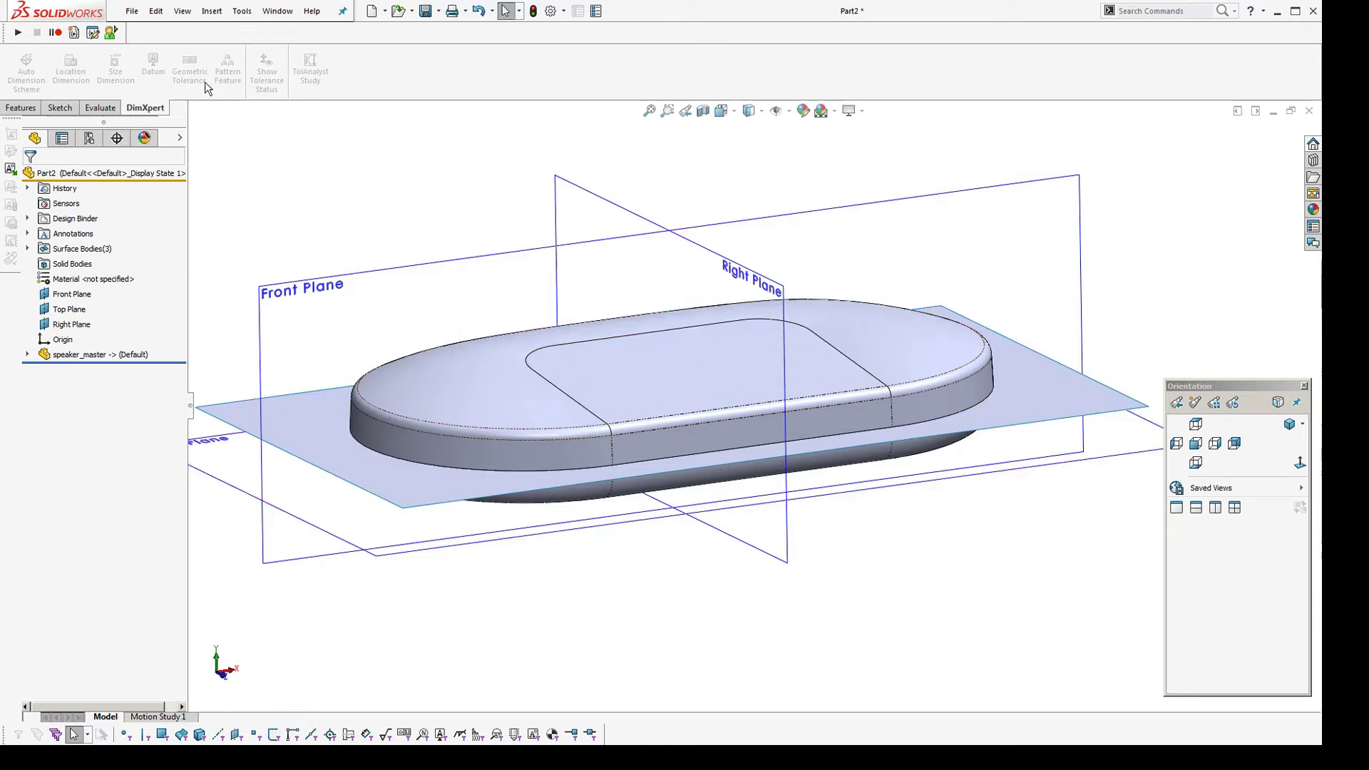
Thicken the rounded speaker surface body into a solid using Create solid from enclosed volume, and list the resulting solid body
click(212, 11)
mouse_move(223, 36)
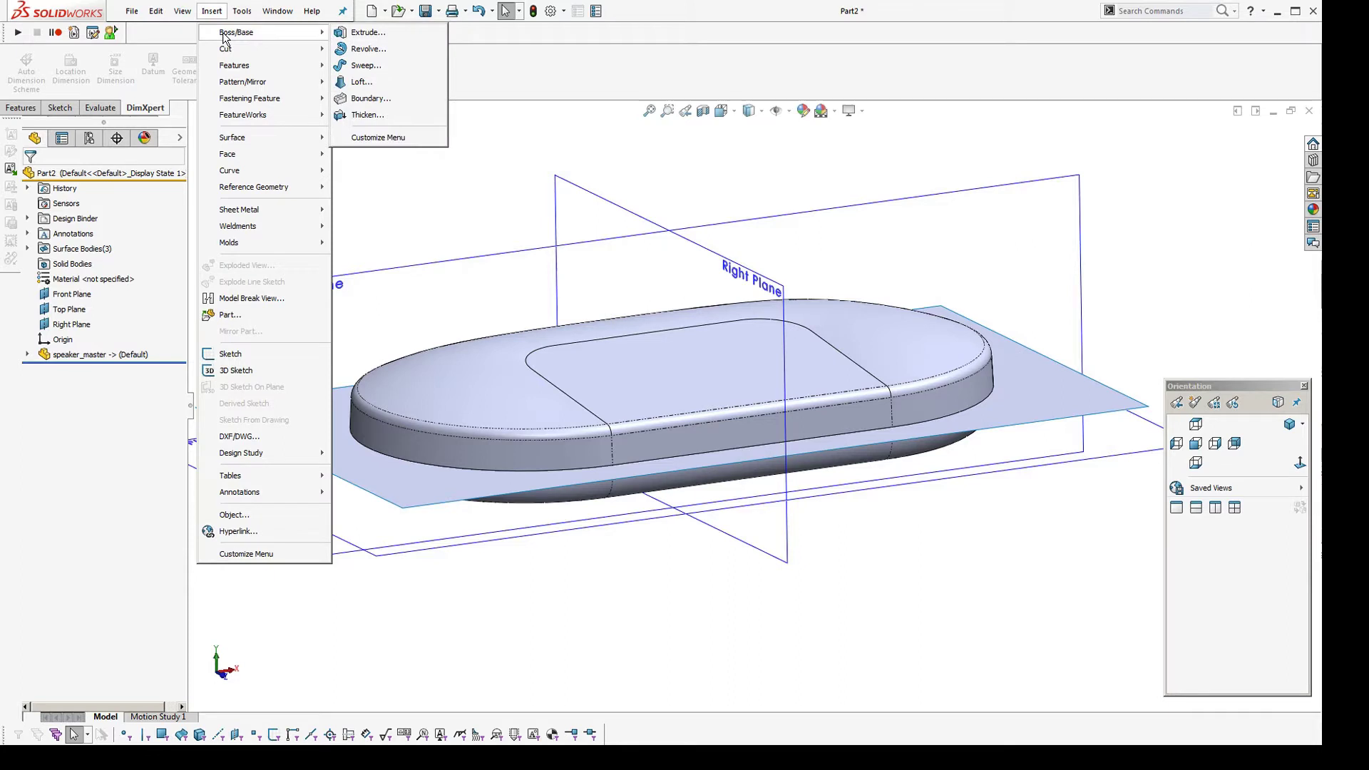
click(360, 114)
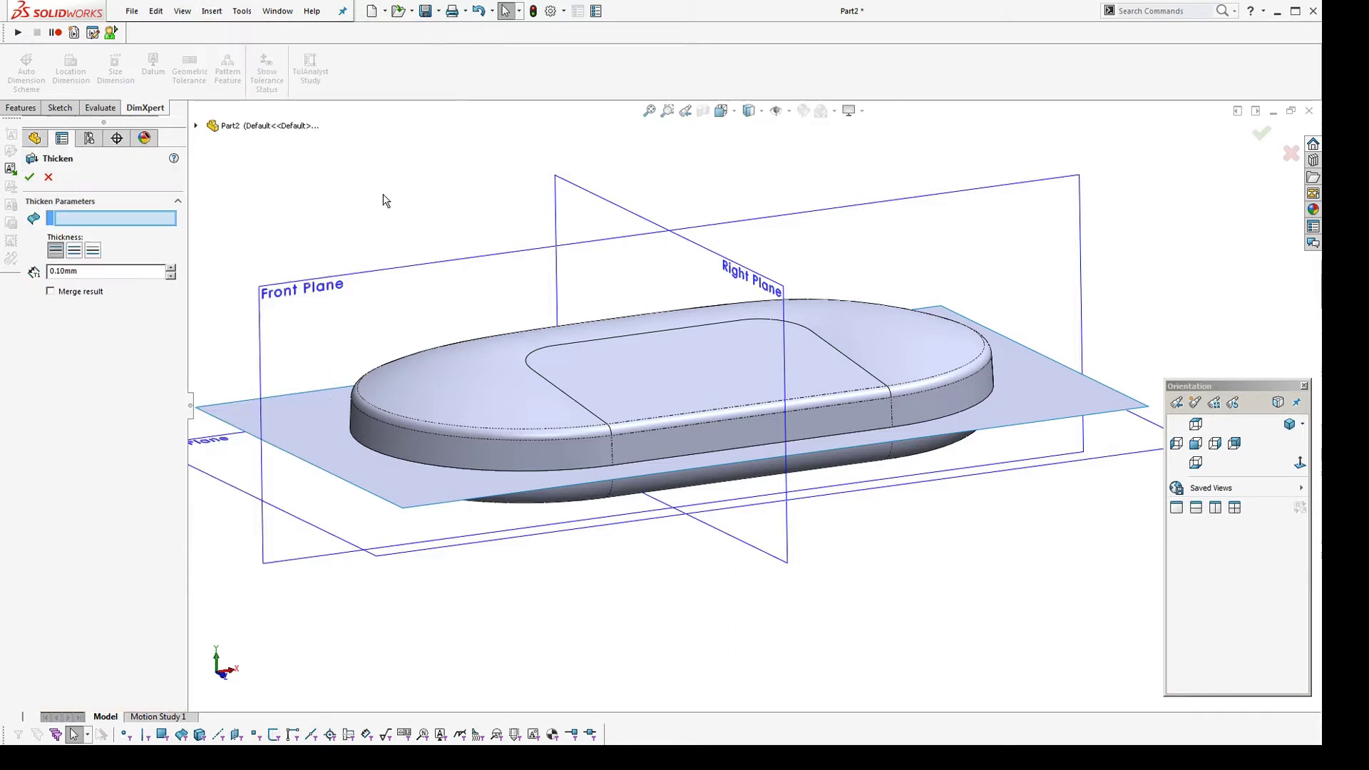
click(510, 378)
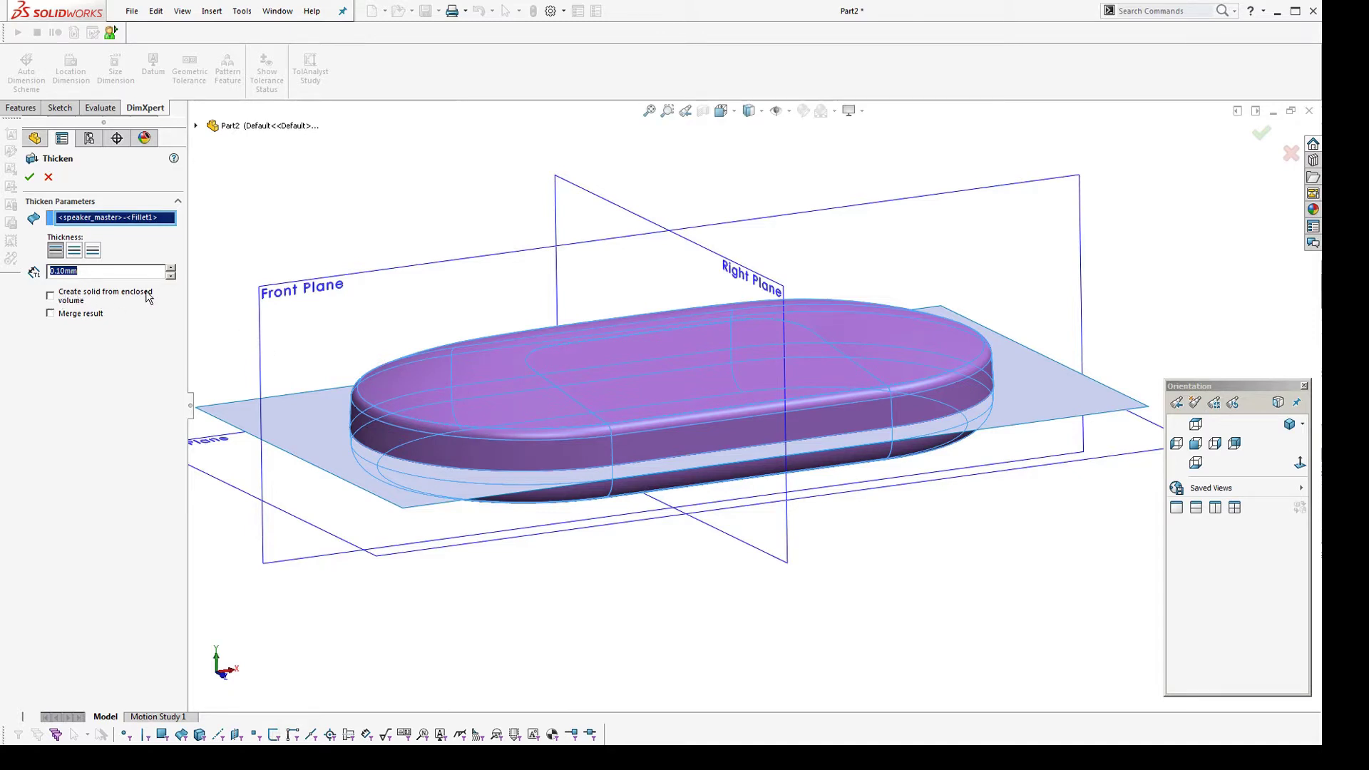
click(70, 296)
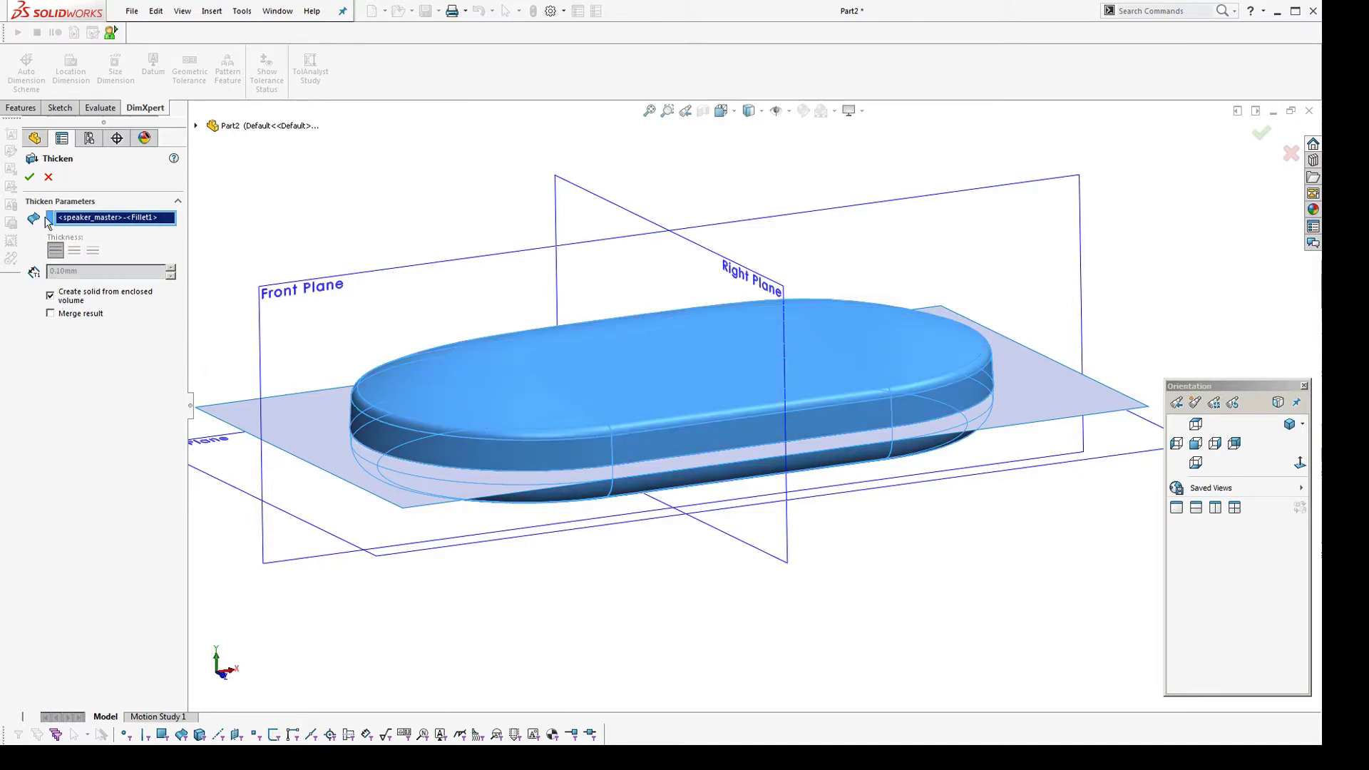
click(29, 177)
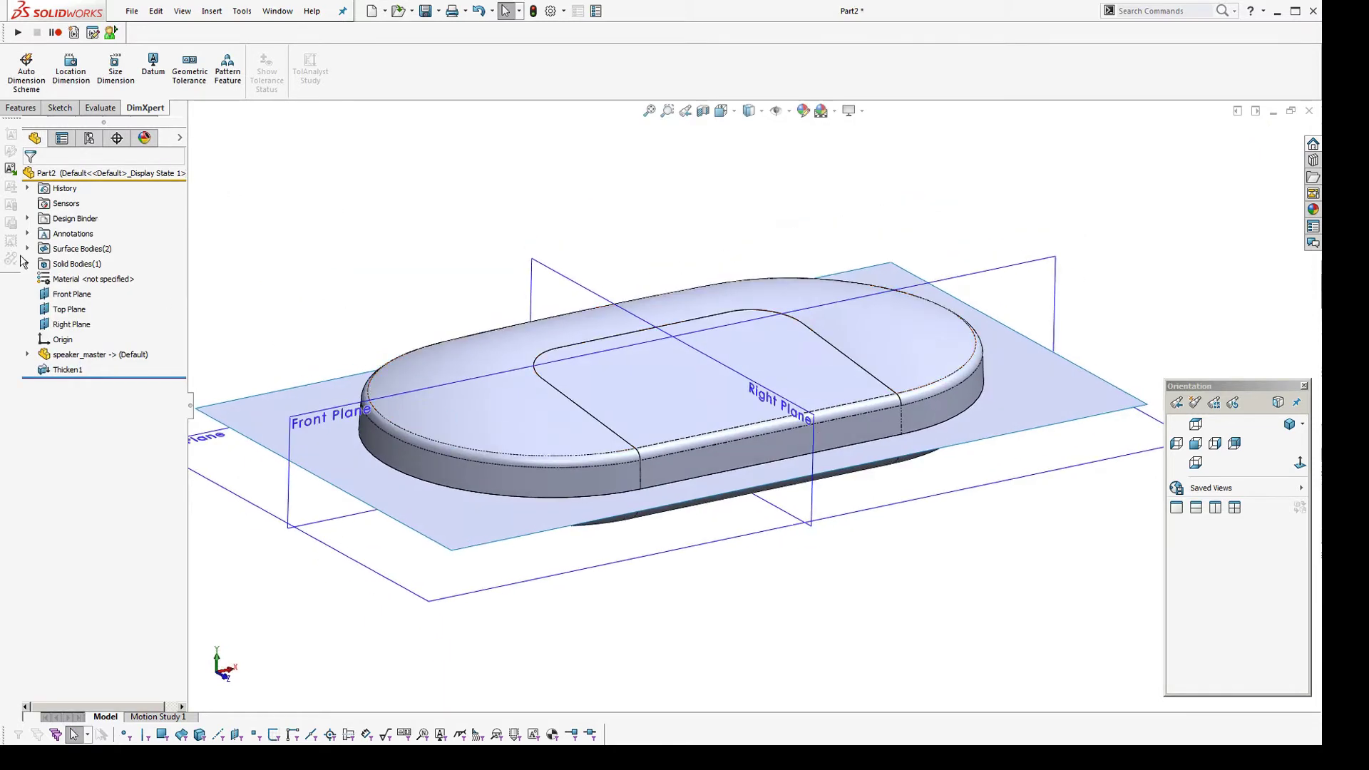
click(28, 264)
click(114, 279)
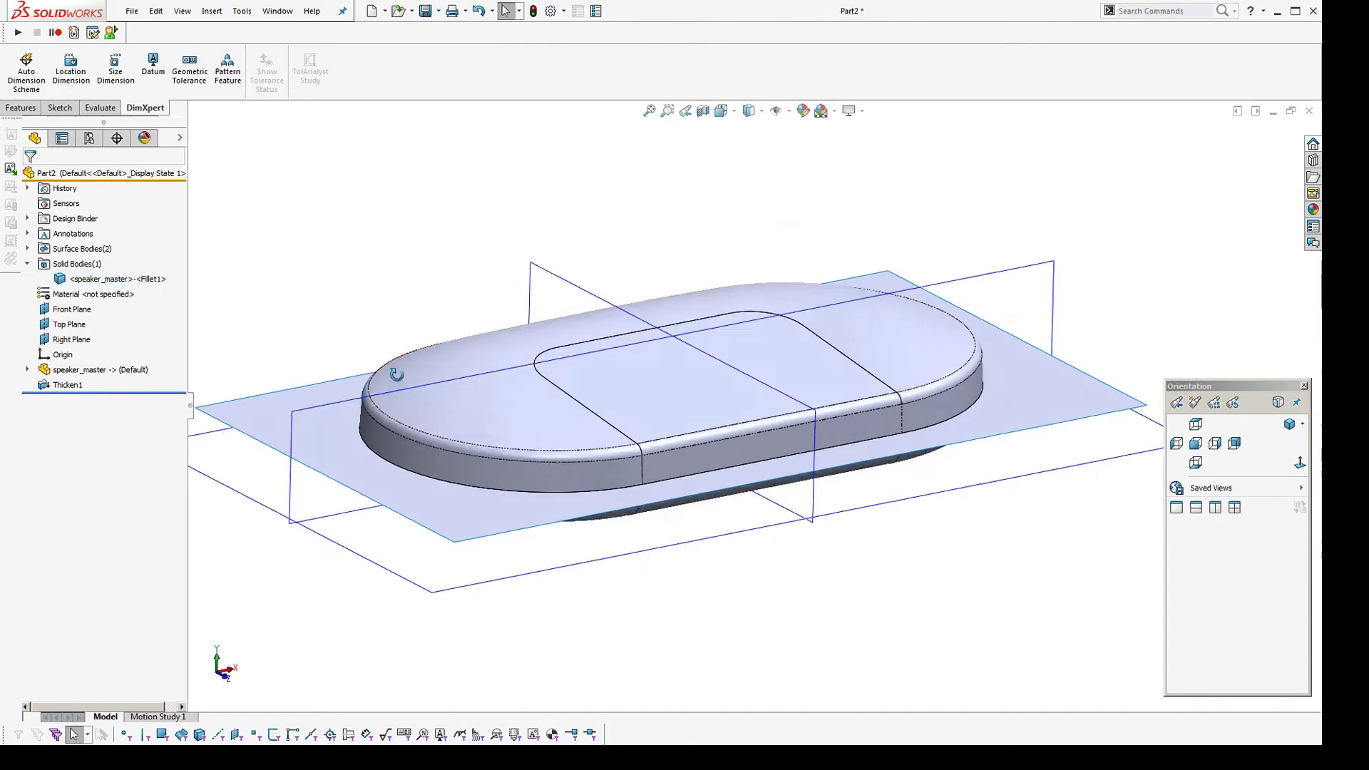
Cut away the upper half of the solid with the flat parting surface, and hide that surface
click(211, 11)
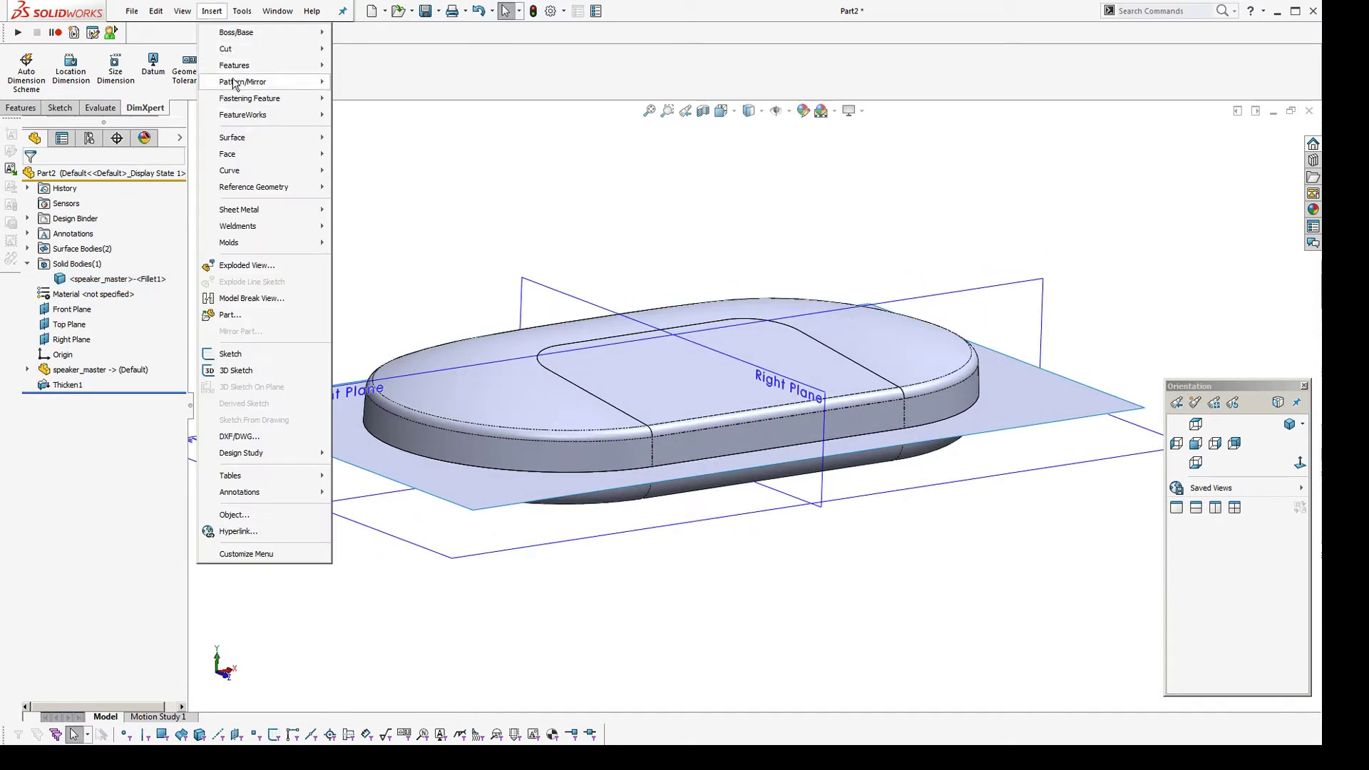
mouse_move(299, 48)
click(376, 148)
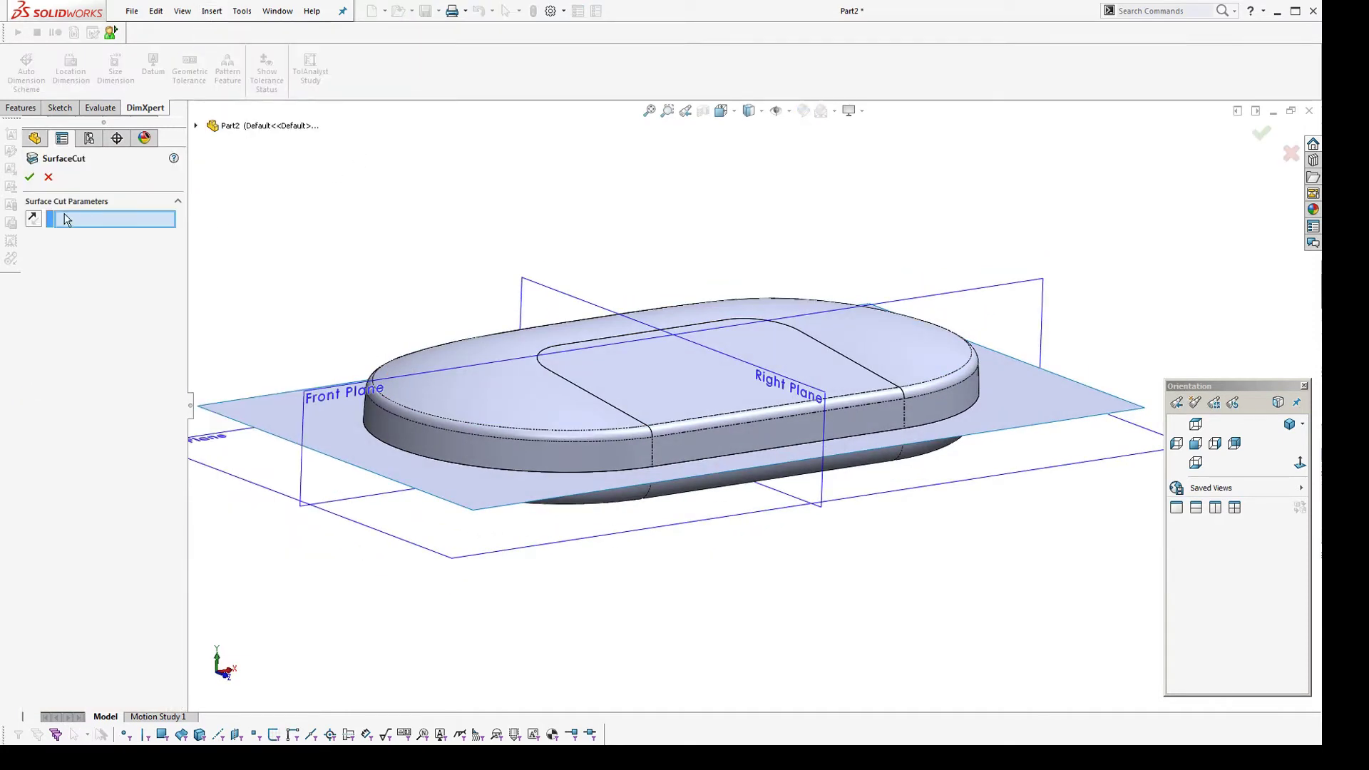
click(282, 407)
middle_drag(389, 492, 449, 497)
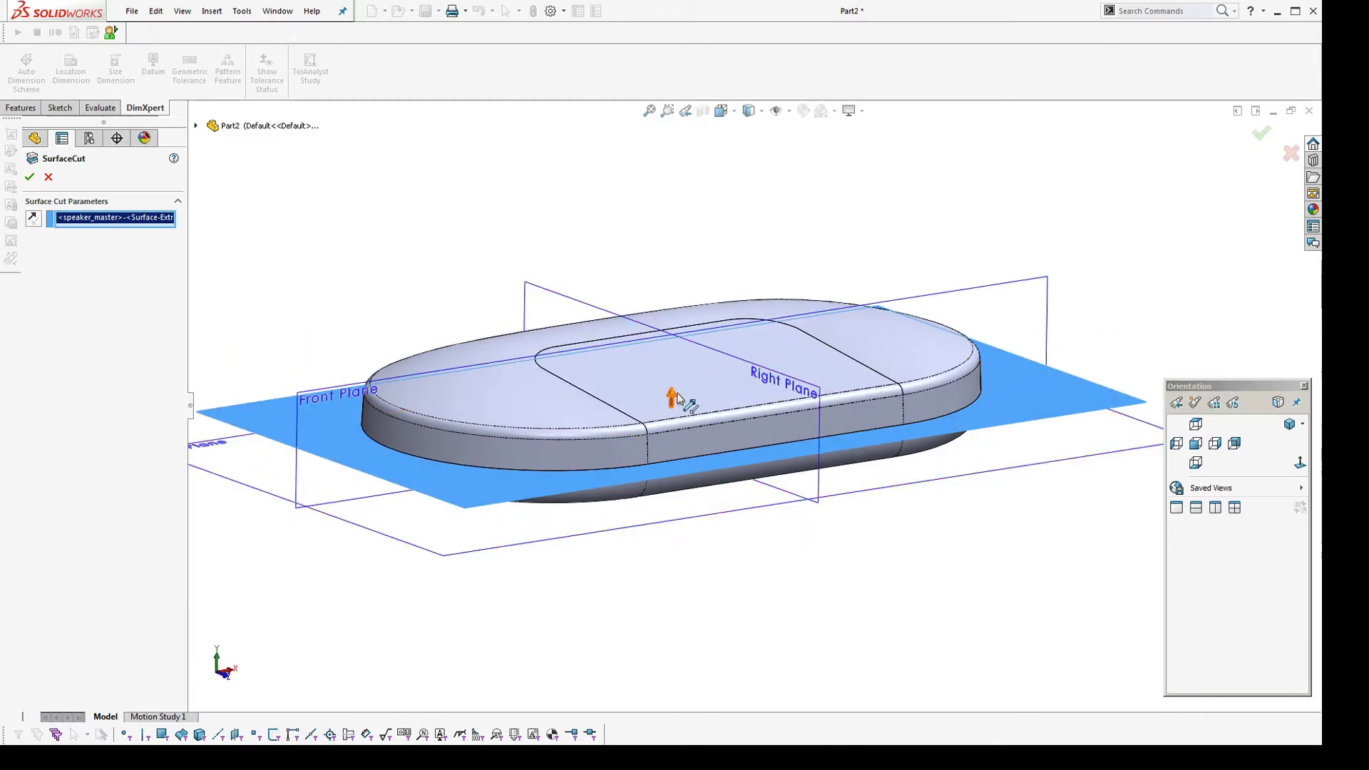
middle_drag(684, 427, 483, 396)
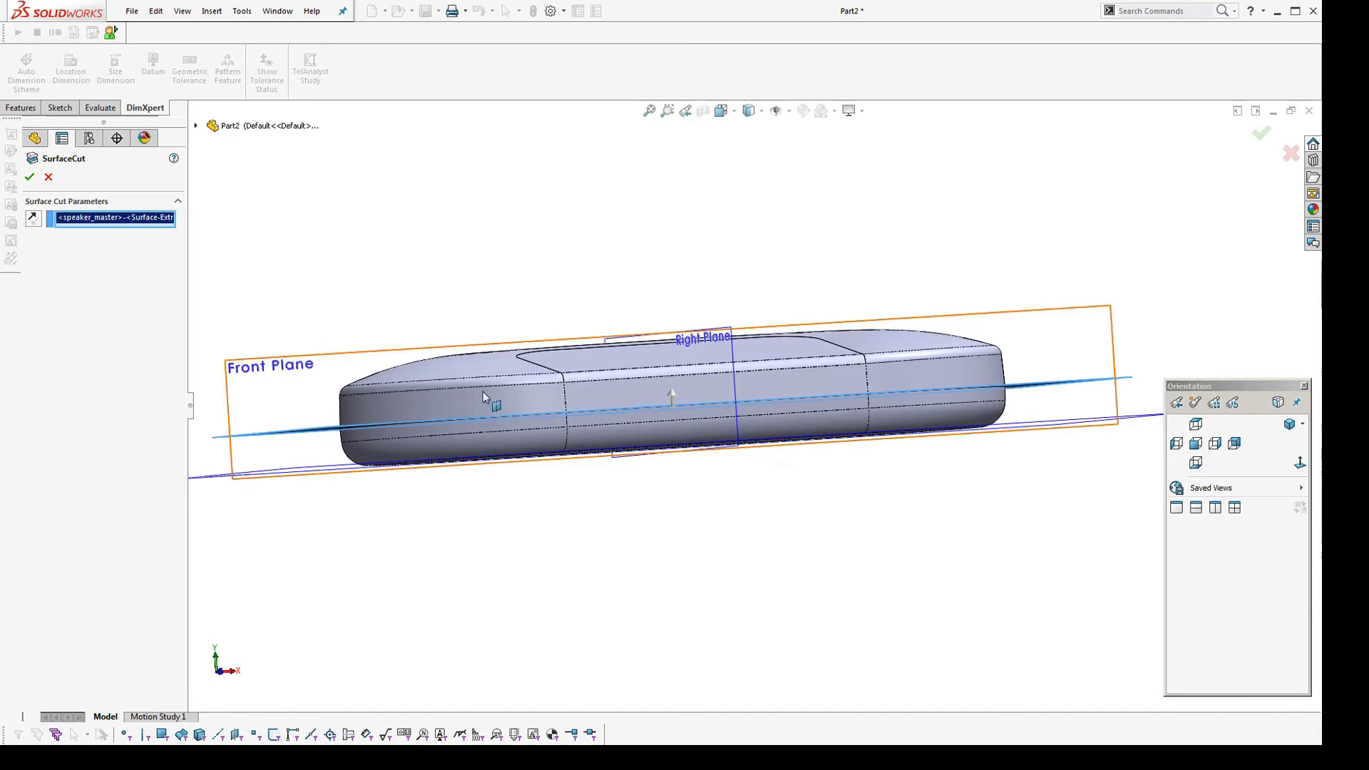
click(1260, 134)
middle_drag(1001, 217, 1011, 353)
click(1016, 396)
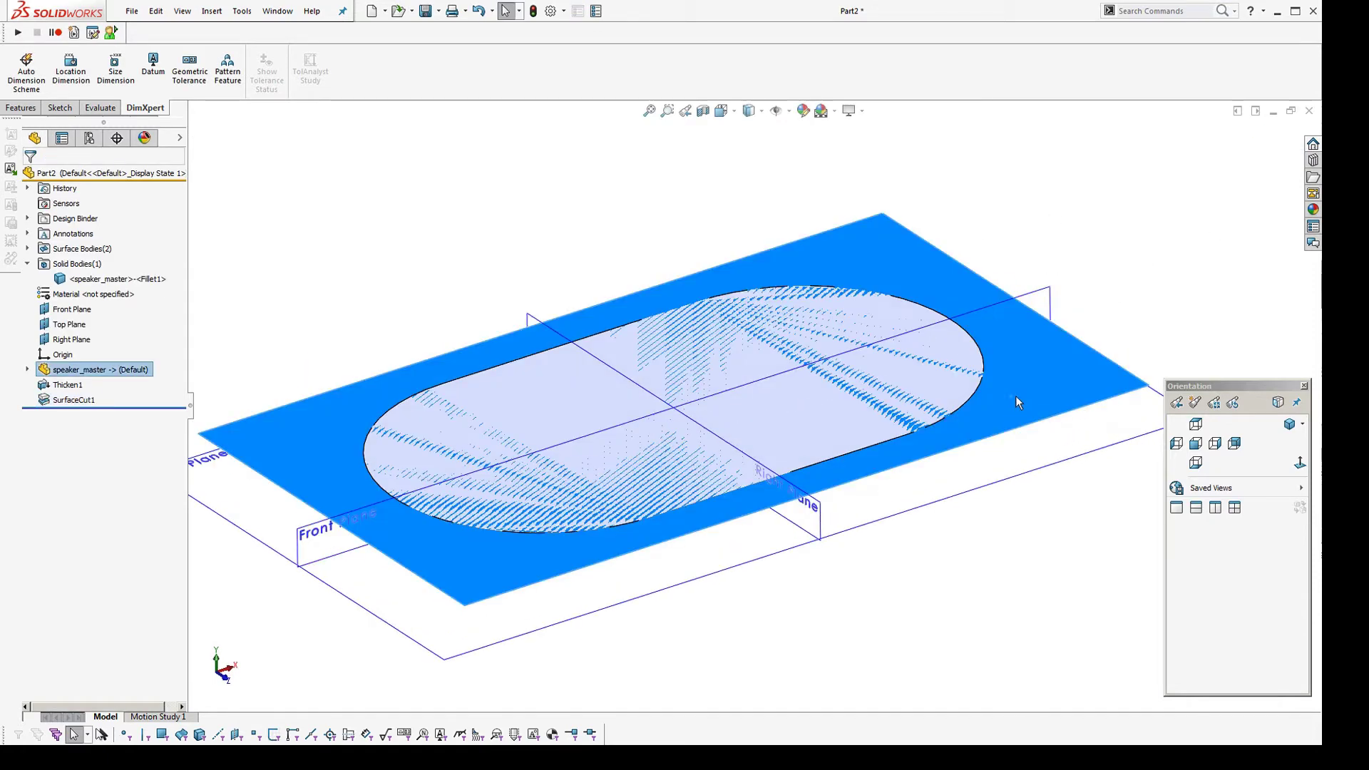
click(1081, 354)
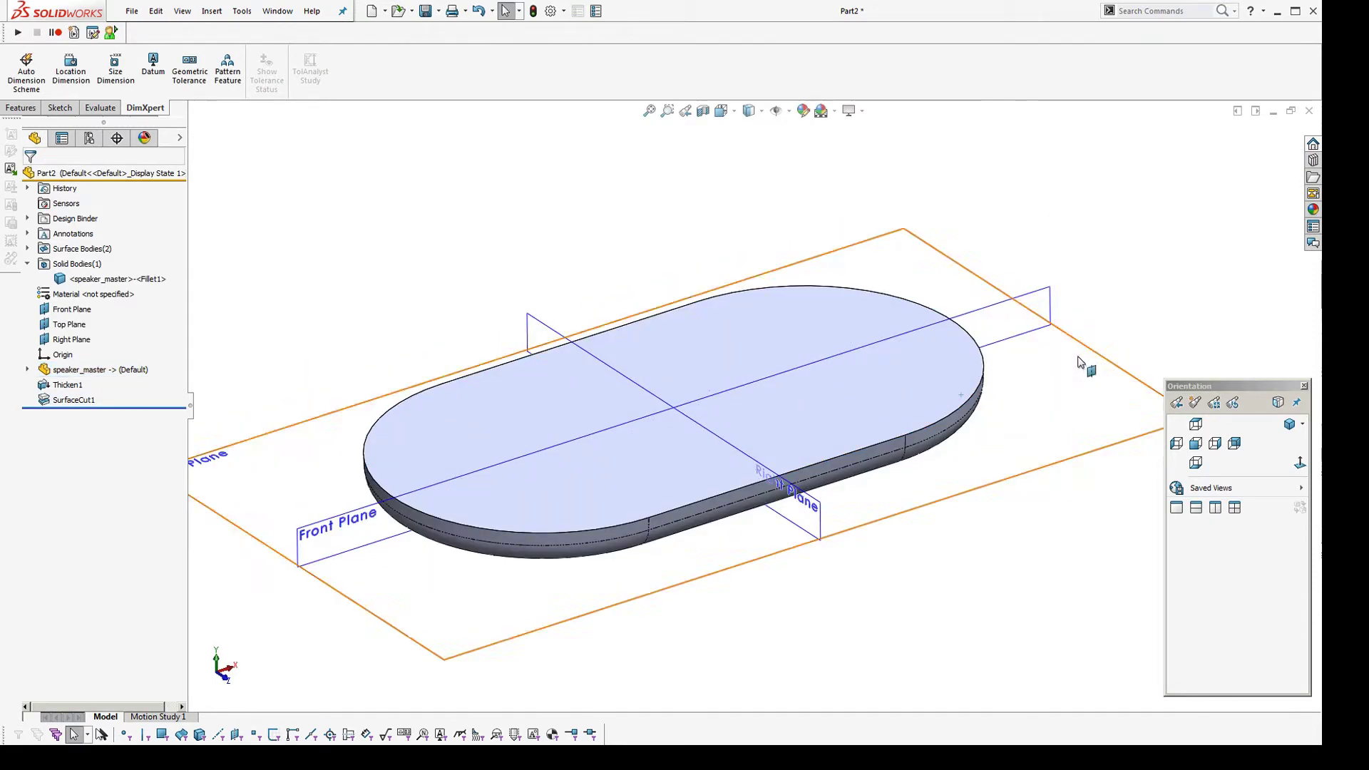
Shell the lower half to a 1 mm wall thickness, removing its flat top face
click(220, 18)
mouse_move(227, 68)
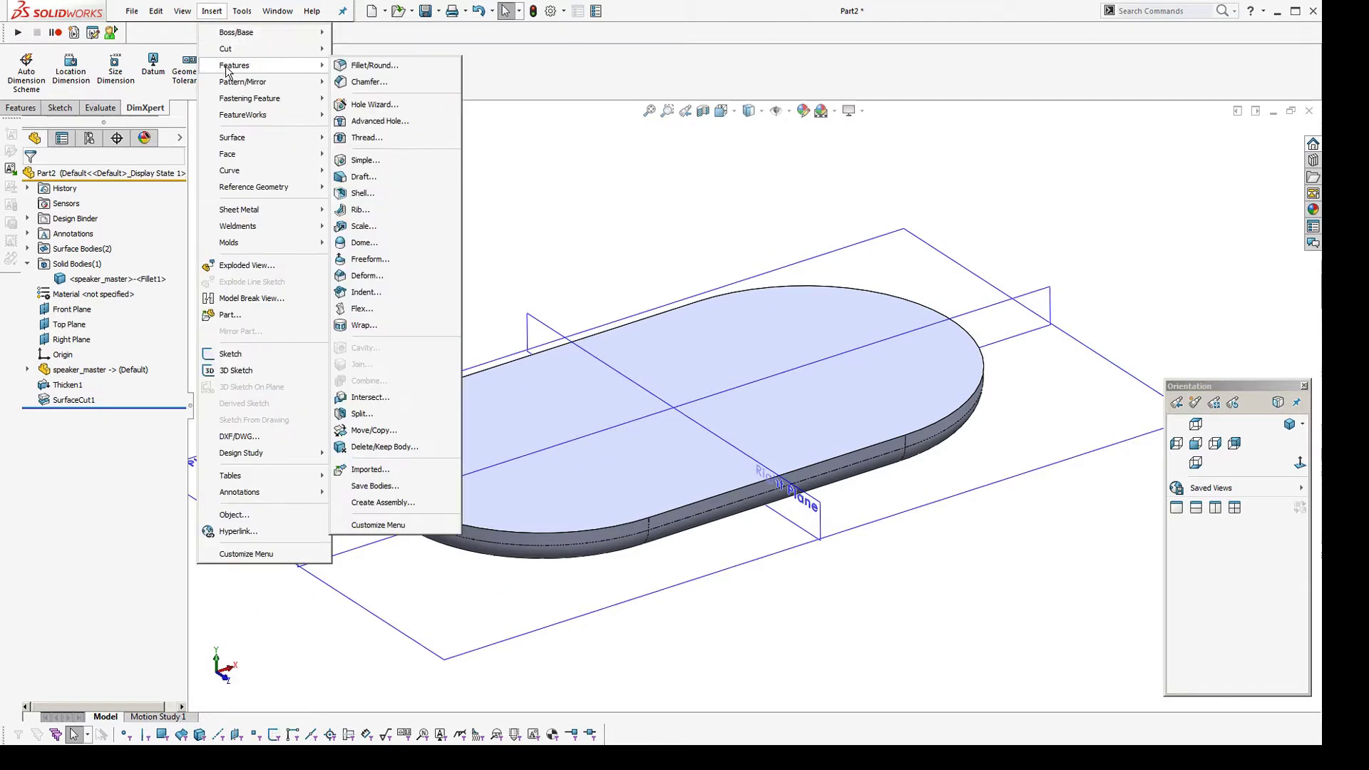
click(365, 194)
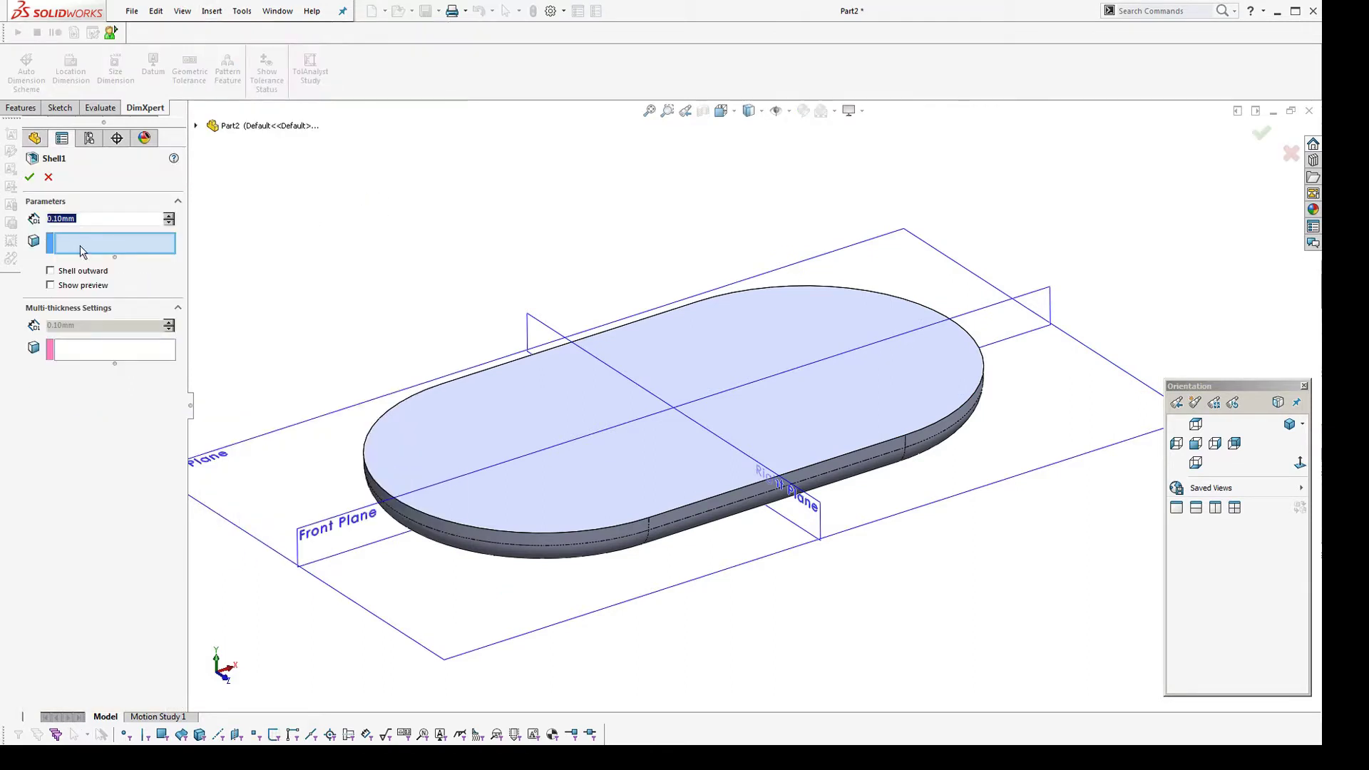
click(534, 421)
middle_drag(535, 421, 543, 405)
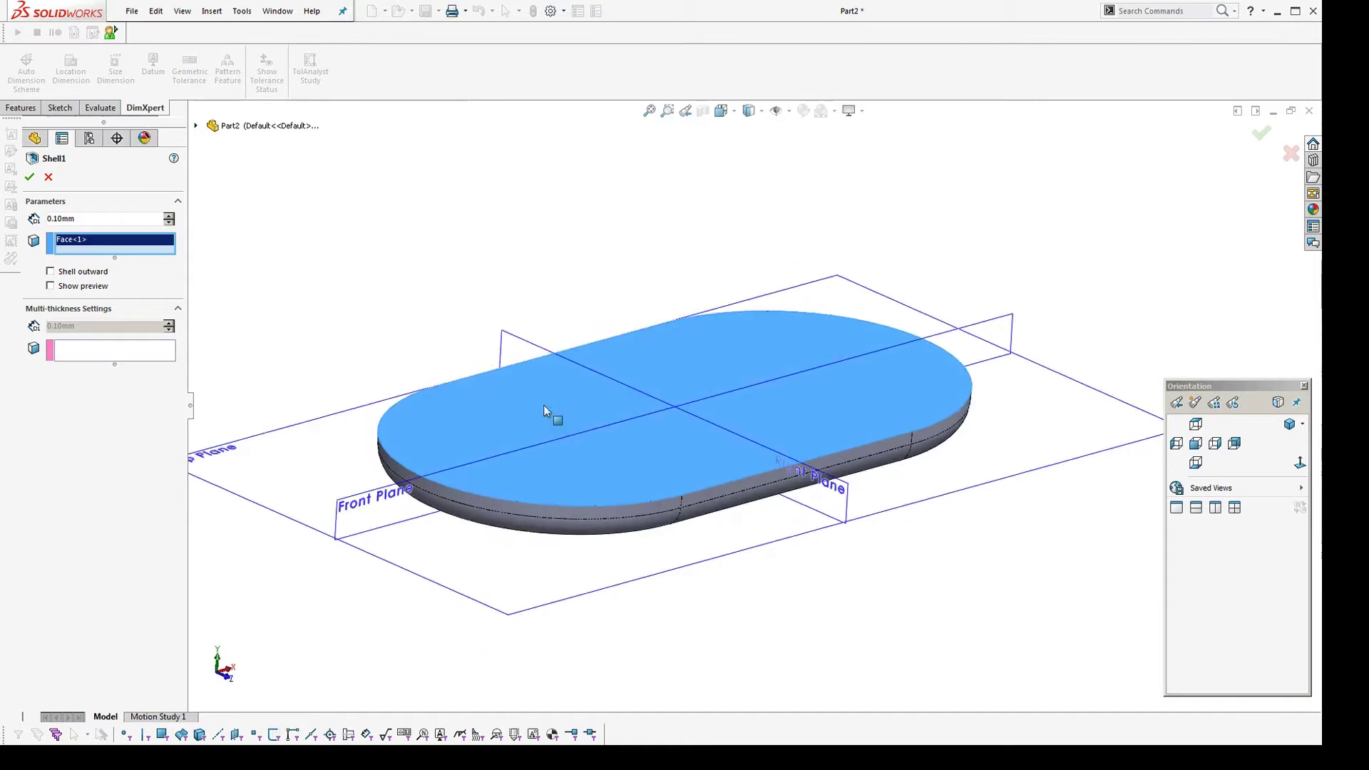
double_click(106, 217)
text(1)
key(Return)
click(29, 176)
Set the shell's wall thickness to 2 mm and rebuild the part
middle_drag(370, 223, 592, 417)
double_click(558, 431)
double_click(550, 404)
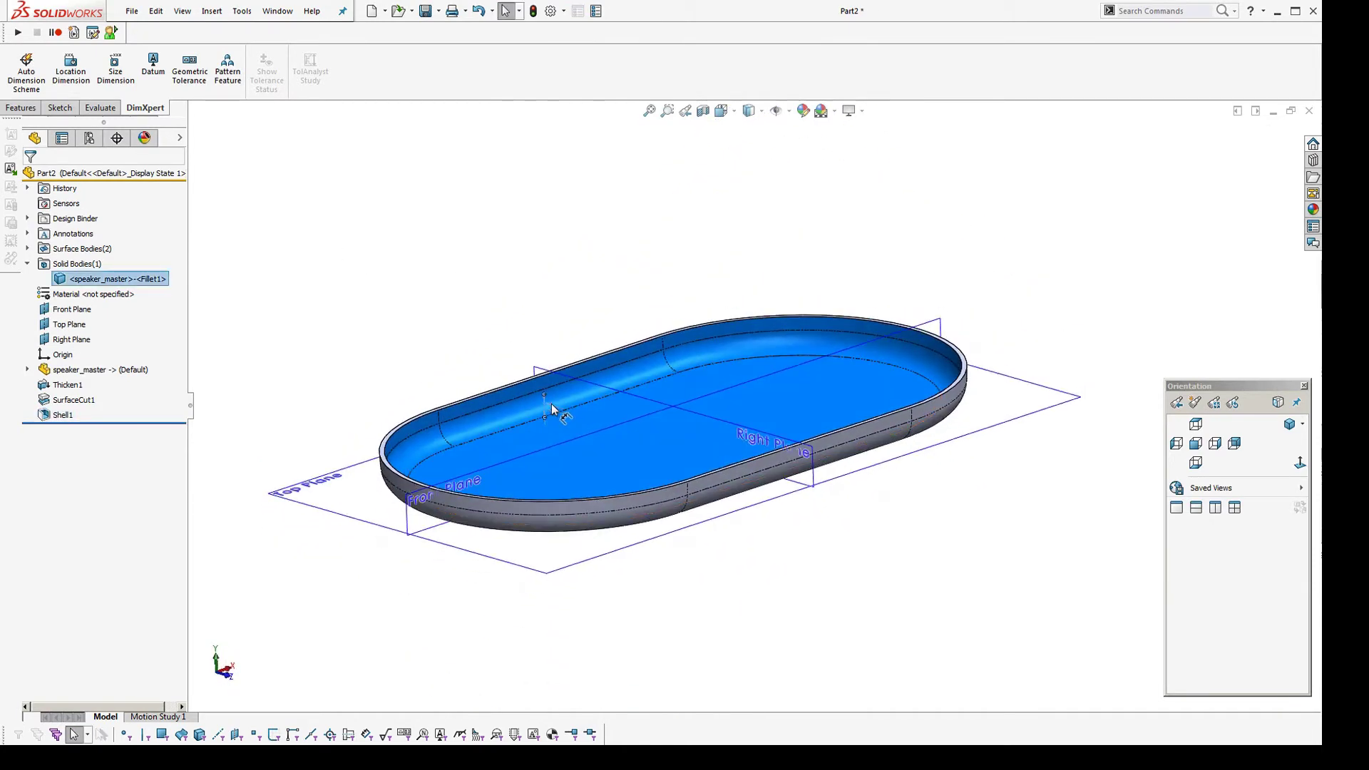
text(2)
key(Return)
key(ctrl+b)
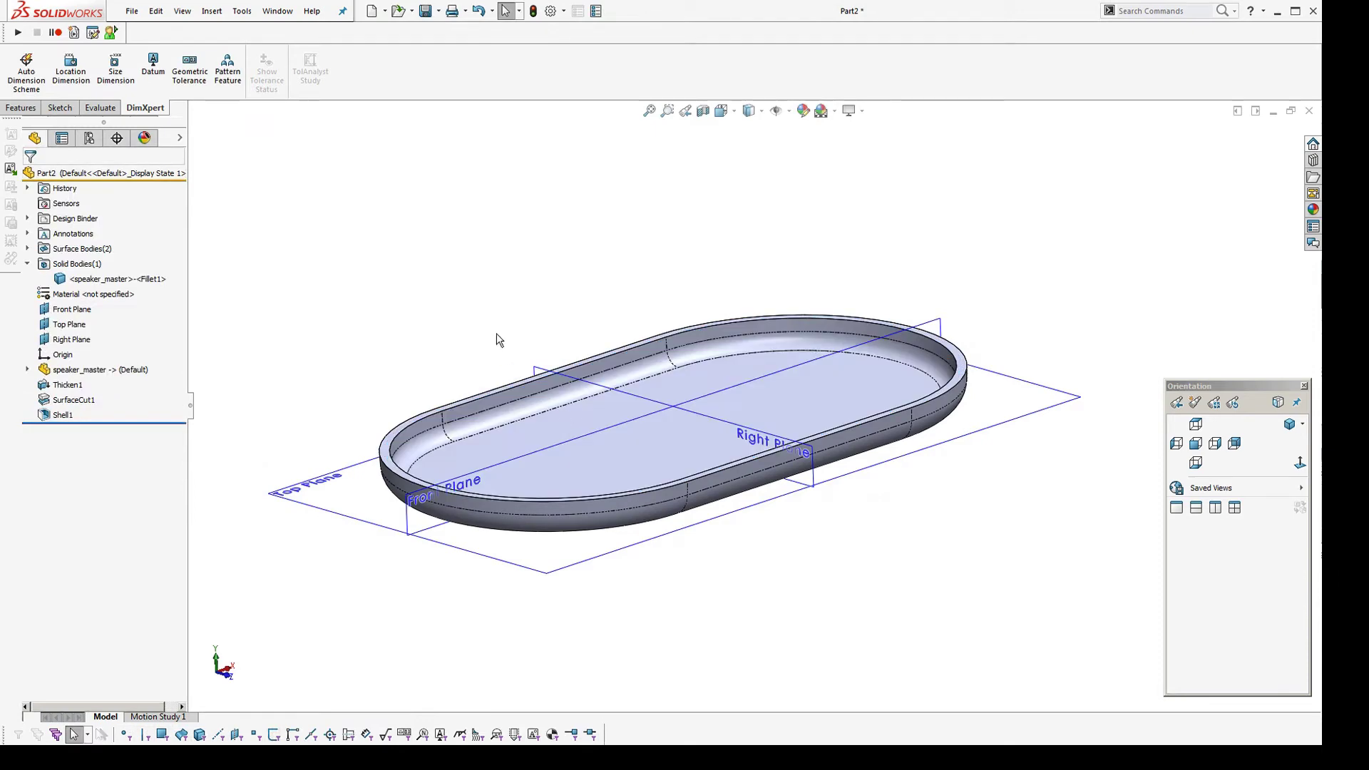
Change the whole part's appearance colour to medium grey, RGB 128, 128, 128
middle_drag(498, 334, 609, 415)
click(180, 139)
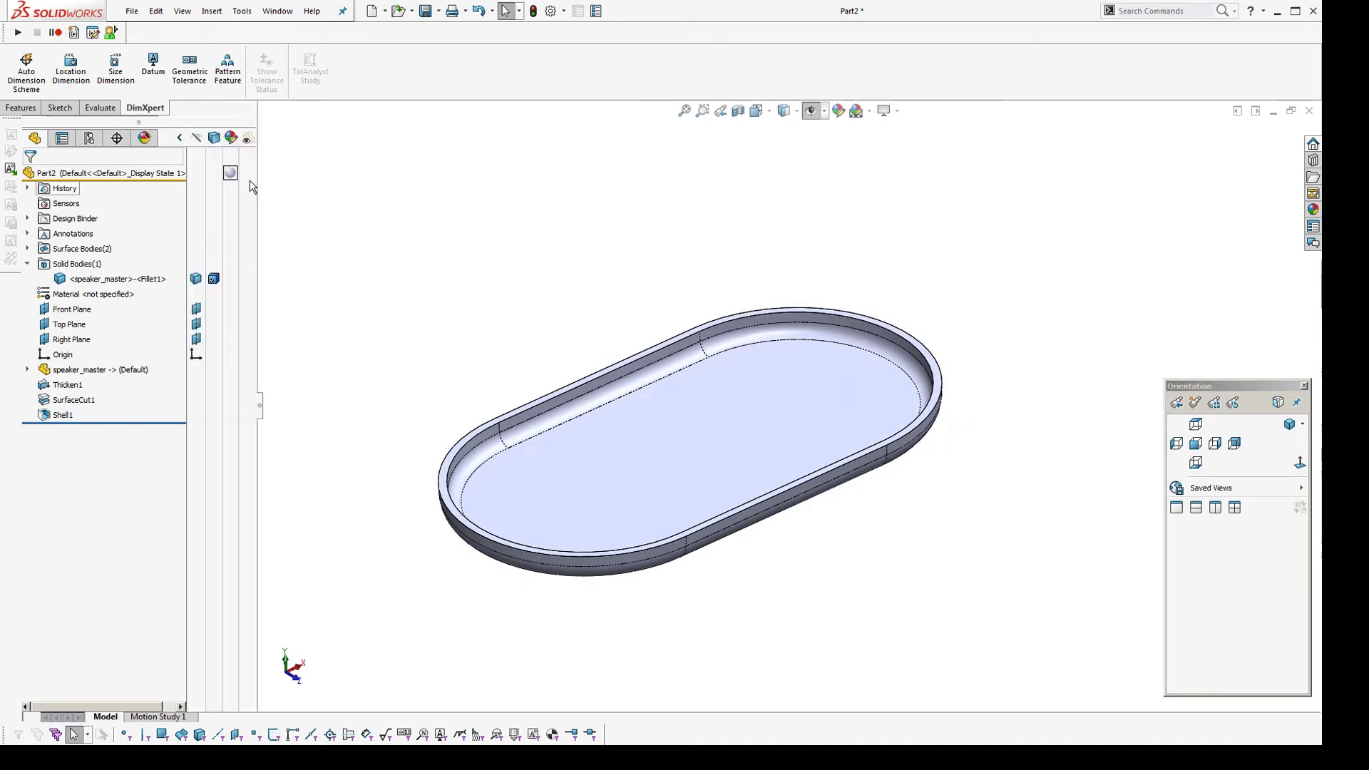
click(230, 173)
click(258, 184)
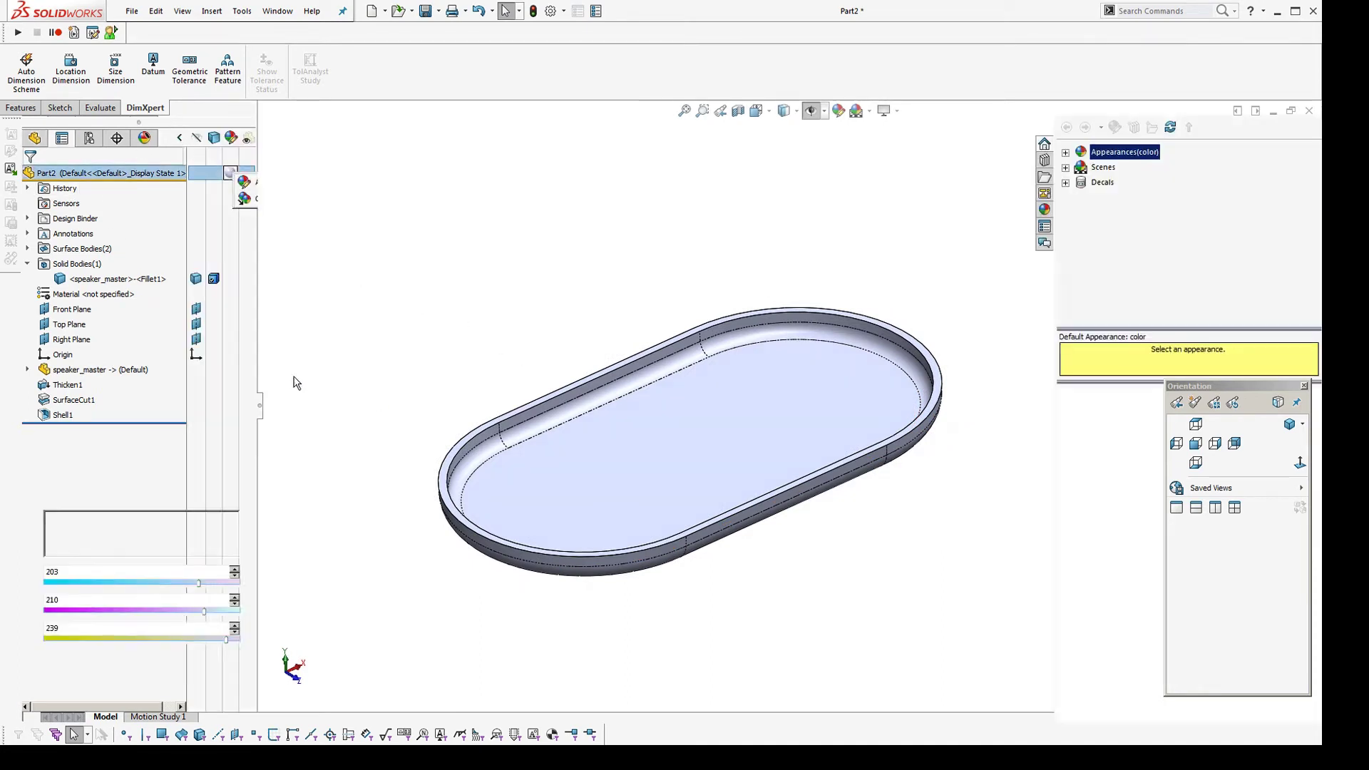
click(169, 461)
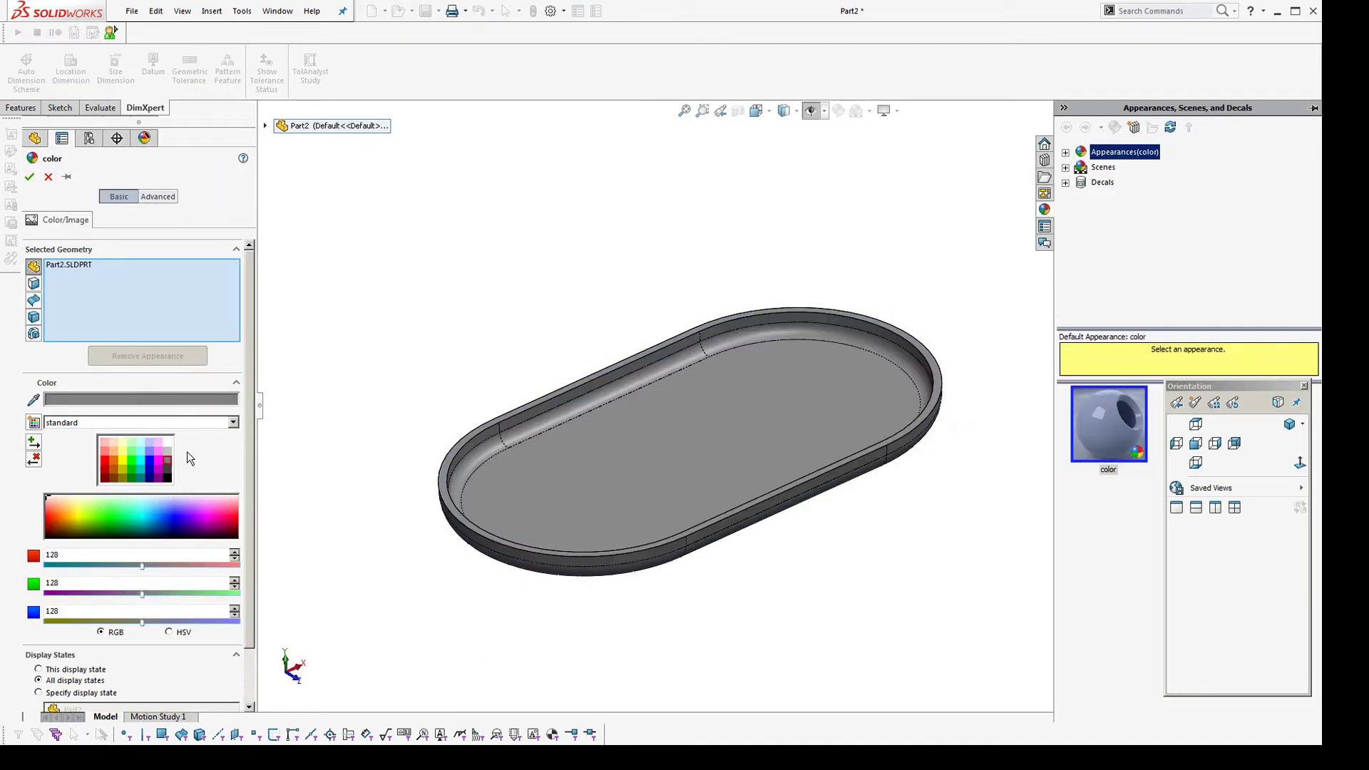
click(30, 177)
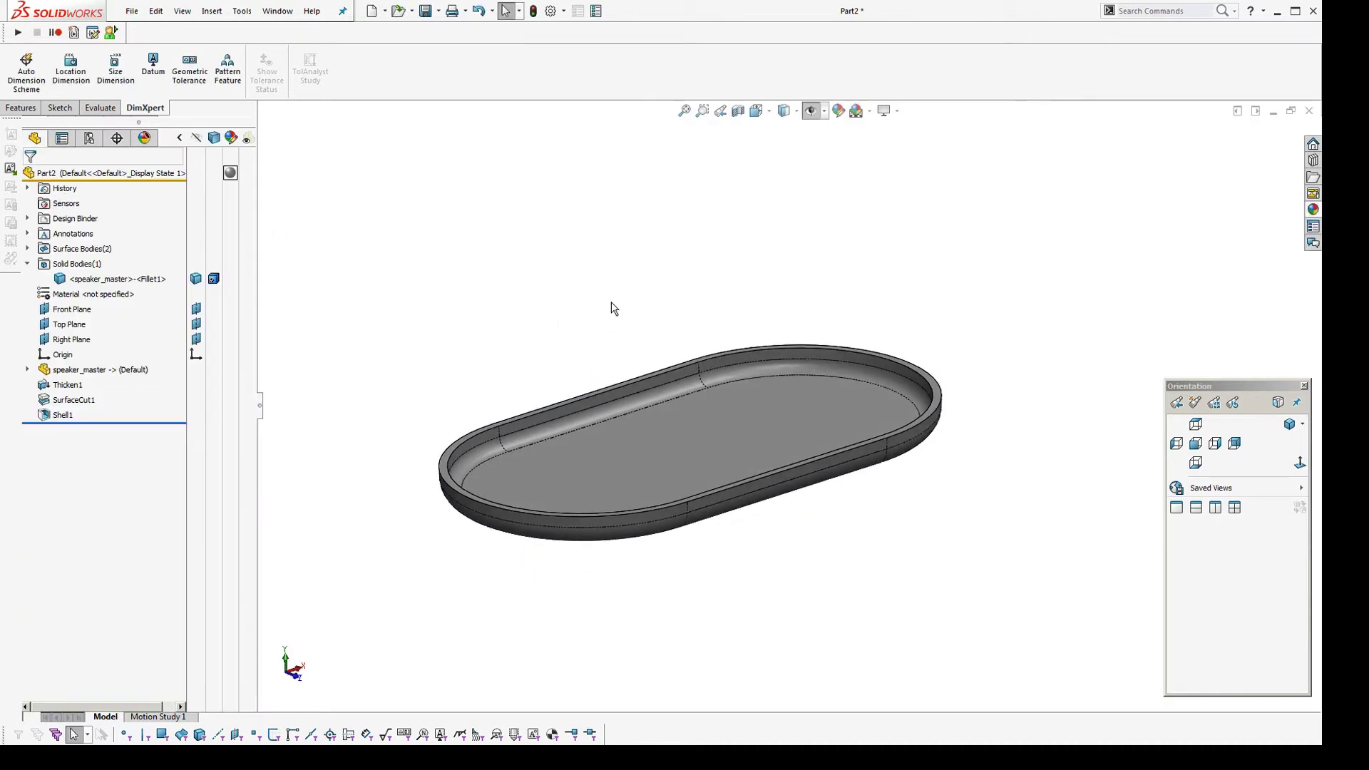
Save the part as lowerCase in the speakerInserPart folder
key(ctrl+s)
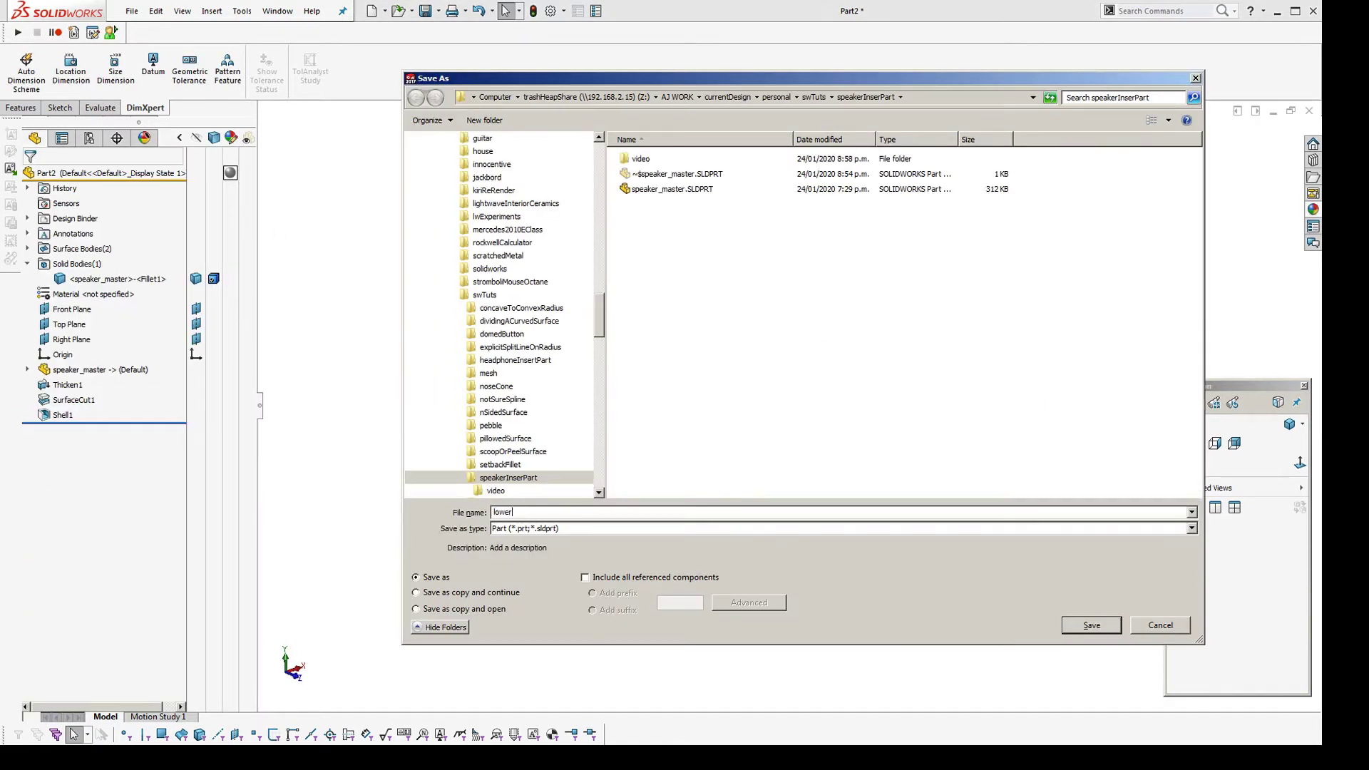
text(lowerCase)
key(Return)
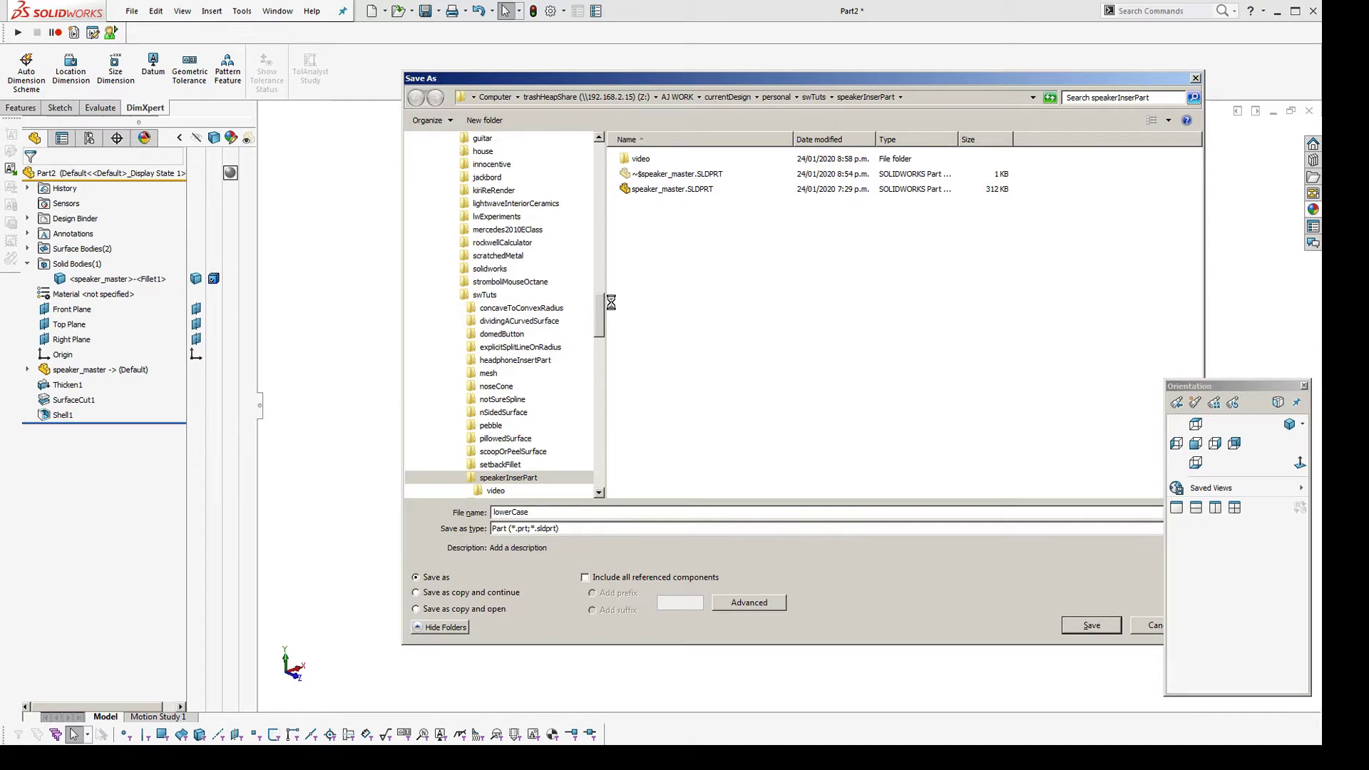
middle_drag(587, 314, 581, 334)
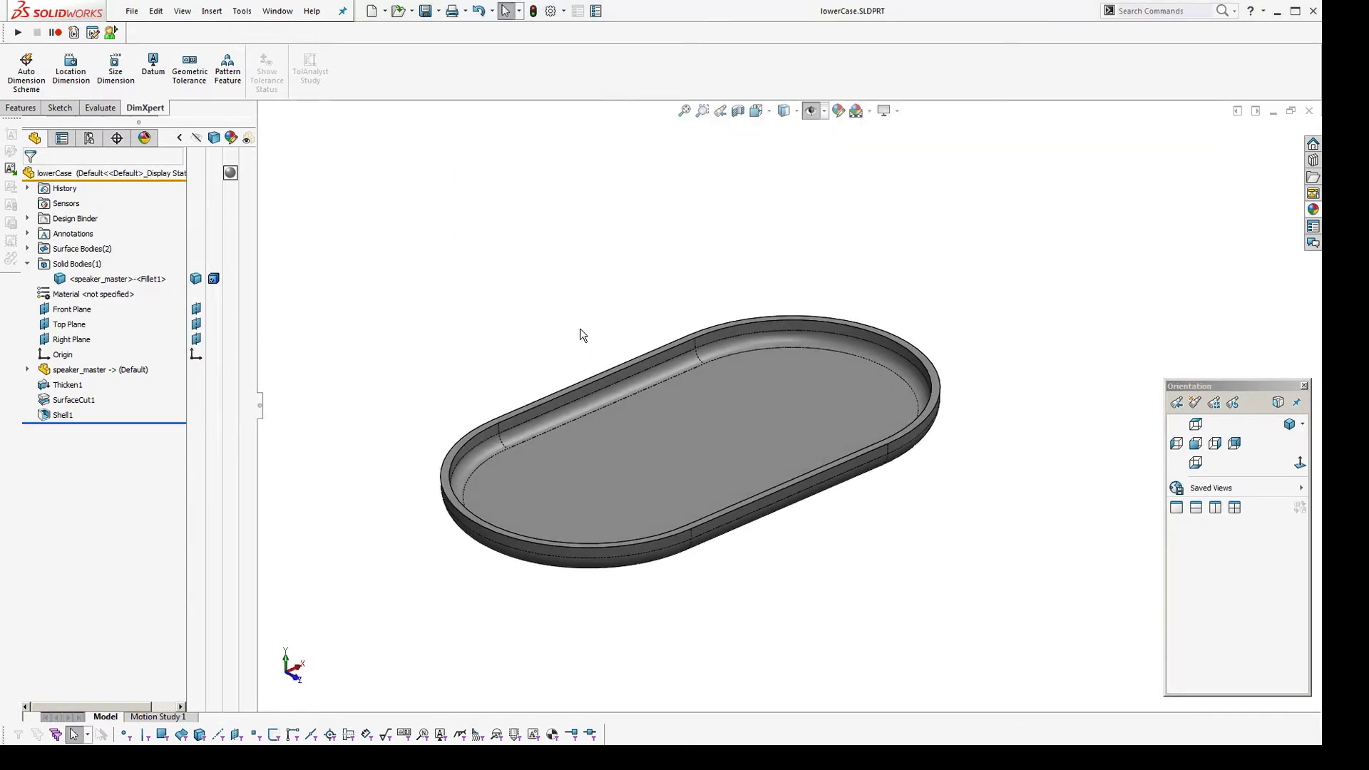
Create another part from the ajStartPart template and insert speaker_master.SLDPRT at the origin, transferring only surface bodies
key(ctrl+n)
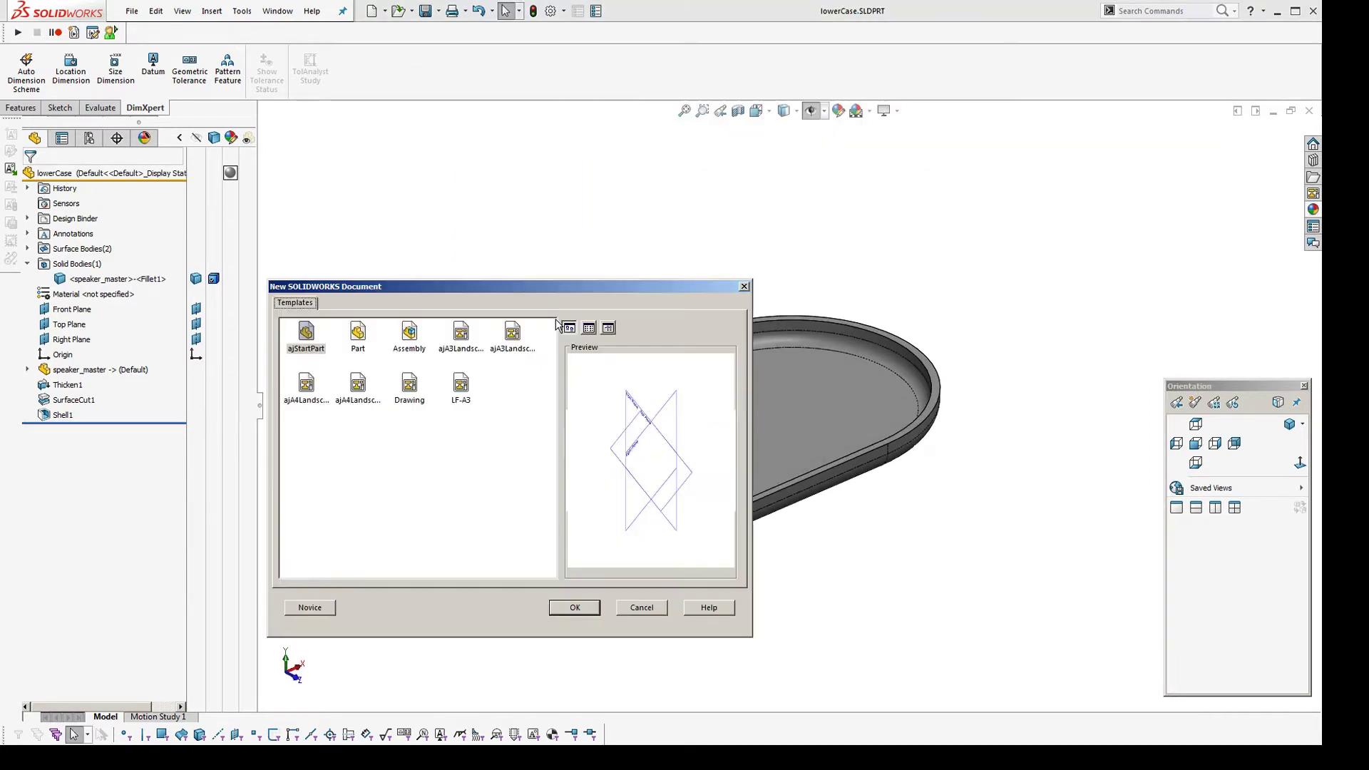
click(573, 606)
click(223, 13)
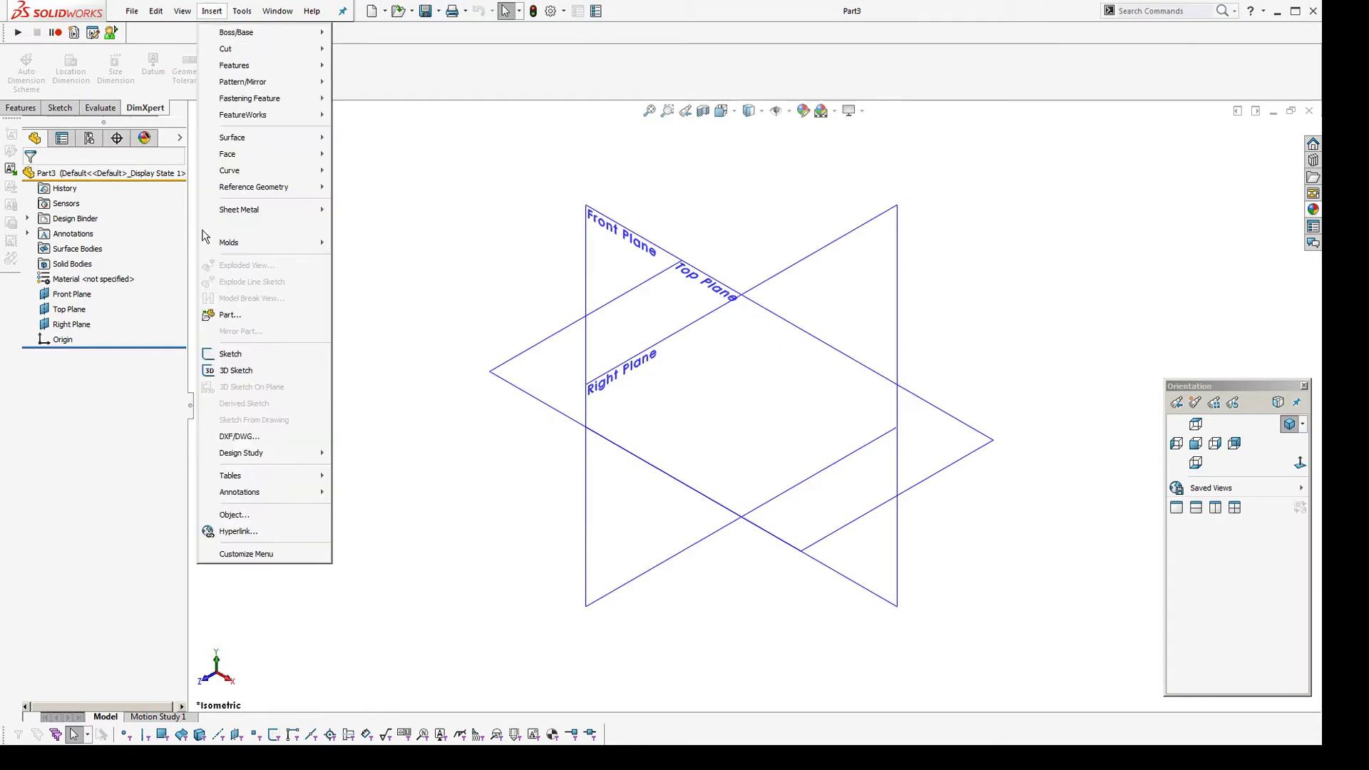
click(214, 308)
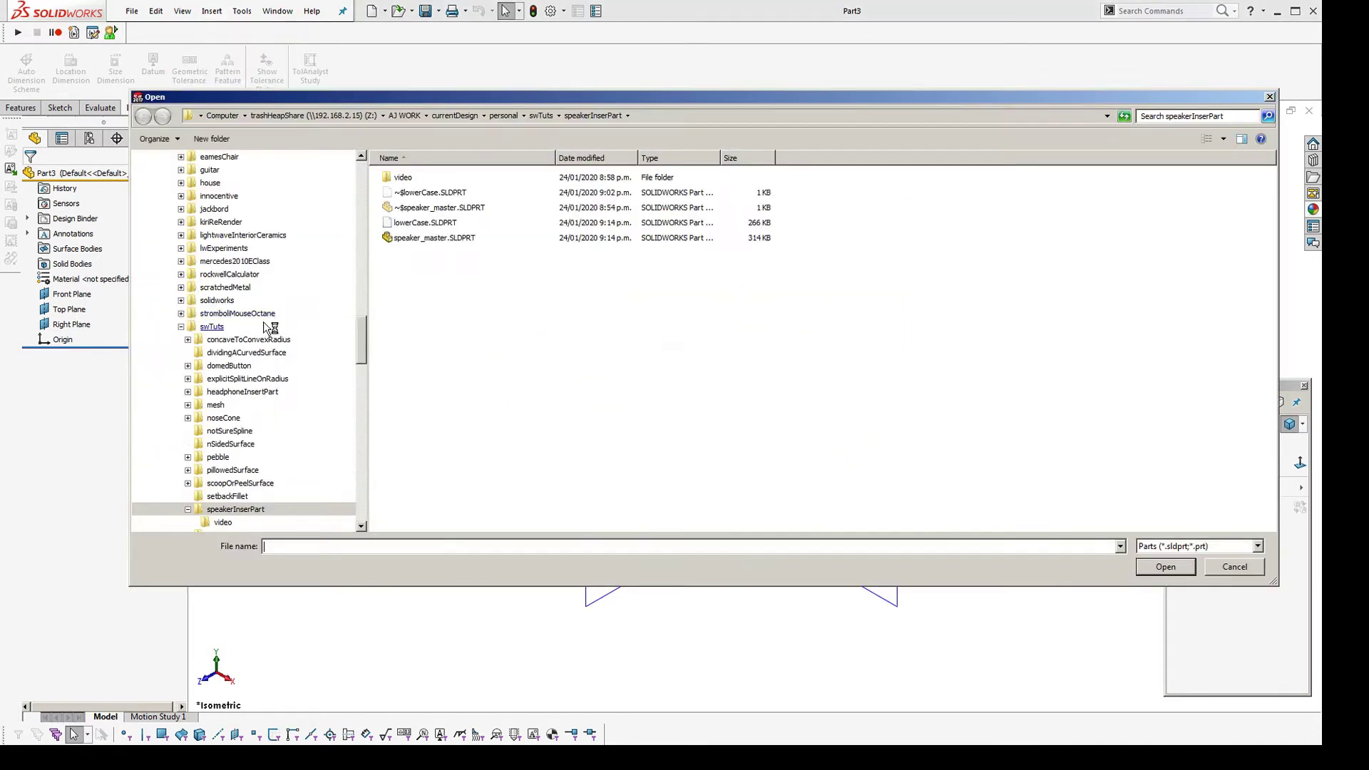
click(408, 240)
key(Return)
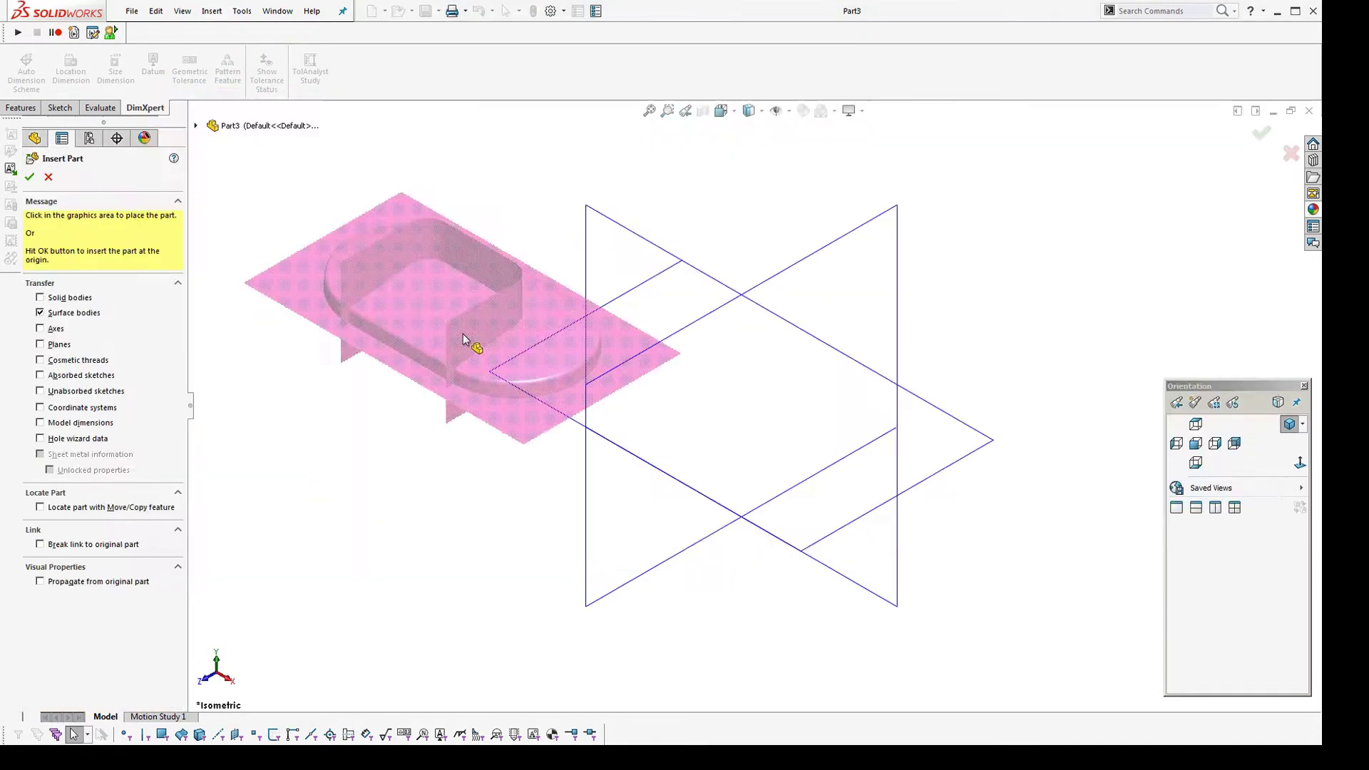
click(29, 178)
Thicken the rounded speaker surface in the new part into a solid with Create solid from enclosed volume
middle_drag(428, 317, 523, 293)
click(214, 15)
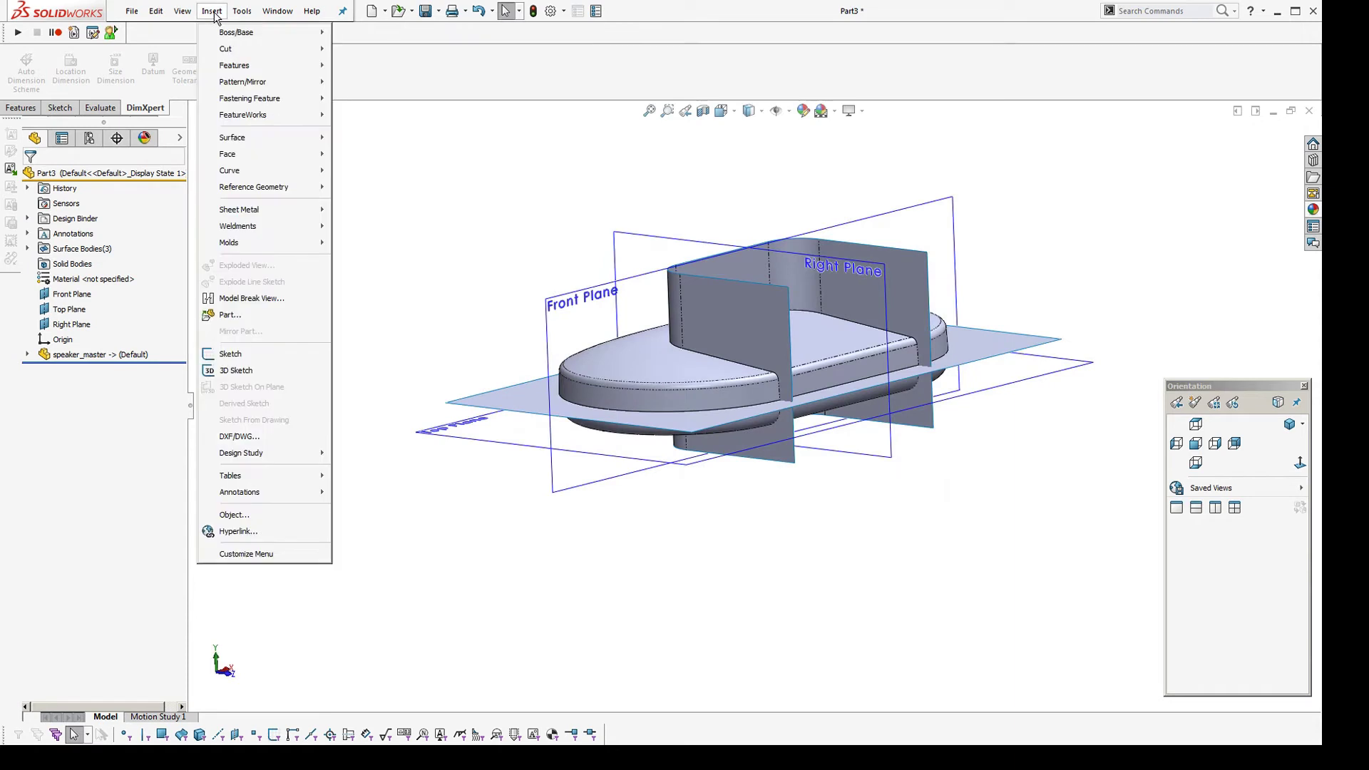
mouse_move(286, 32)
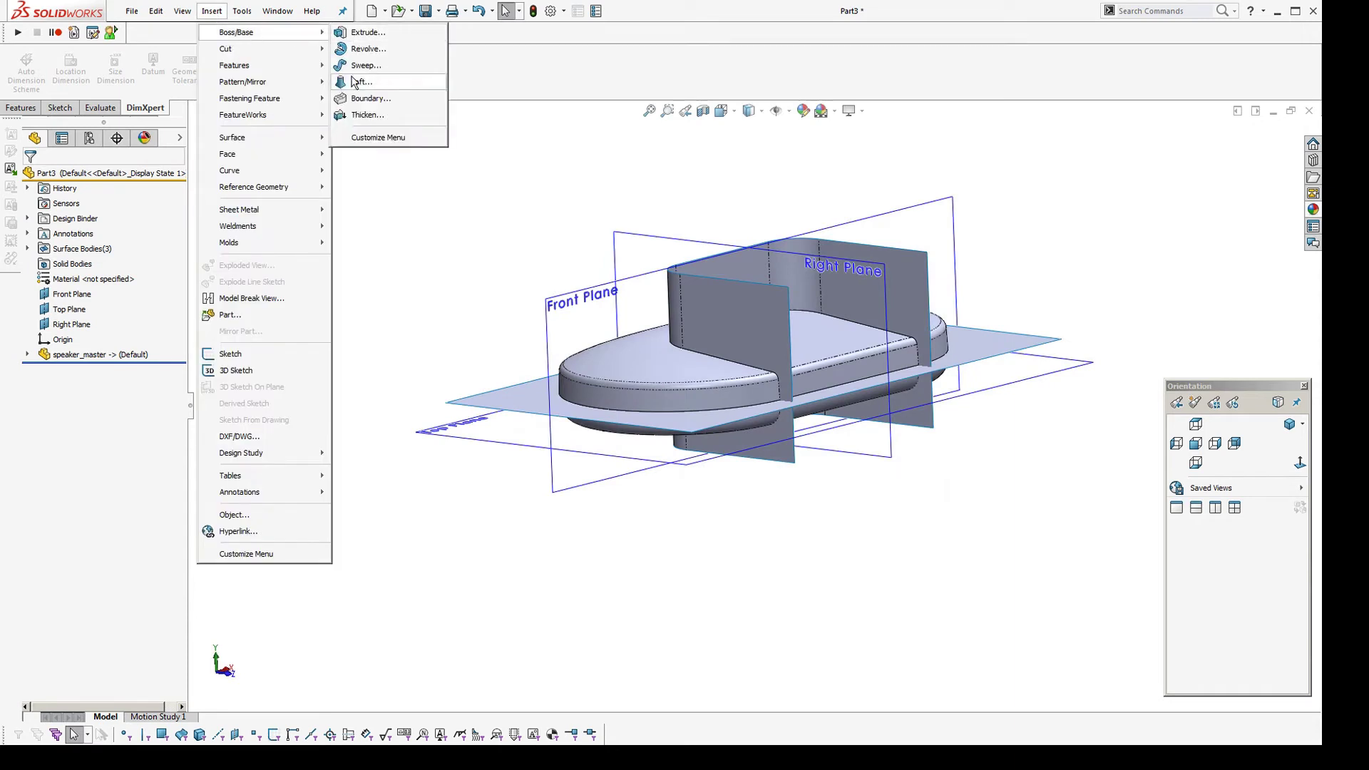
click(367, 115)
click(638, 365)
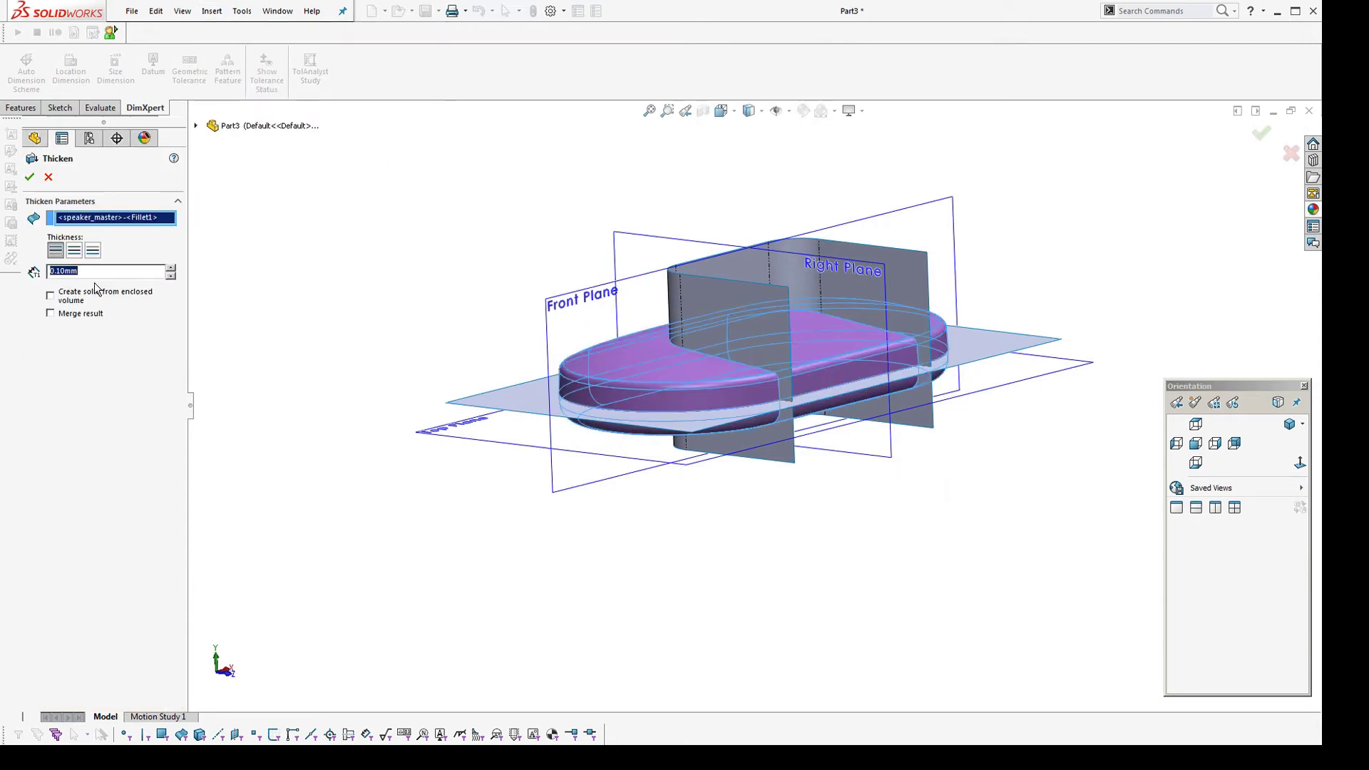
click(51, 295)
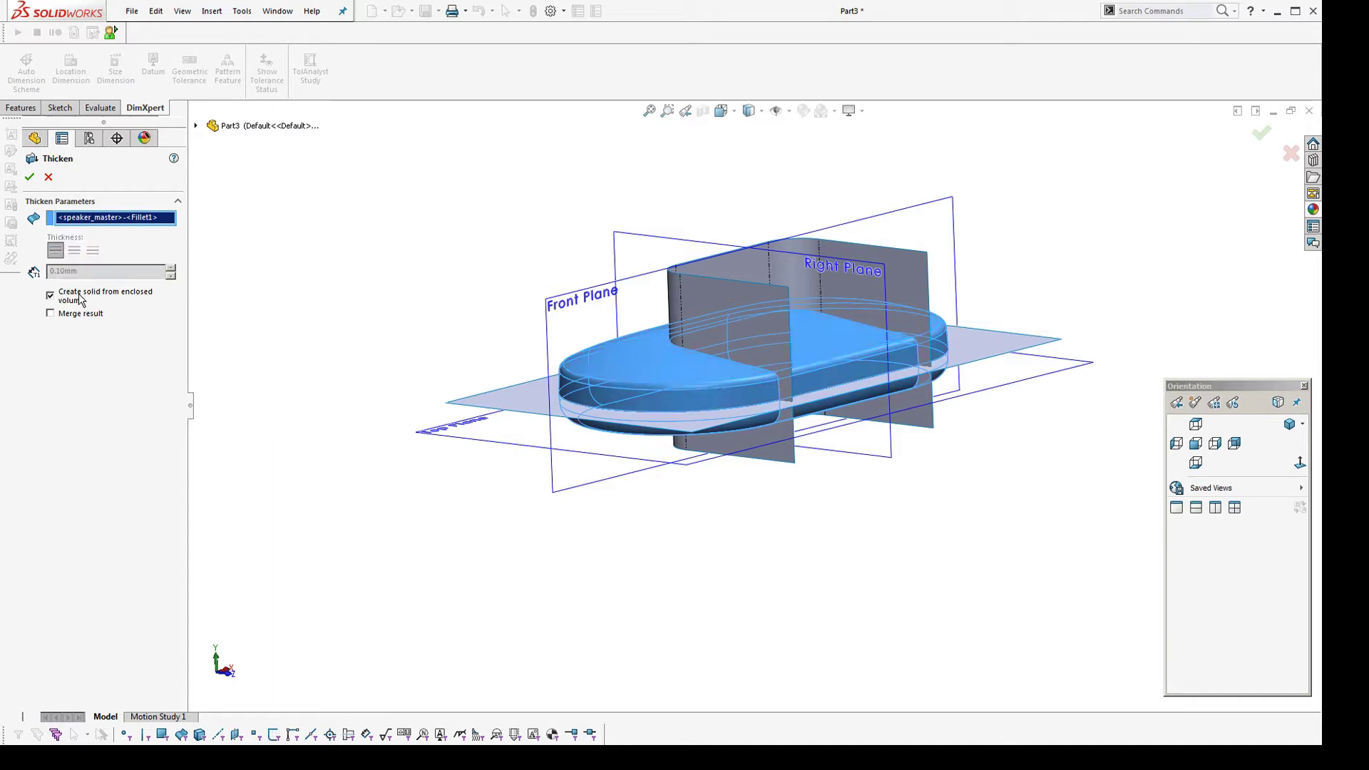
click(30, 179)
Cut the thickened solid with the flat horizontal surface, flipping the cut direction to remove the portion below it
middle_drag(678, 459, 664, 556)
scroll(663, 579, down, 3)
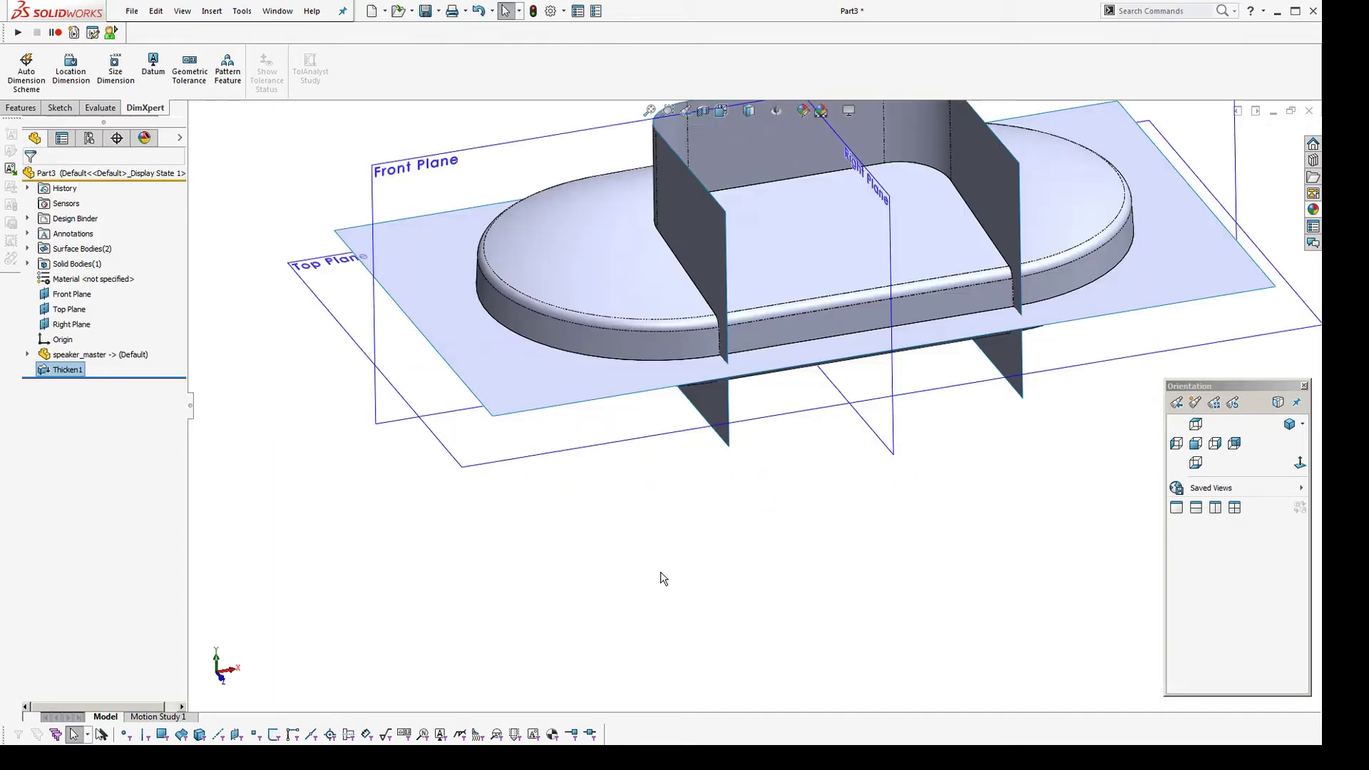
click(214, 19)
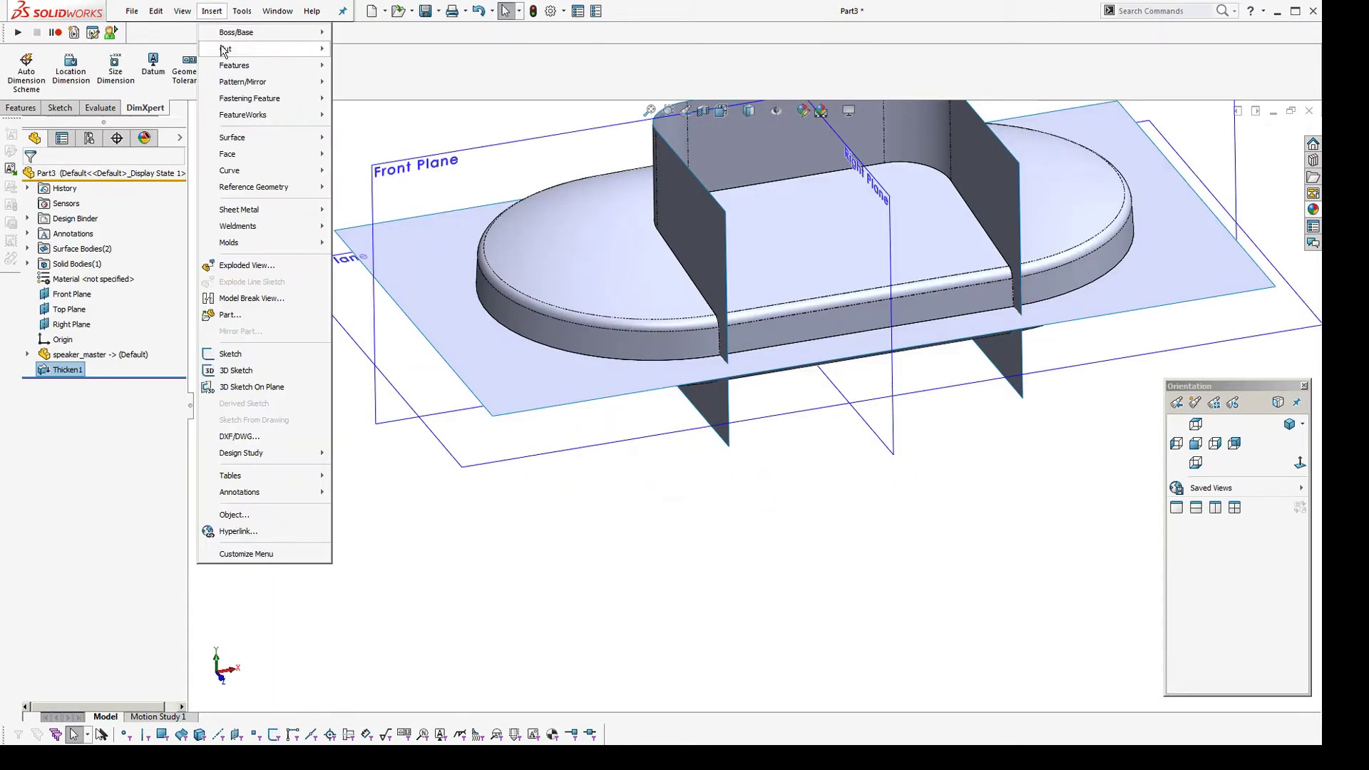
mouse_move(223, 50)
click(371, 148)
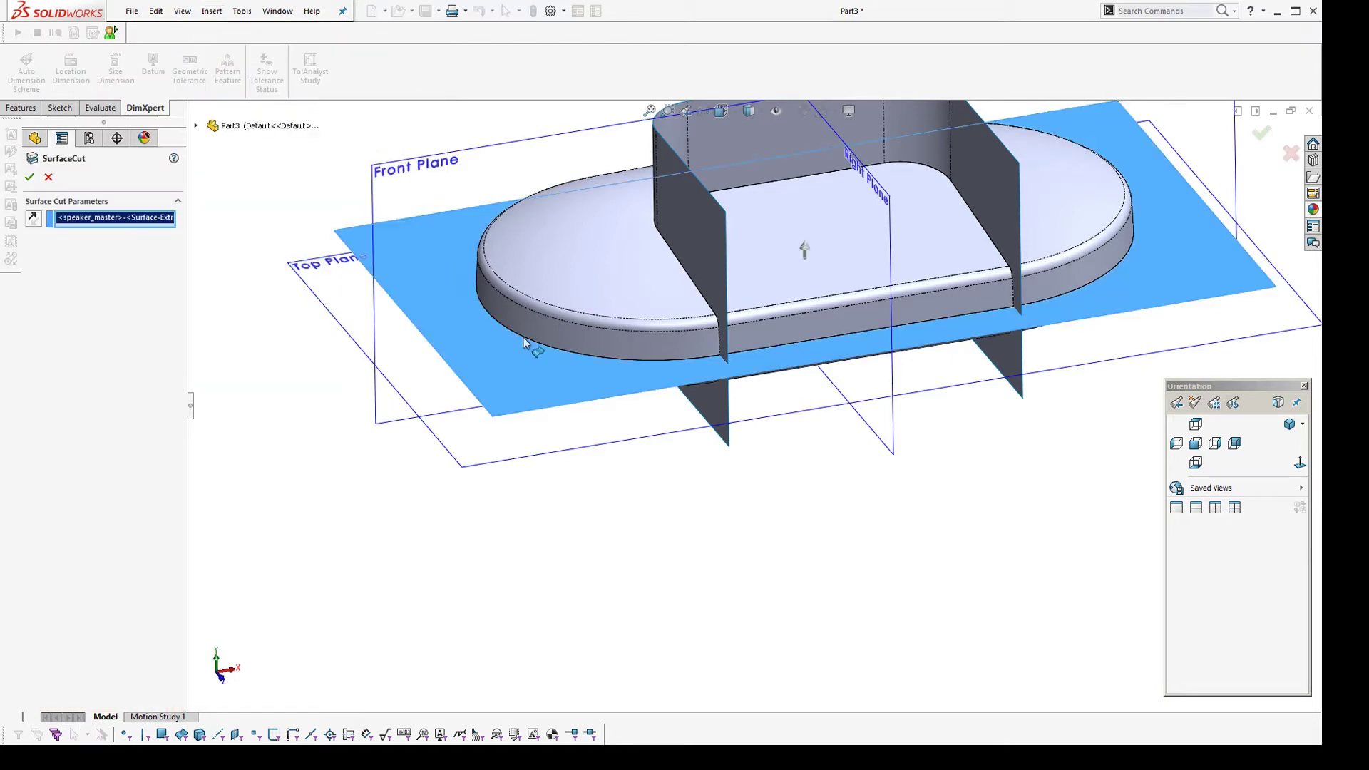
click(33, 219)
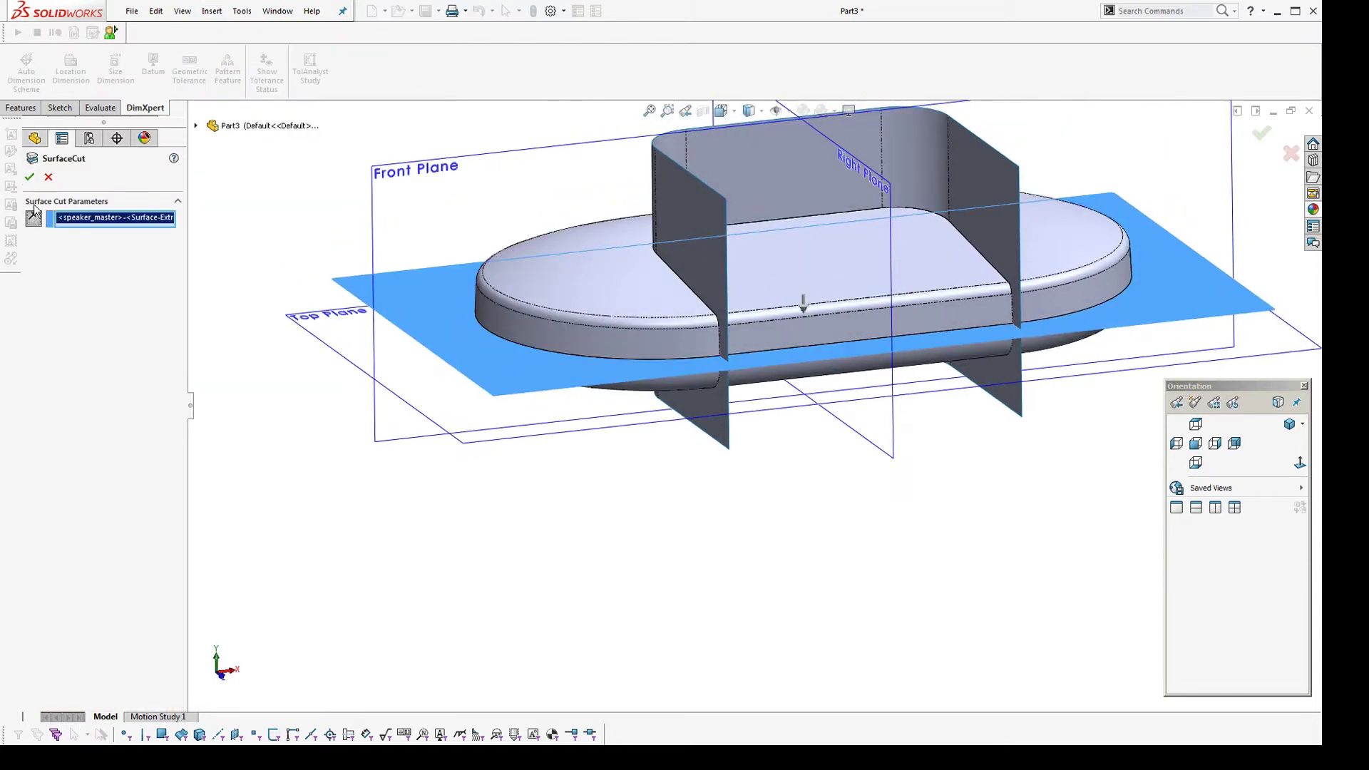
click(31, 180)
mouse_move(853, 299)
middle_down()
mouse_move(905, 242)
mouse_move(863, 313)
middle_up()
Hide the flat horizontal surface body
click(601, 404)
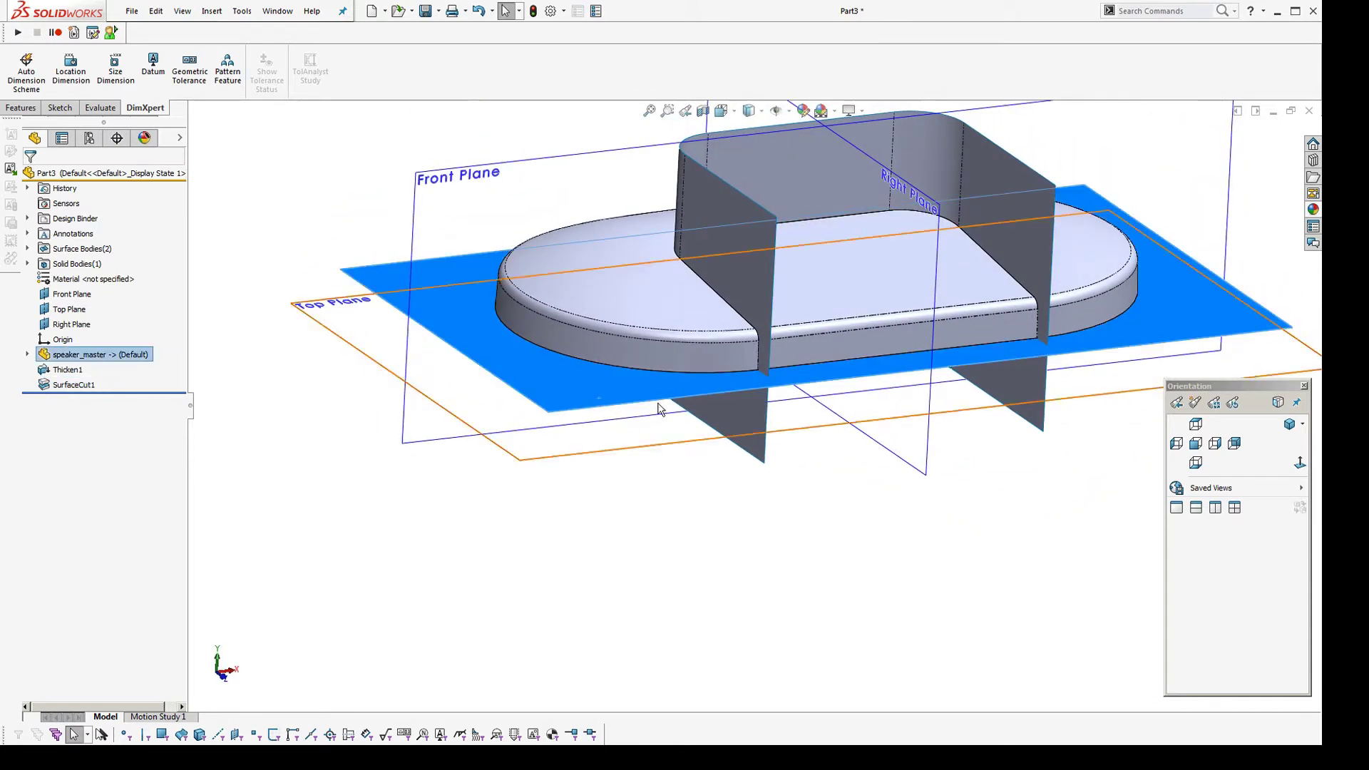
click(679, 355)
middle_drag(810, 457, 813, 488)
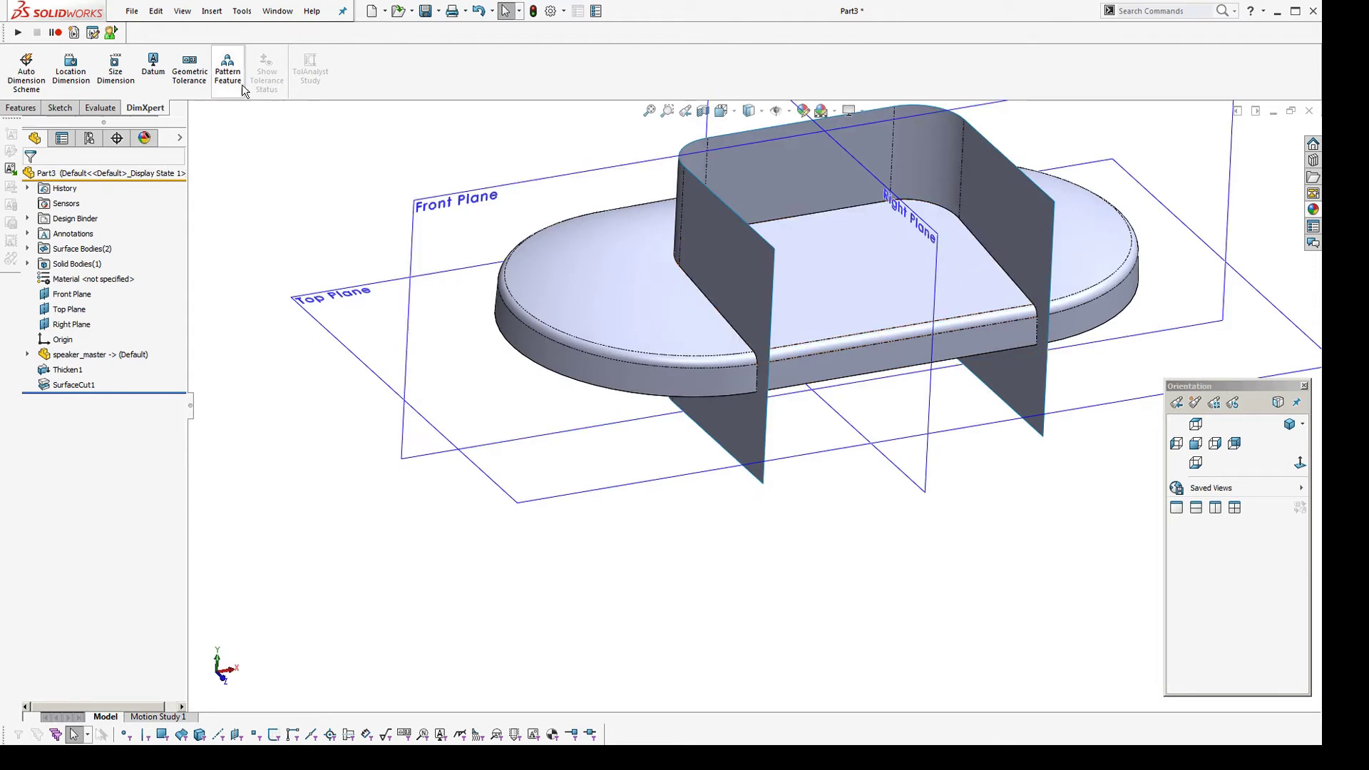
Cut the remaining solid with the vertical U-shaped surface, removing the block enclosed by the U
click(212, 11)
mouse_move(235, 49)
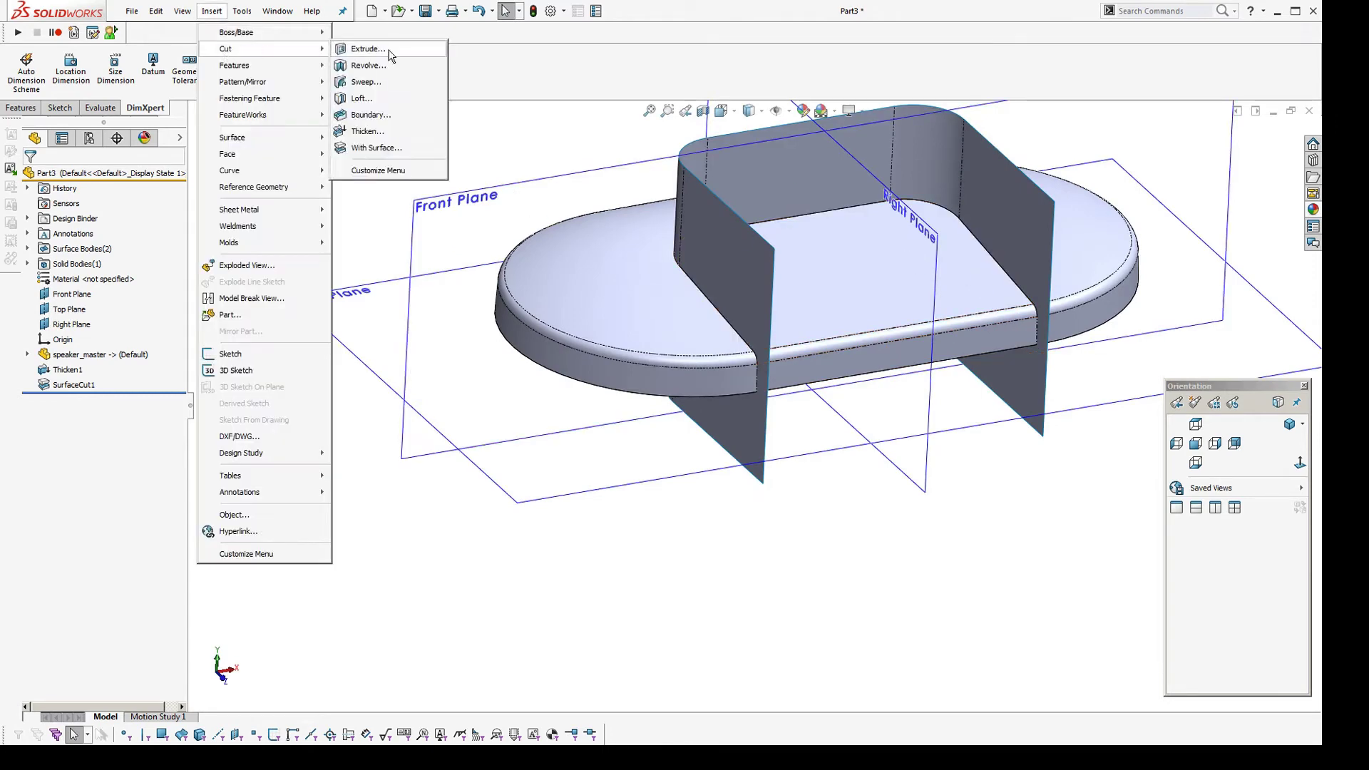
click(394, 149)
click(723, 178)
middle_drag(853, 229, 831, 373)
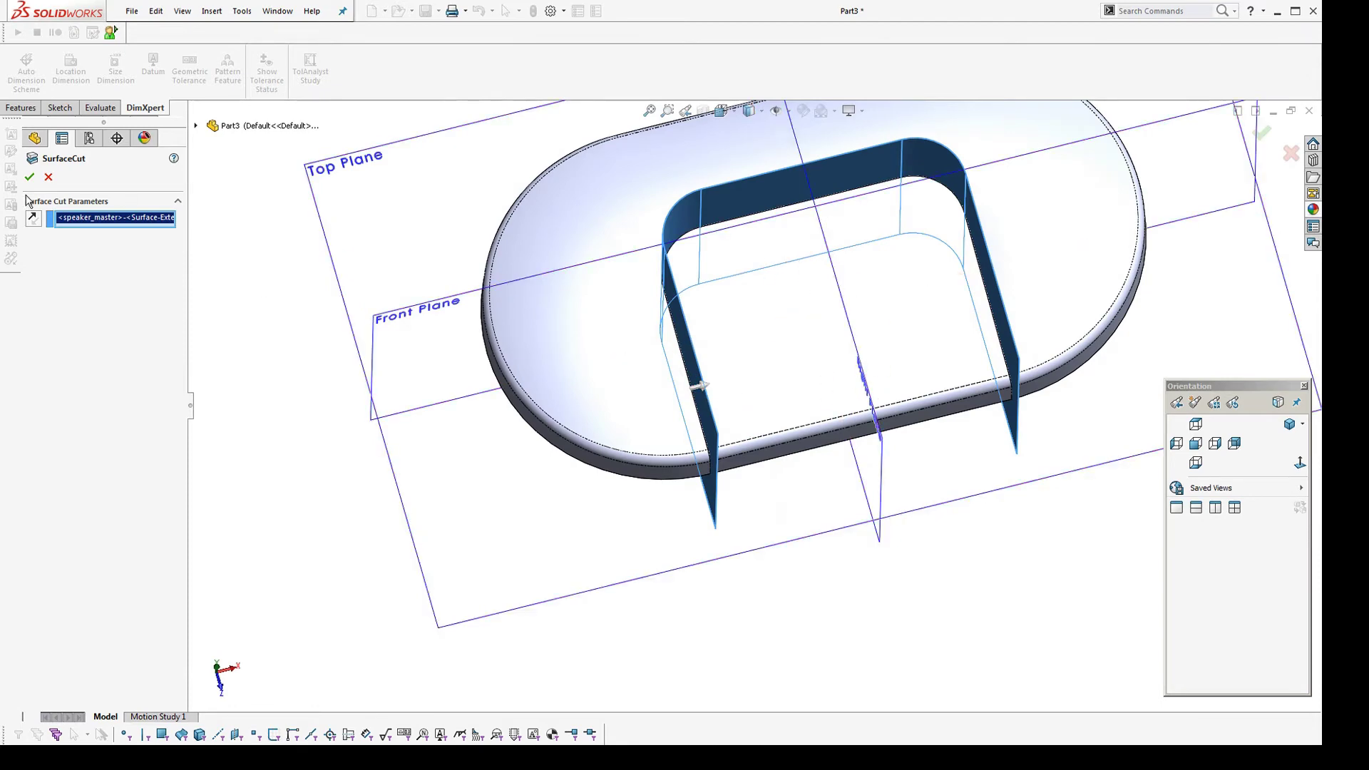
middle_drag(764, 456, 846, 168)
Hide the vertical U-shaped surface body
click(765, 258)
click(847, 220)
scroll(814, 325, up, 3)
scroll(815, 305, down, 3)
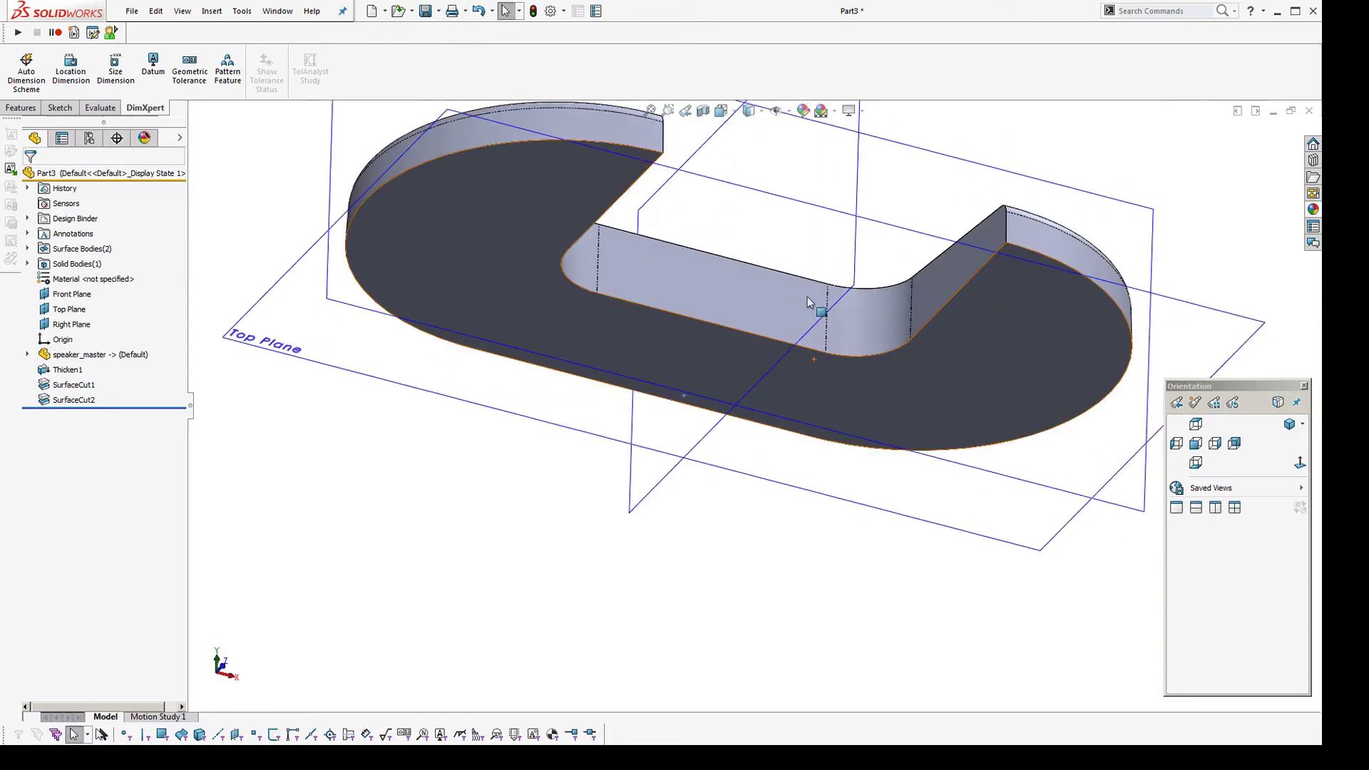
click(212, 10)
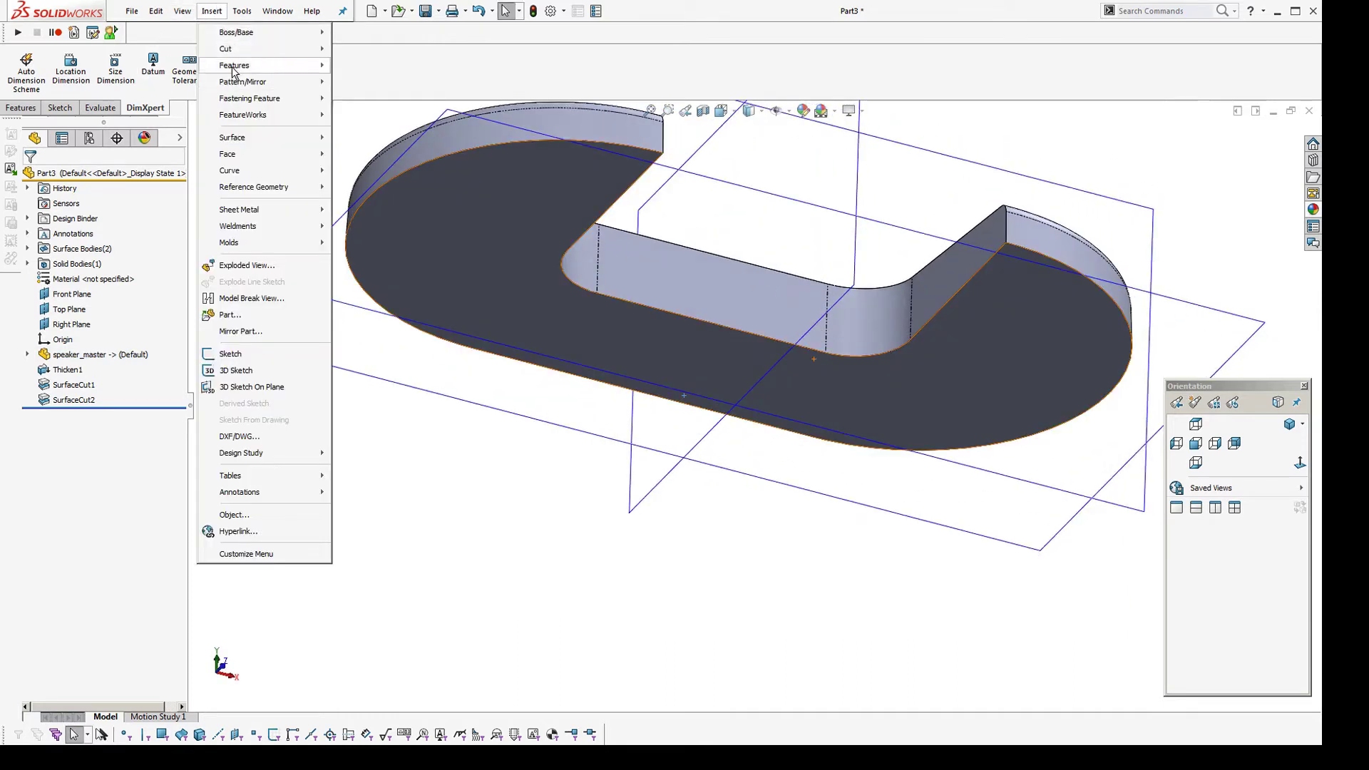
mouse_move(234, 66)
click(381, 189)
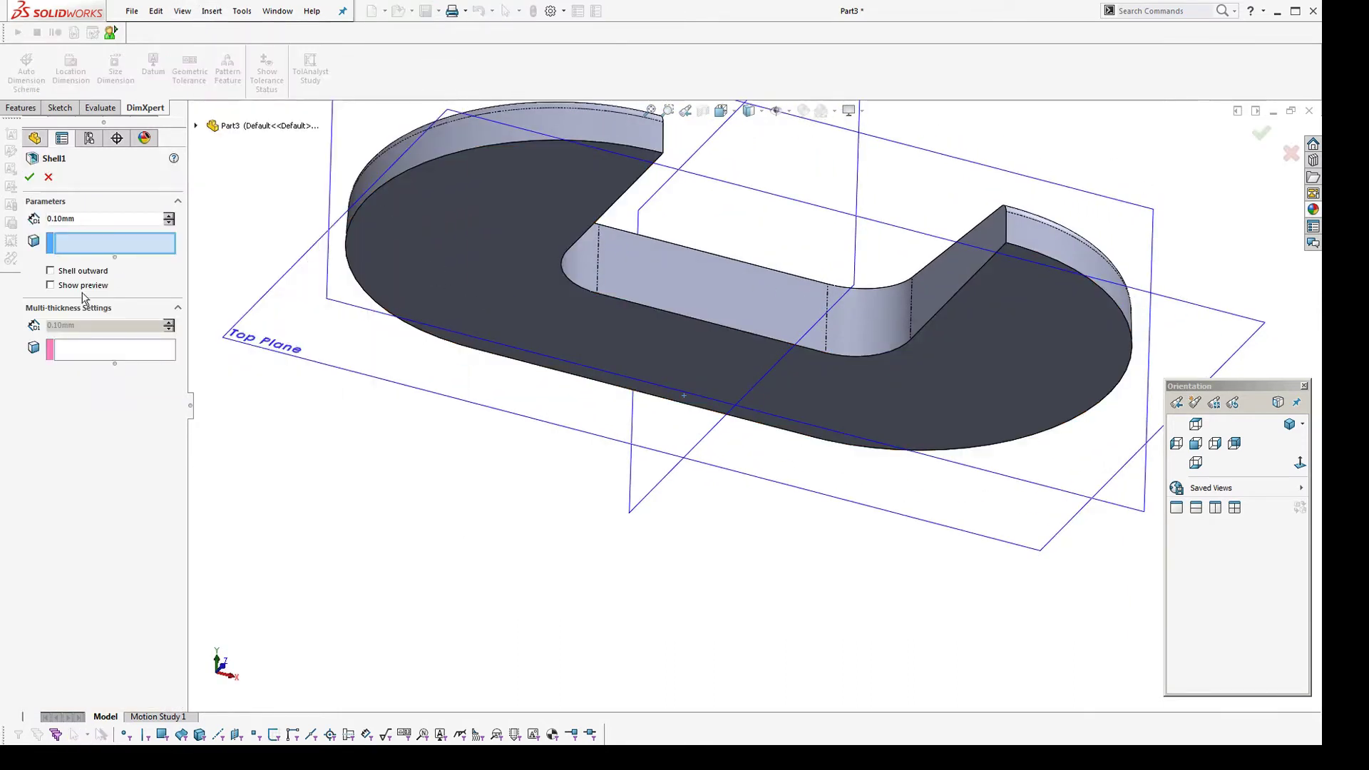
text(2)
key(Return)
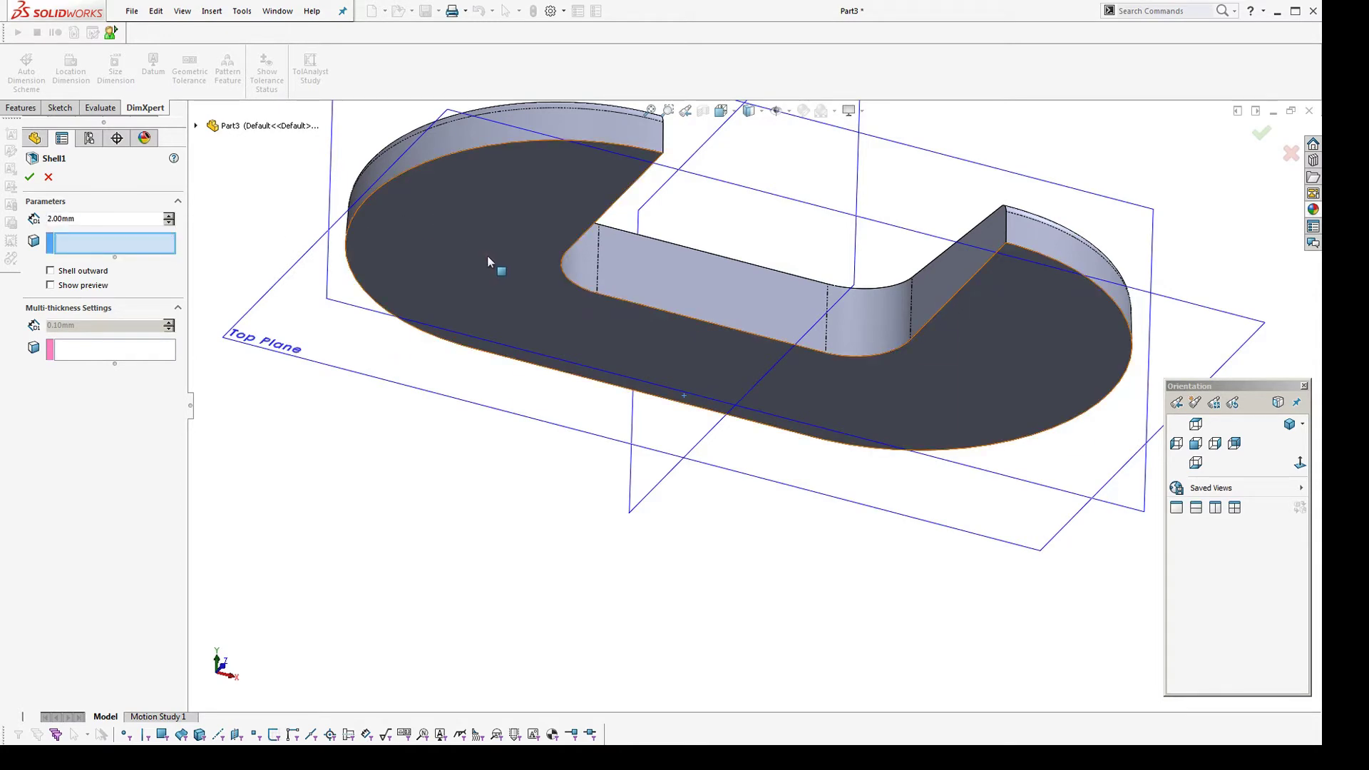
middle_drag(486, 255, 416, 315)
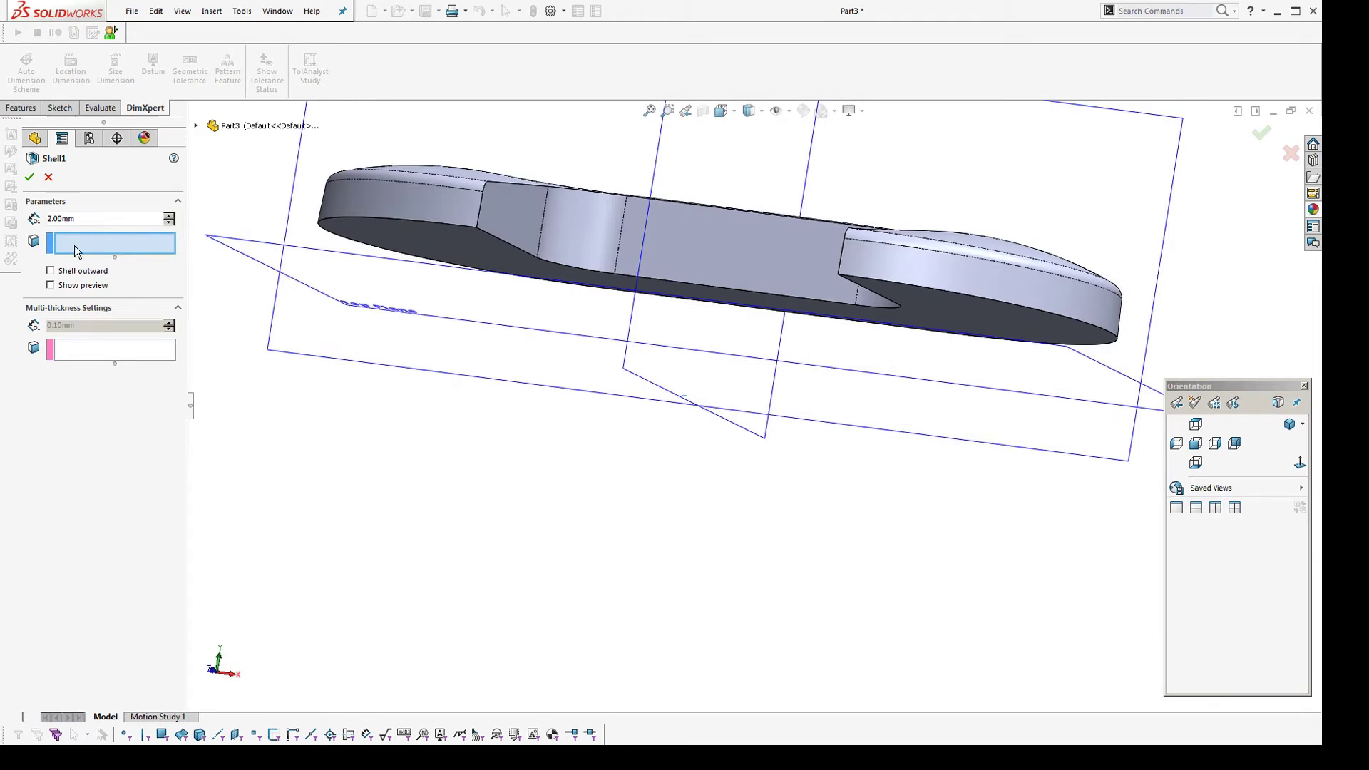
key(Escape)
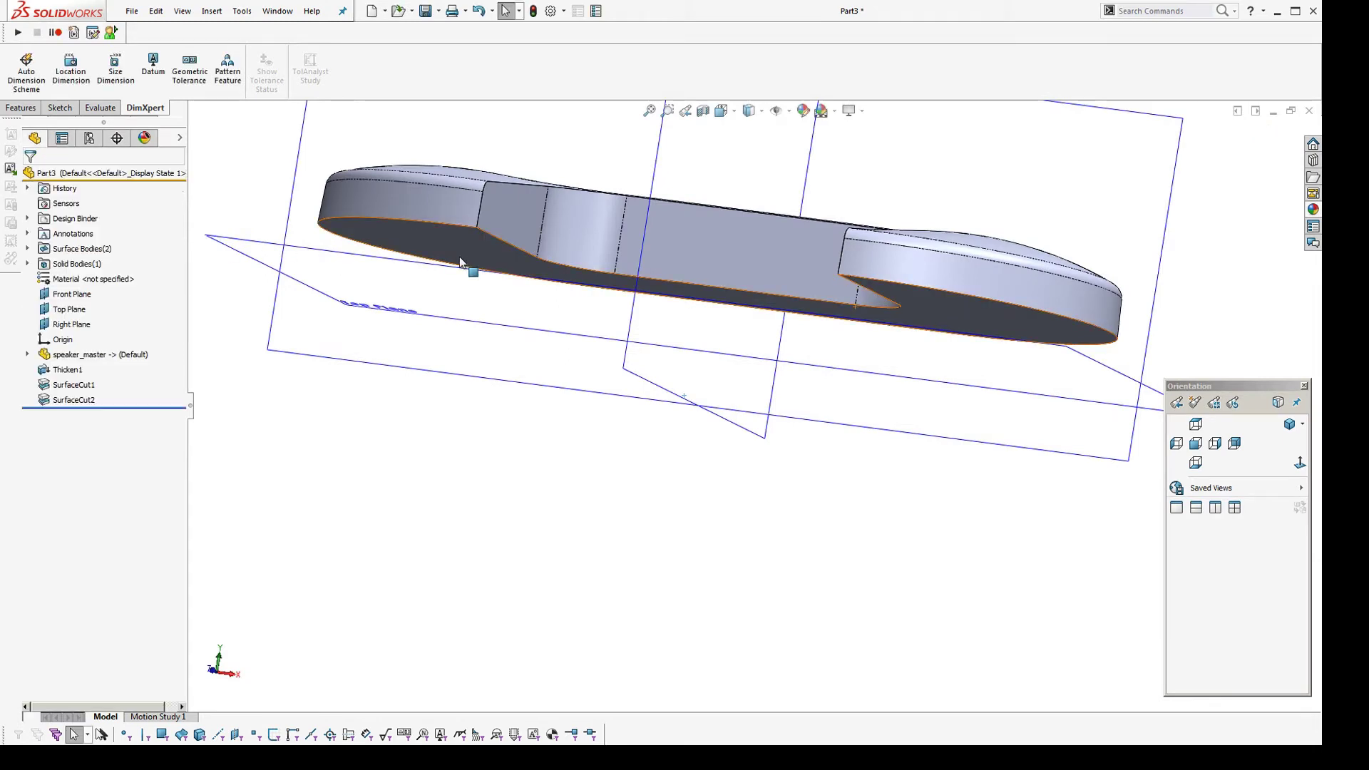
Hide the reference planes so that only the solid body is displayed
scroll(442, 337, up, 2)
ctrl+middle_drag(524, 326, 532, 387)
key(h)
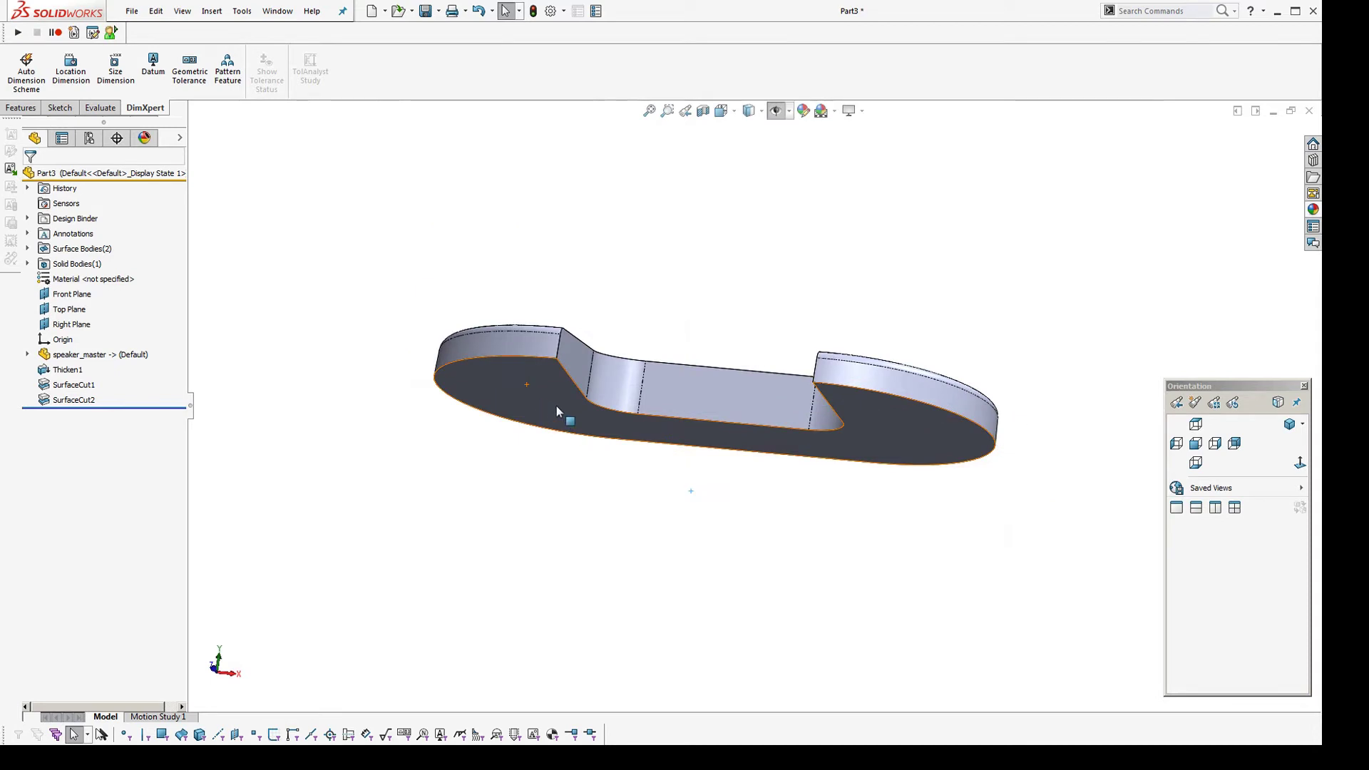
Try to shell the solid to a 2 mm wall thickness with the flat underside face removed
click(557, 407)
click(211, 11)
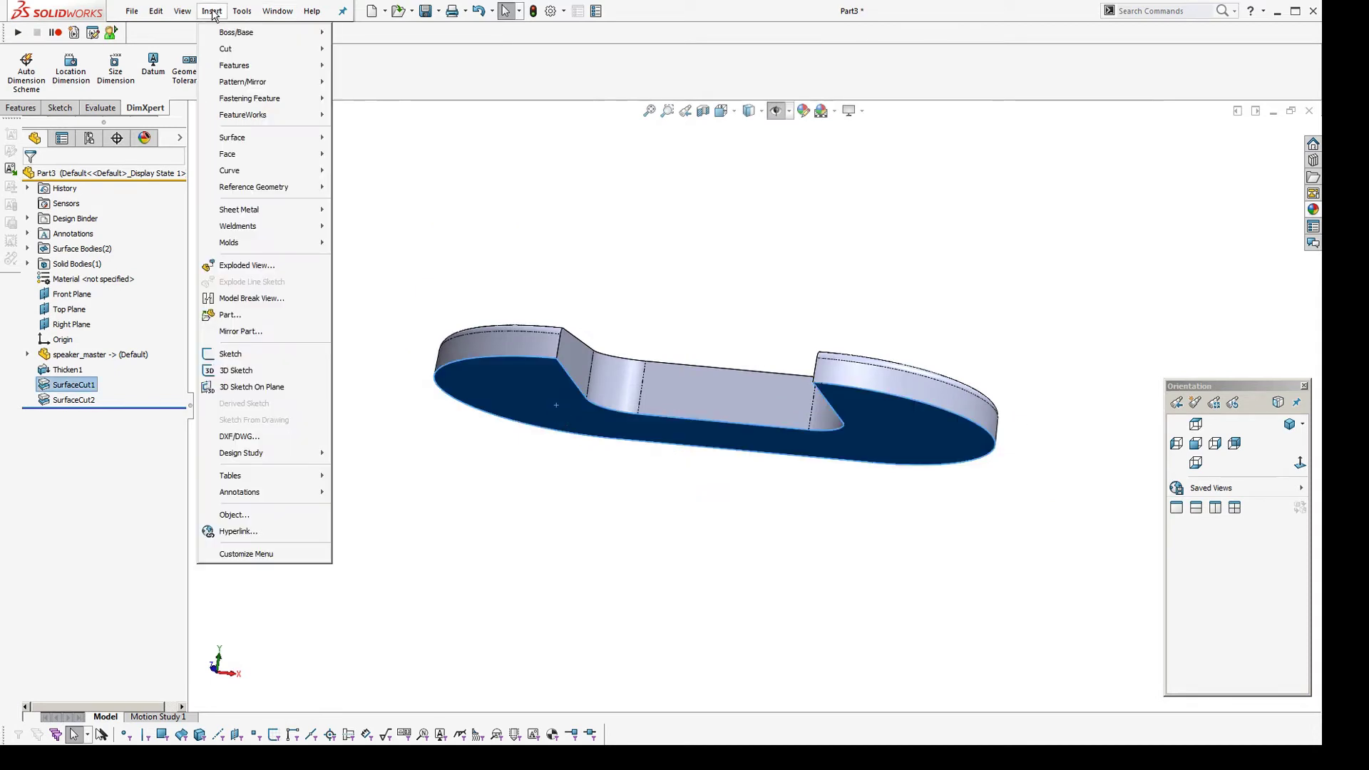
mouse_move(300, 65)
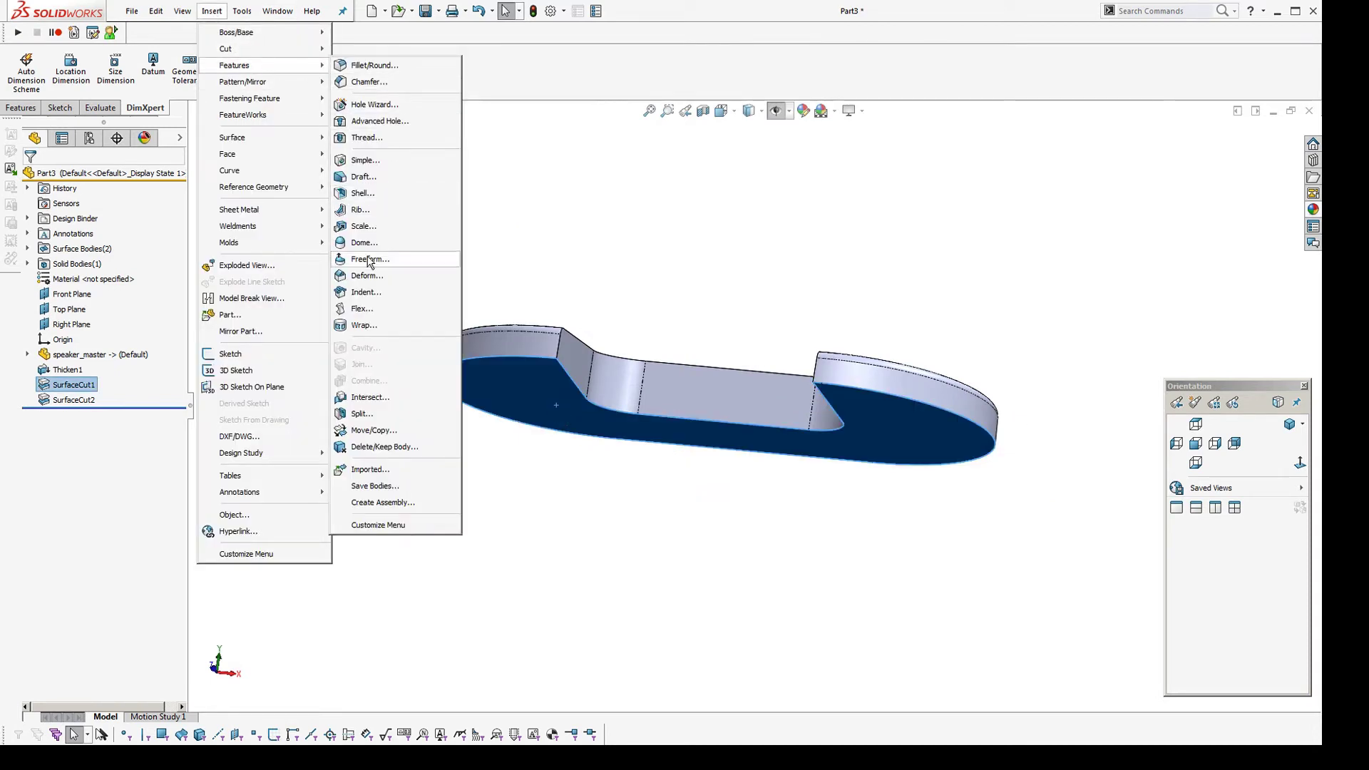
click(364, 194)
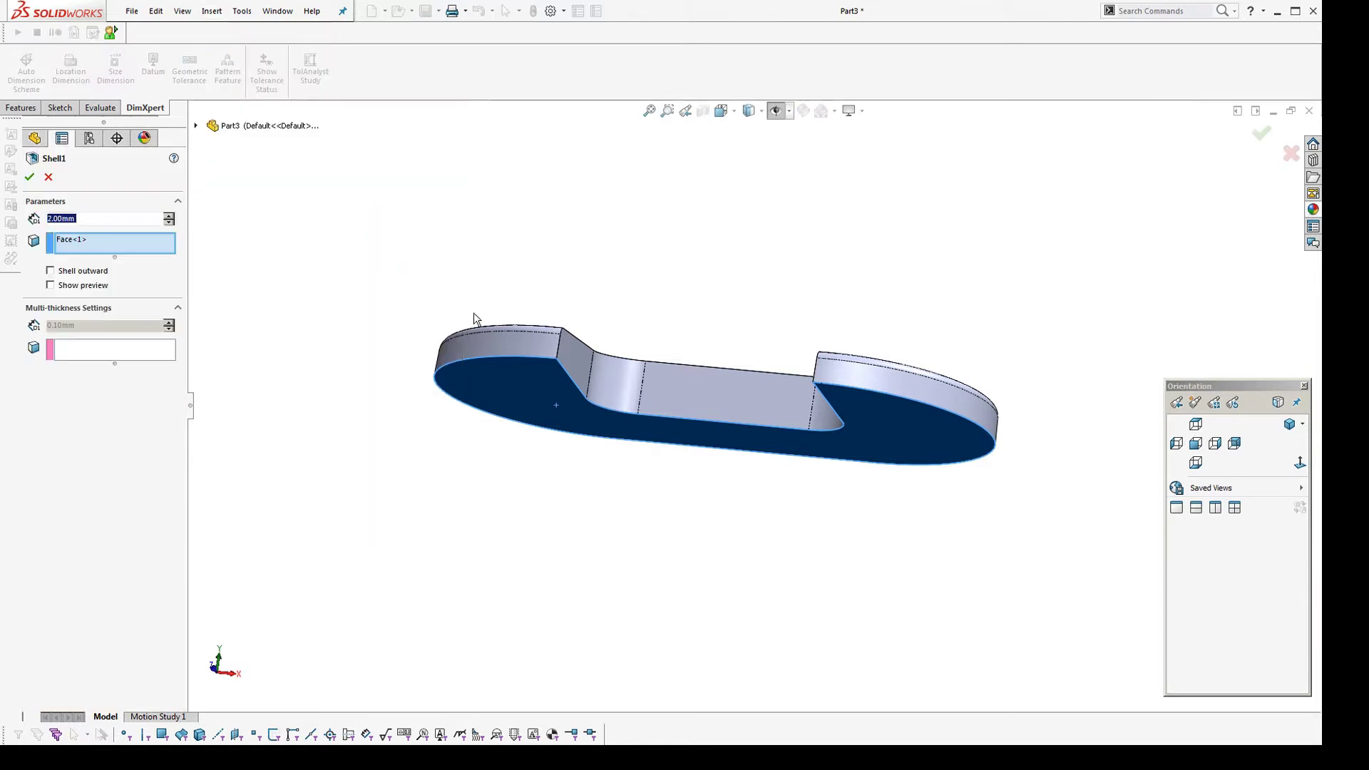
text(2)
click(31, 177)
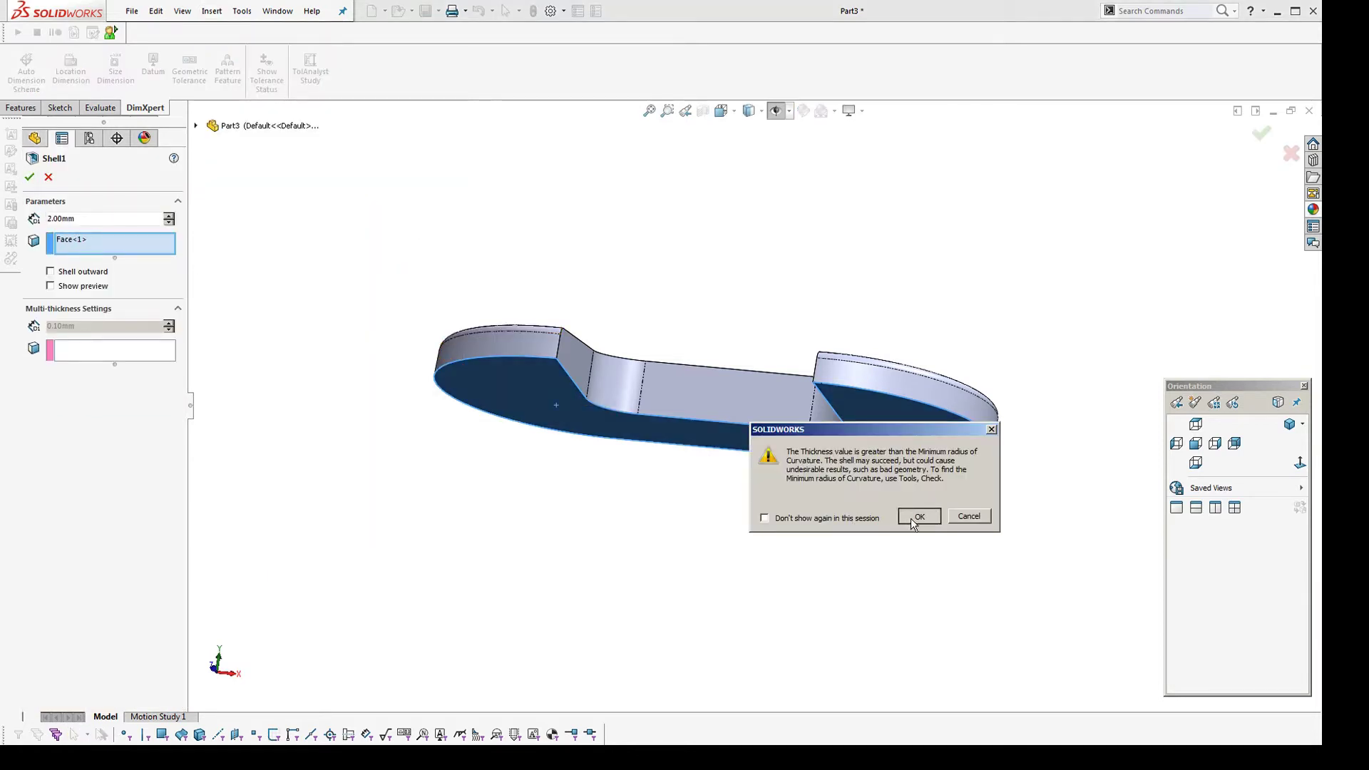
click(964, 521)
Display the surface curvature, examine the radius of curvature along the rounded upper rim, and leave the Shell command
middle_drag(957, 522, 737, 580)
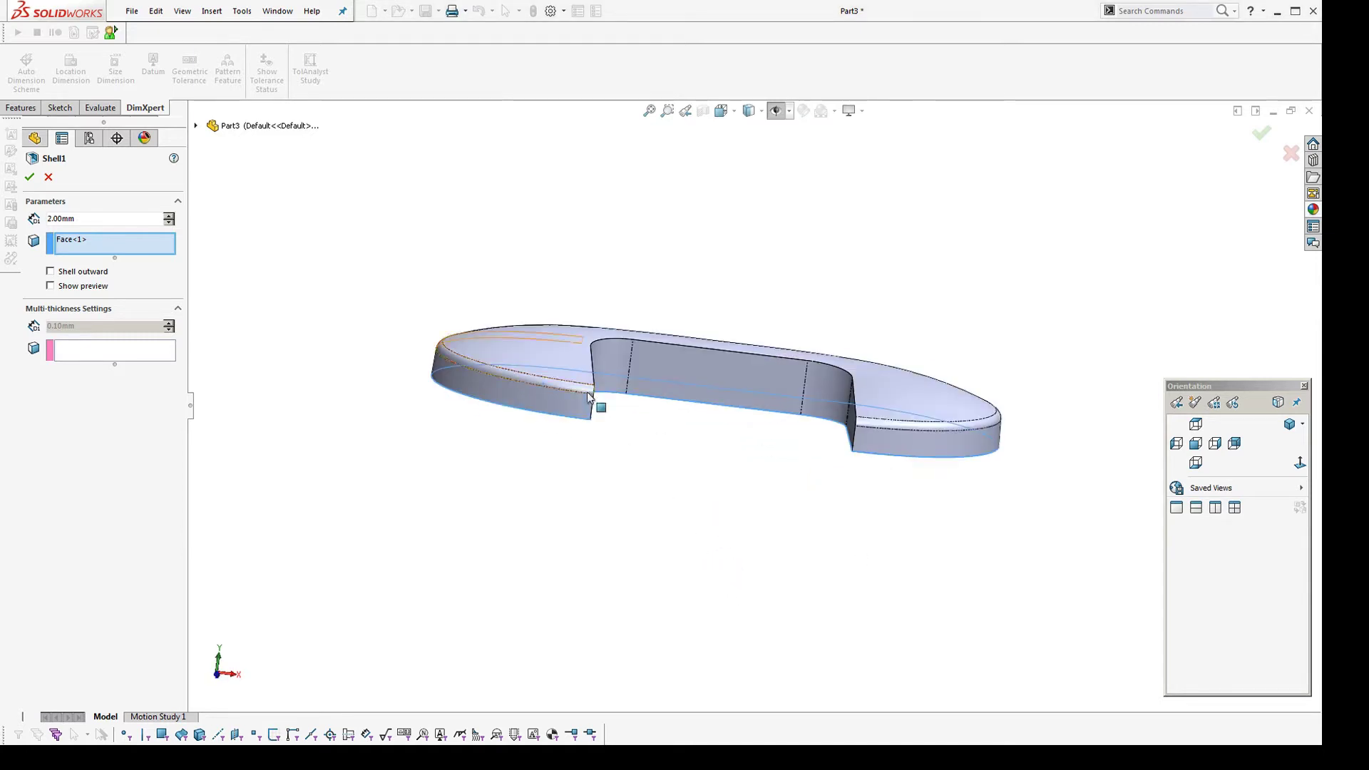
middle_drag(599, 402, 615, 428)
scroll(563, 485, down, 4)
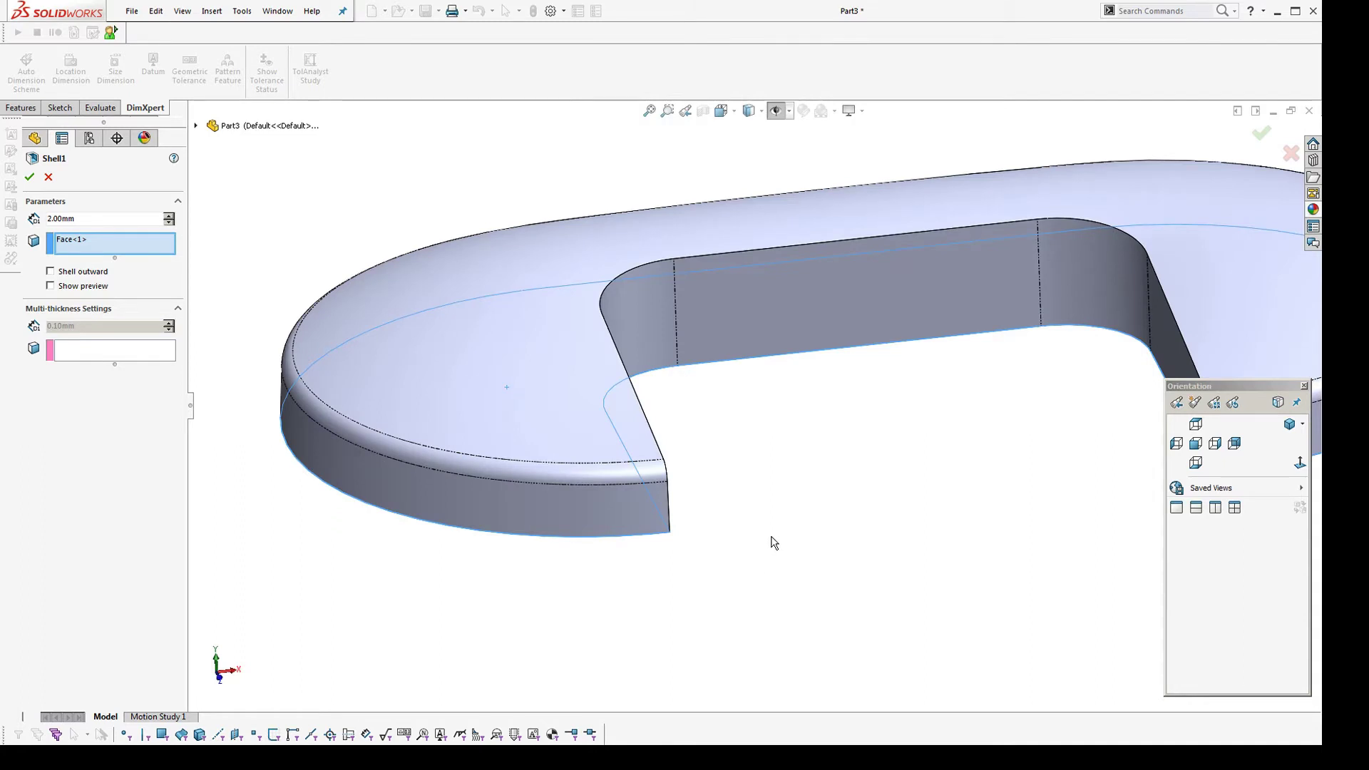
key(c)
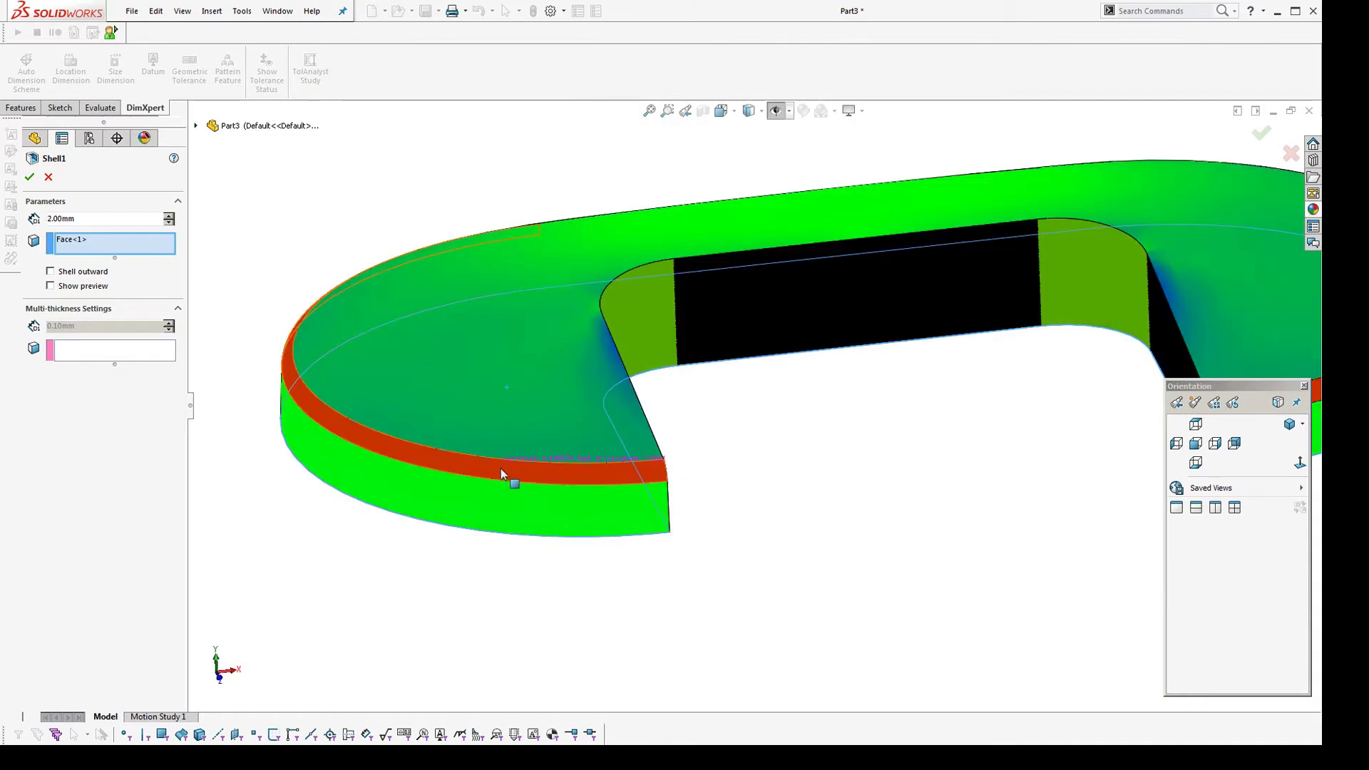
scroll(500, 468, down, 1)
middle_drag(501, 468, 543, 476)
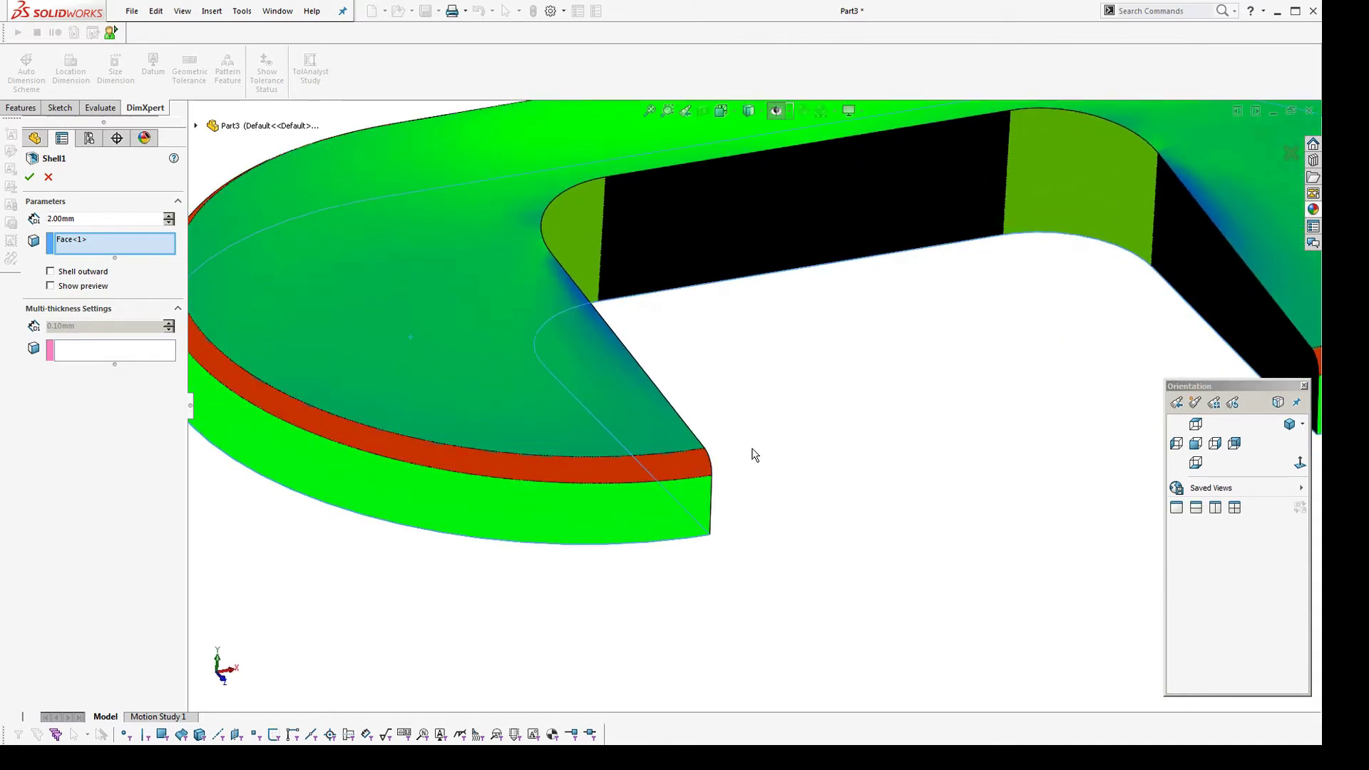
key(c)
click(184, 12)
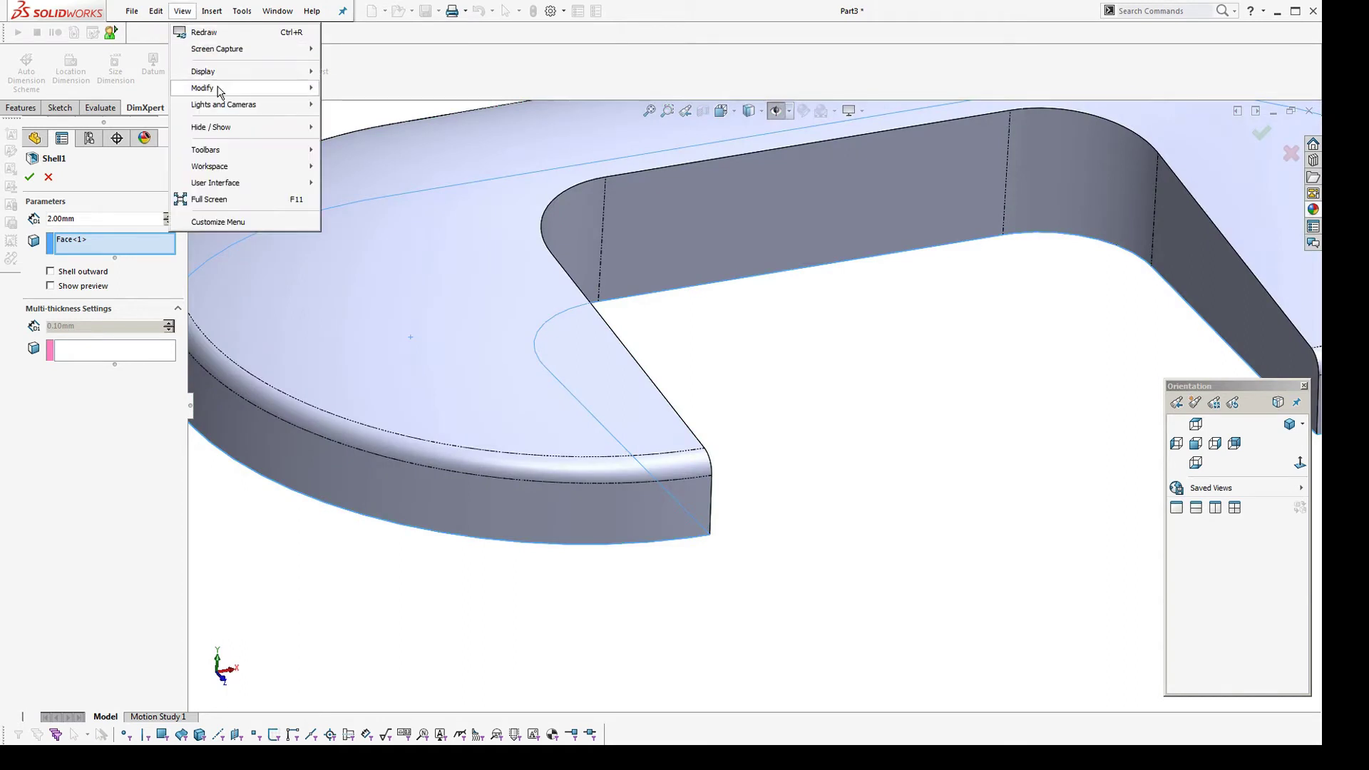
mouse_move(203, 67)
click(375, 263)
middle_drag(579, 355, 637, 432)
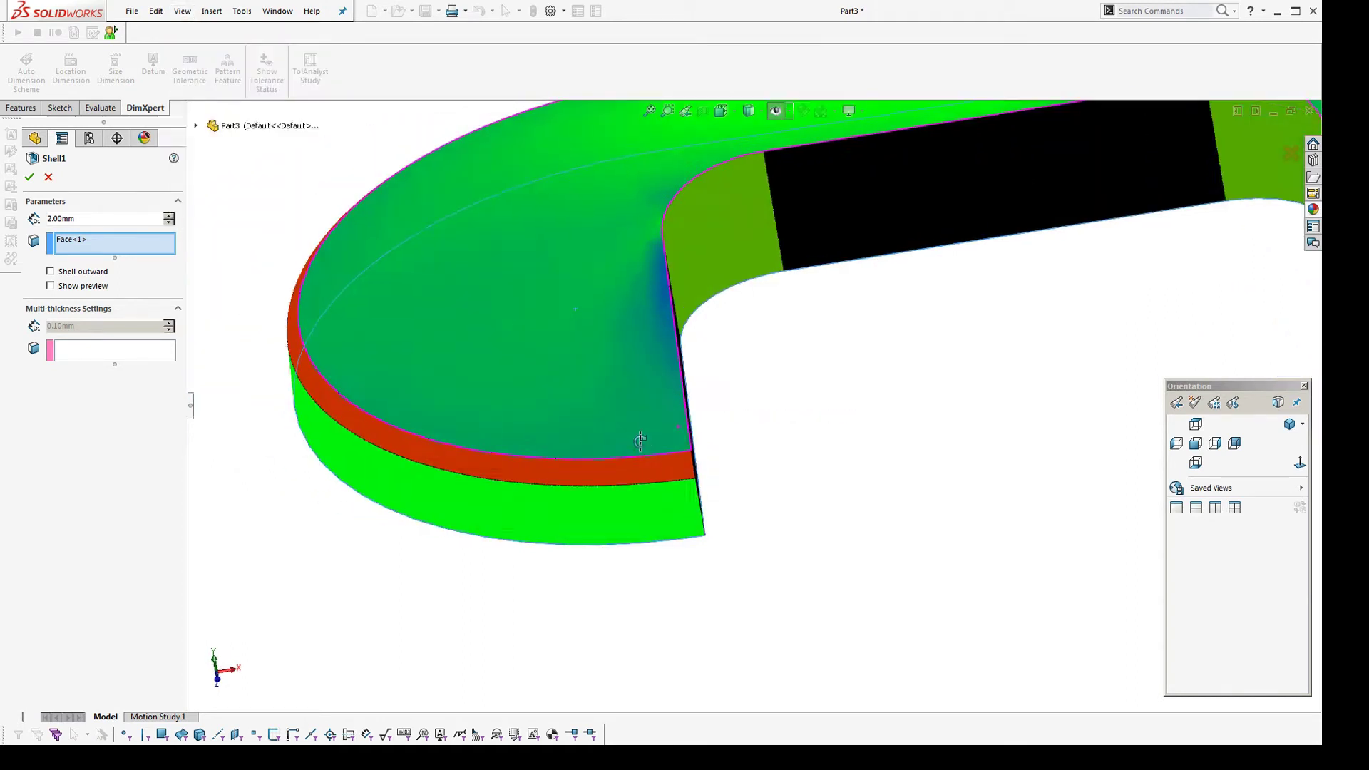
scroll(628, 509, down, 3)
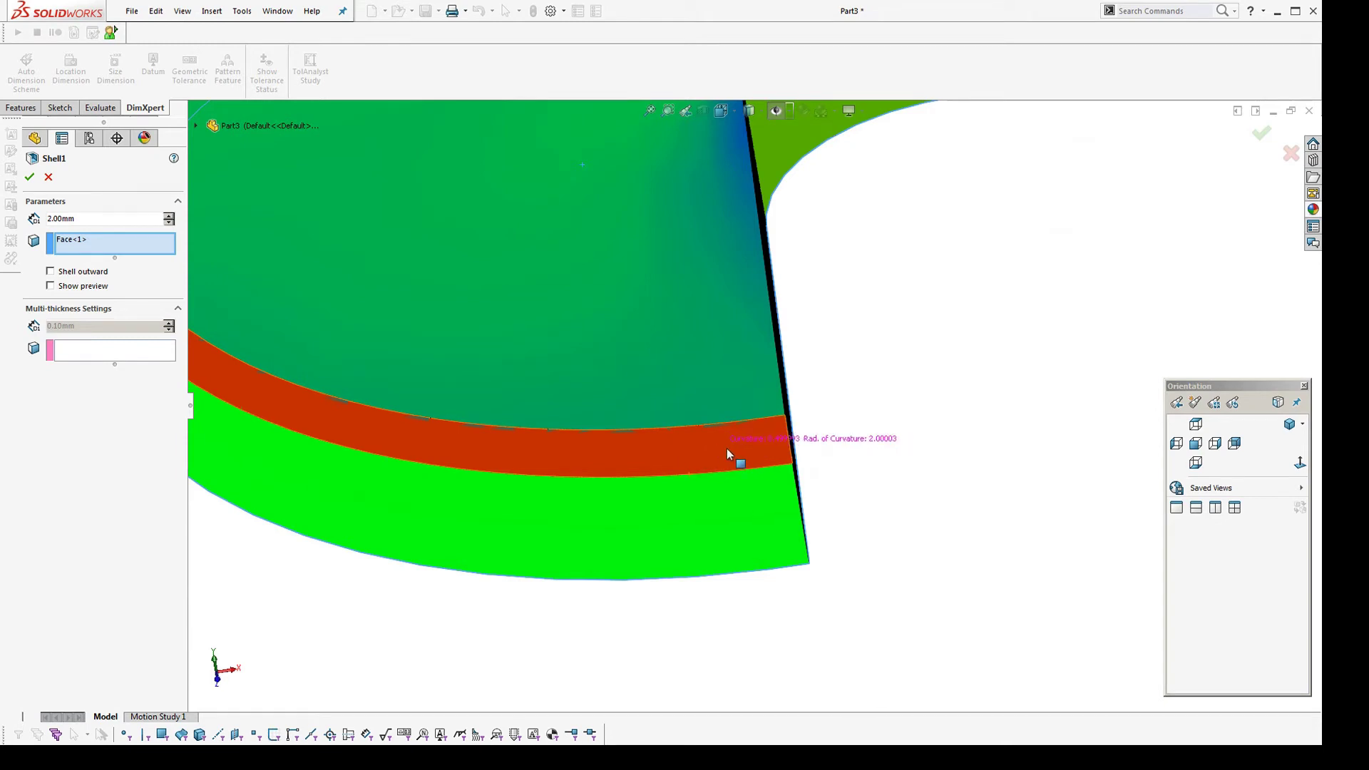
key(Escape)
scroll(726, 447, up, 5)
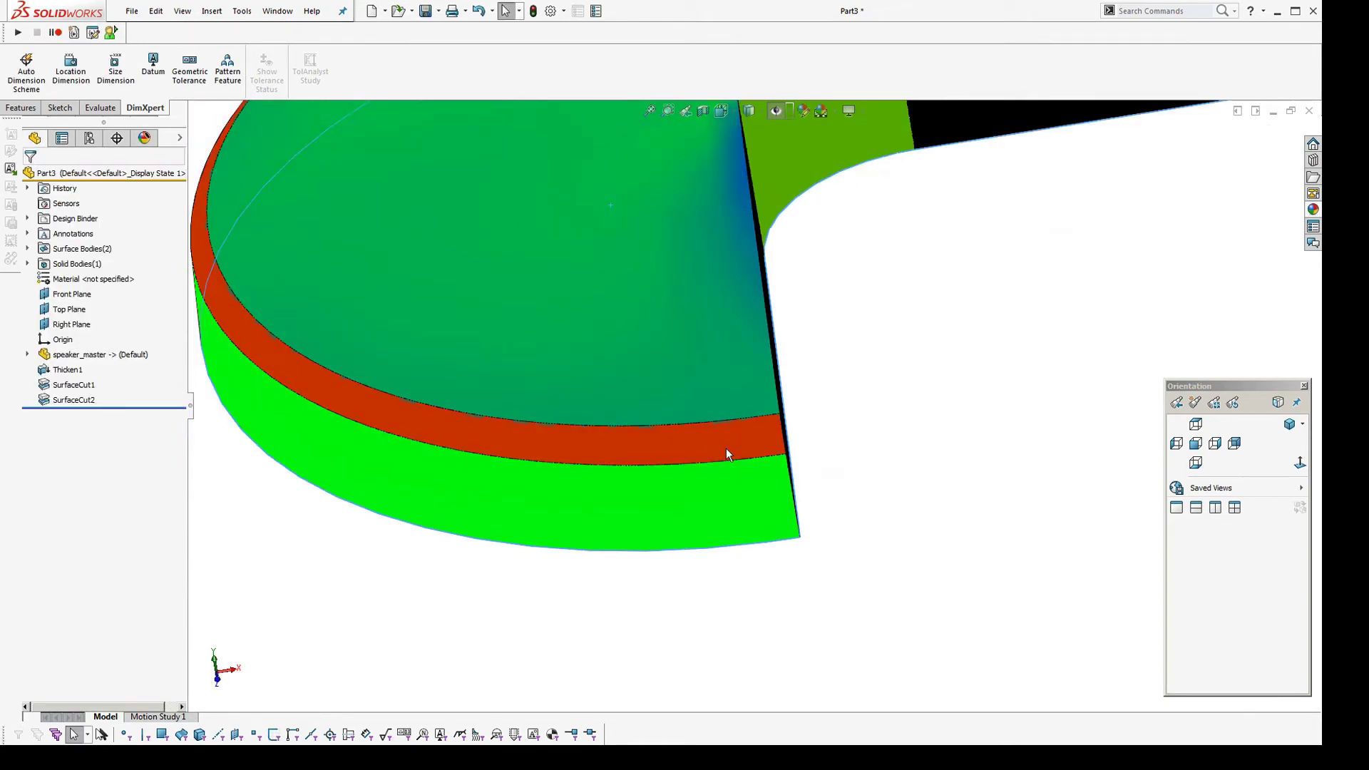
middle_drag(901, 428, 355, 260)
Switch to speaker_master.SLDPRT and set the rim's variable fillet radius at the front-left control point to 3 mm
click(282, 11)
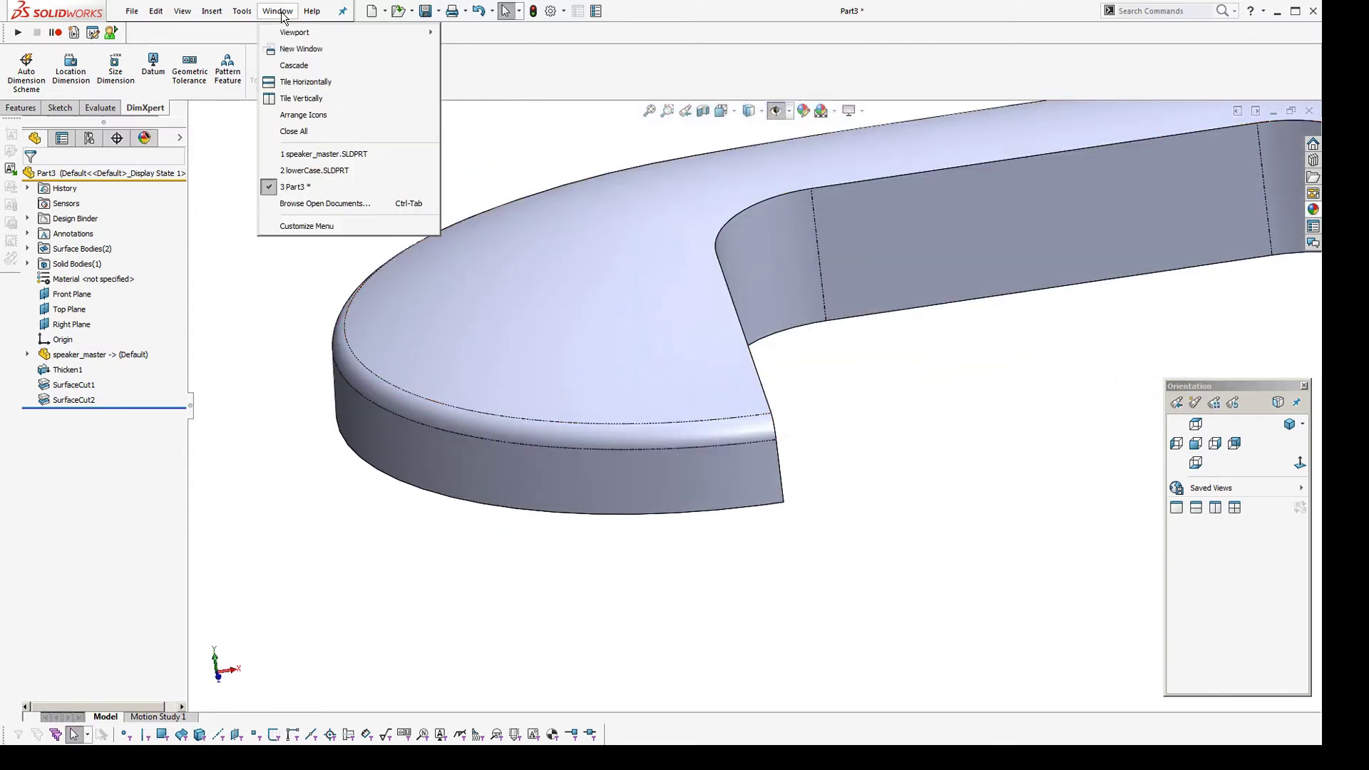
click(331, 157)
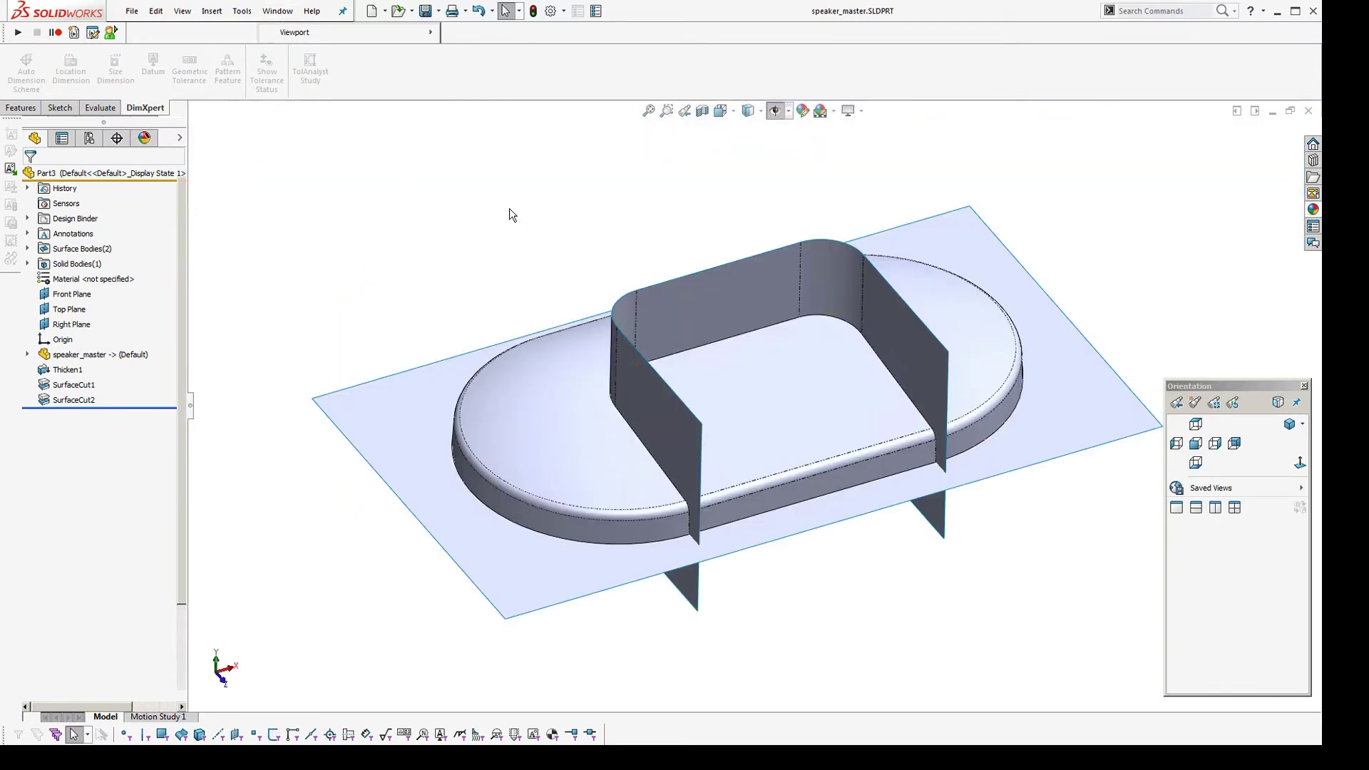
scroll(622, 534, down, 4)
click(628, 448)
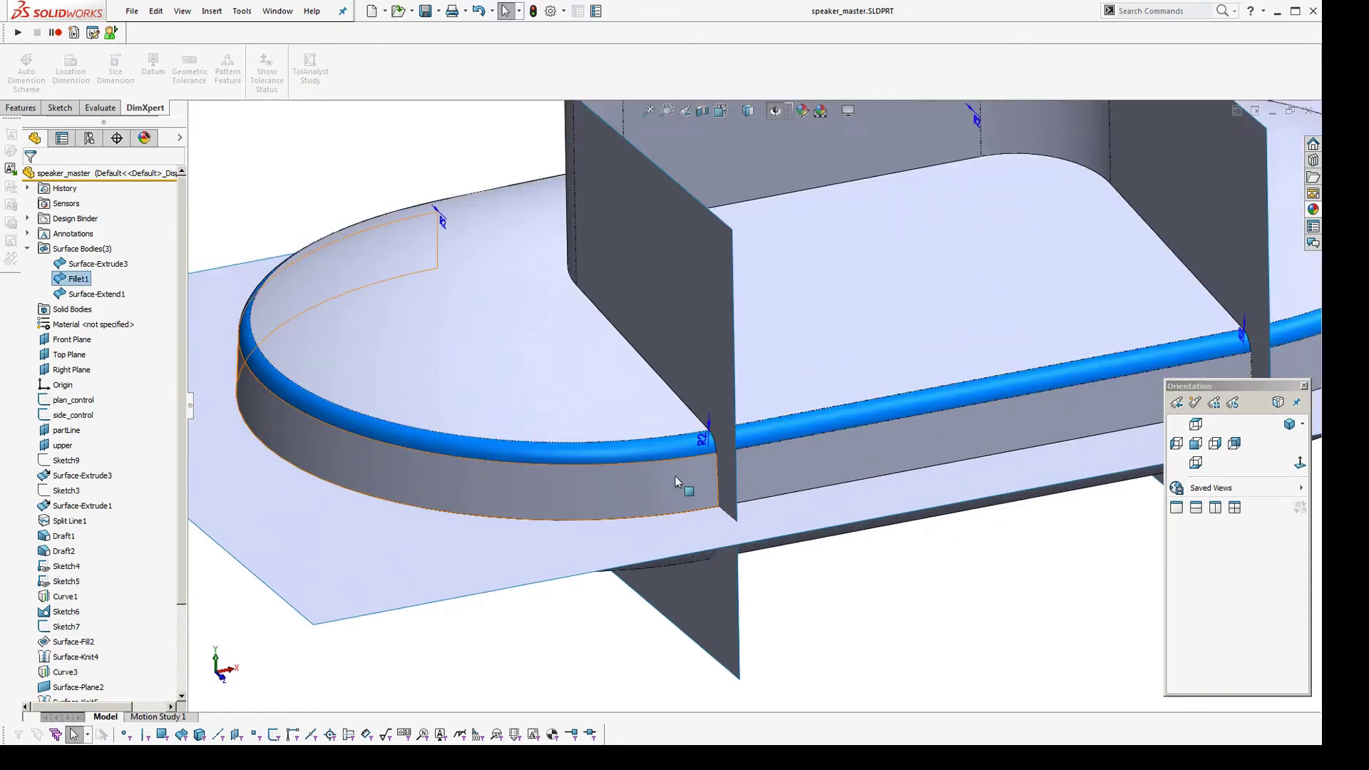
middle_drag(674, 476, 701, 460)
double_click(695, 445)
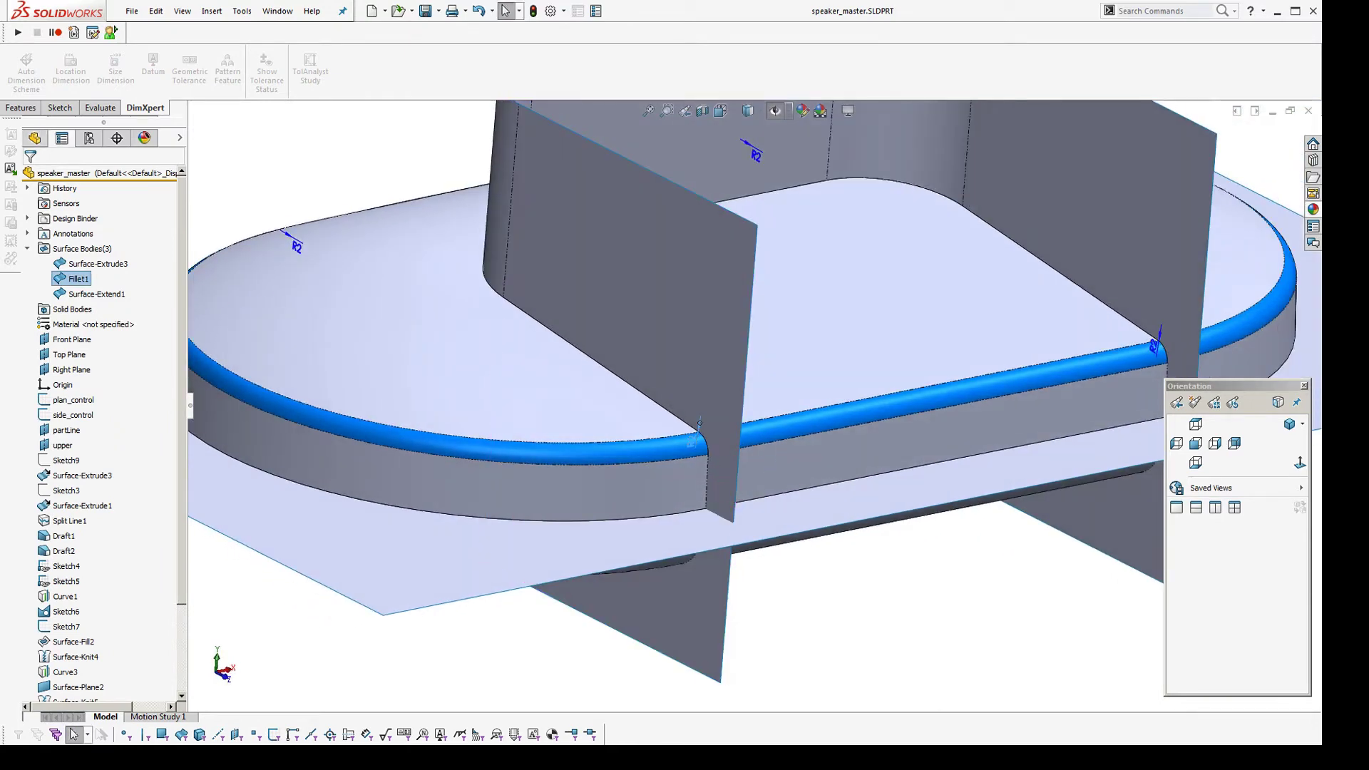
text(3)
key(Return)
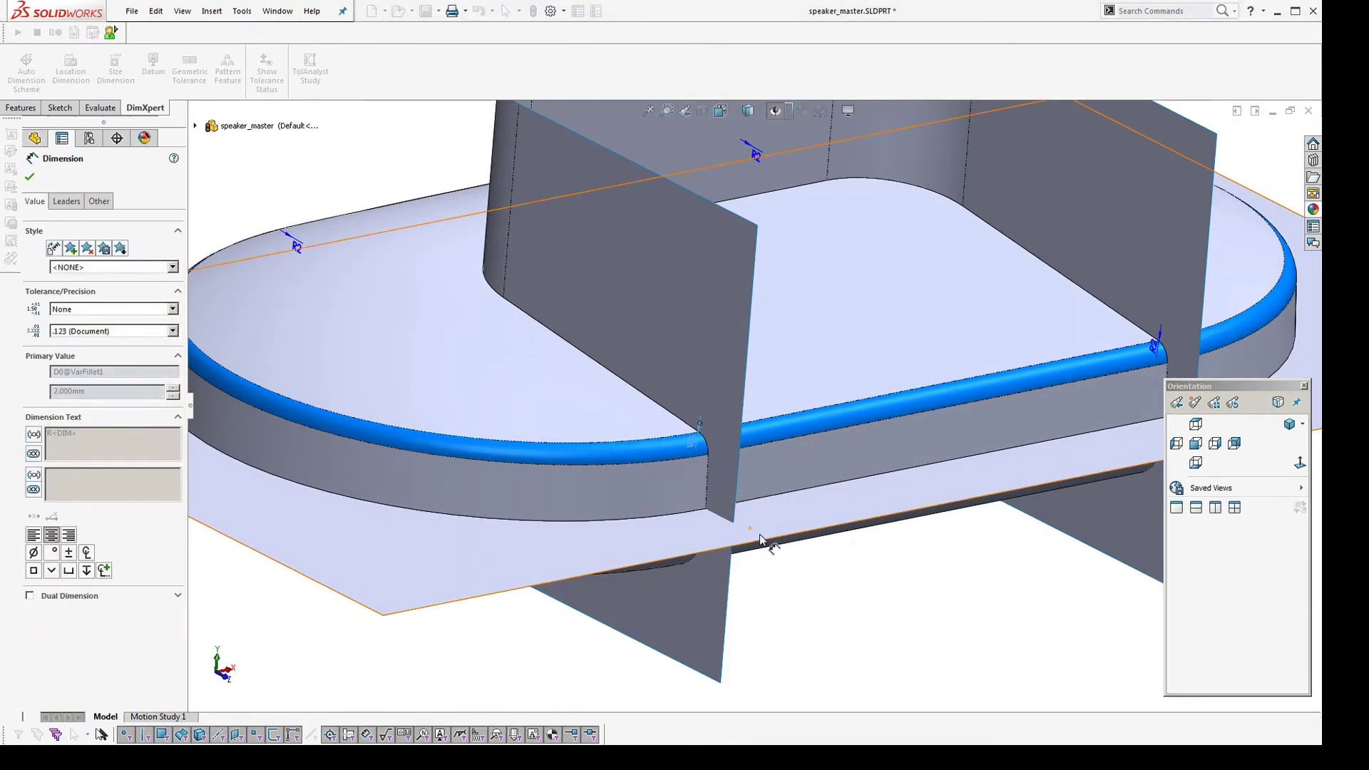
Set the rim's variable fillet radius at both rear control points to 3 mm
double_click(298, 249)
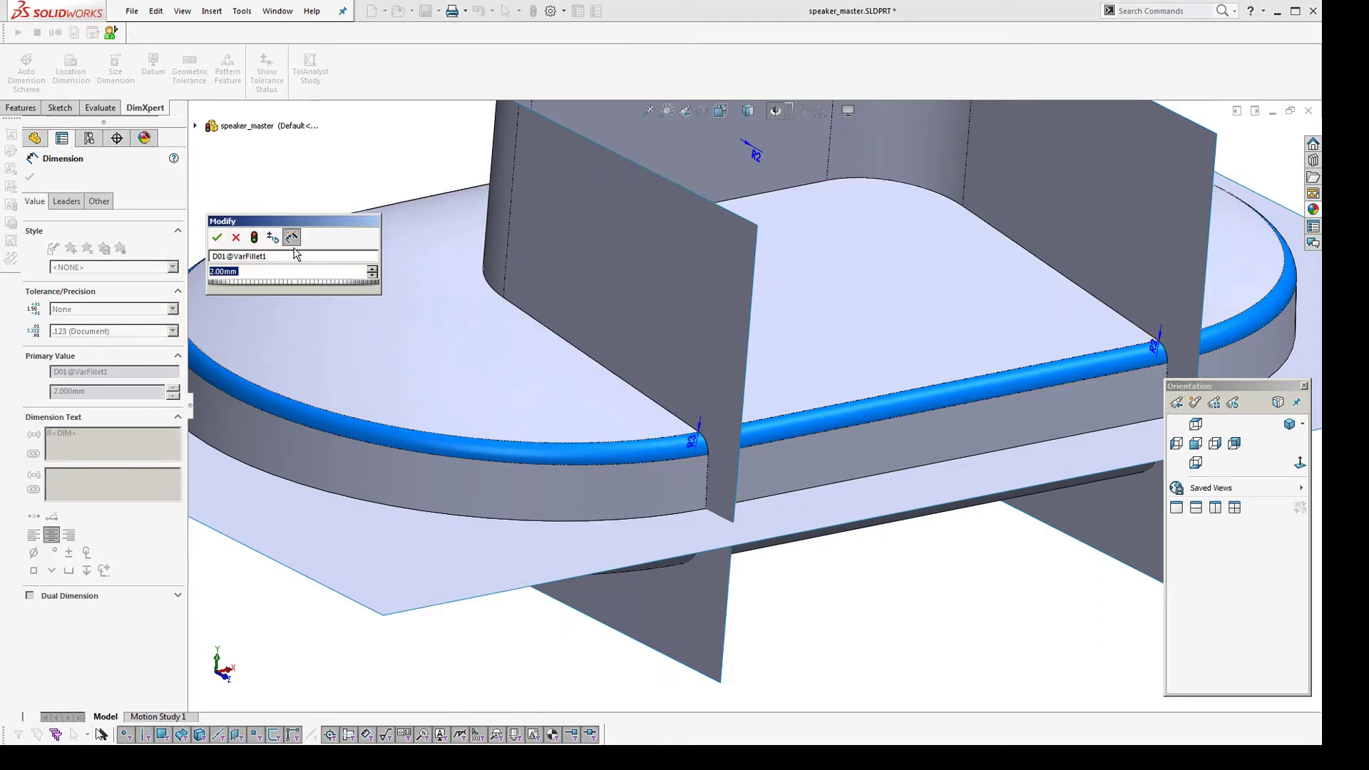
text(3)
key(Return)
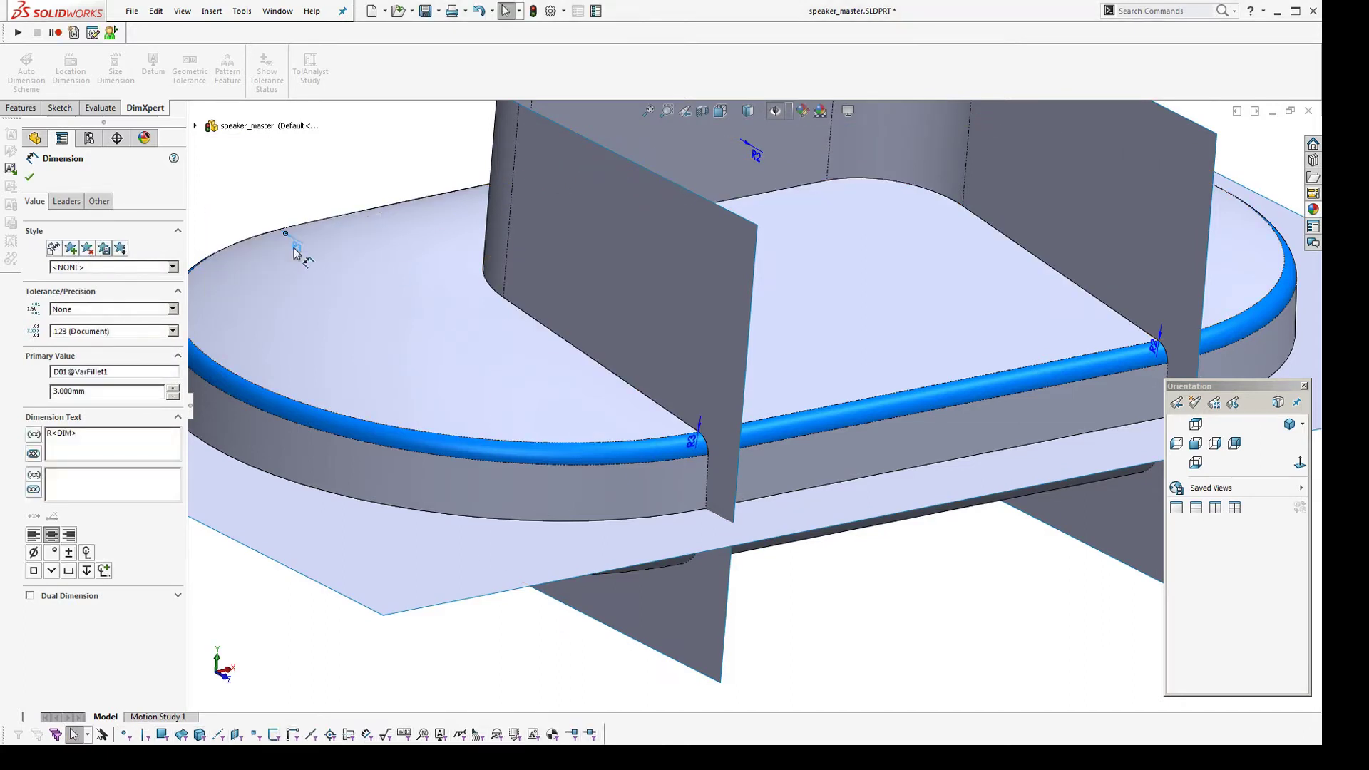
double_click(757, 162)
text(3)
key(Return)
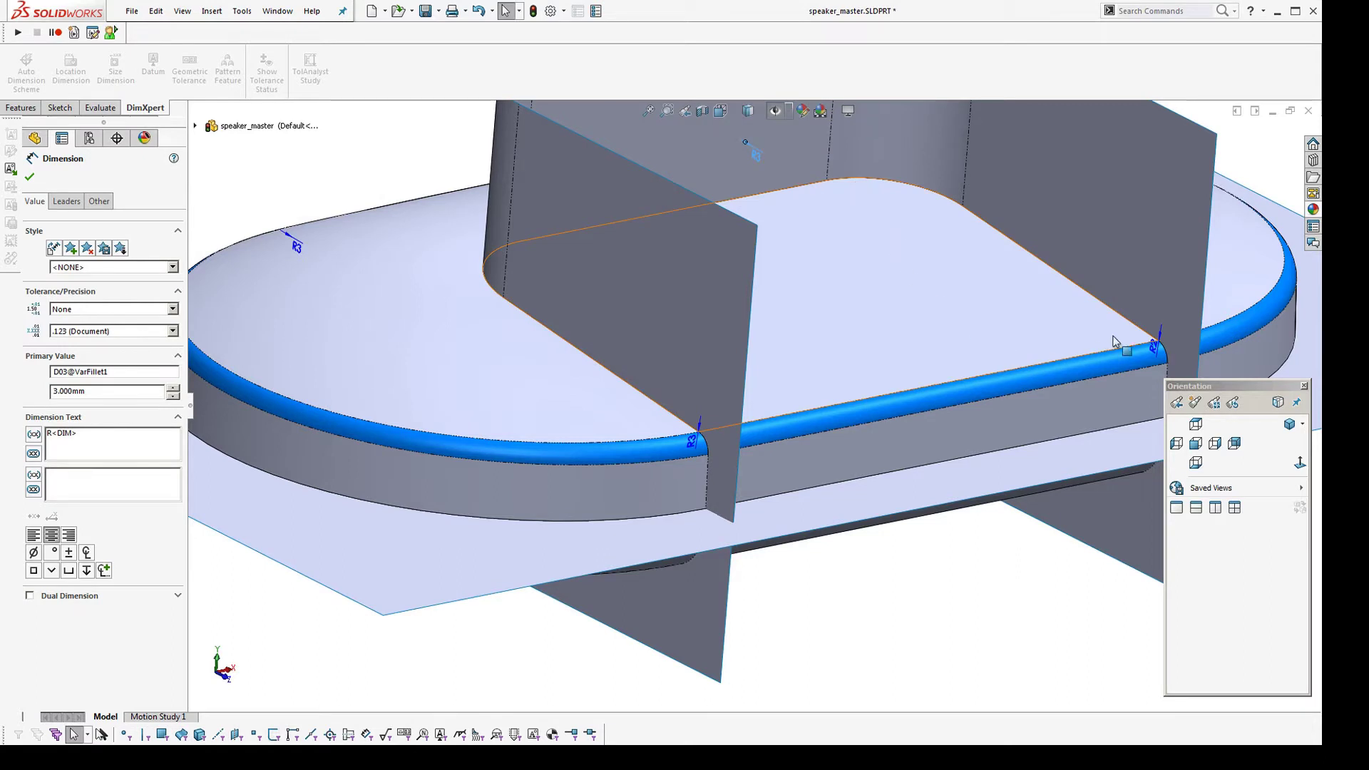
Set the rim's variable fillet radius at the front-right control point to 3 mm
double_click(1157, 348)
text(3)
key(Return)
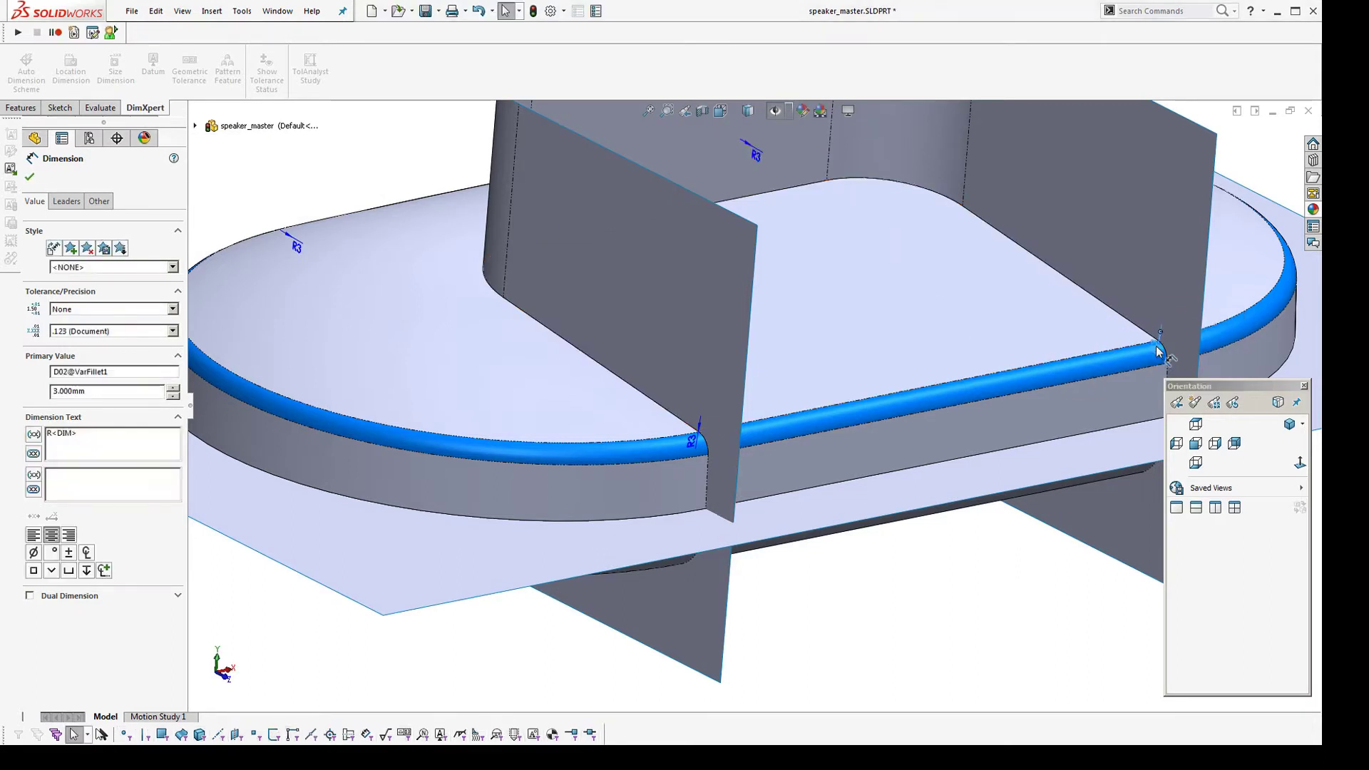
click(982, 583)
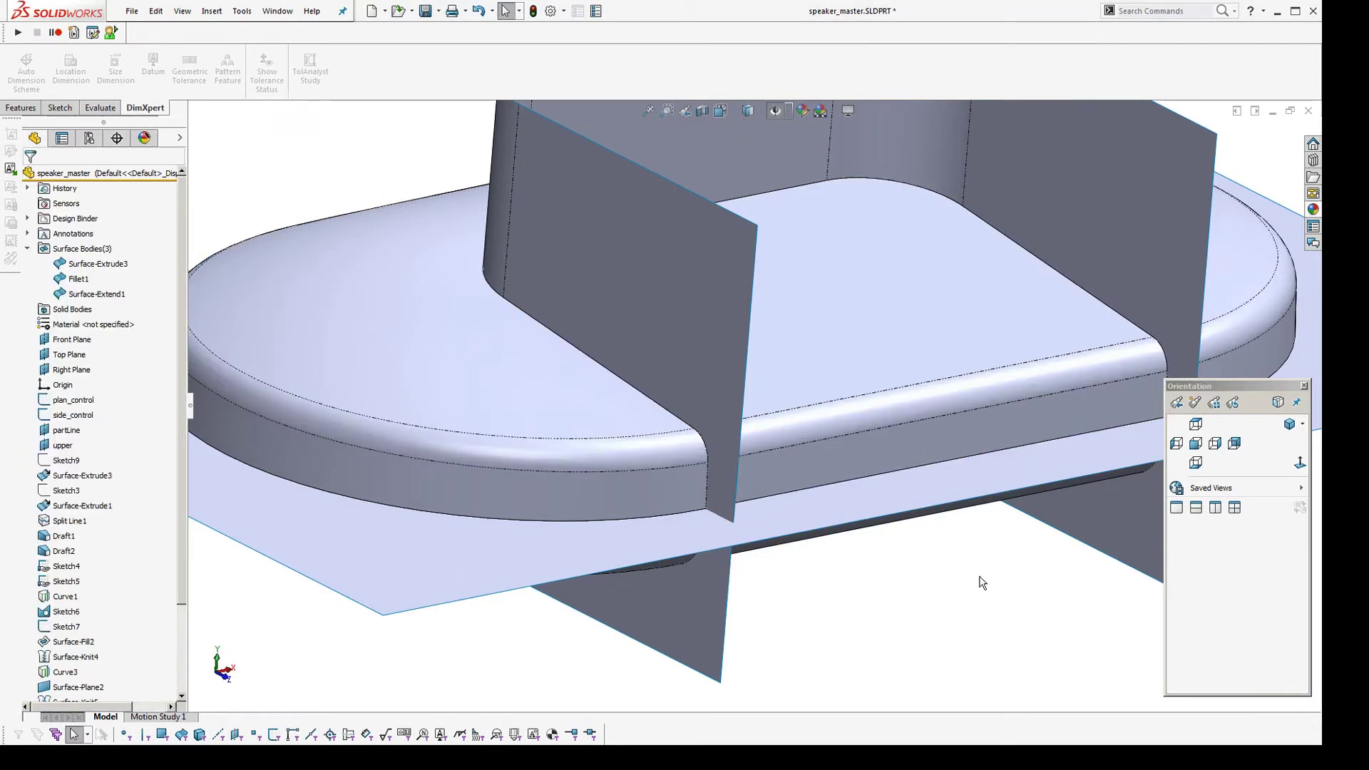
Switch to Part3 and examine the radius of curvature along the rounded rim using the surface curvature display
click(289, 12)
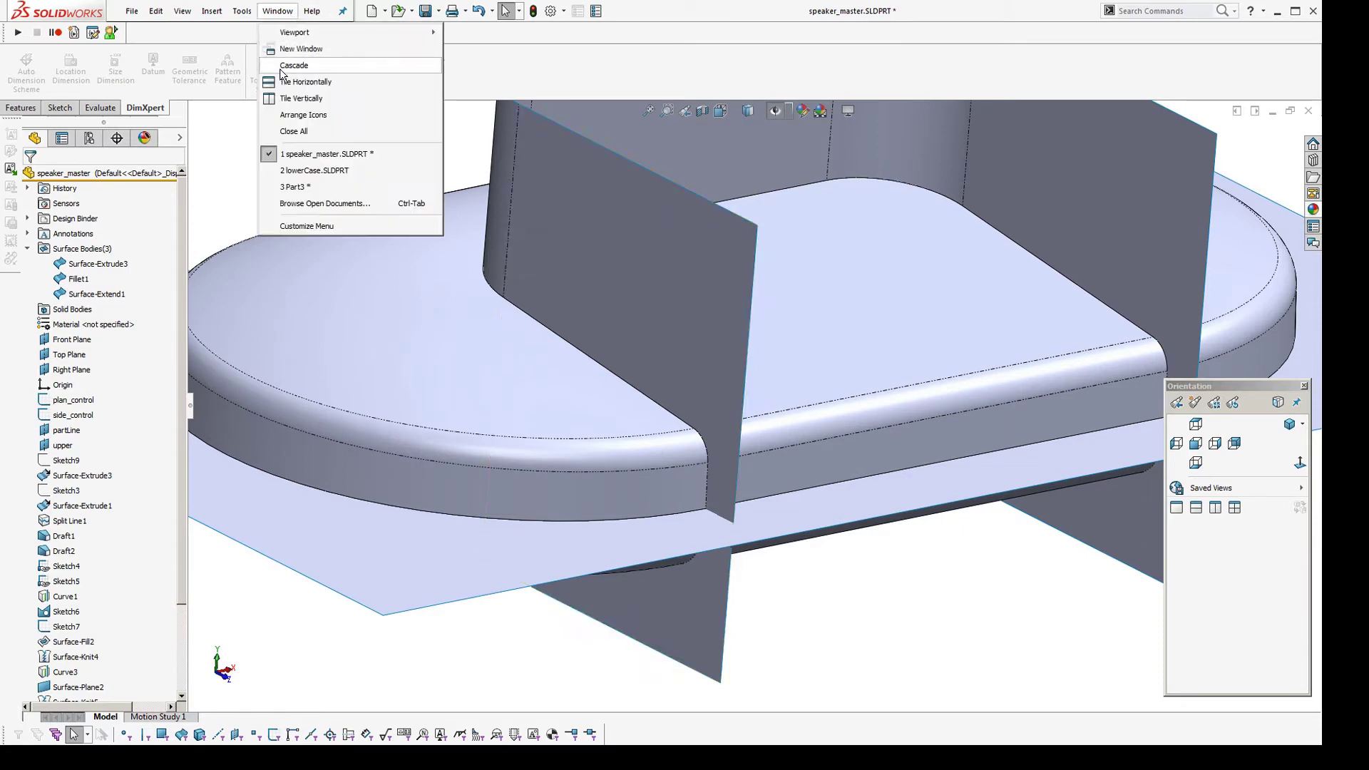
click(289, 185)
middle_drag(707, 427, 776, 437)
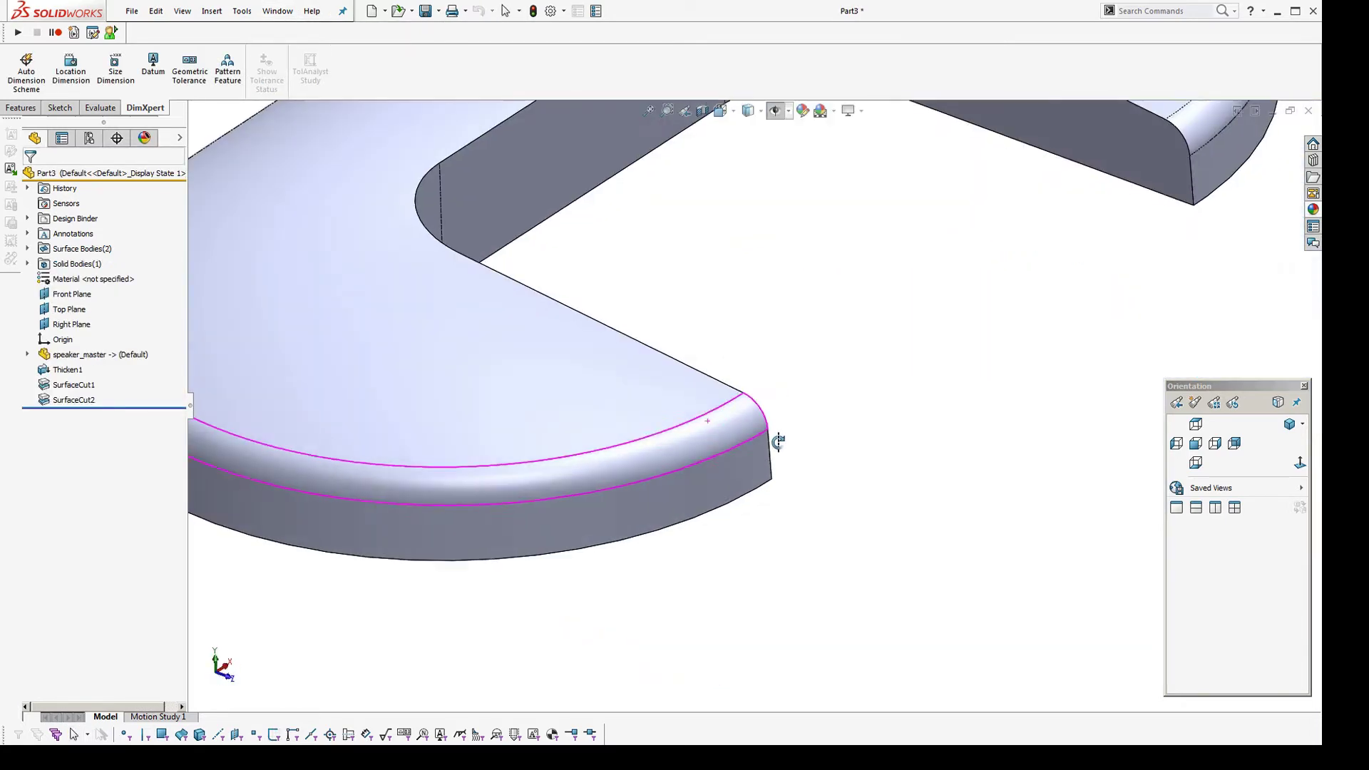
key(c)
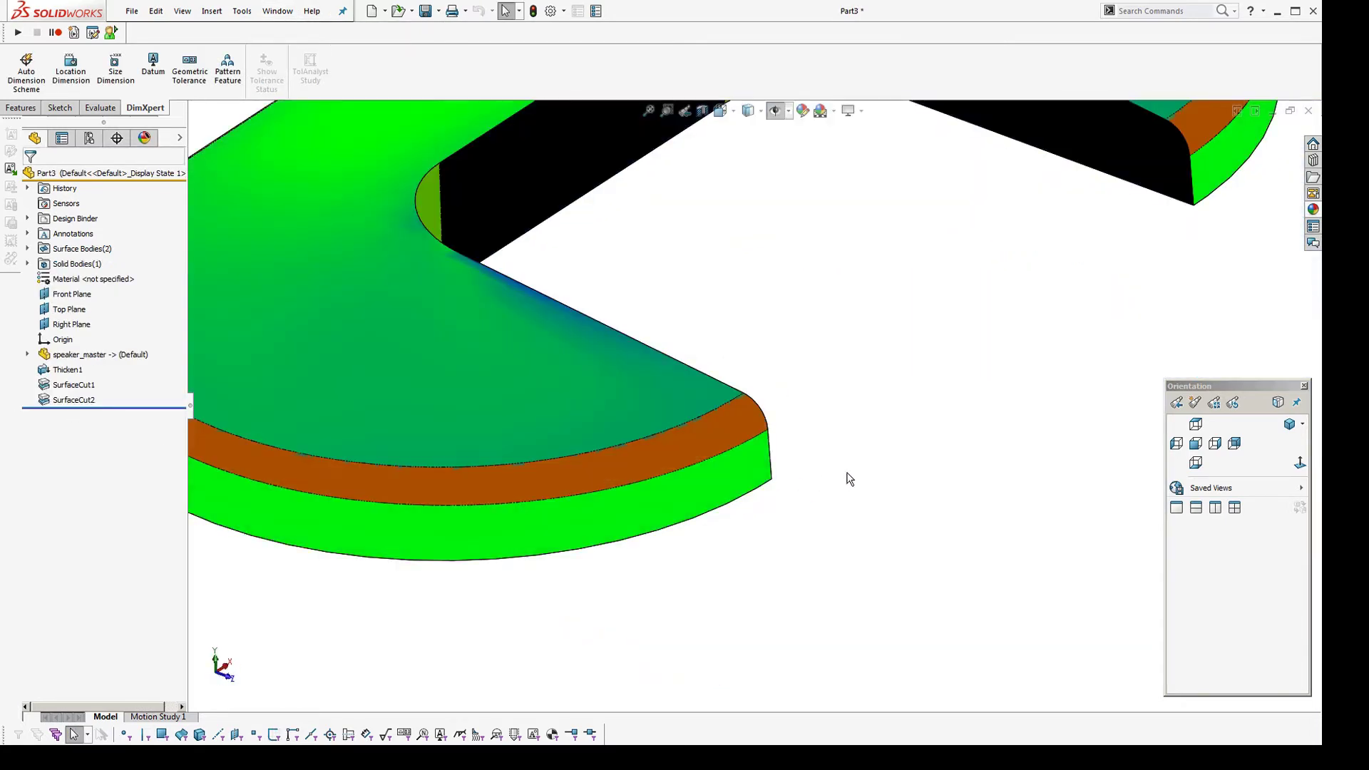
scroll(809, 502, down, 2)
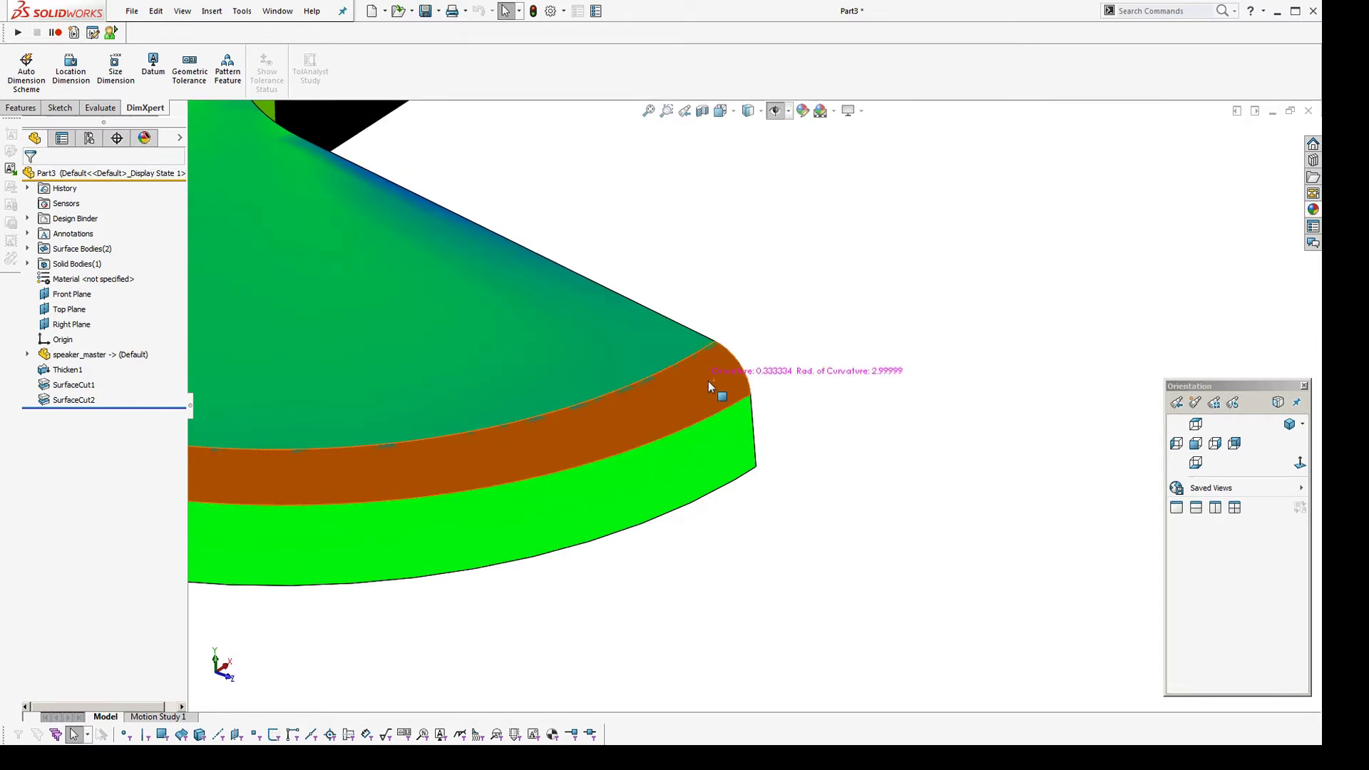
key(c)
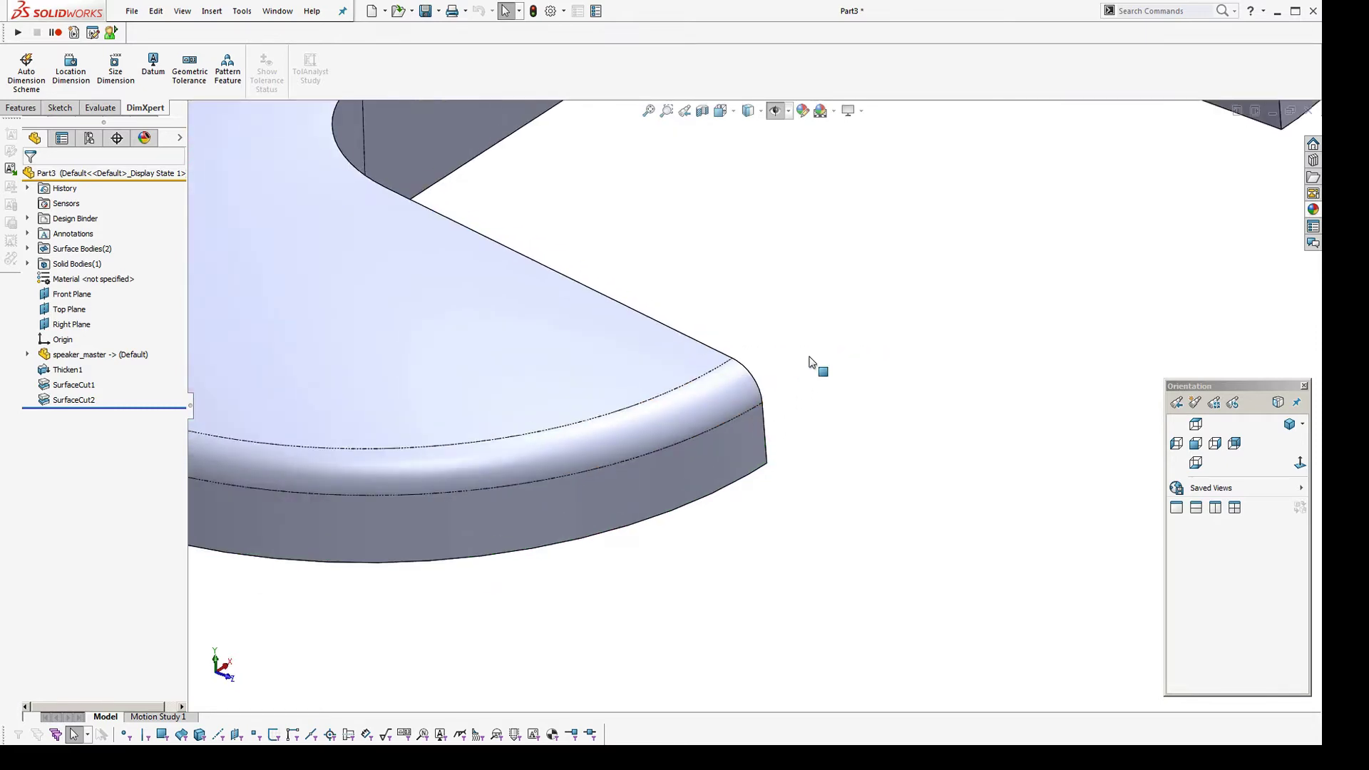
Shell the solid to a 2 mm wall thickness with the flat underside face removed
middle_drag(241, 44, 520, 406)
click(554, 582)
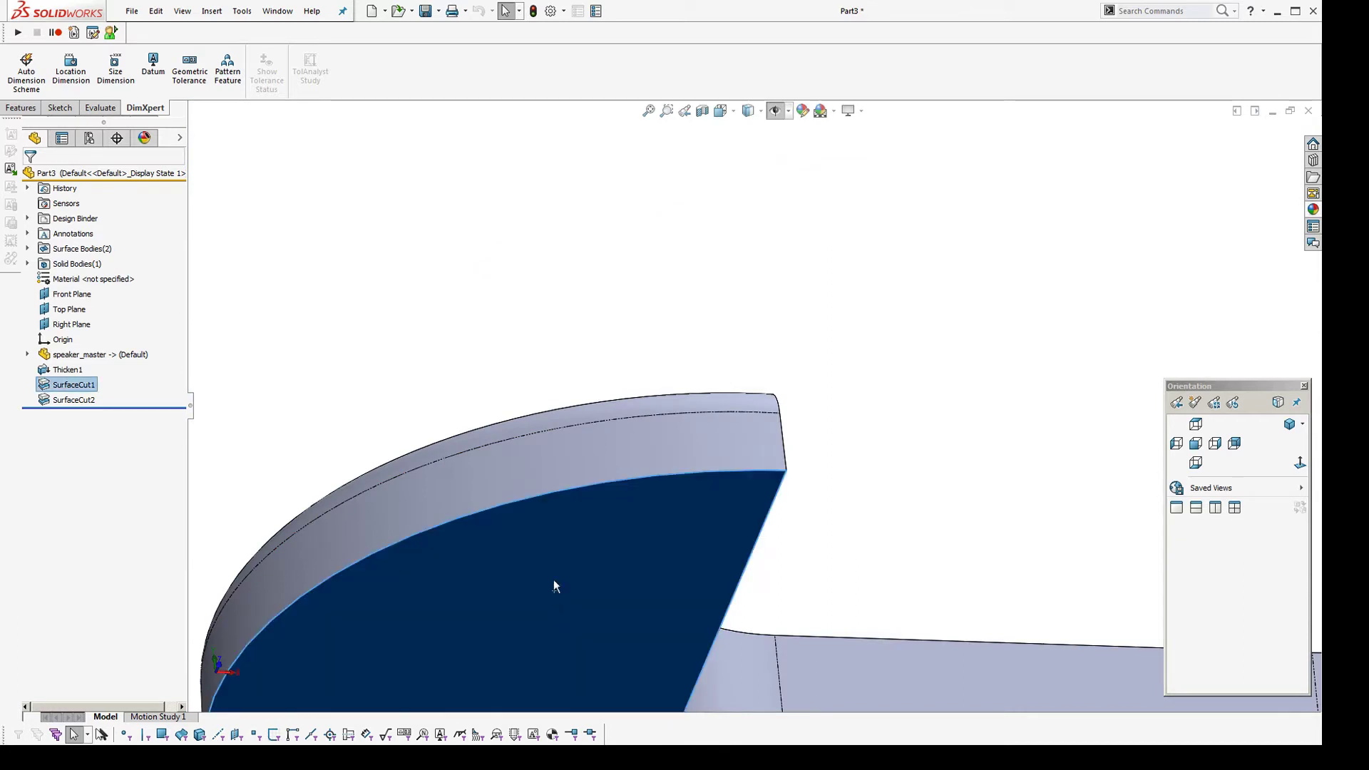
click(212, 11)
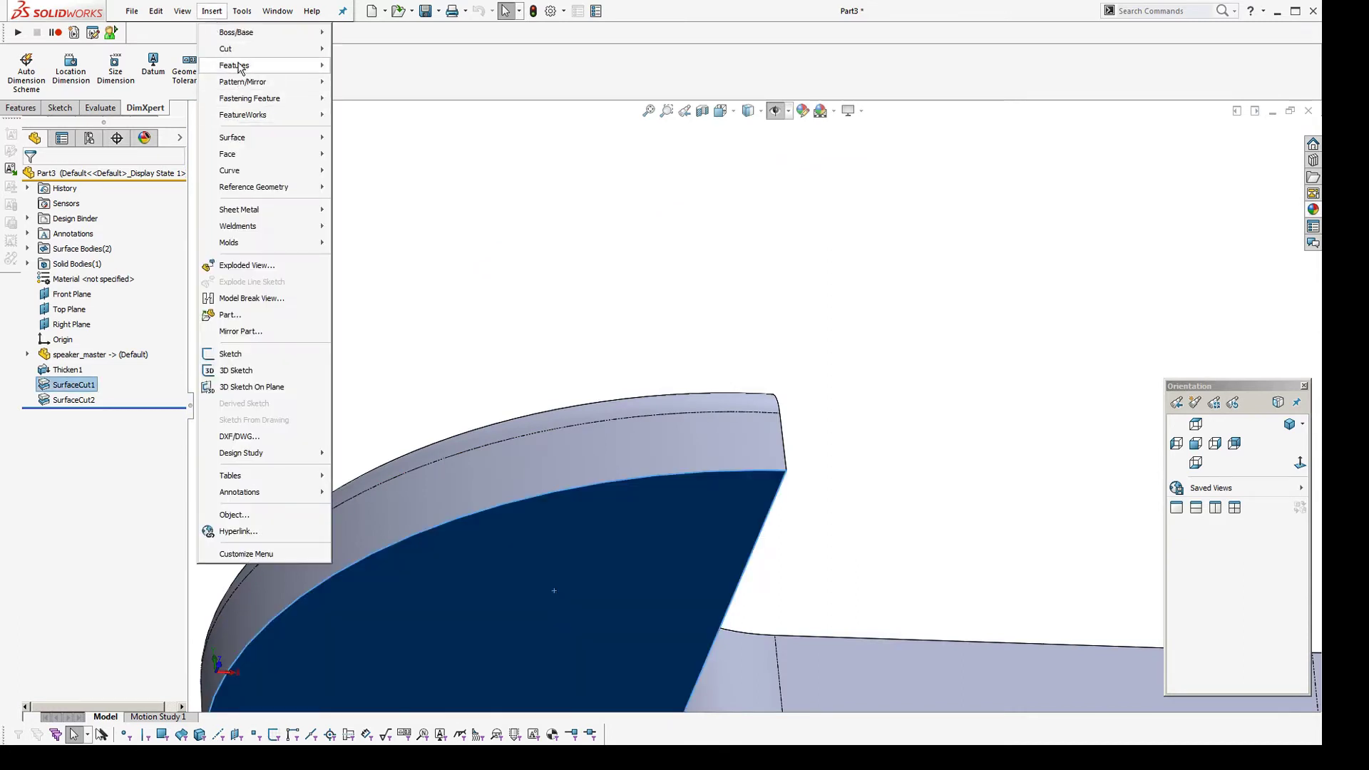
mouse_move(243, 66)
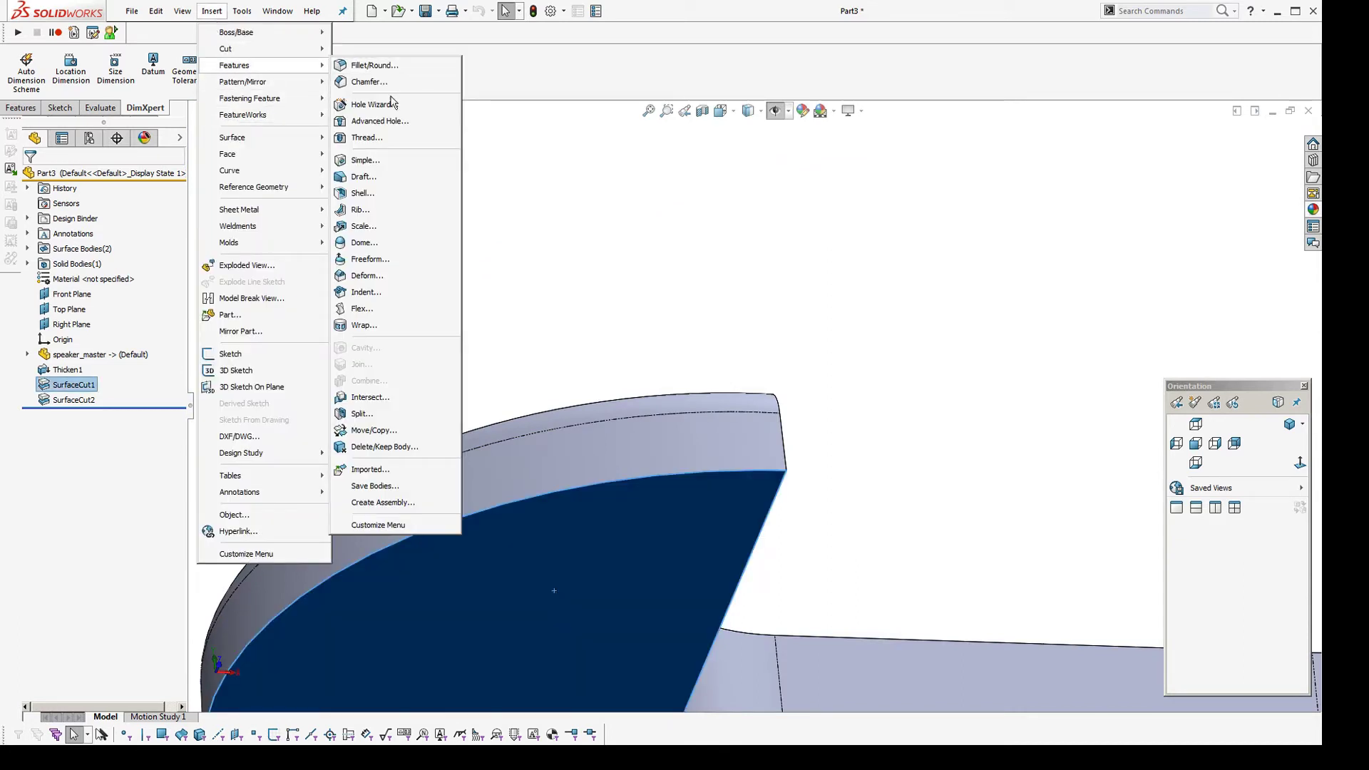
click(362, 192)
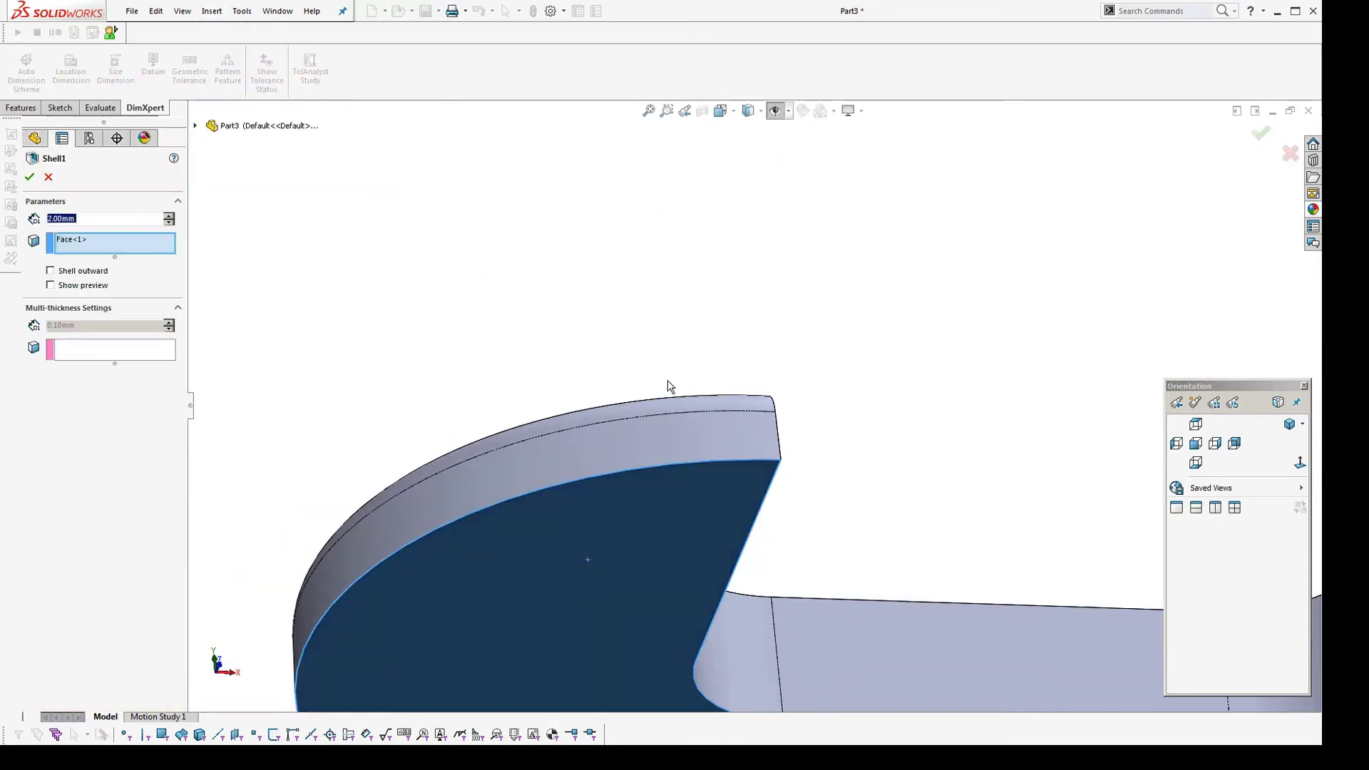
click(30, 178)
middle_drag(480, 266, 734, 419)
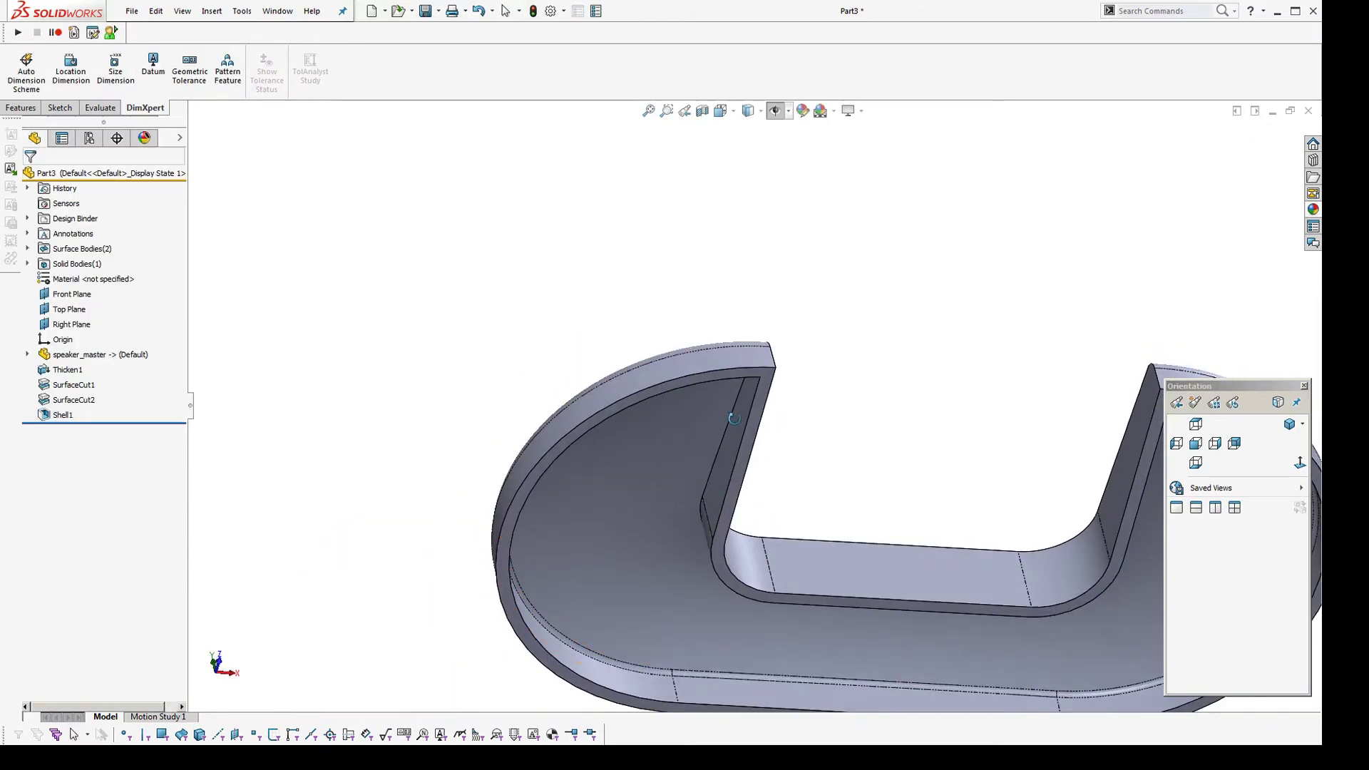
Save the shelled part as upperCase in the speakerInserPart folder
click(132, 11)
click(169, 161)
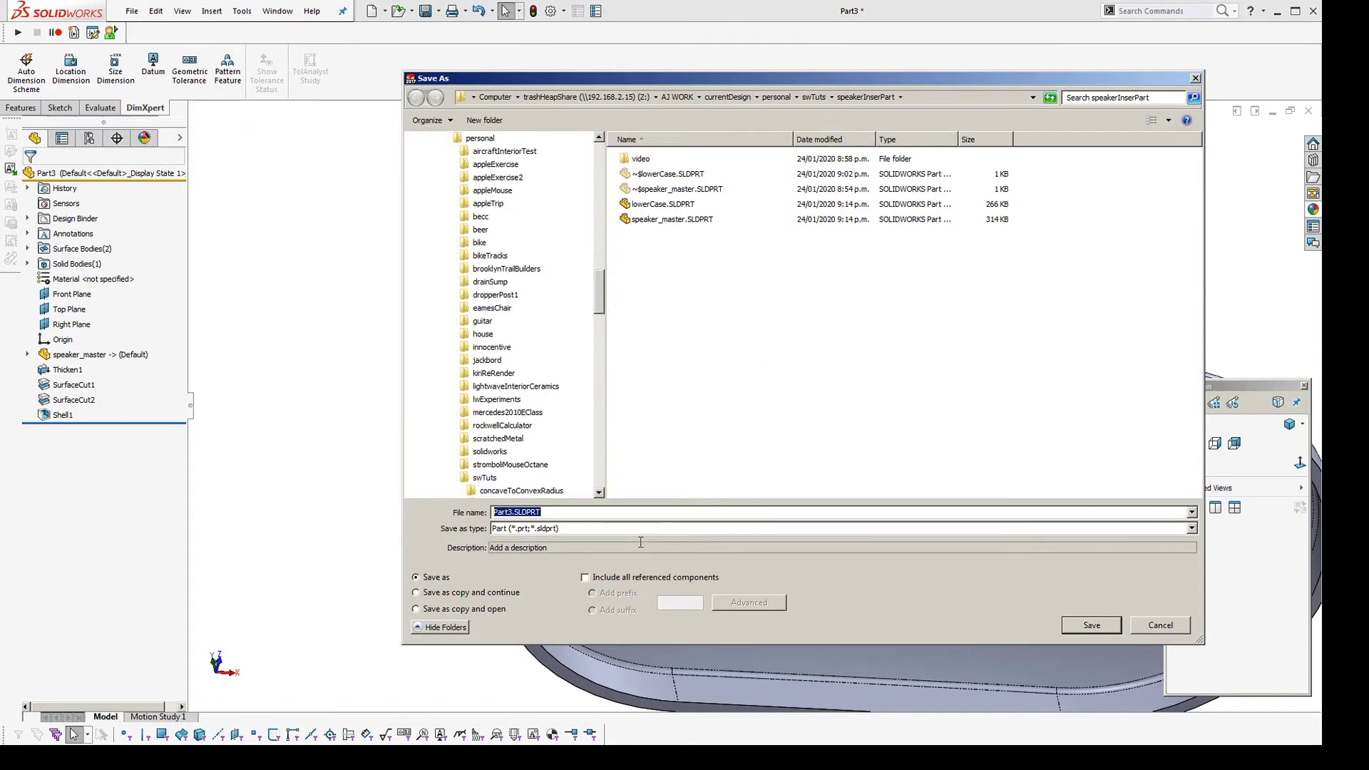
text(upperCase)
key(Return)
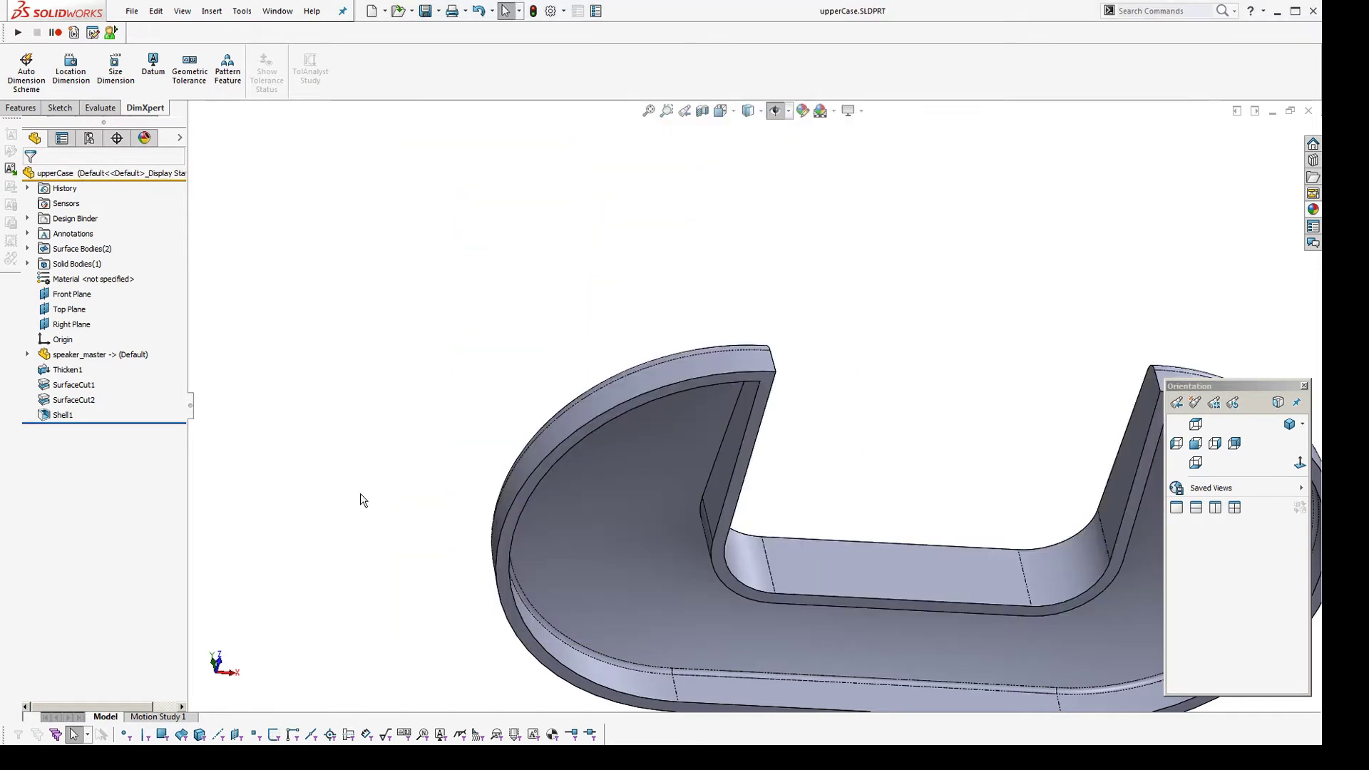
scroll(712, 387, up, 3)
middle_drag(712, 386, 805, 625)
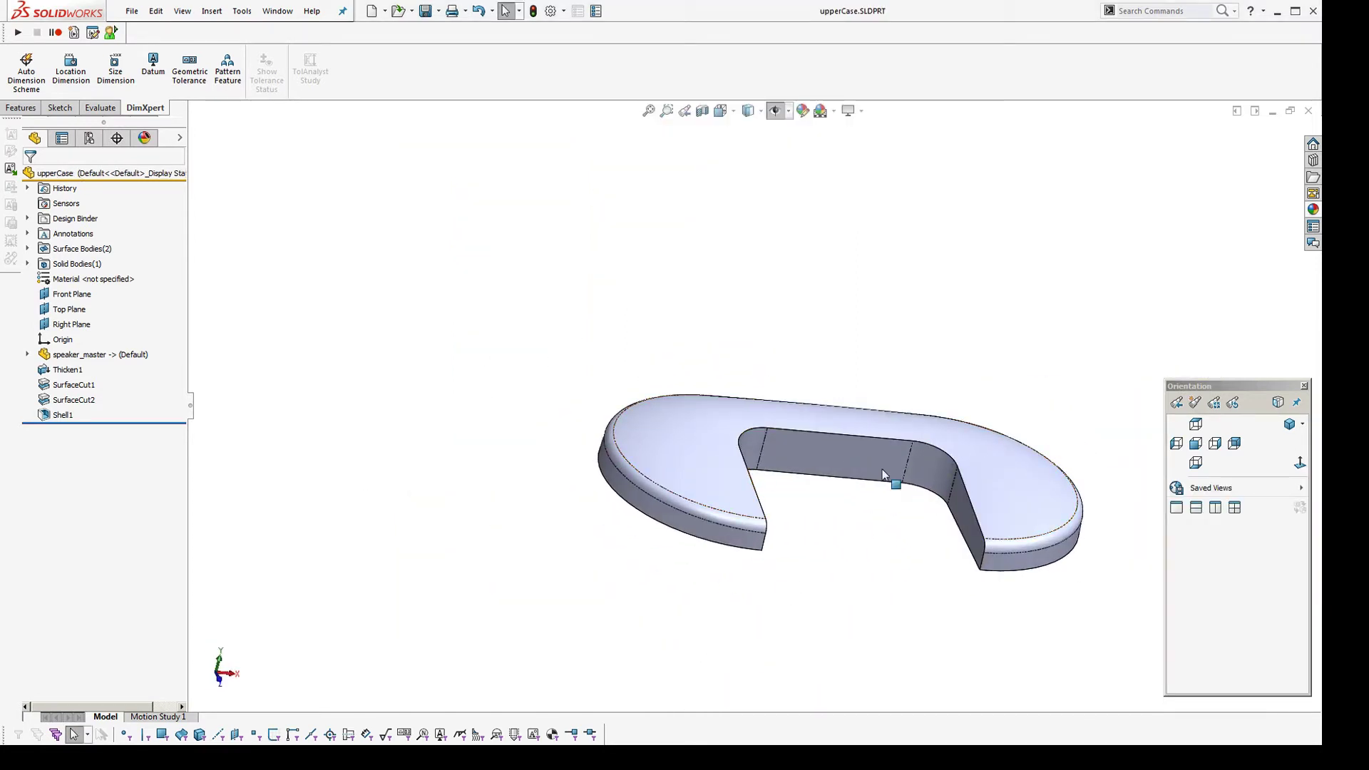
Create a new part from the ajStartPart template and insert speaker_master.SLDPRT into it
key(ctrl+n)
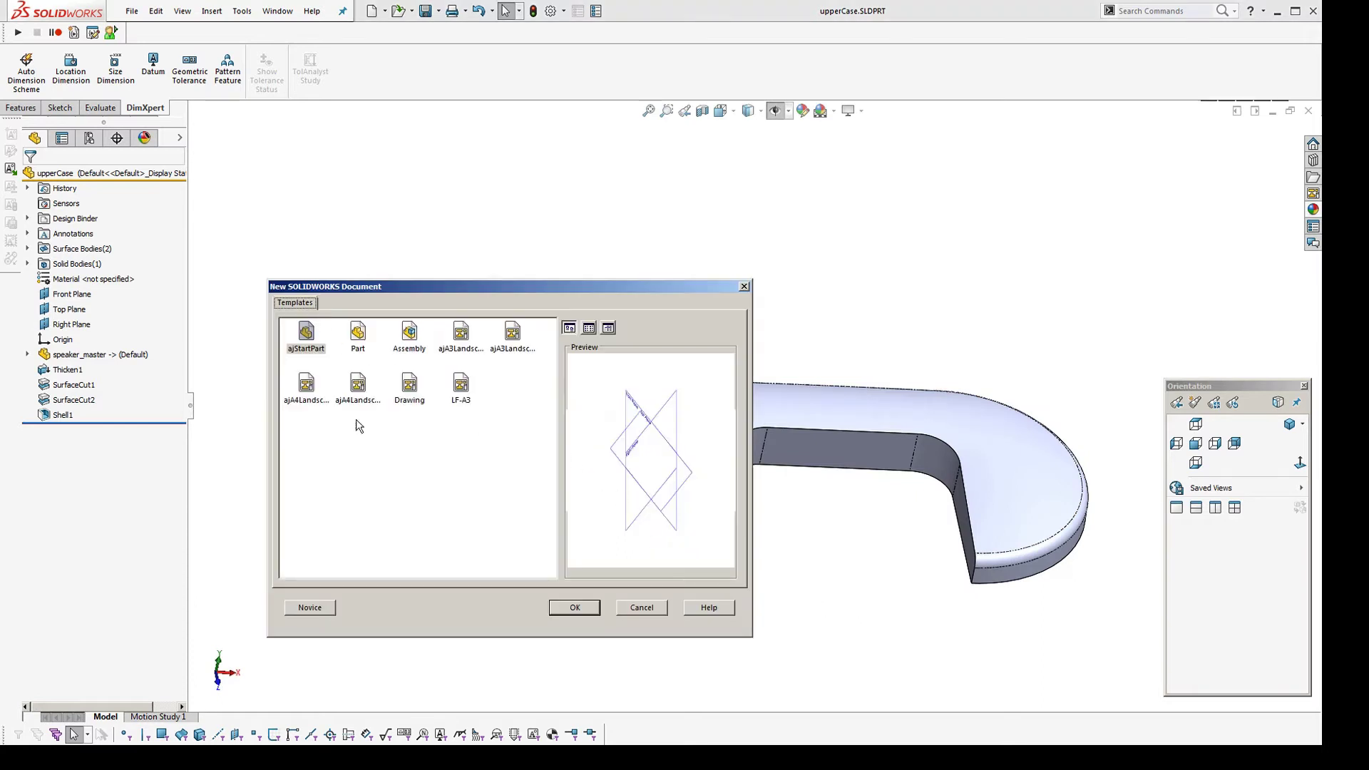
click(574, 608)
click(212, 11)
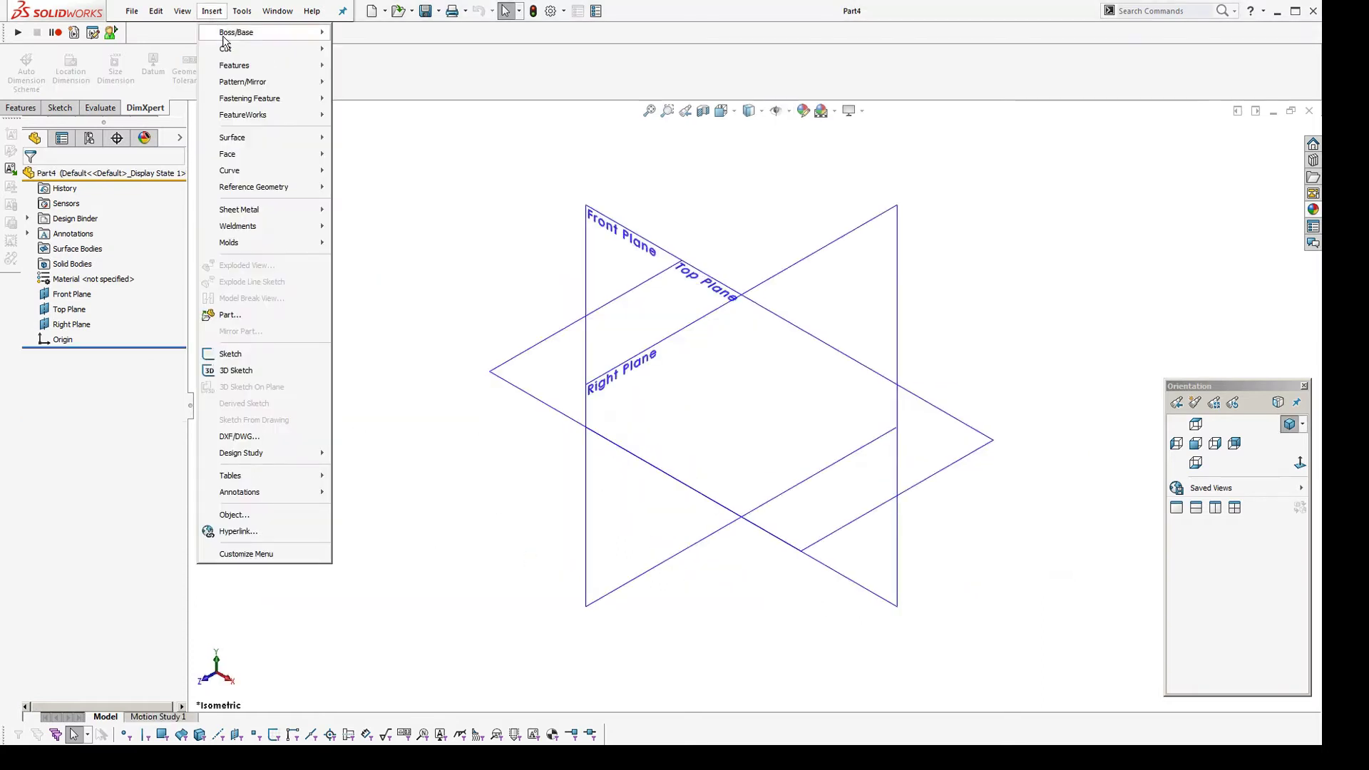
mouse_move(223, 35)
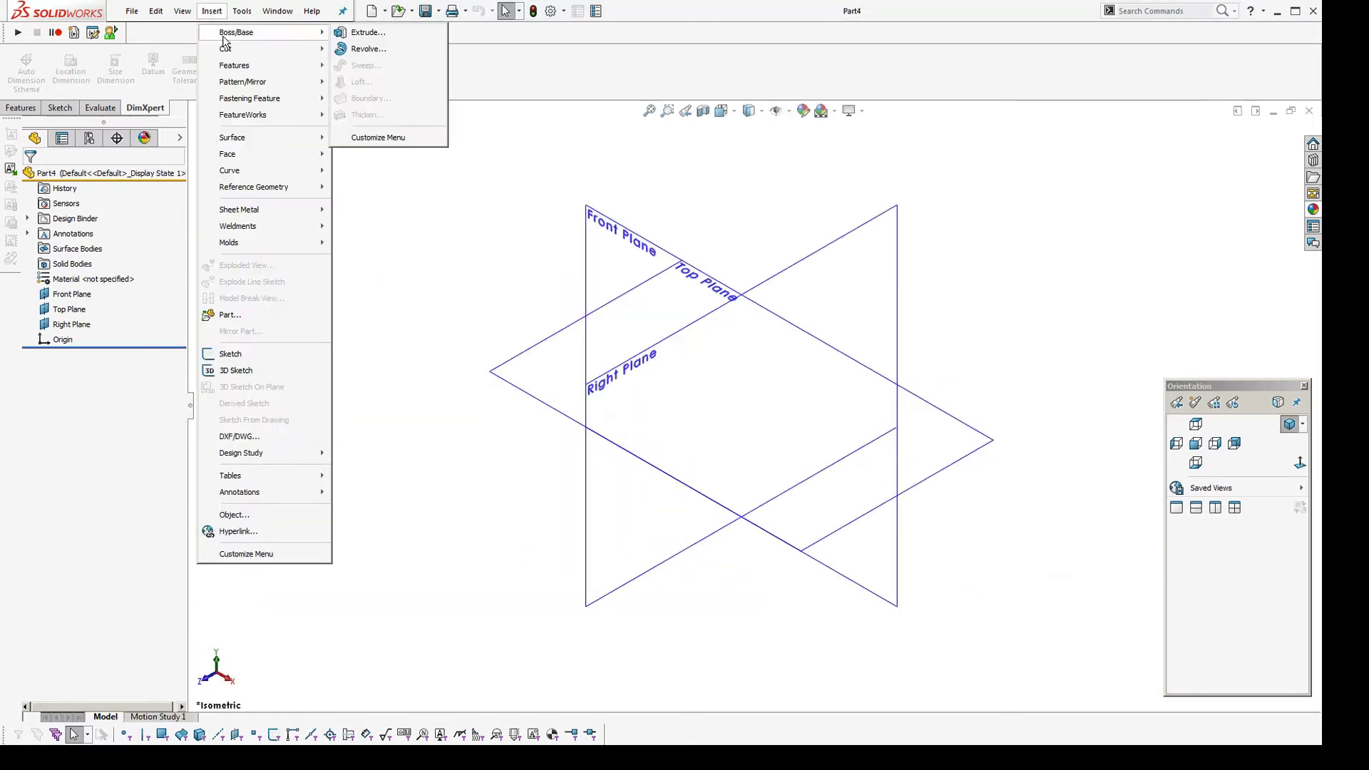
click(229, 314)
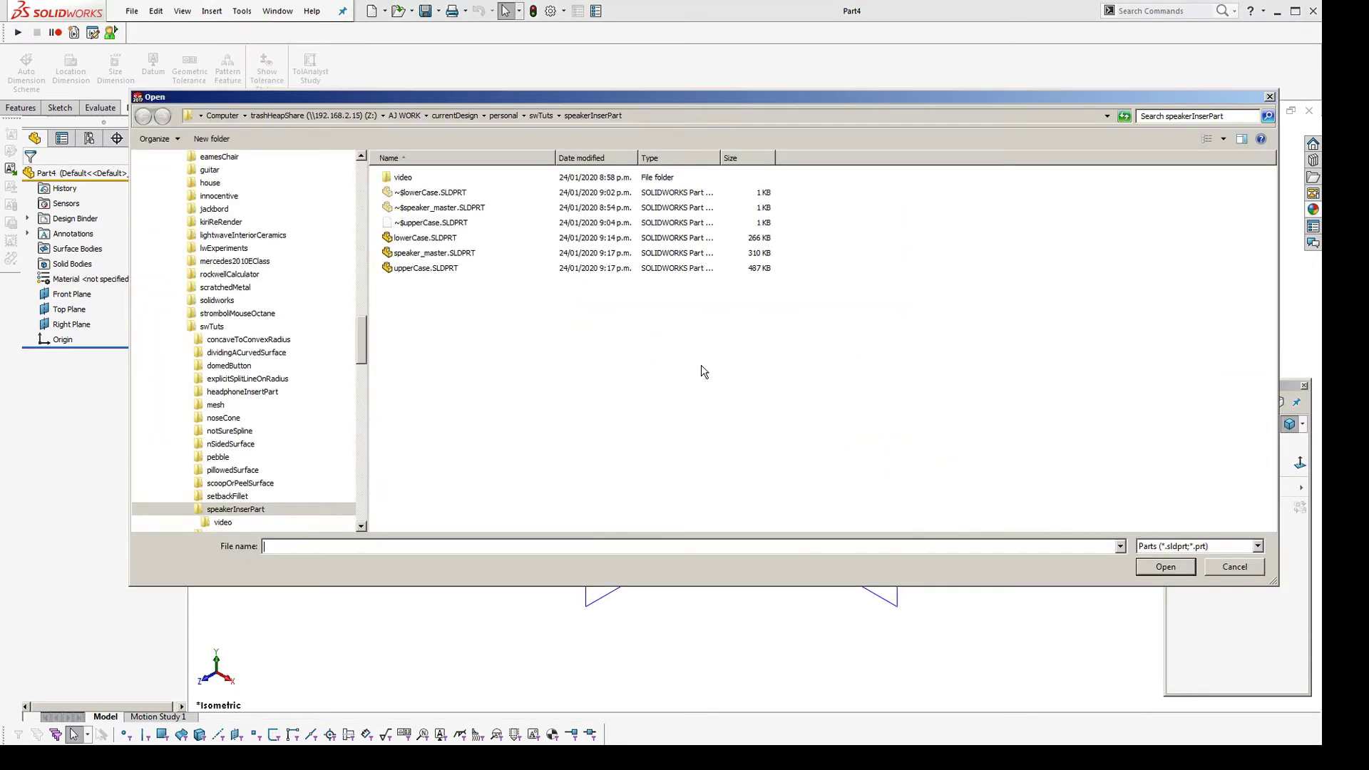
double_click(420, 254)
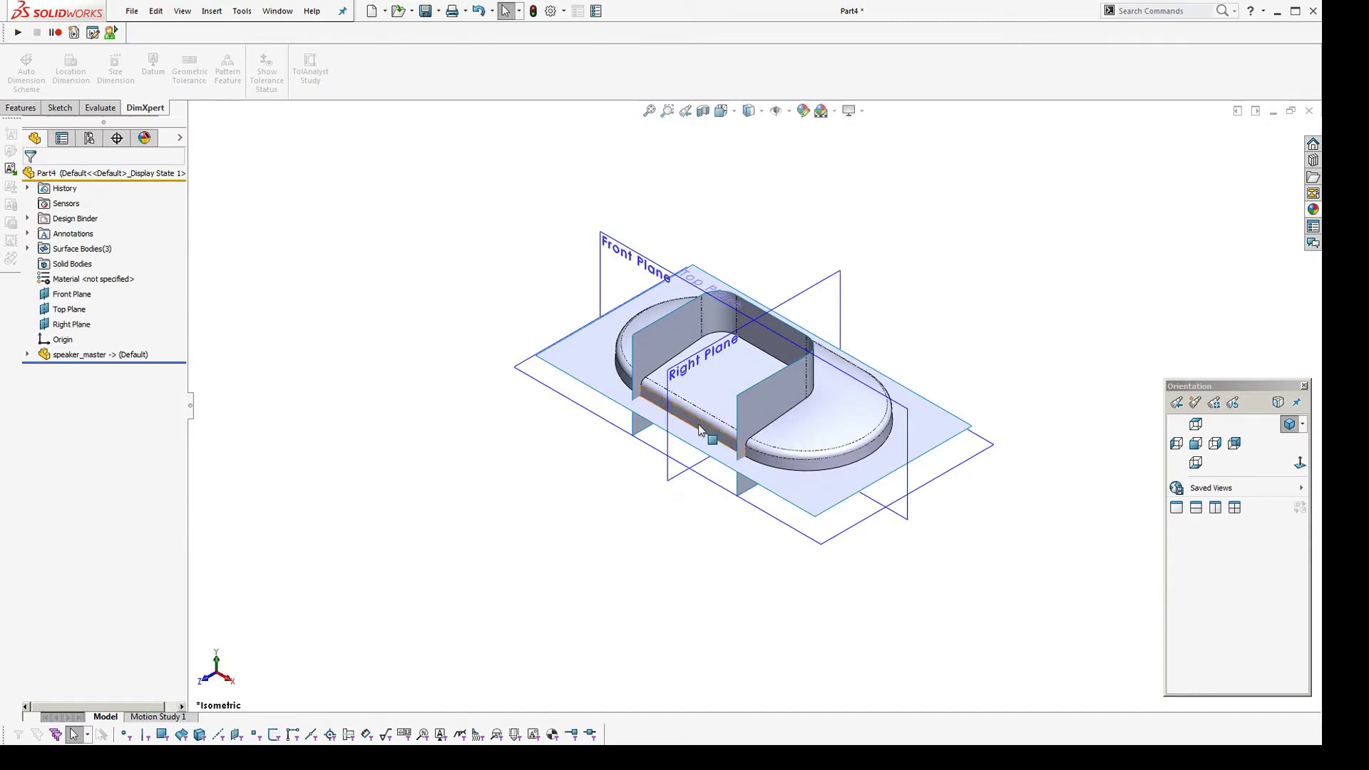
Thicken the closed outer case surface of speaker_master into a solid by creating a solid from the enclosed volume
middle_drag(709, 431, 836, 413)
scroll(835, 412, down, 2)
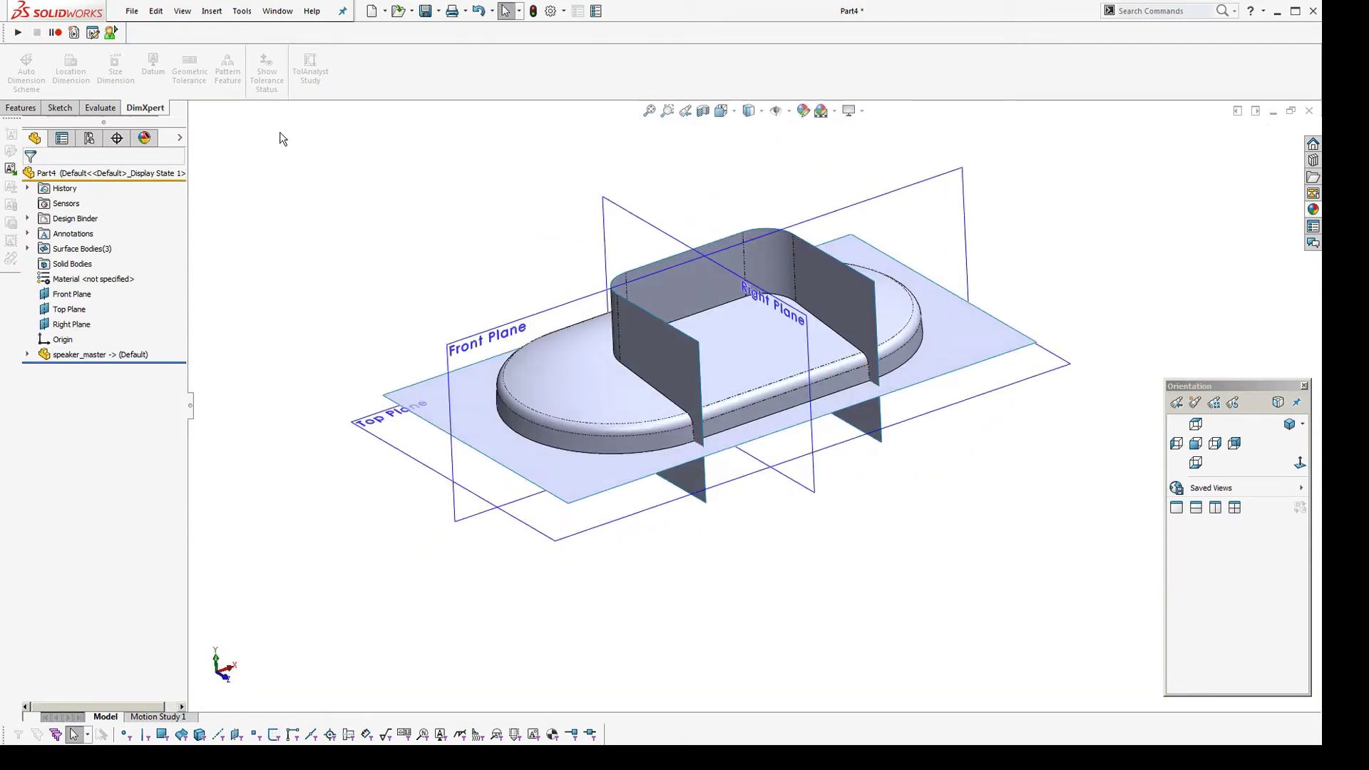
click(209, 10)
mouse_move(225, 30)
click(358, 120)
click(588, 370)
click(81, 301)
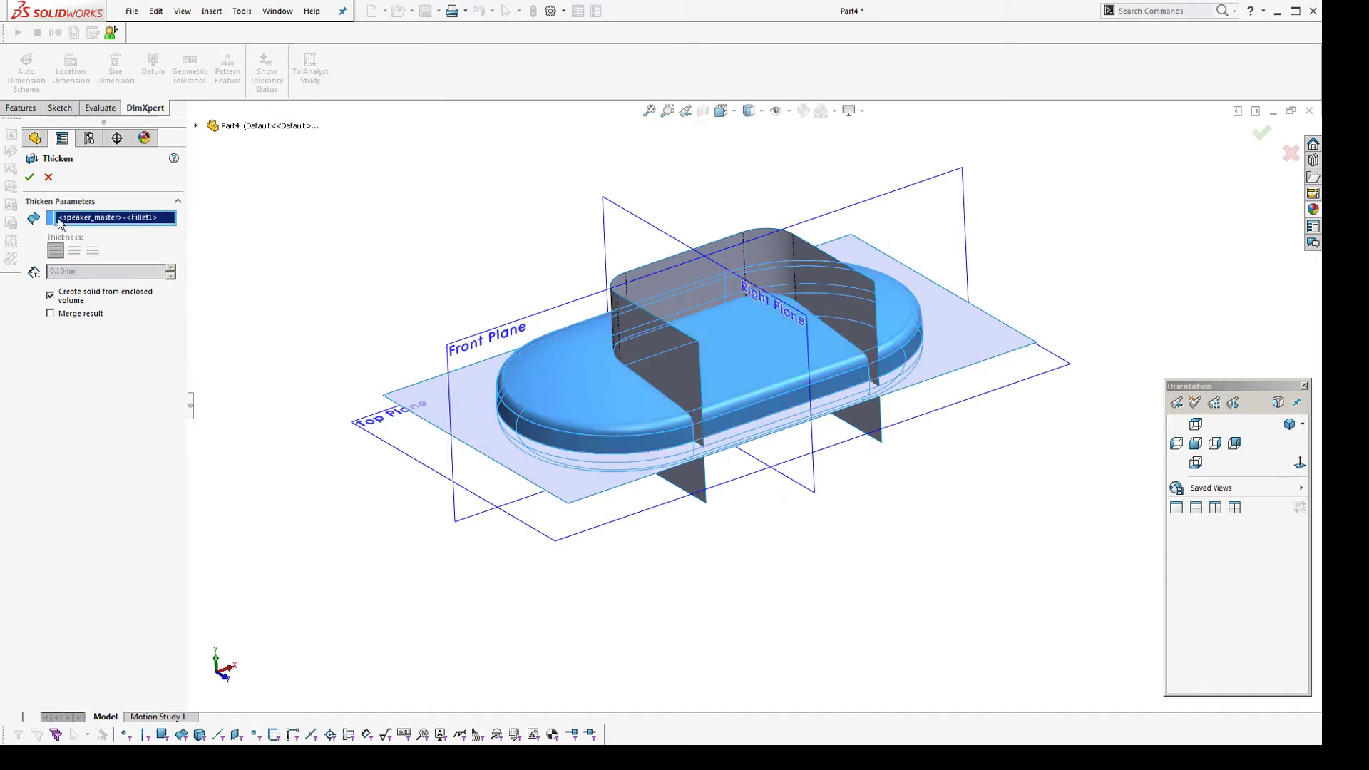
click(28, 180)
scroll(673, 513, down, 1)
middle_drag(678, 517, 639, 492)
click(184, 10)
mouse_move(211, 11)
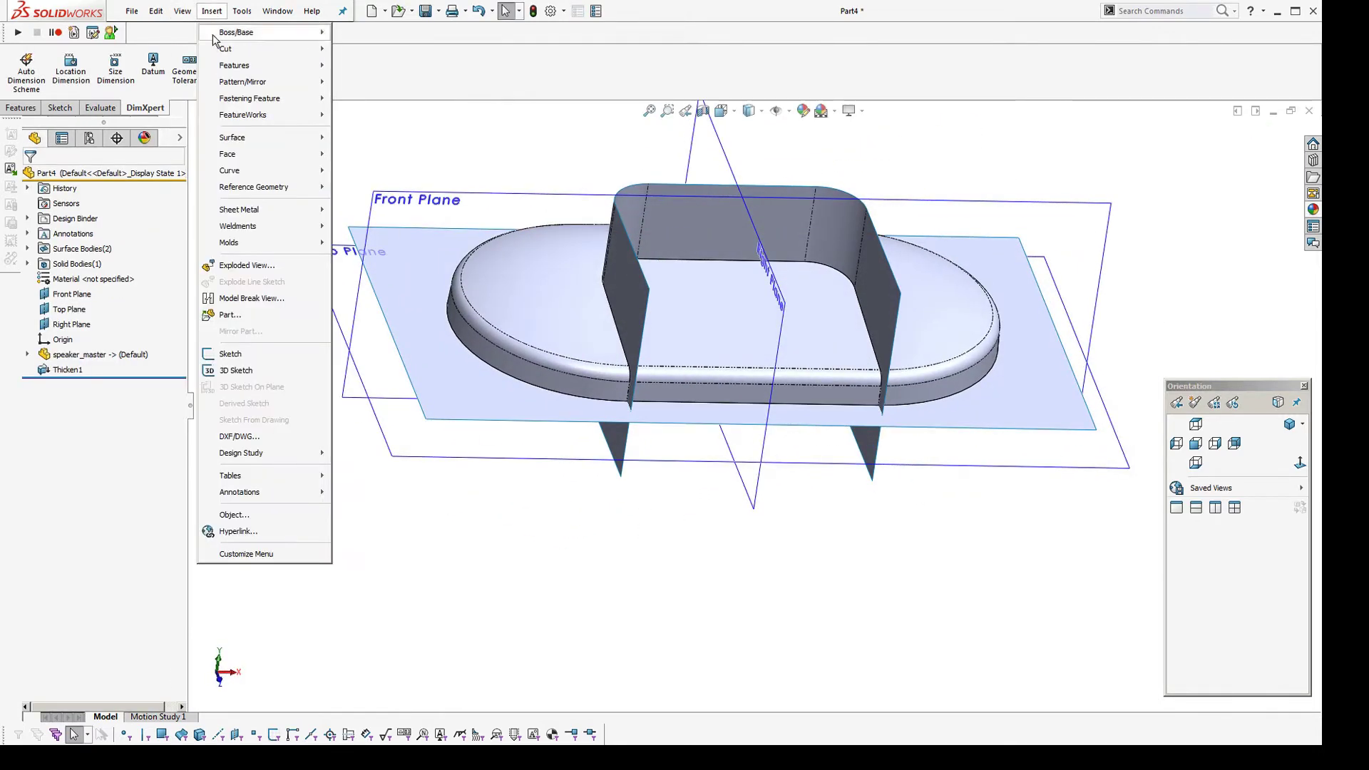
mouse_move(236, 49)
click(376, 148)
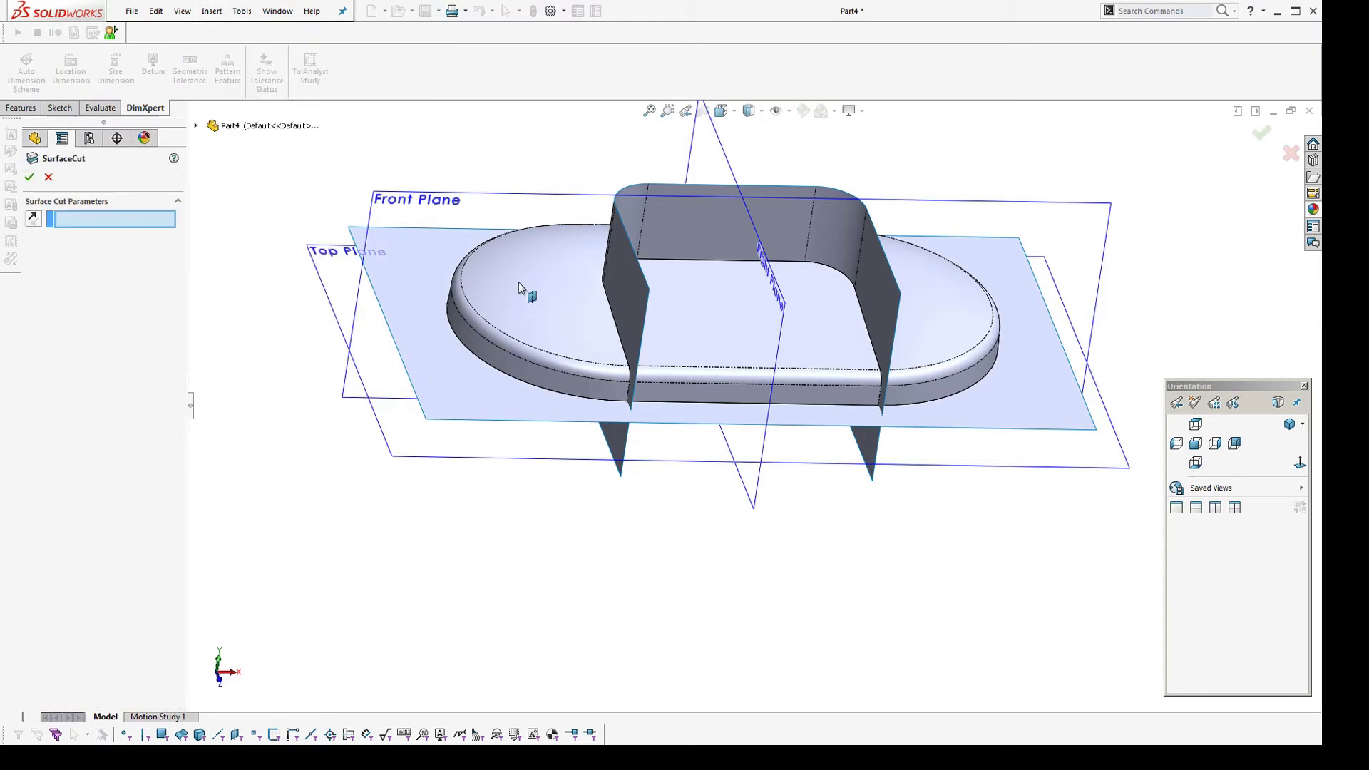
middle_drag(520, 291, 673, 309)
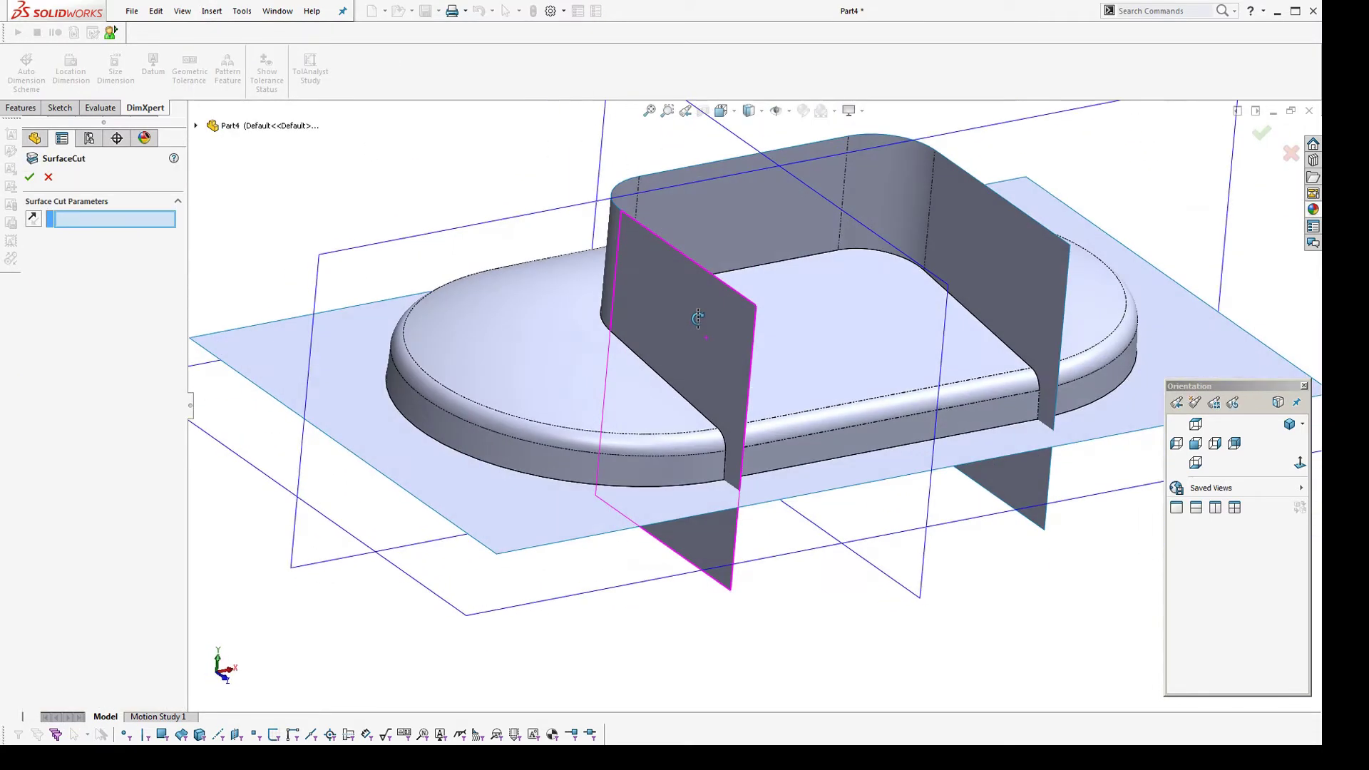
scroll(646, 529, up, 2)
key(Escape)
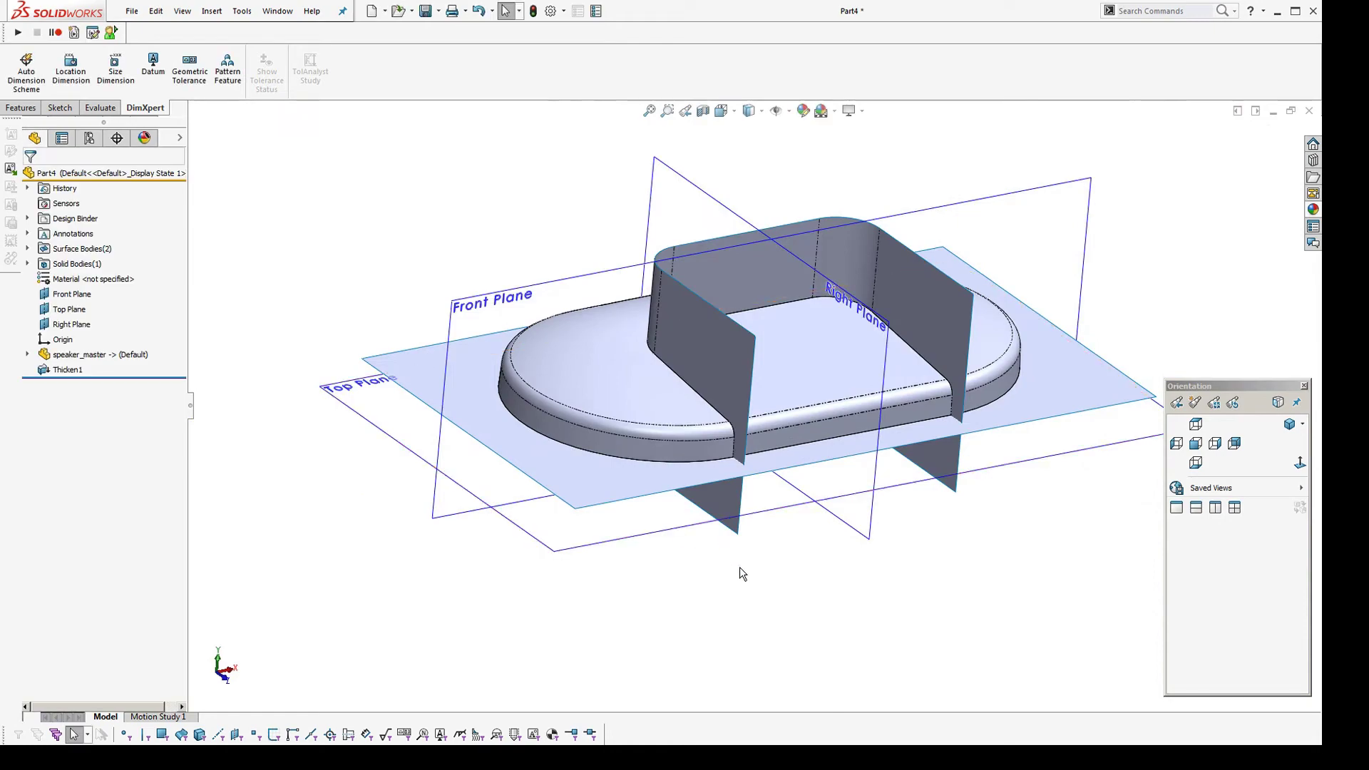
middle_drag(743, 597, 733, 491)
scroll(733, 491, down, 2)
middle_drag(719, 443, 728, 394)
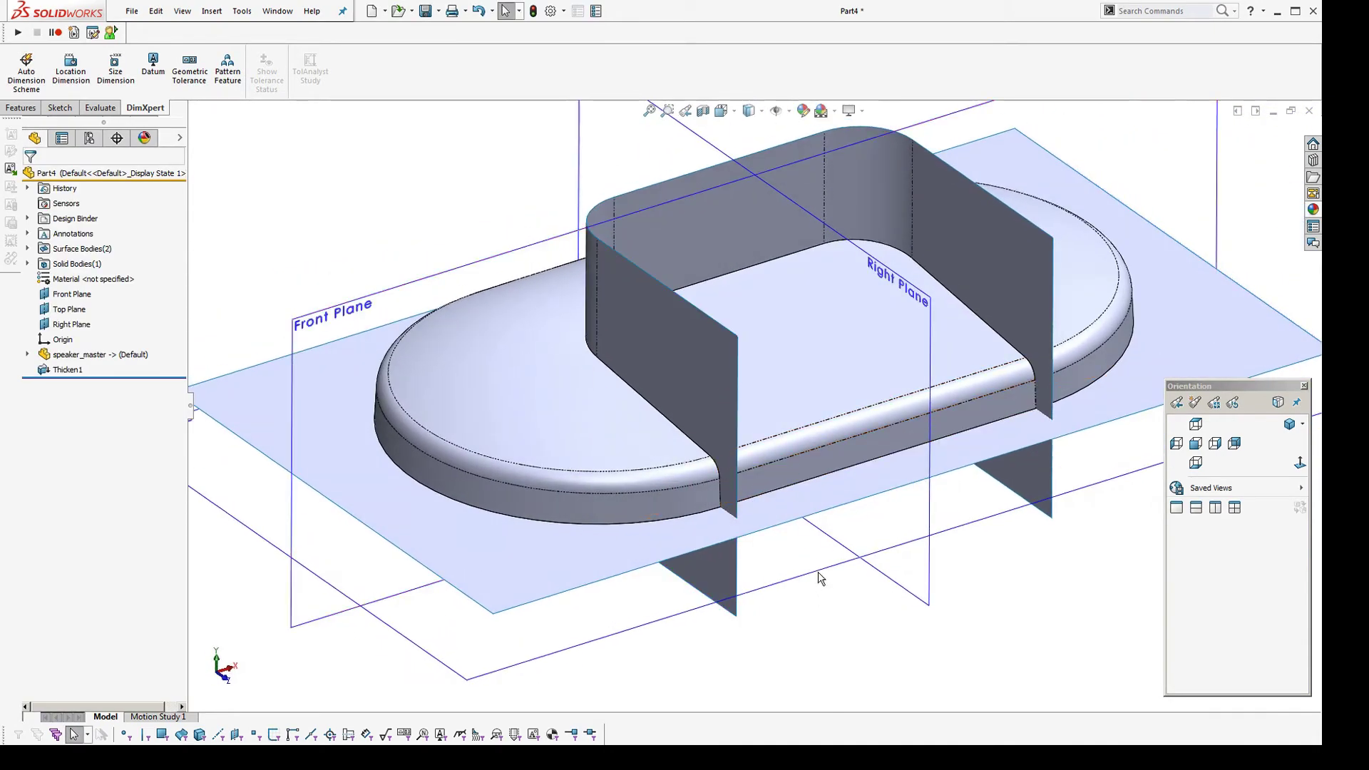
click(711, 357)
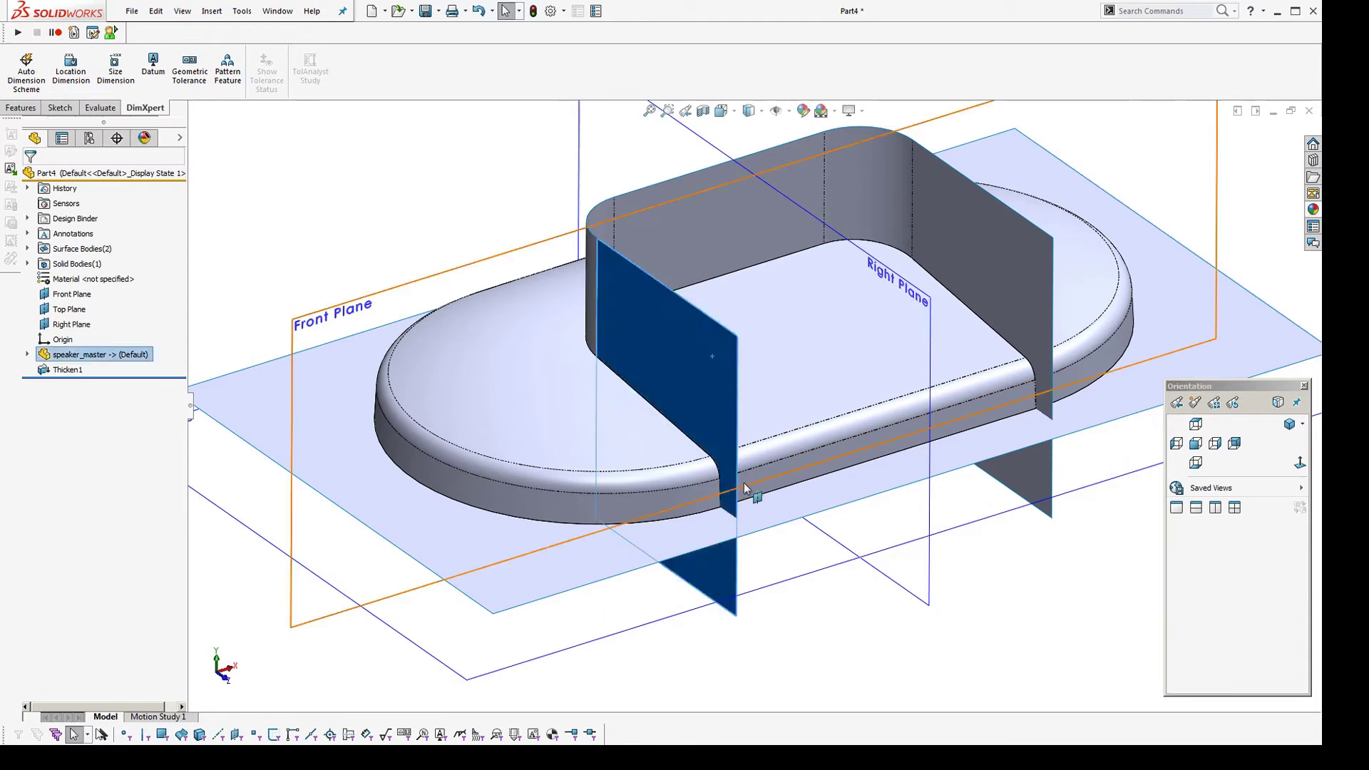
mouse_move(756, 456)
middle_down()
mouse_move(724, 391)
mouse_move(715, 407)
mouse_move(774, 443)
middle_up()
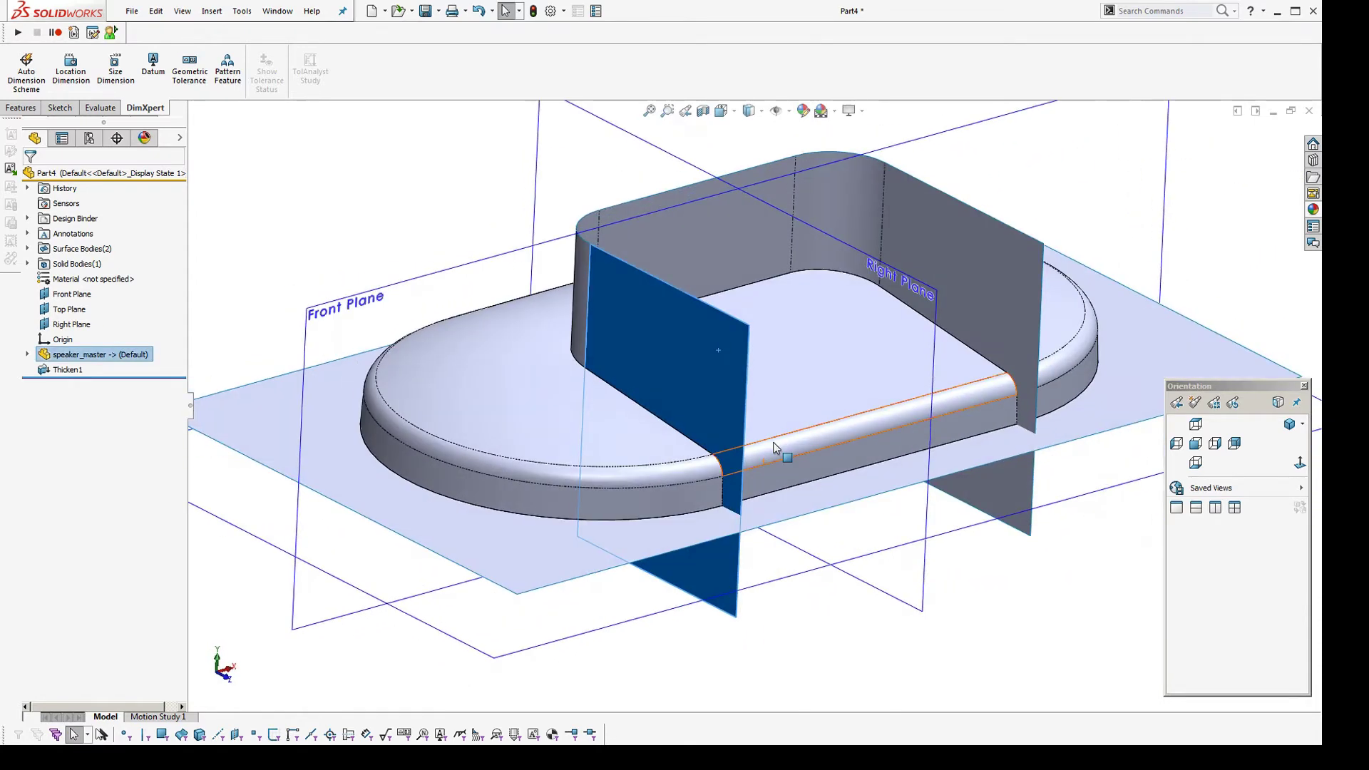
click(802, 622)
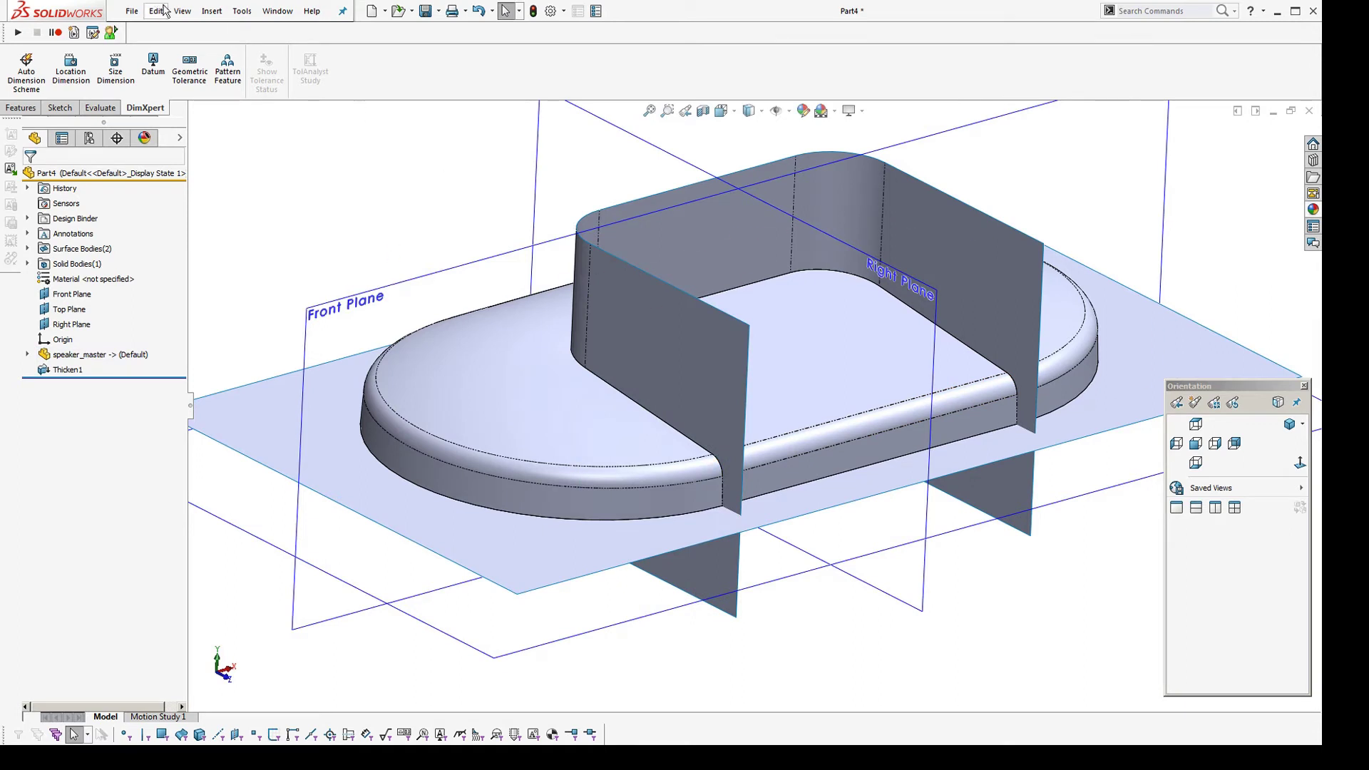
Cut the solid with the U-shaped vertical surface, flipping the cut so the portion enclosed by it is kept
click(211, 11)
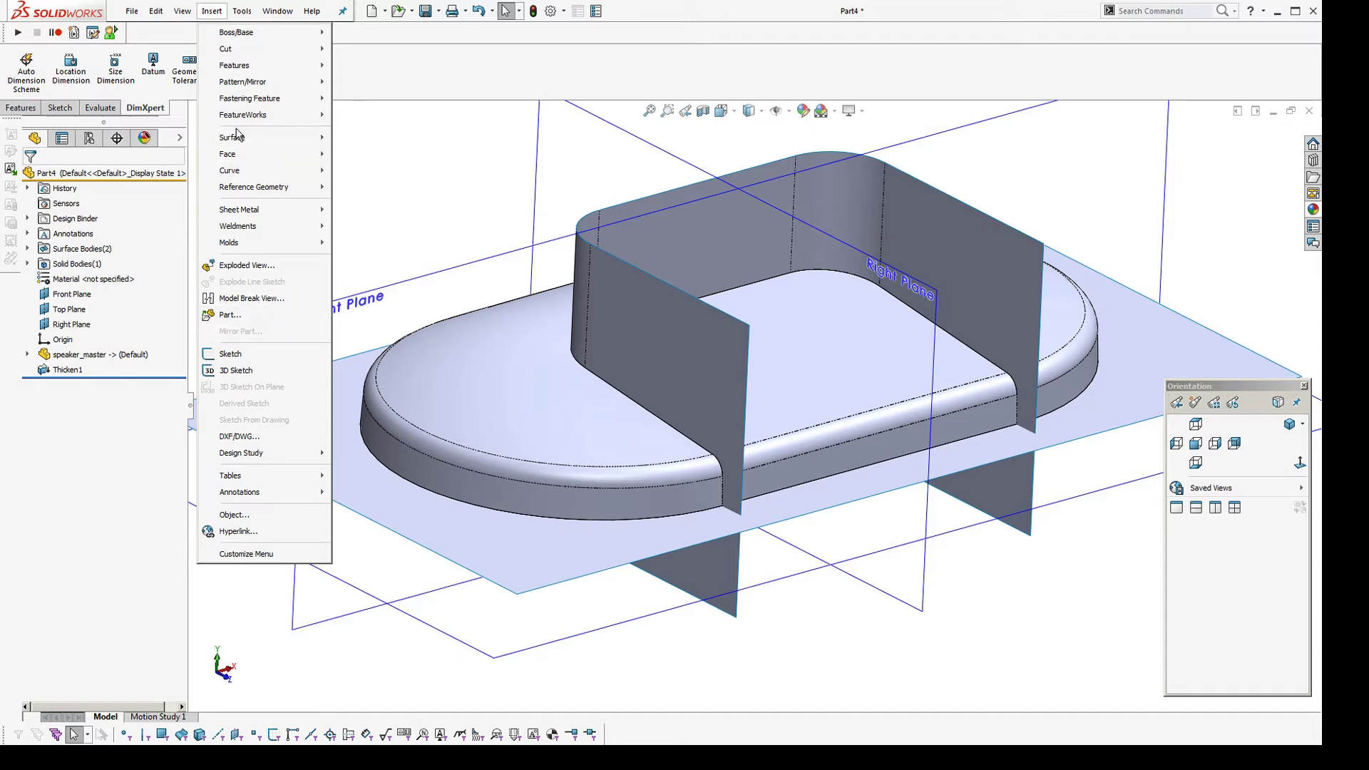
mouse_move(236, 50)
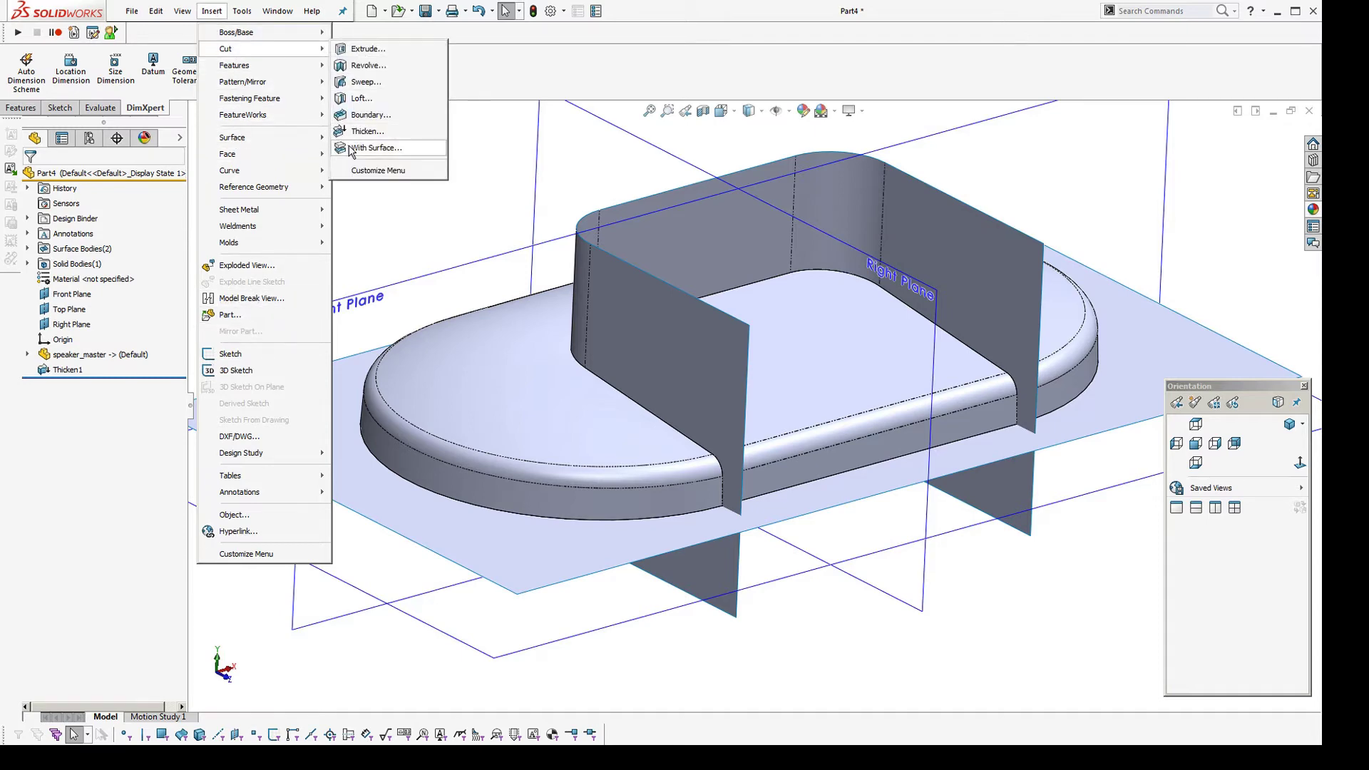
click(376, 148)
click(744, 573)
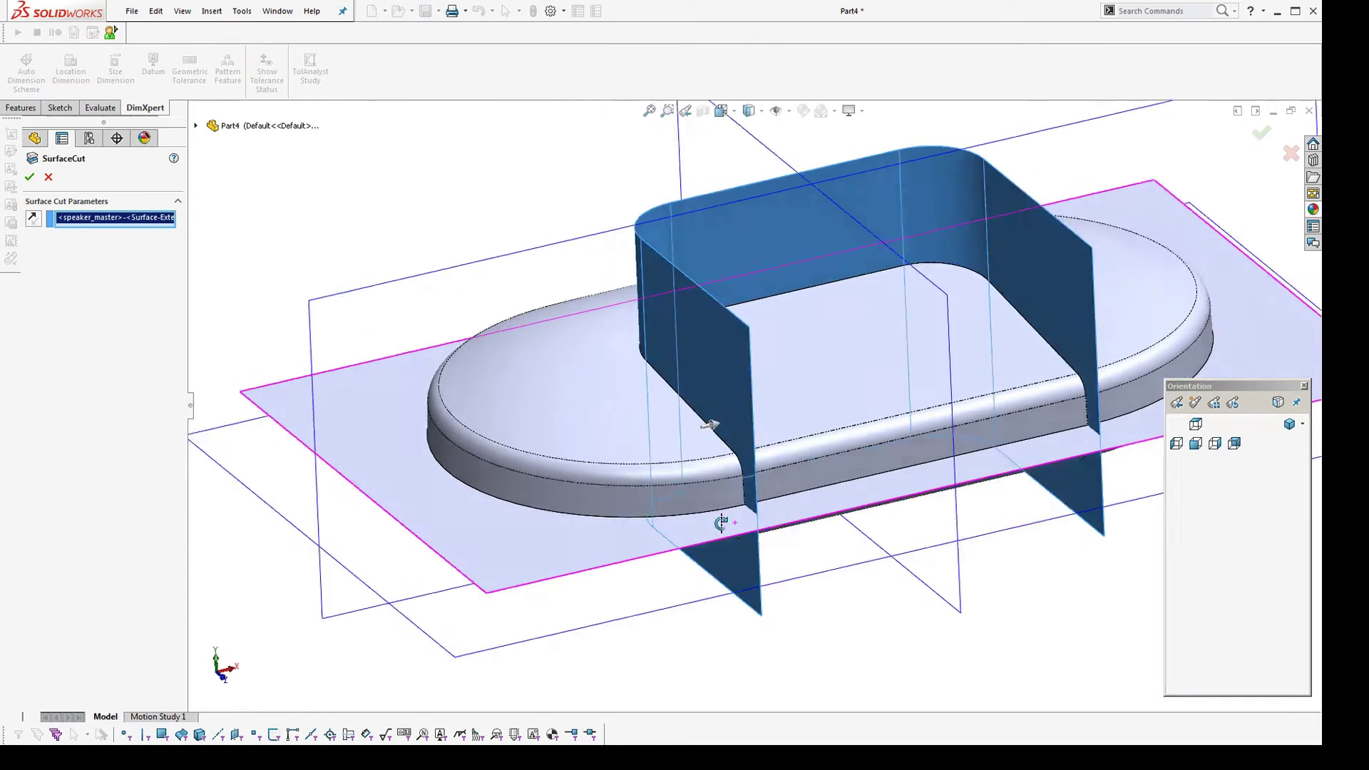
middle_drag(721, 520, 688, 428)
click(30, 219)
click(29, 177)
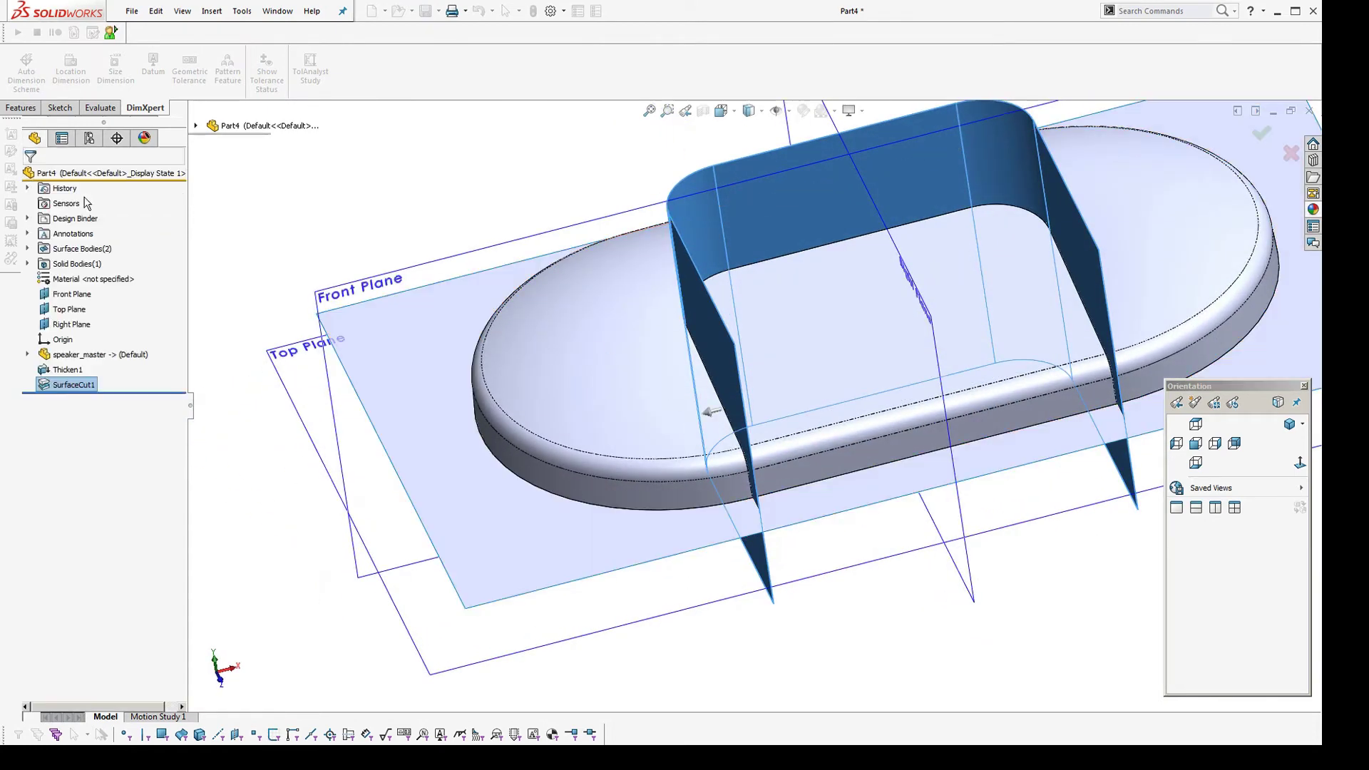
Cut the solid with the horizontal planar surface, flipping the cut so the portion above it is kept
middle_drag(567, 505, 622, 508)
key(Return)
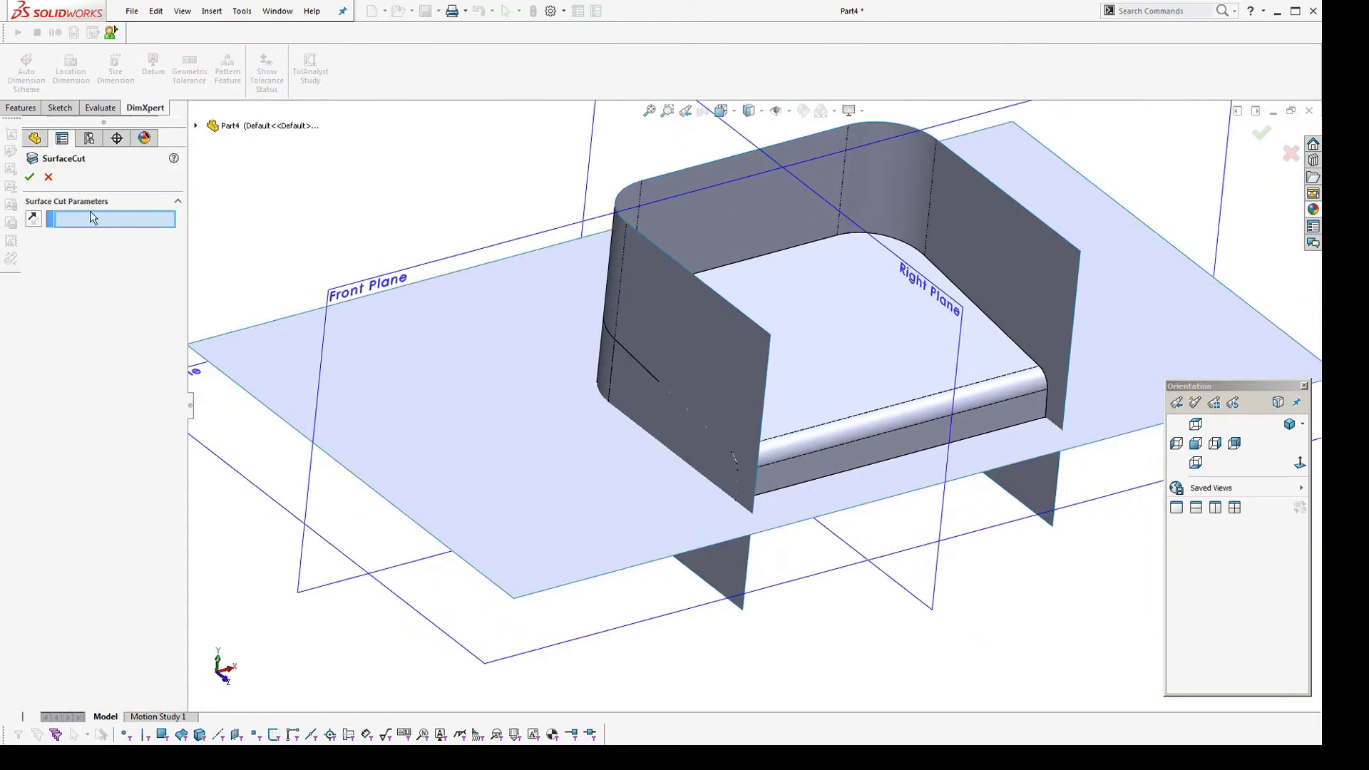
click(513, 427)
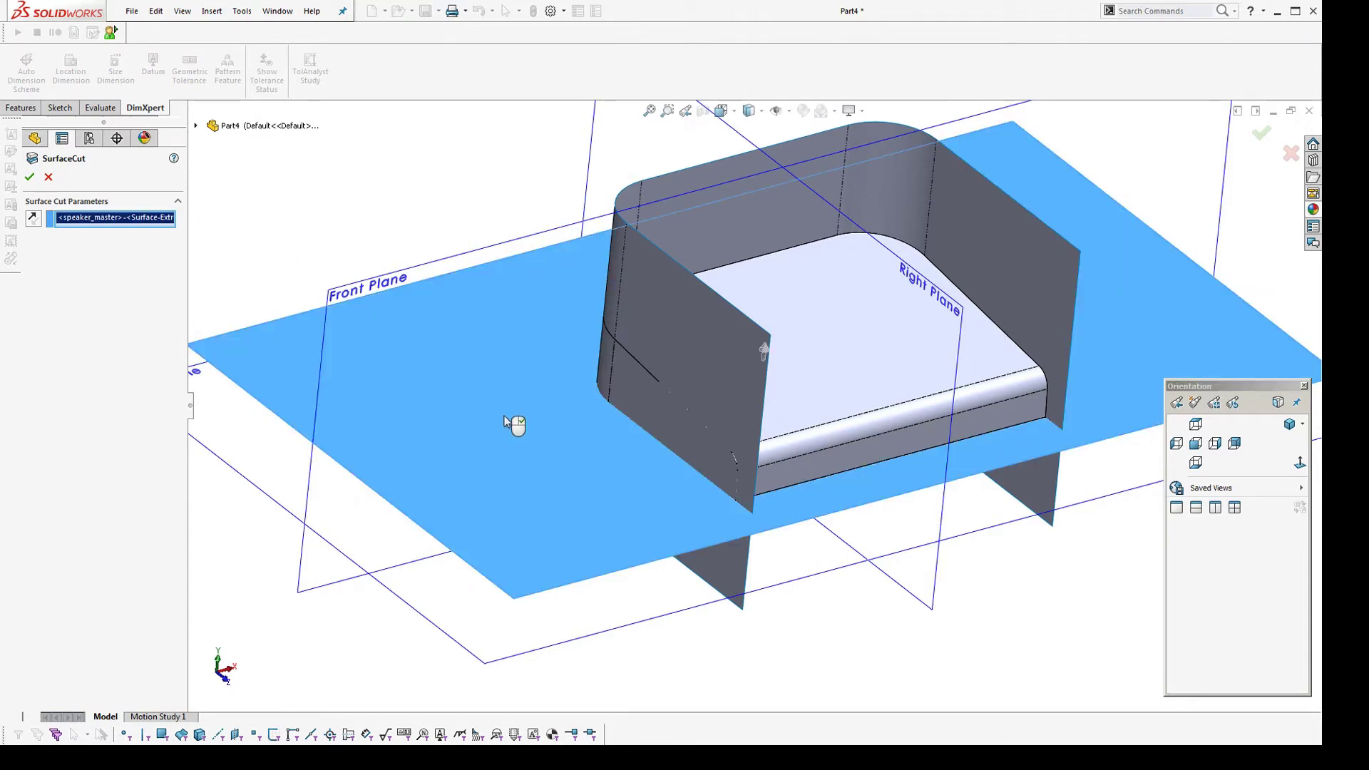
middle_drag(514, 428, 618, 397)
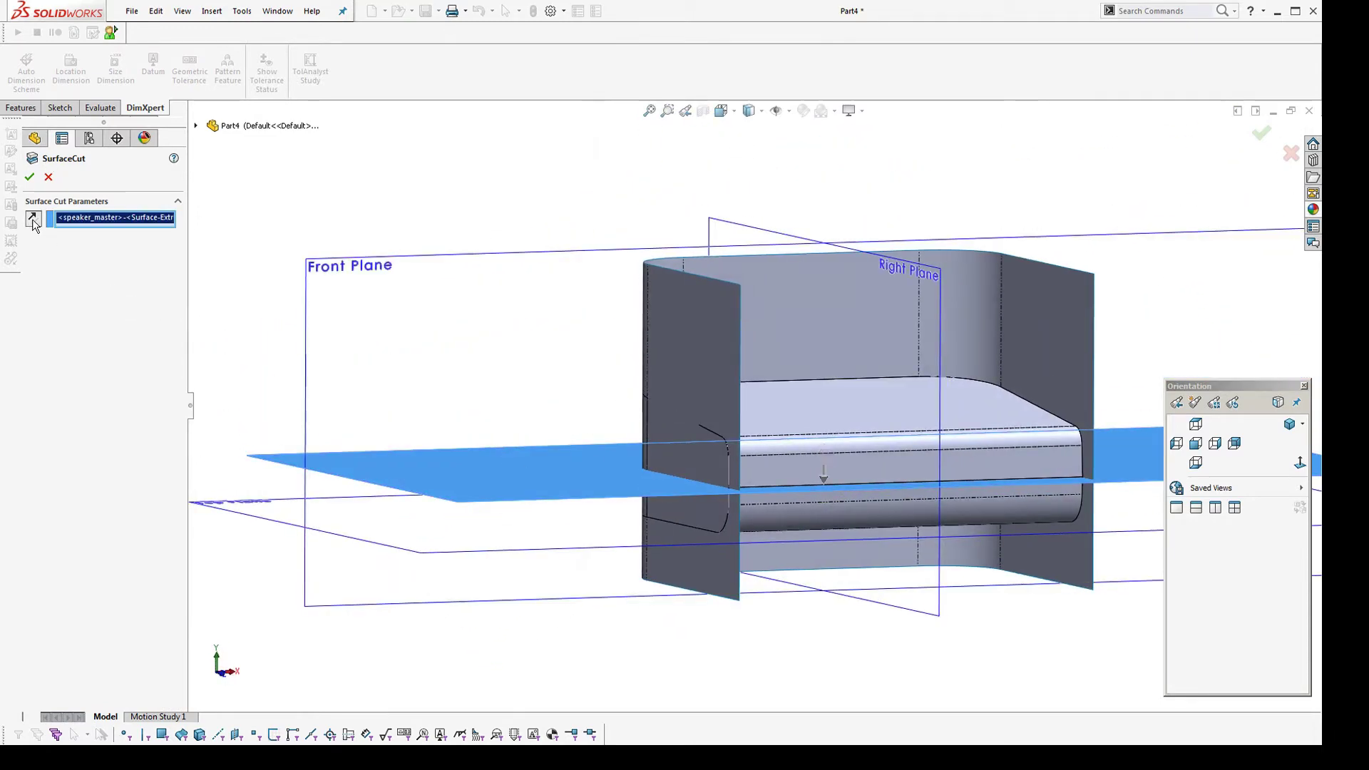
key(Return)
Hide the U-shaped surface, the horizontal surface and the reference planes so only the solid body is displayed
click(678, 318)
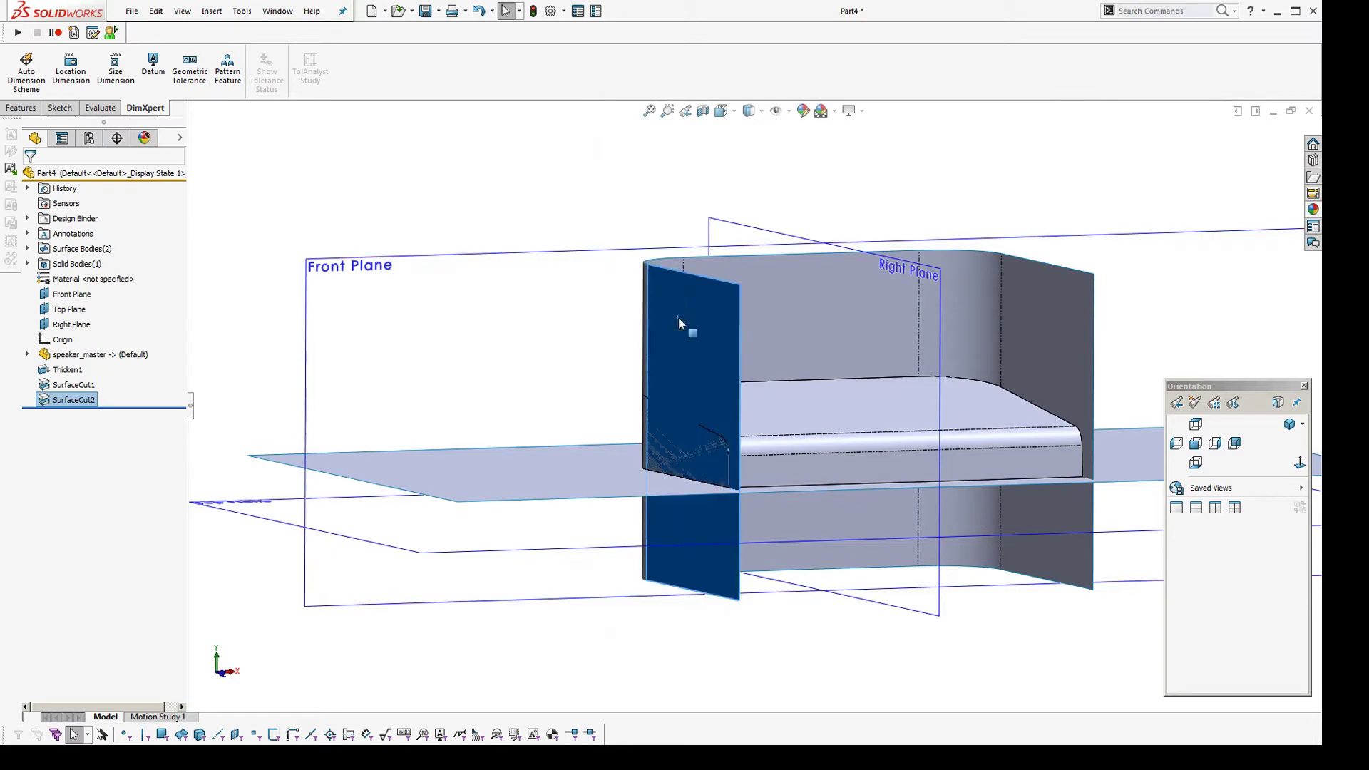
click(761, 287)
click(530, 296)
middle_drag(752, 399, 904, 273)
key(h)
click(647, 520)
click(716, 483)
click(556, 314)
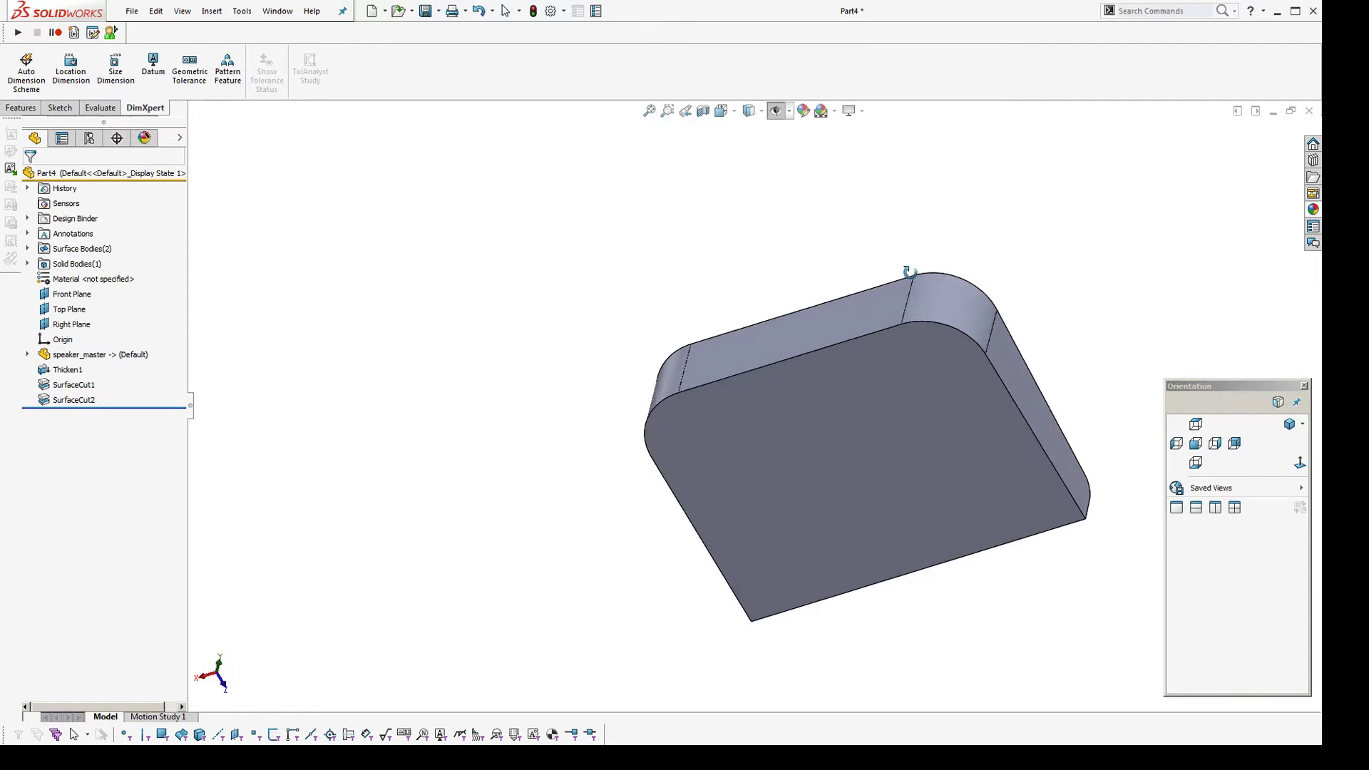
Shell the solid to a 2 mm wall thickness, removing its flat underside face
click(867, 452)
click(212, 11)
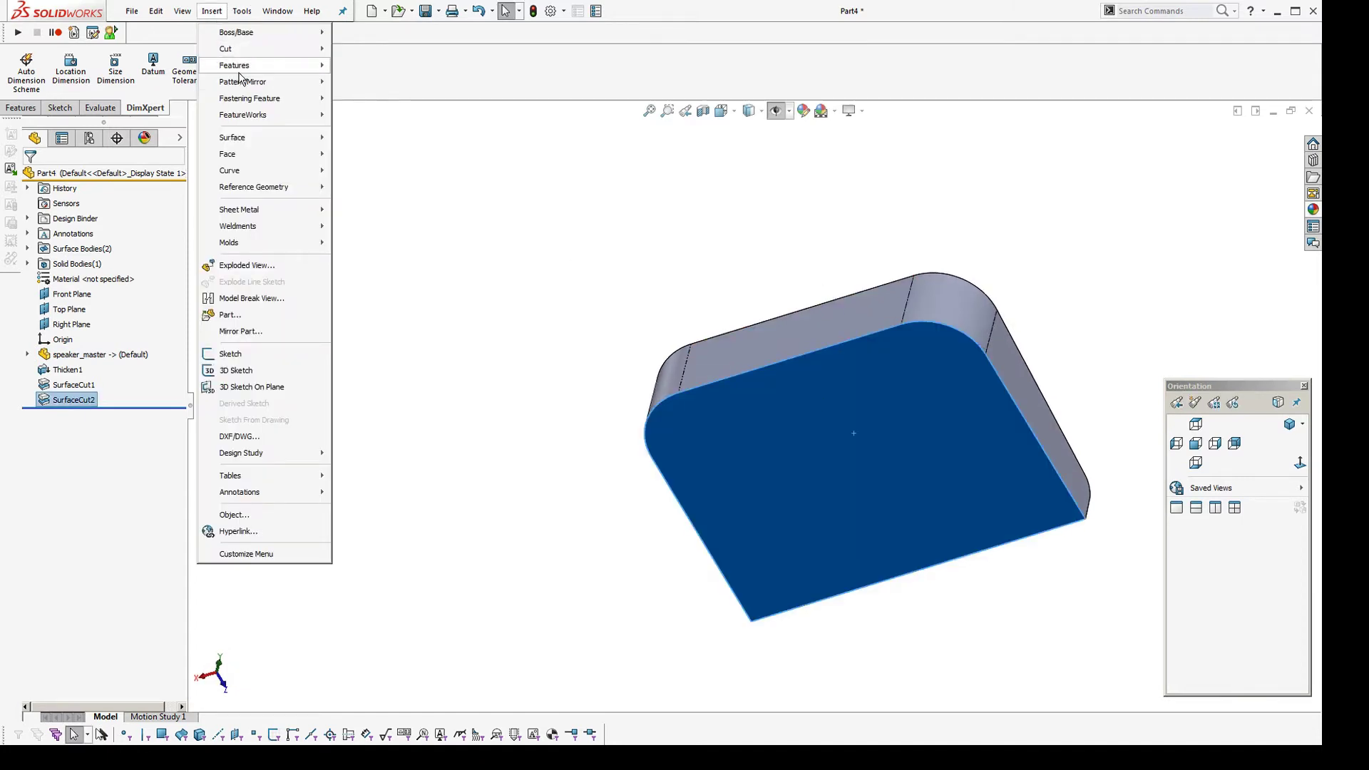
mouse_move(243, 65)
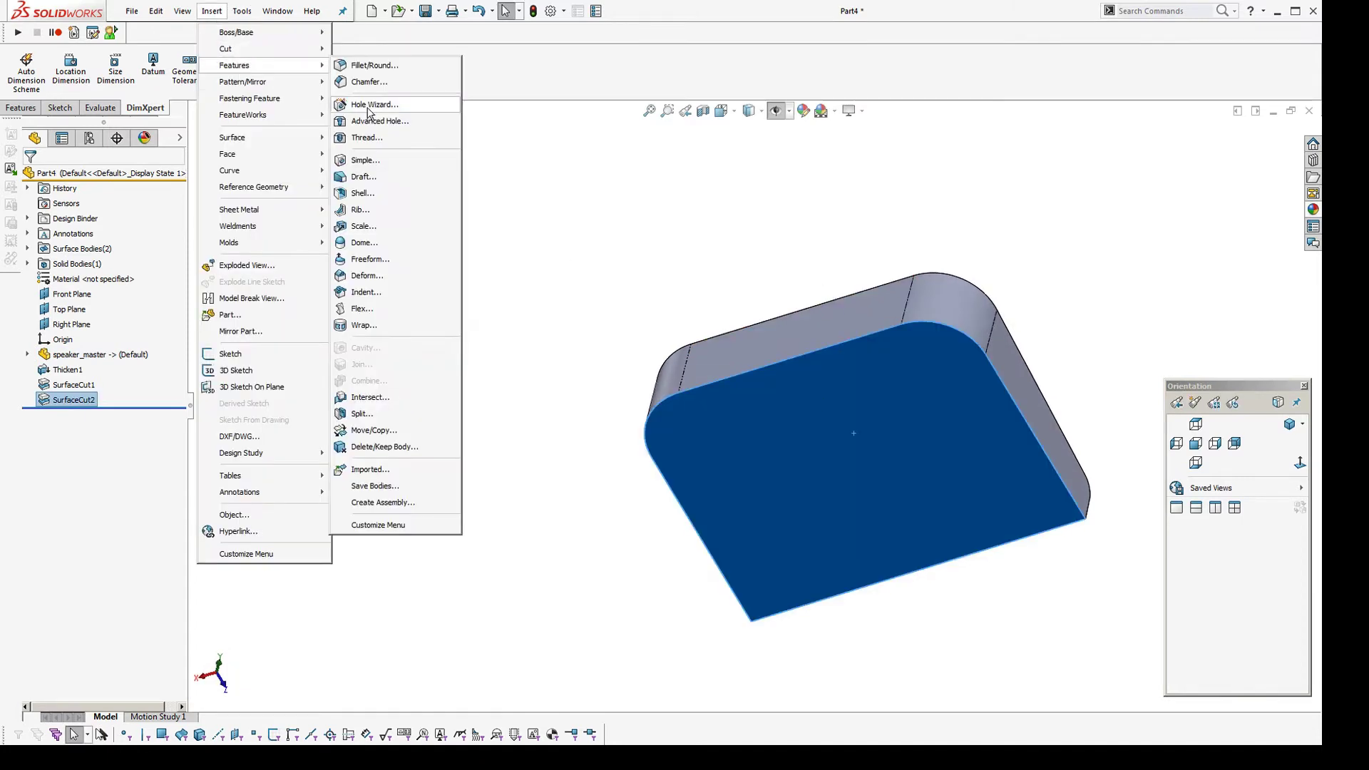
click(362, 192)
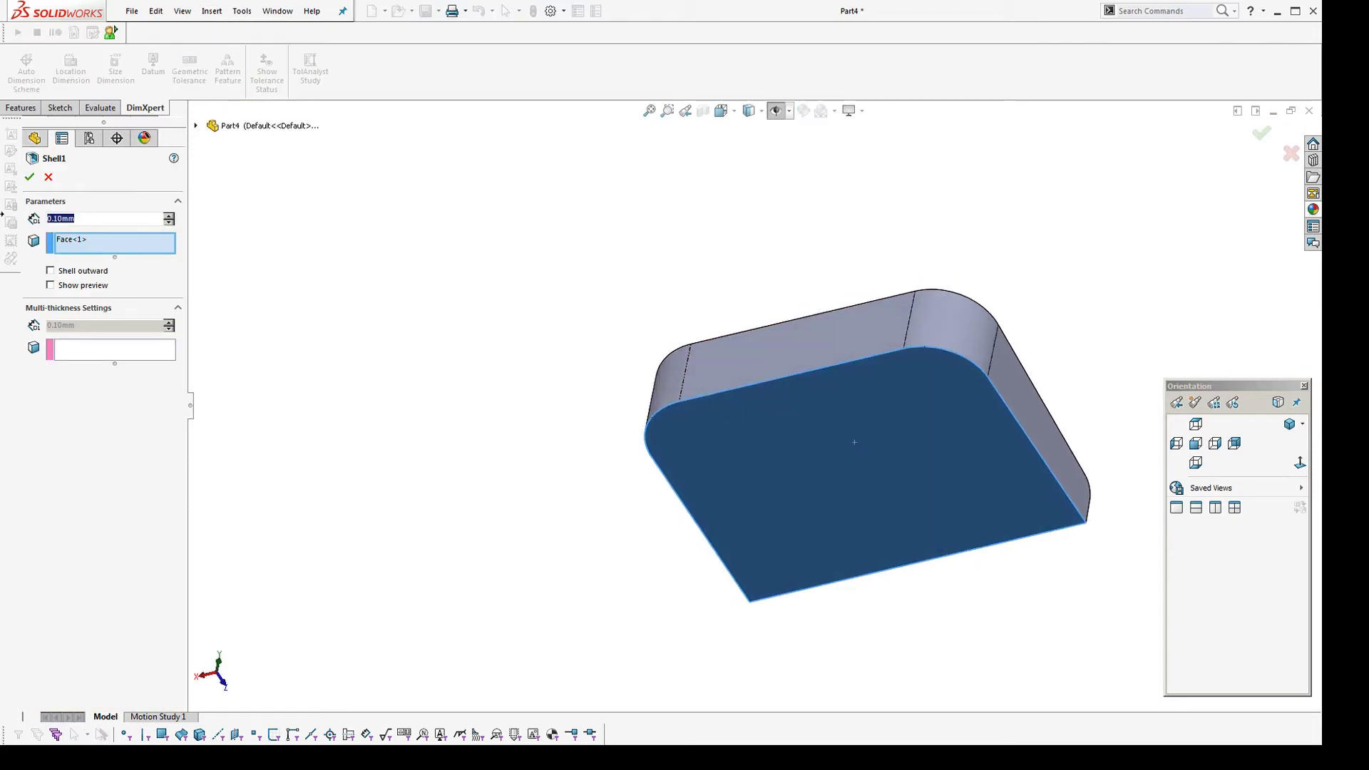
text(2)
key(Return)
key(Return)
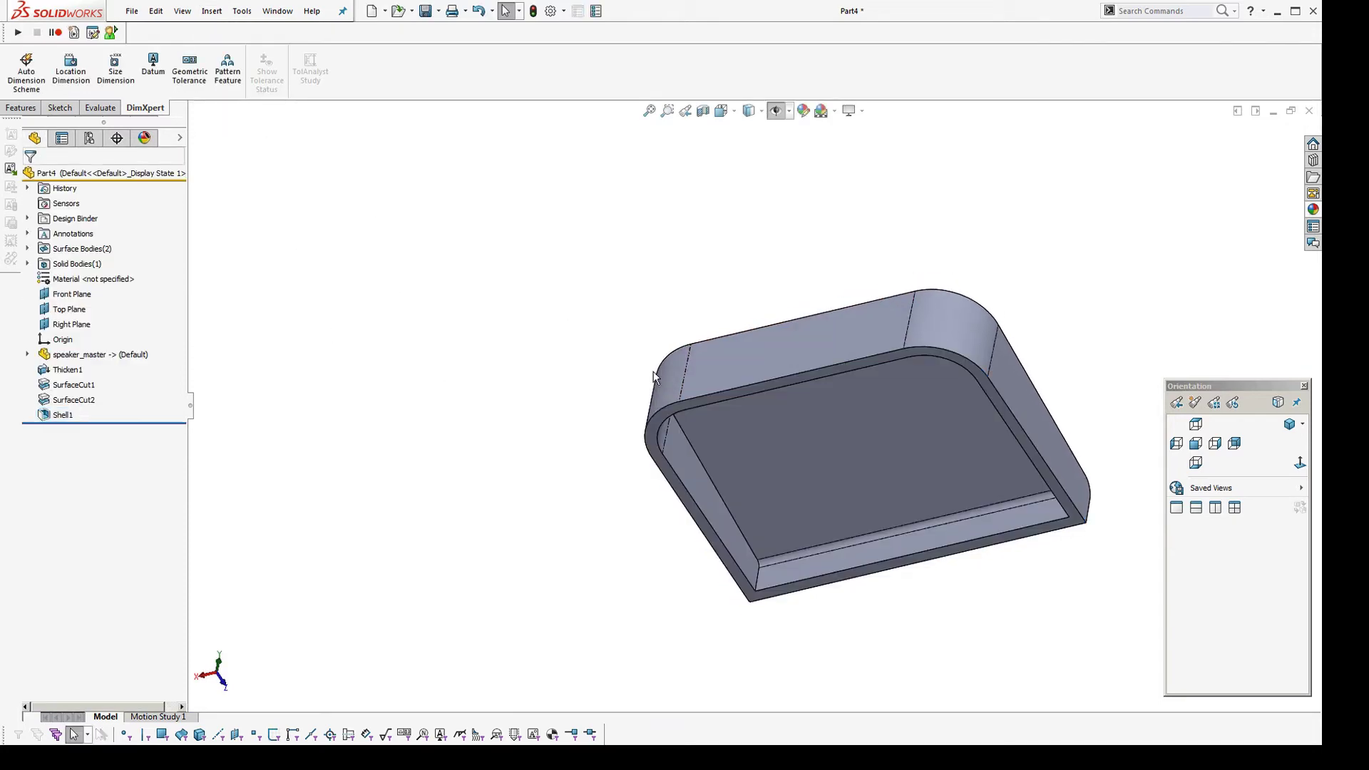
Save the shelled part as panel in the speakerInserPart folder
key(ctrl+s)
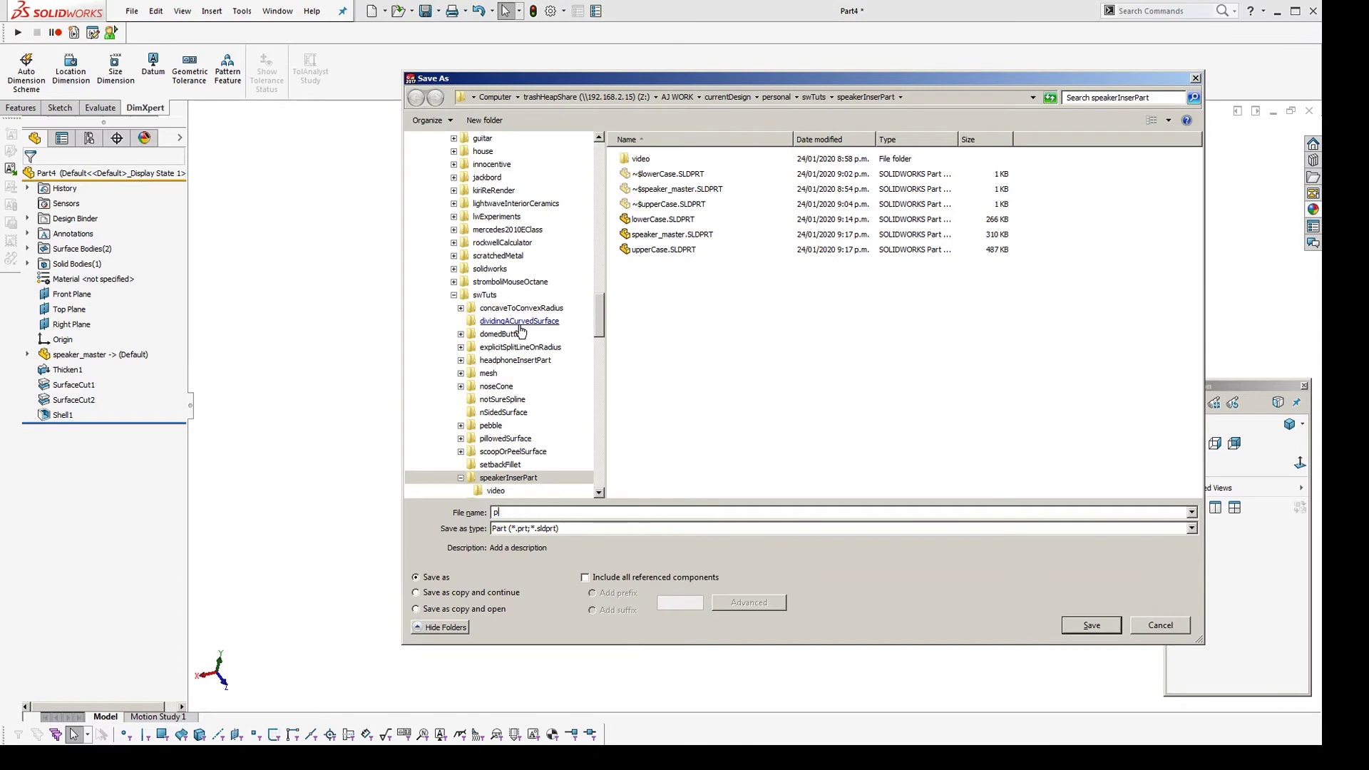
text(panel)
key(Return)
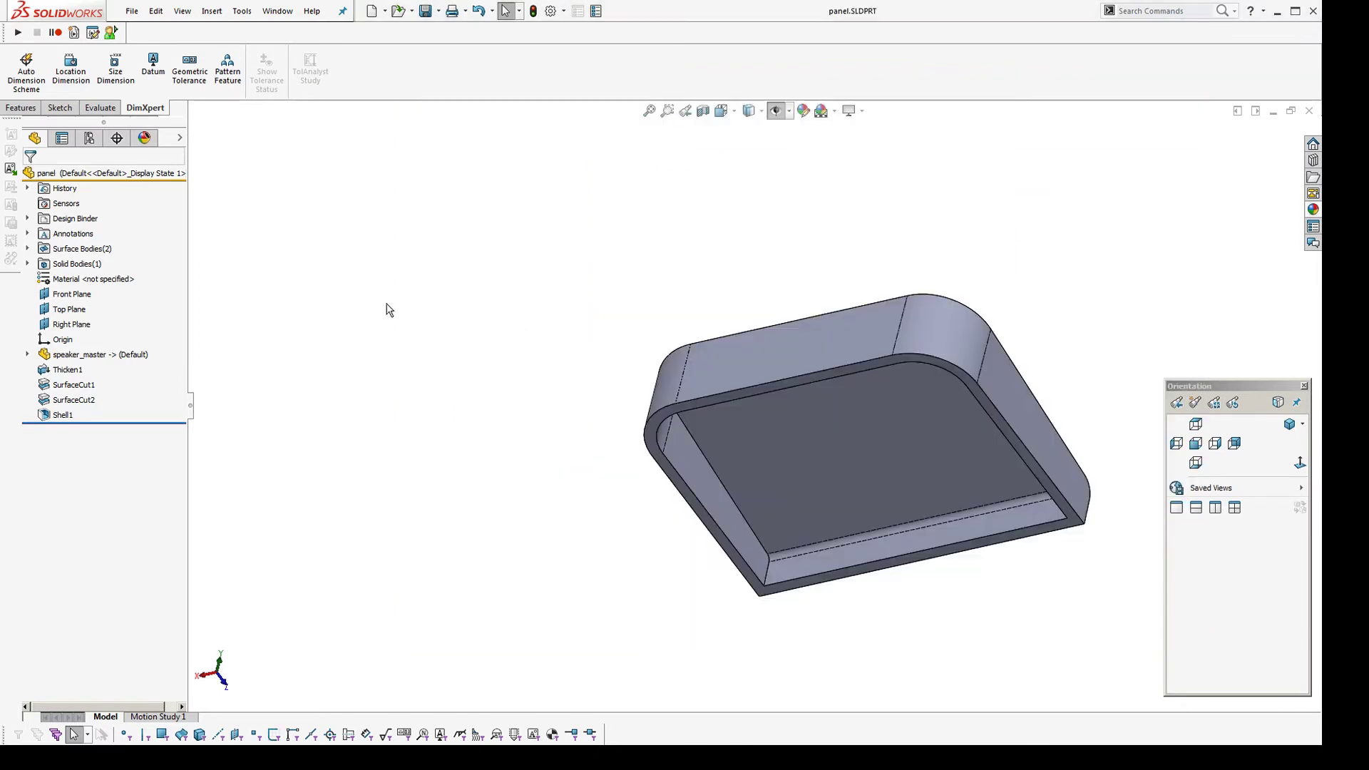
Create a new assembly and insert the lowerCase part at its origin
middle_drag(388, 309, 529, 491)
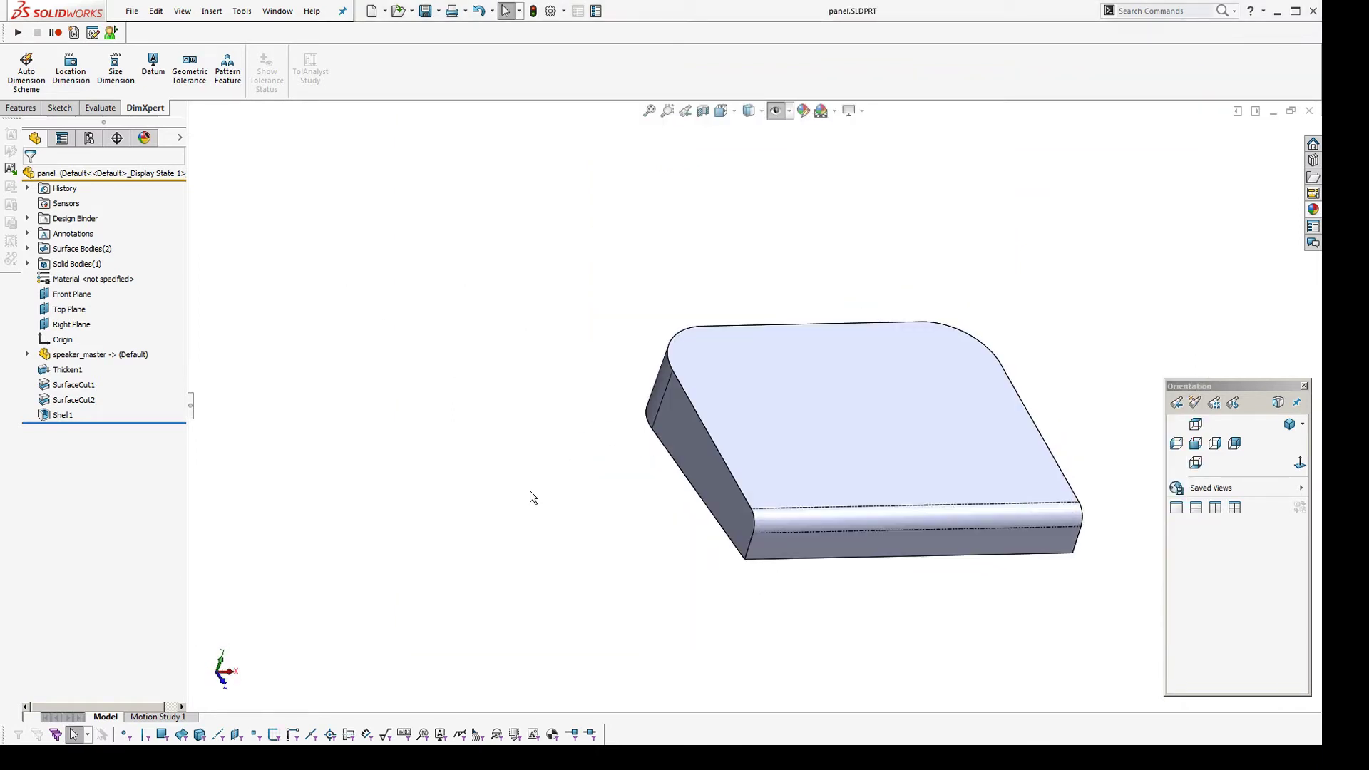
key(ctrl+n)
click(417, 332)
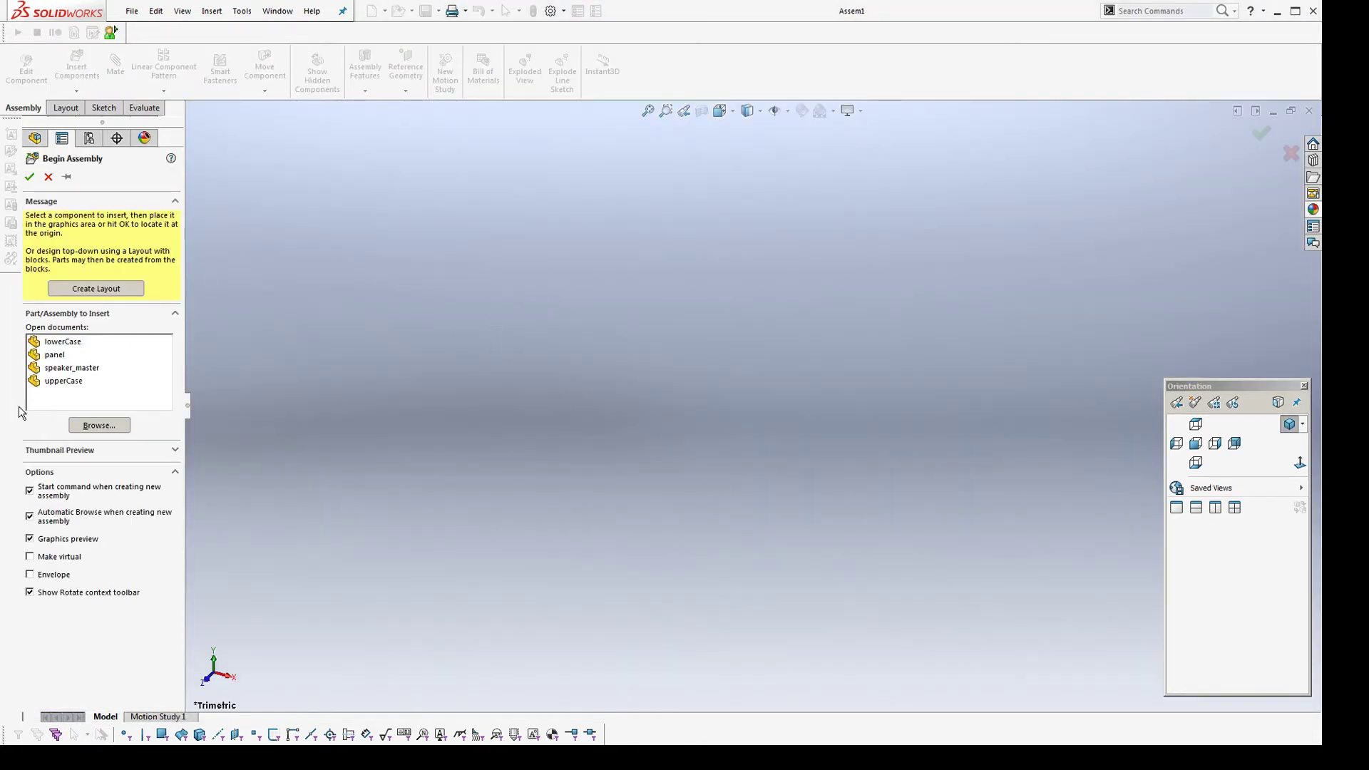
click(57, 342)
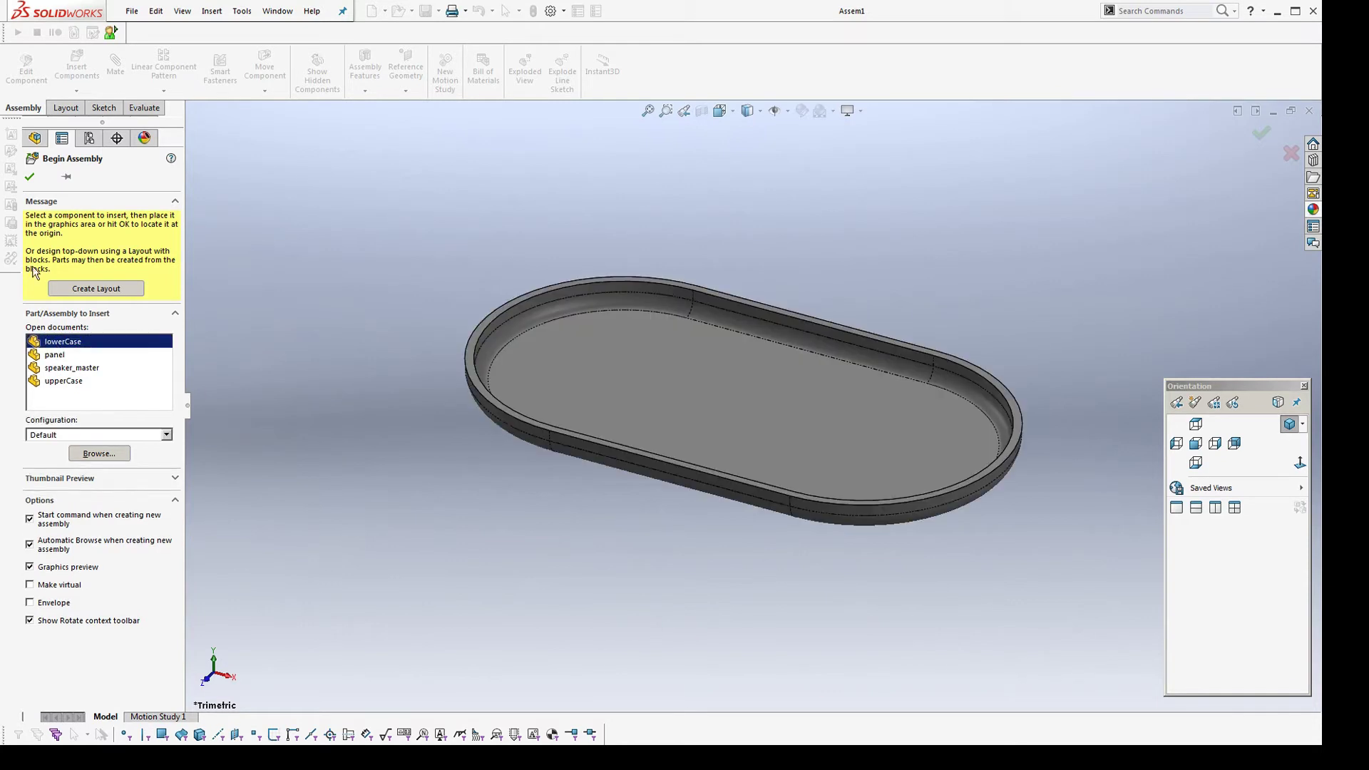
click(29, 177)
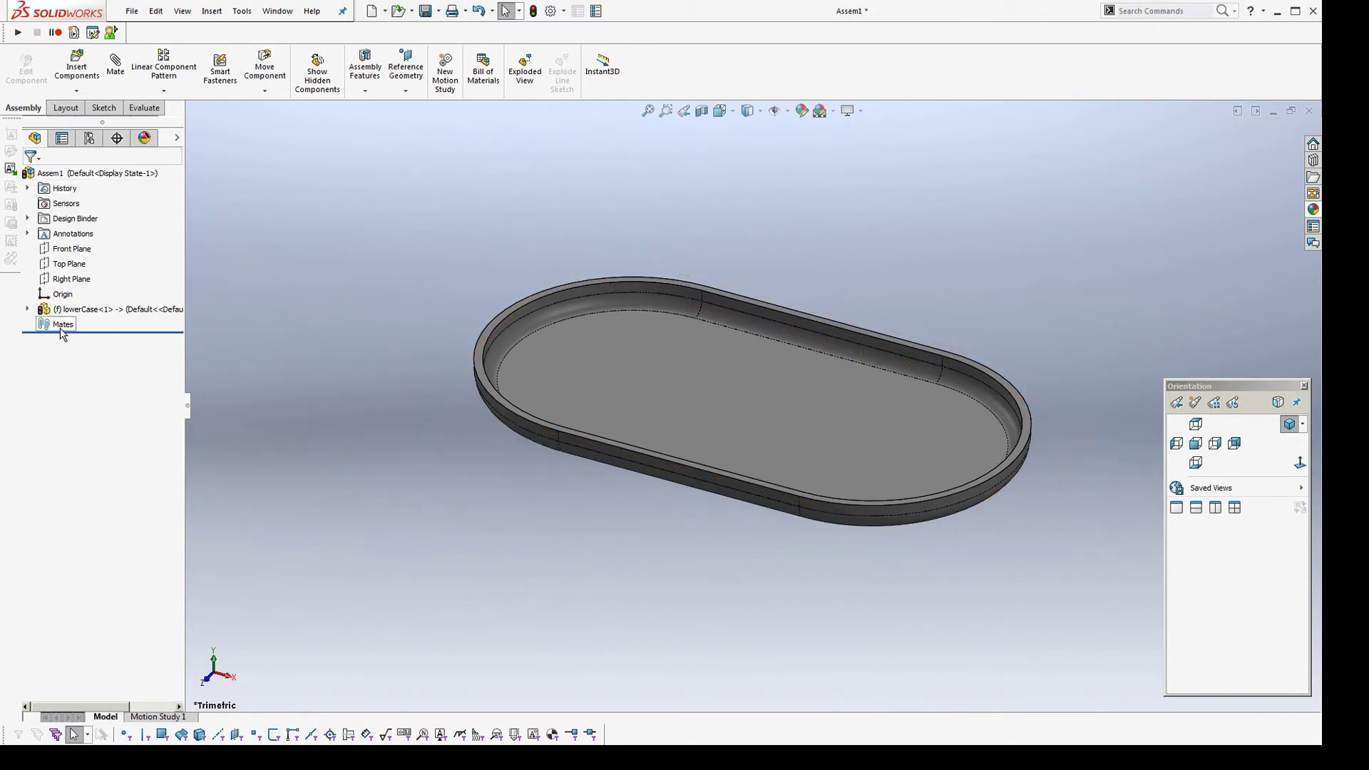
Float the lowerCase component and mate its origin to the assembly's origin
right_click(57, 310)
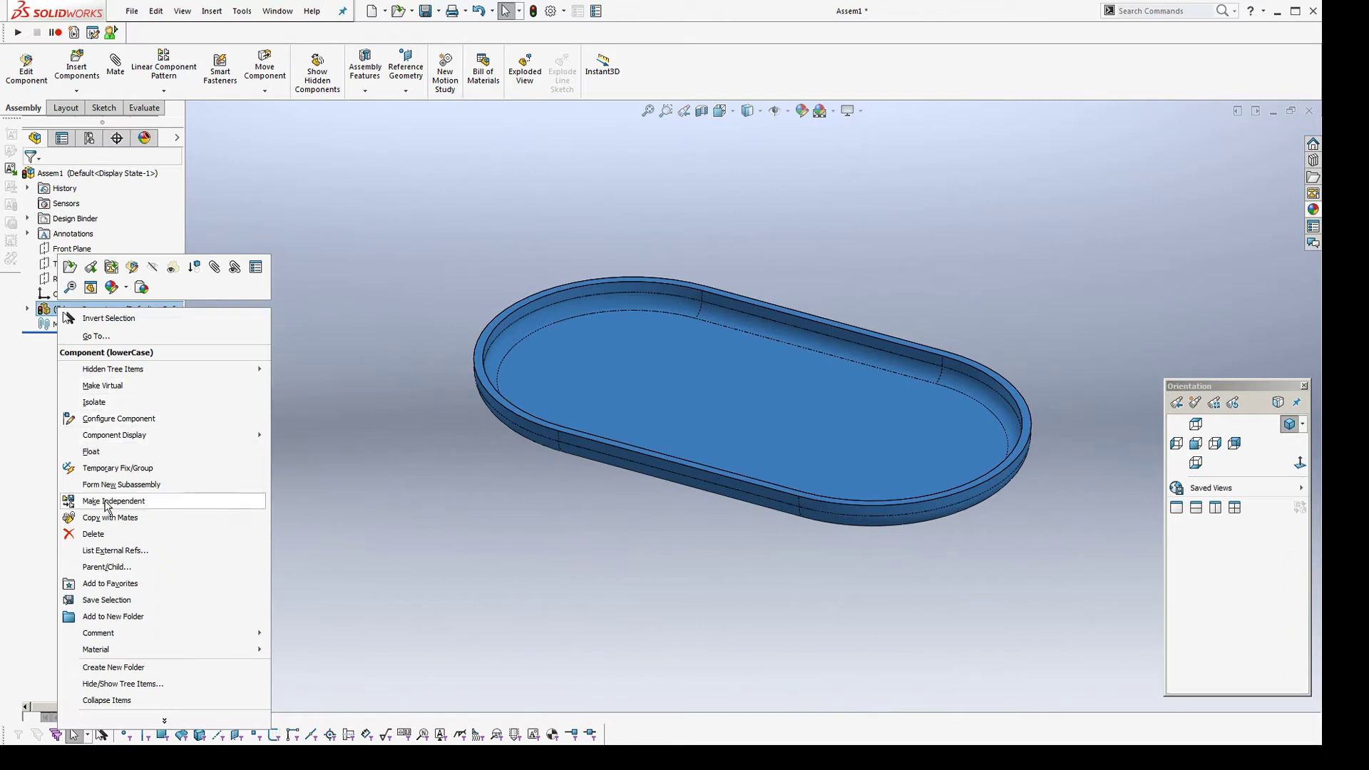
click(107, 451)
click(27, 311)
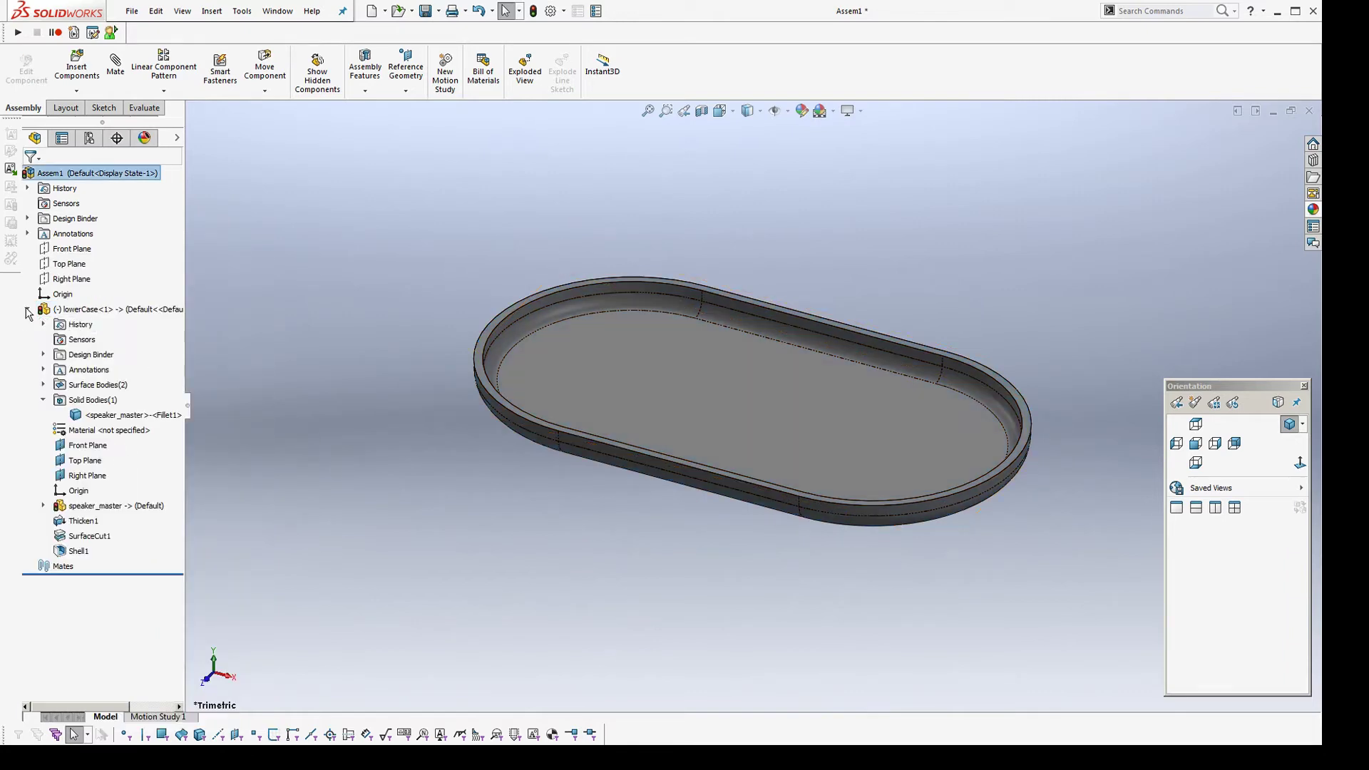
click(77, 490)
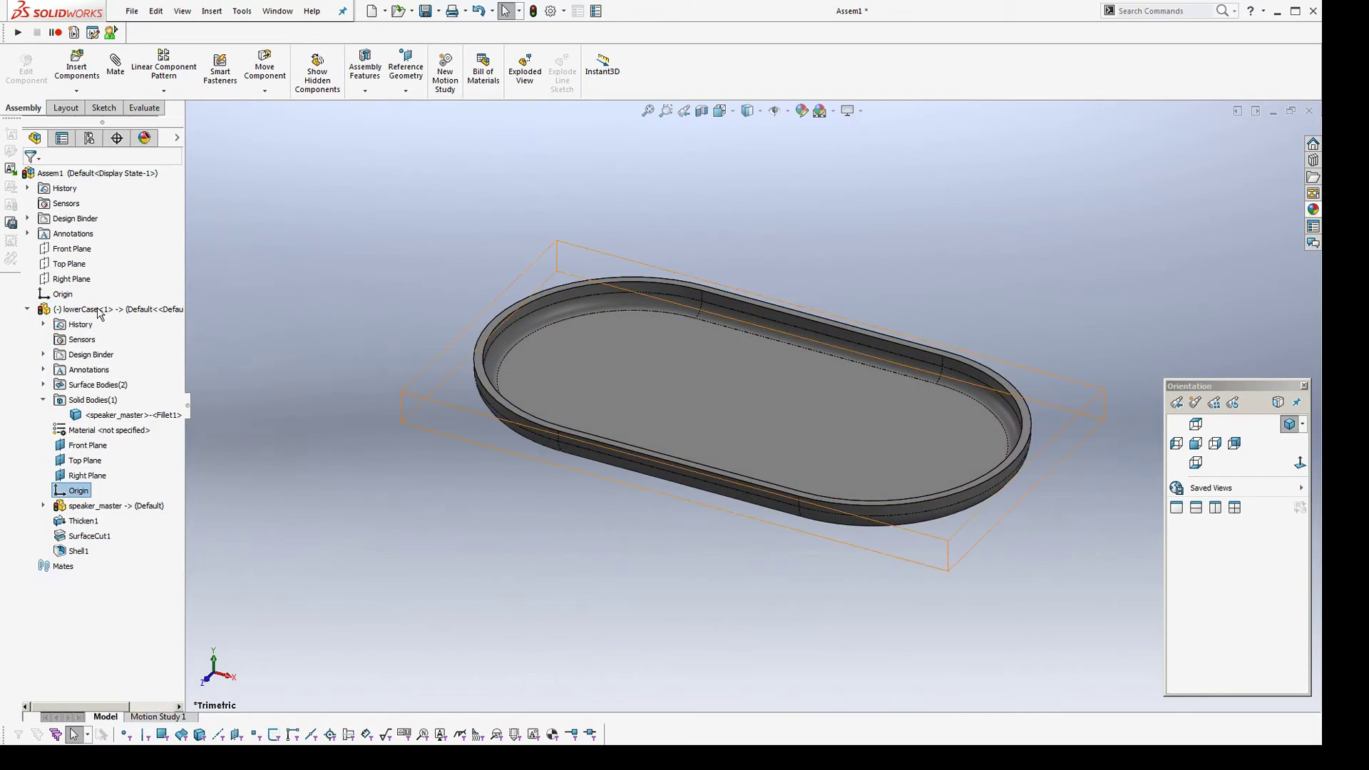
click(70, 296)
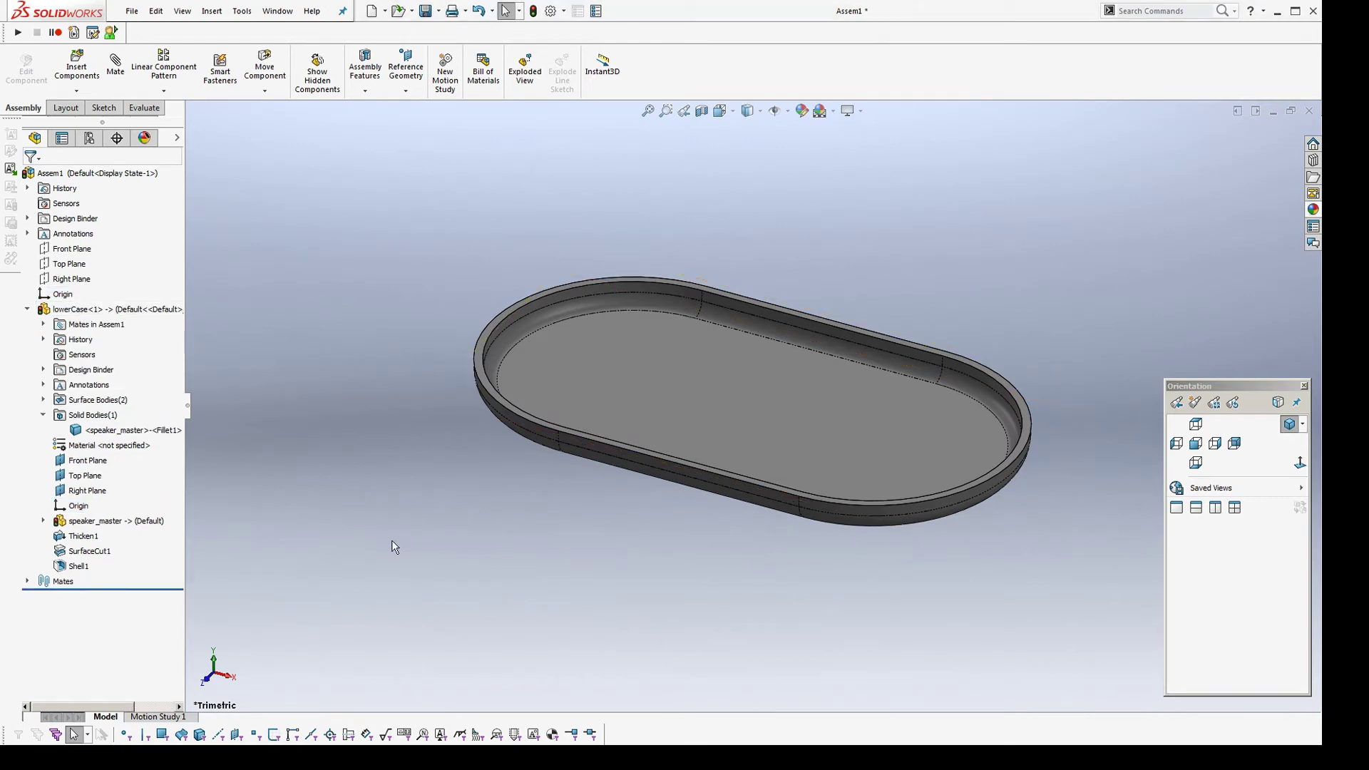
Change the assembly's background scene to plain white
middle_drag(392, 541, 663, 503)
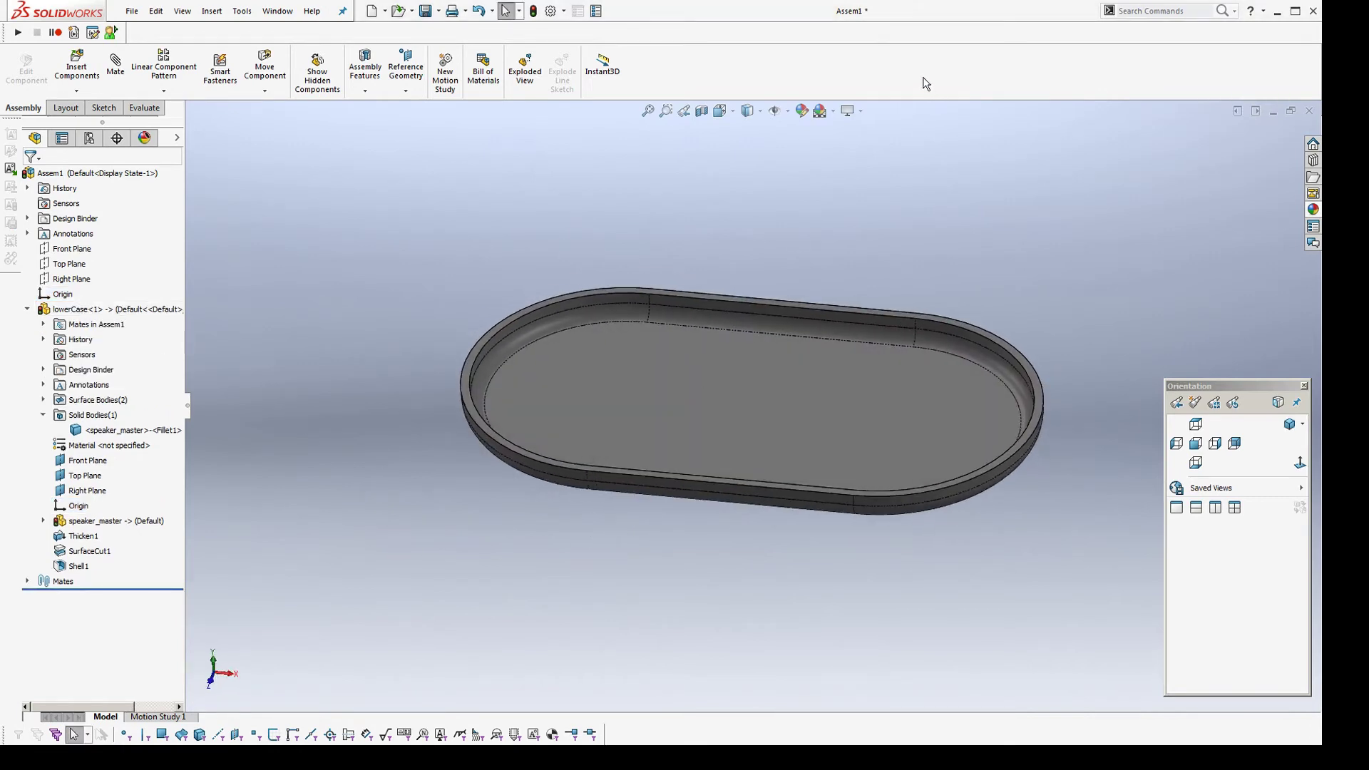
click(832, 113)
click(856, 147)
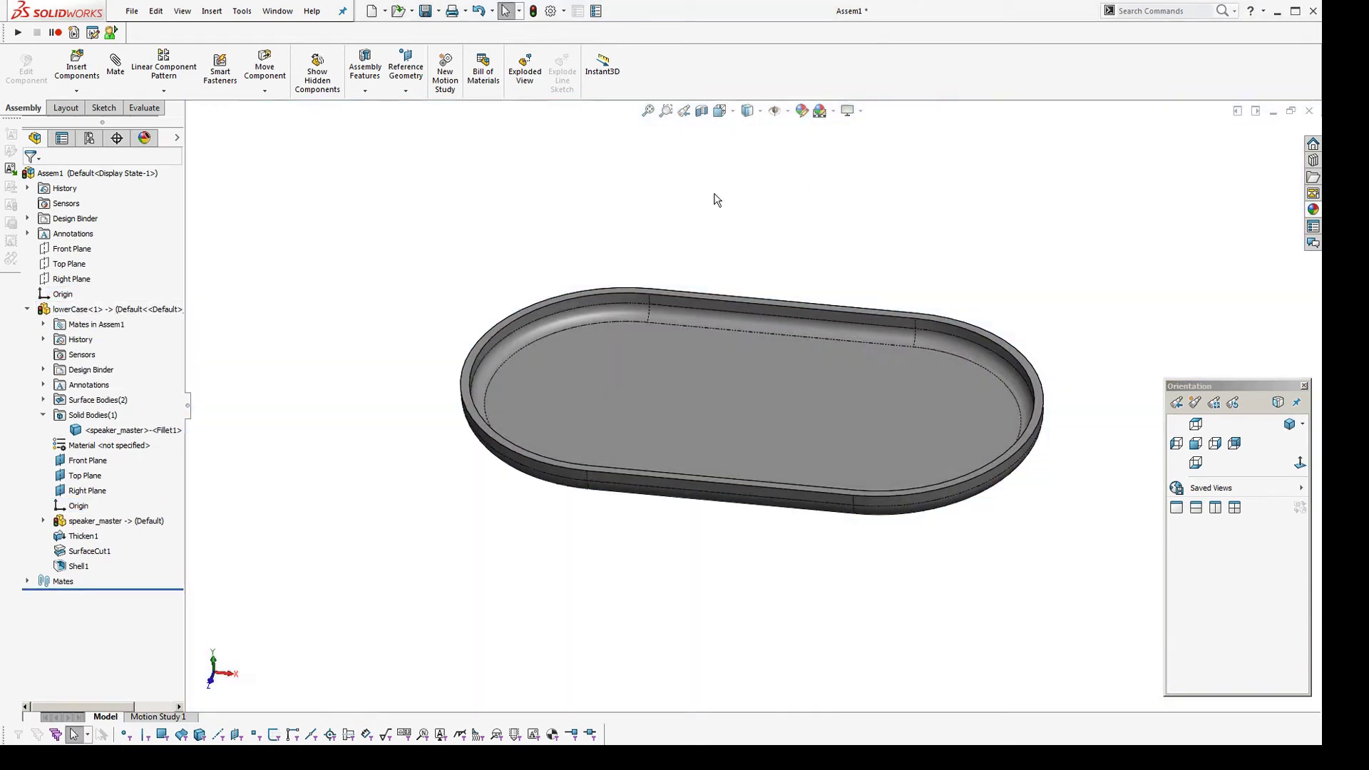
Insert the existing upperCase part into the assembly
click(212, 12)
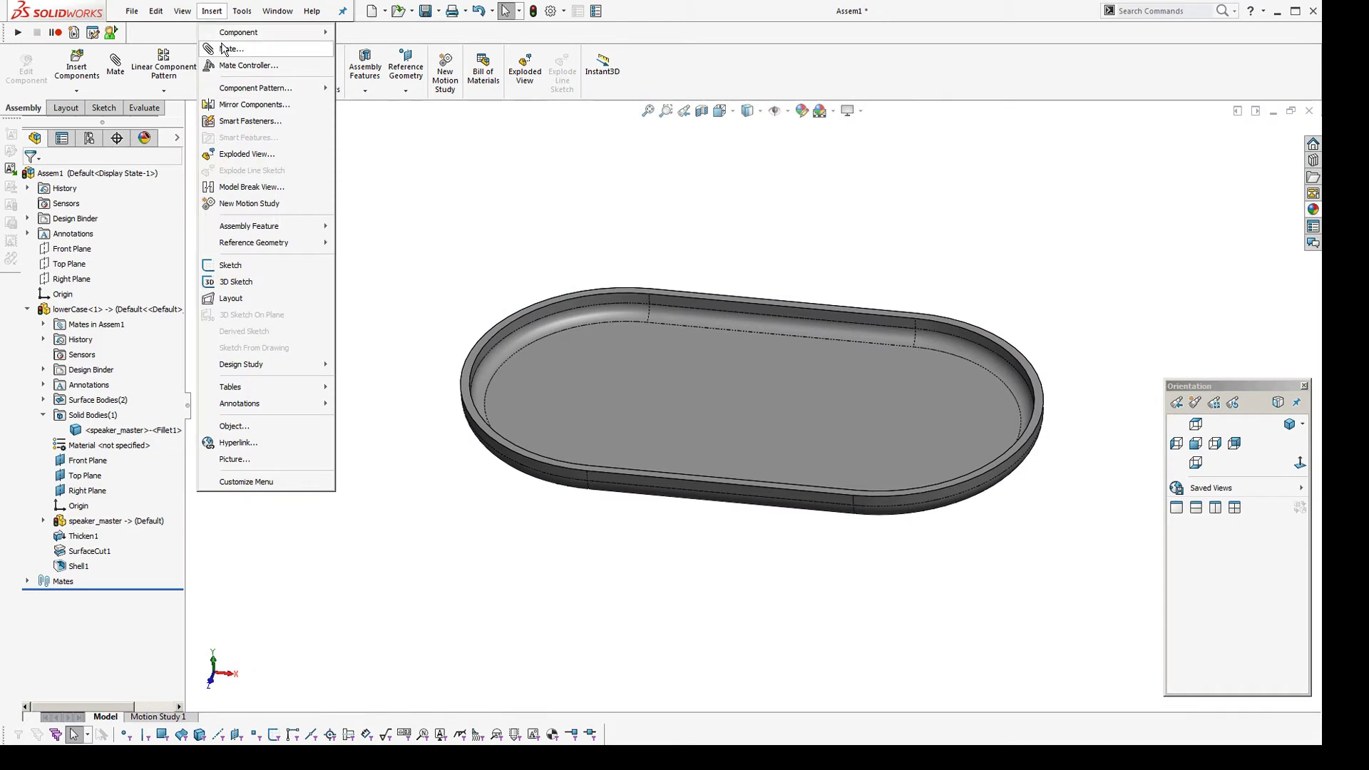
click(397, 37)
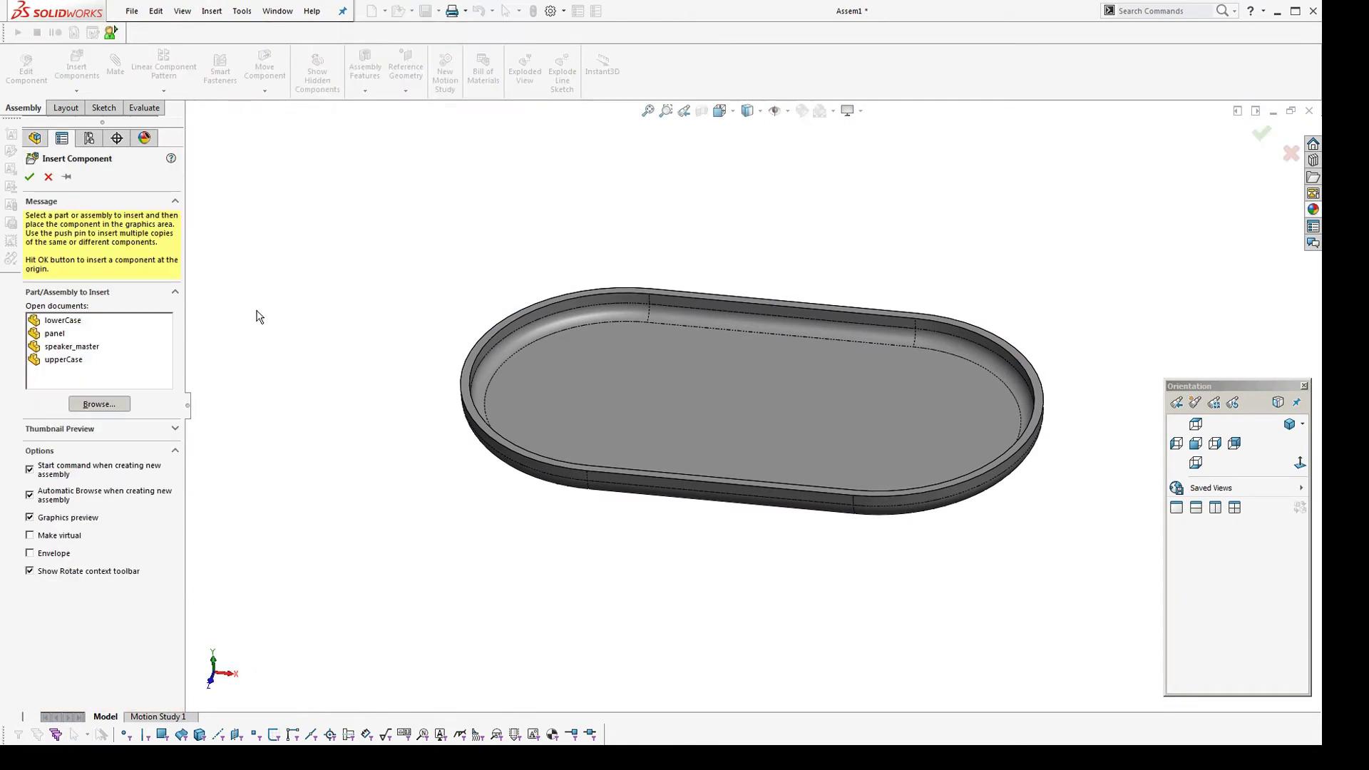
click(62, 360)
click(29, 177)
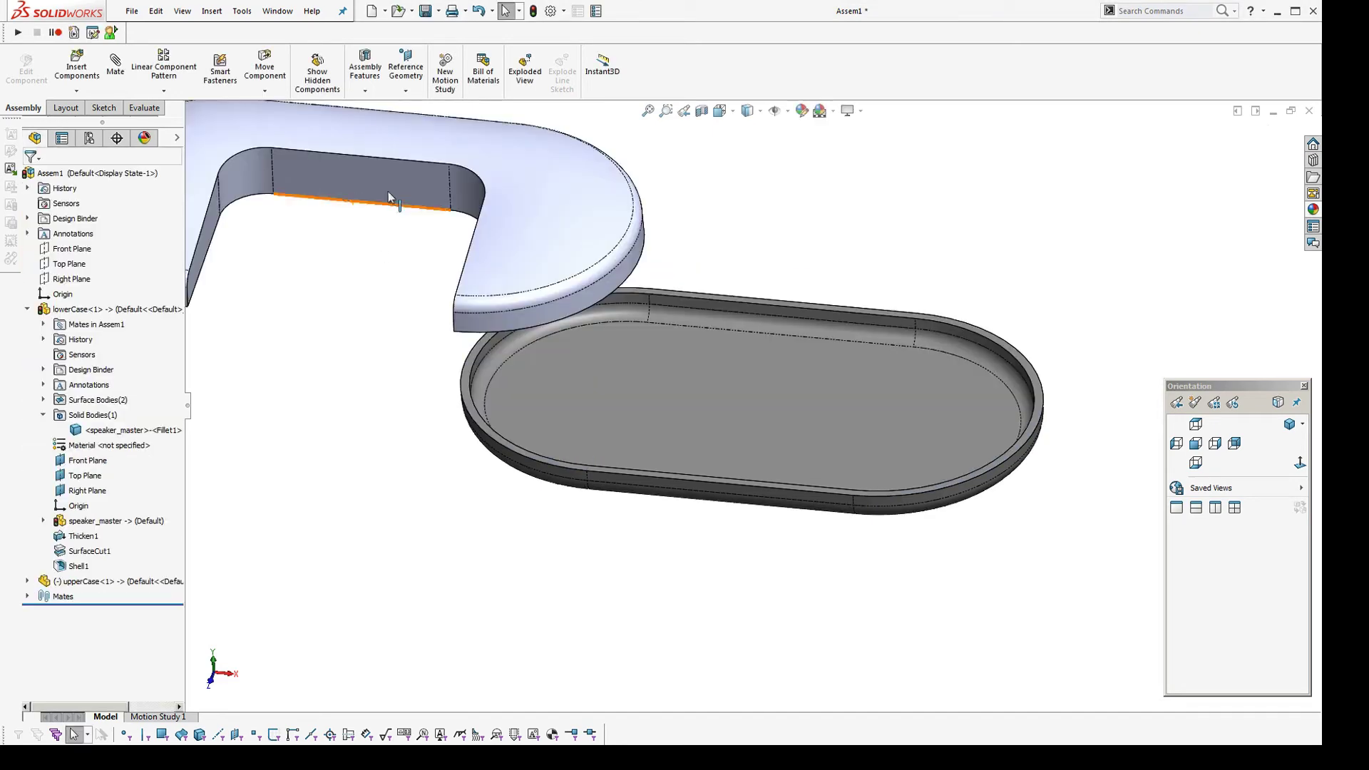
Mate the upperCase component's origin to the assembly's origin so it sits on the lower case
click(27, 581)
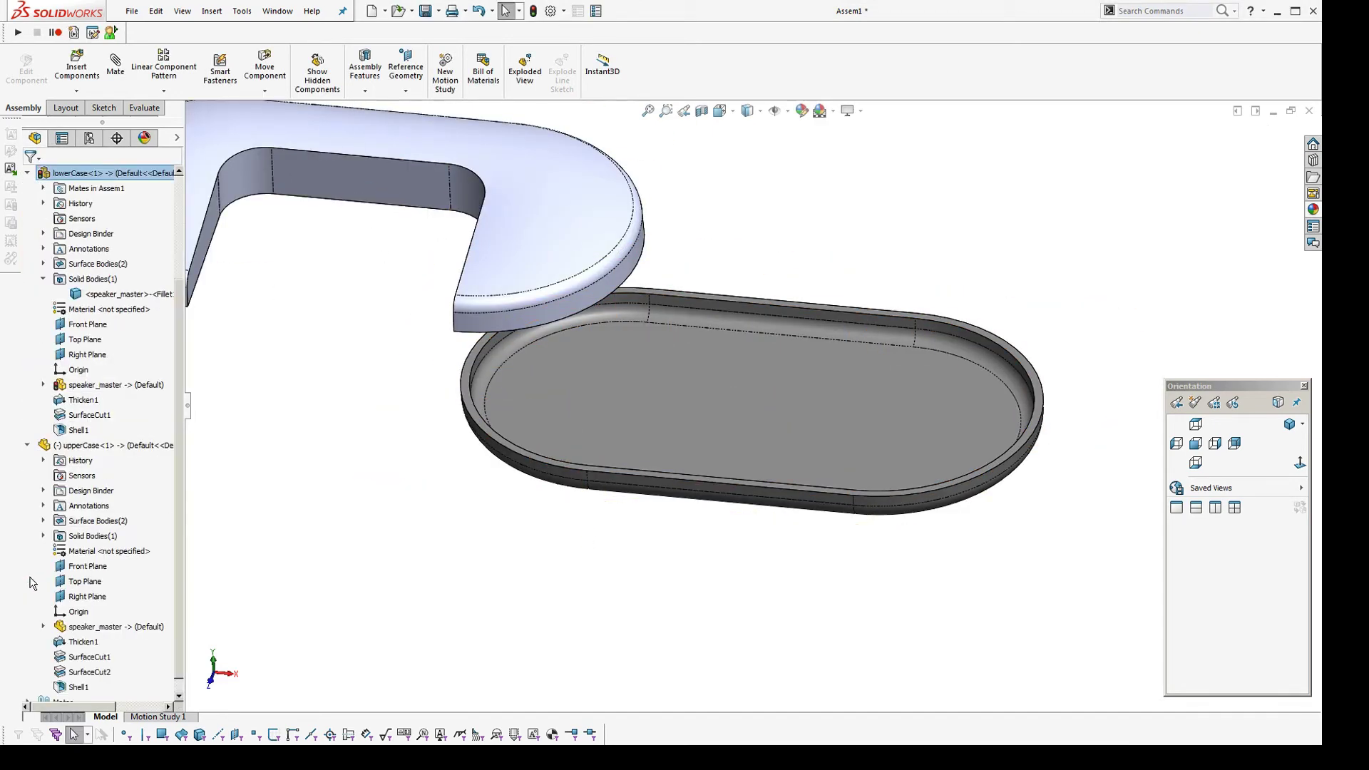
scroll(70, 285, up, 3)
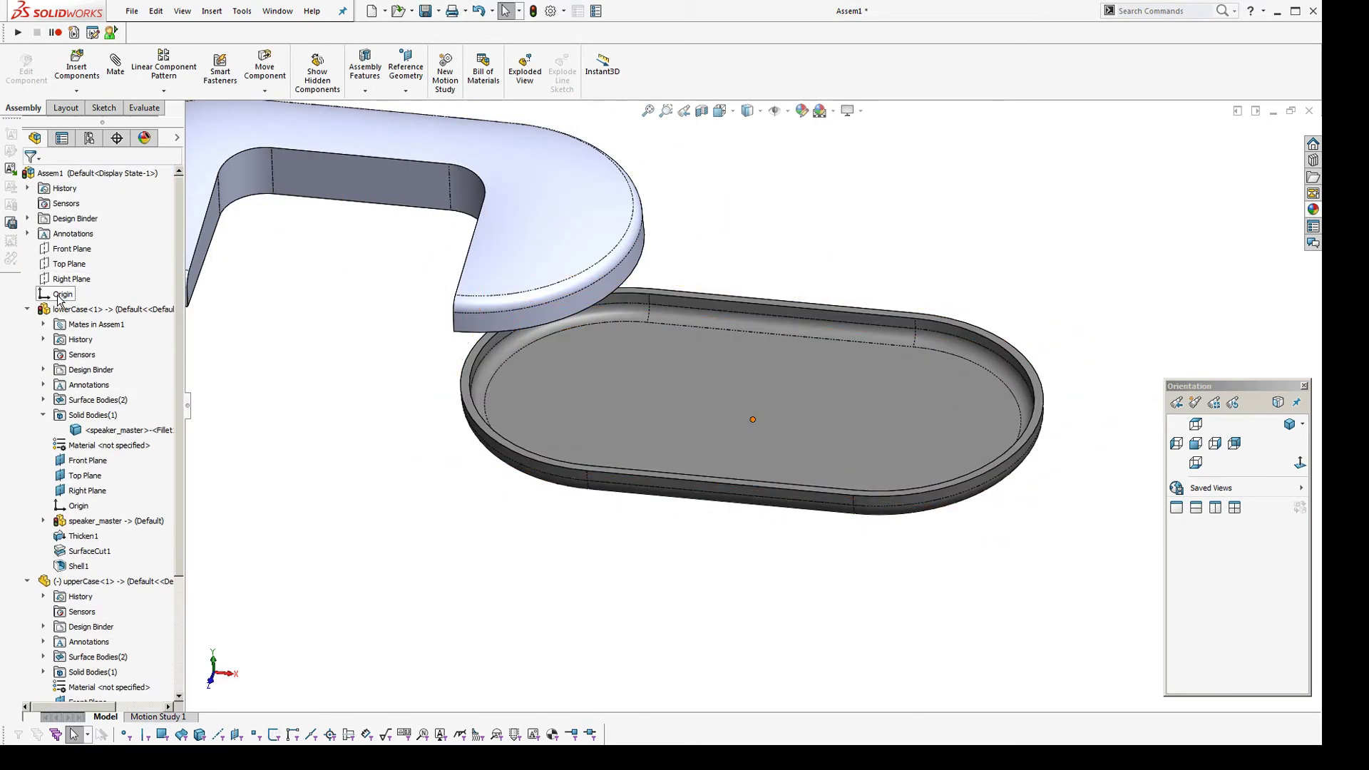
click(60, 295)
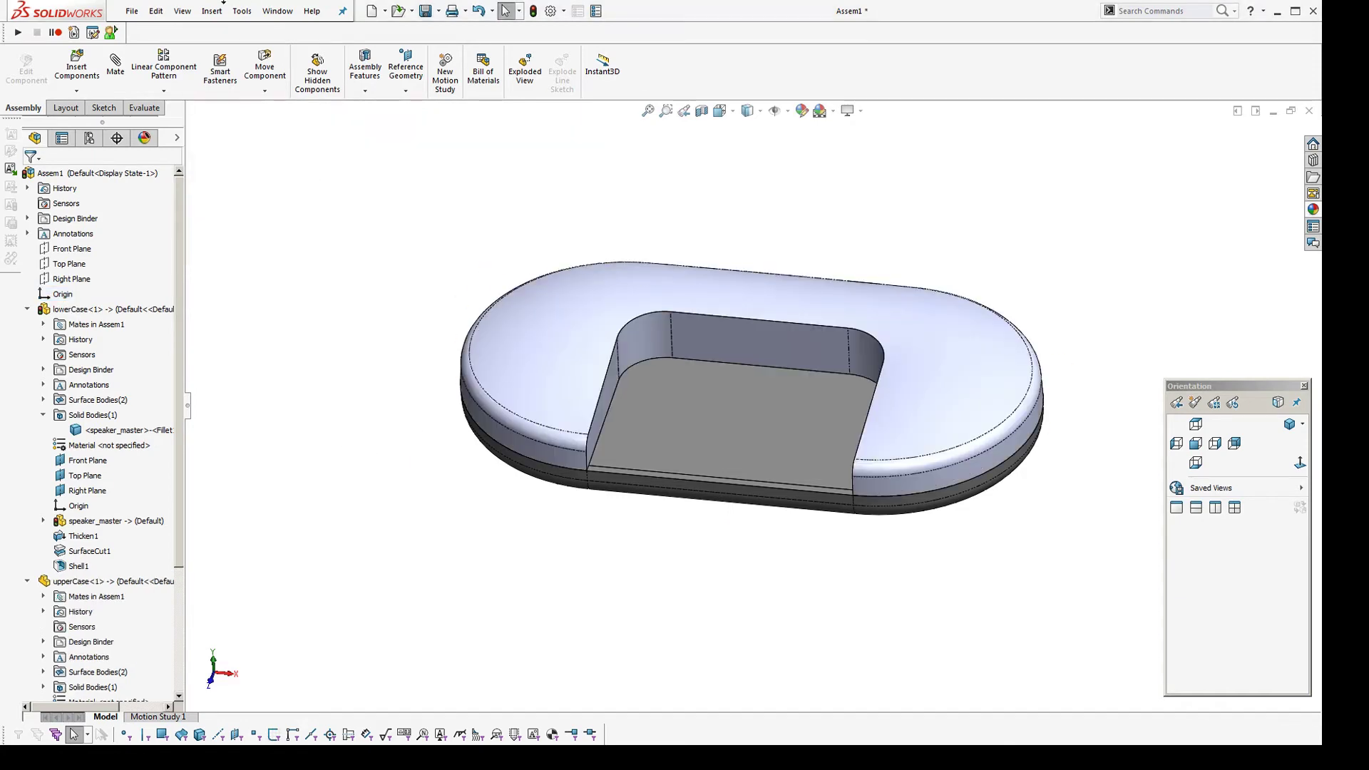
middle_drag(605, 360, 650, 415)
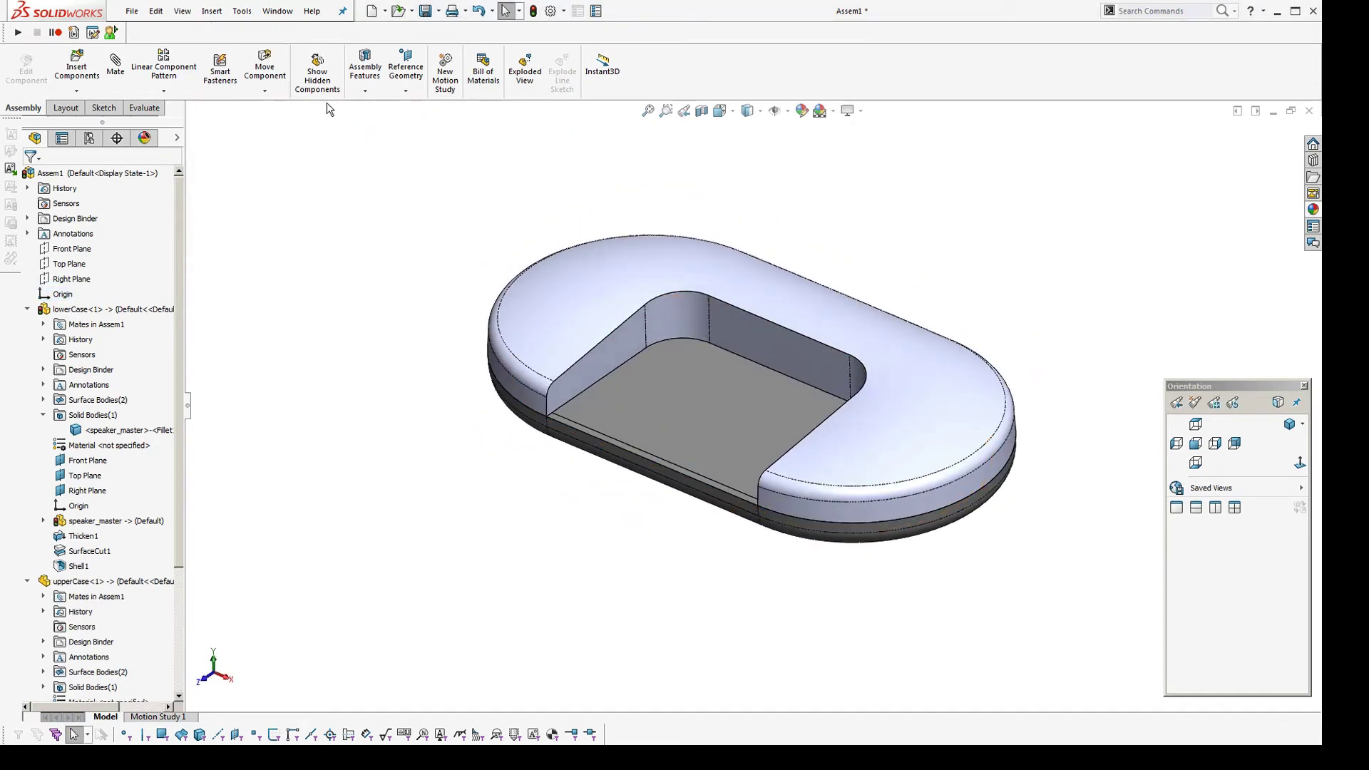
Insert the existing panel part at the assembly's origin
click(212, 11)
mouse_move(300, 33)
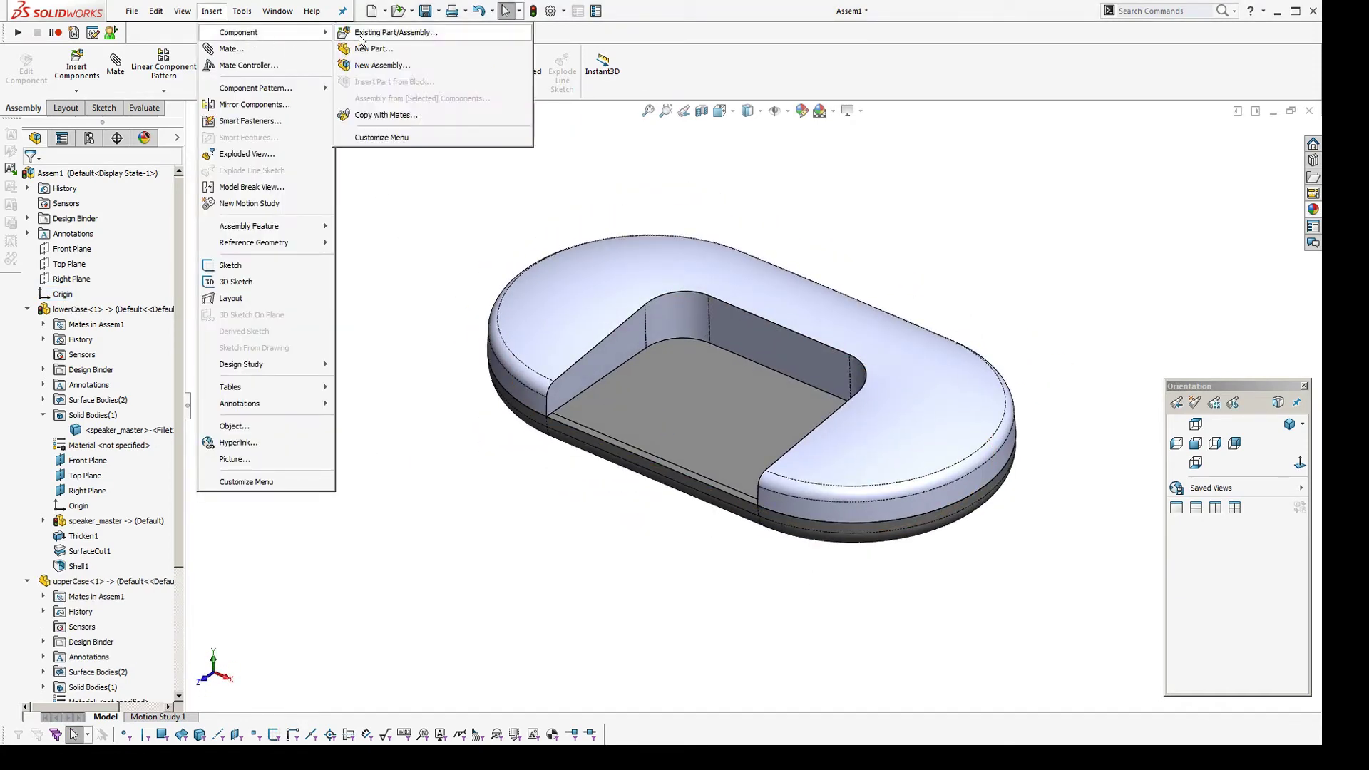
click(360, 35)
click(54, 335)
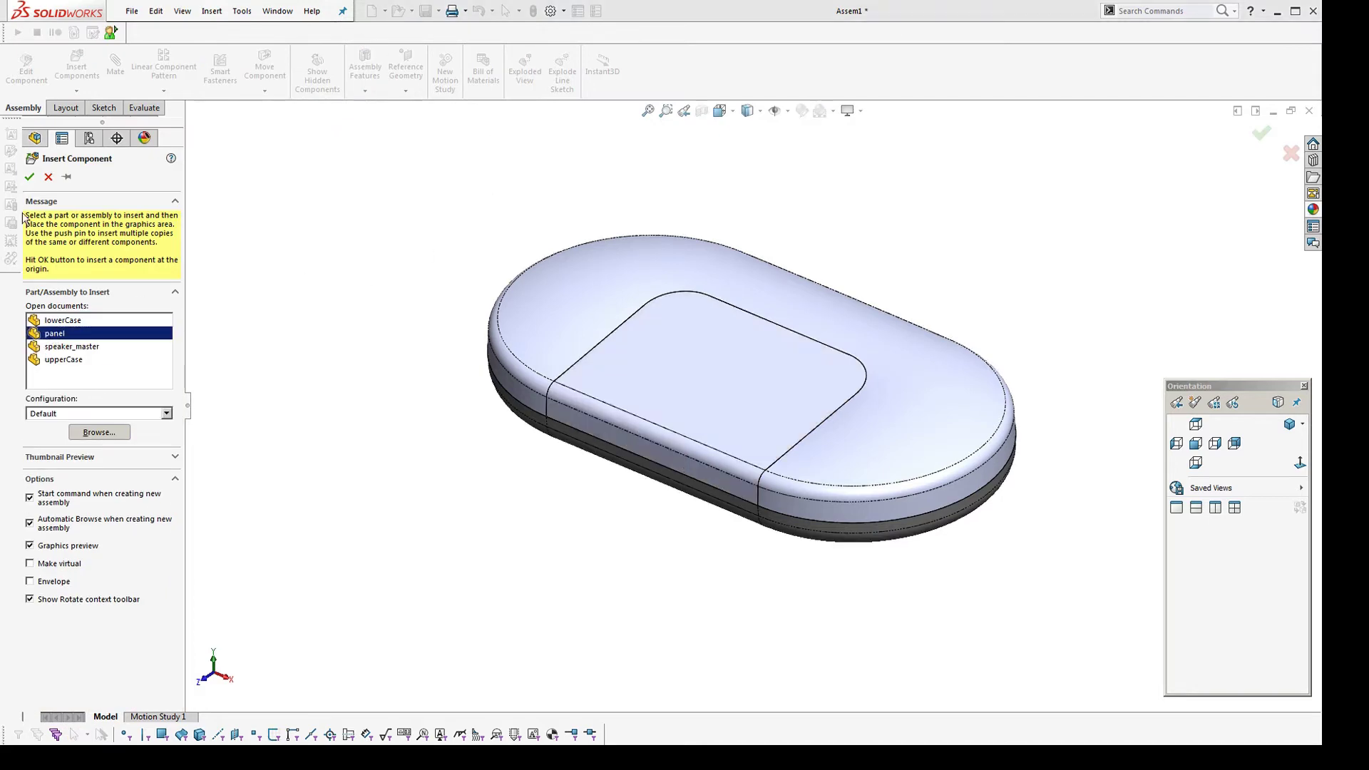
click(29, 178)
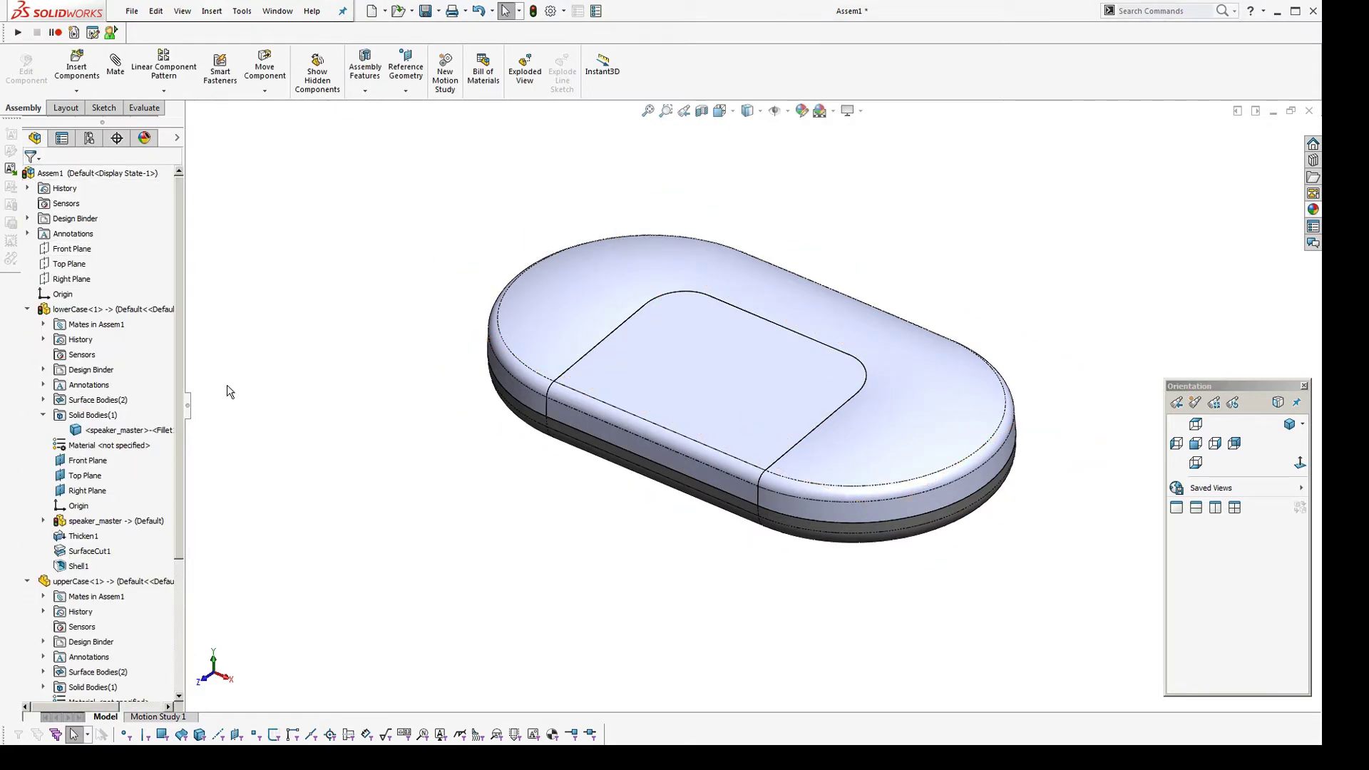
Float the fixed panel component and mate its origin to the assembly's origin
click(27, 309)
click(27, 325)
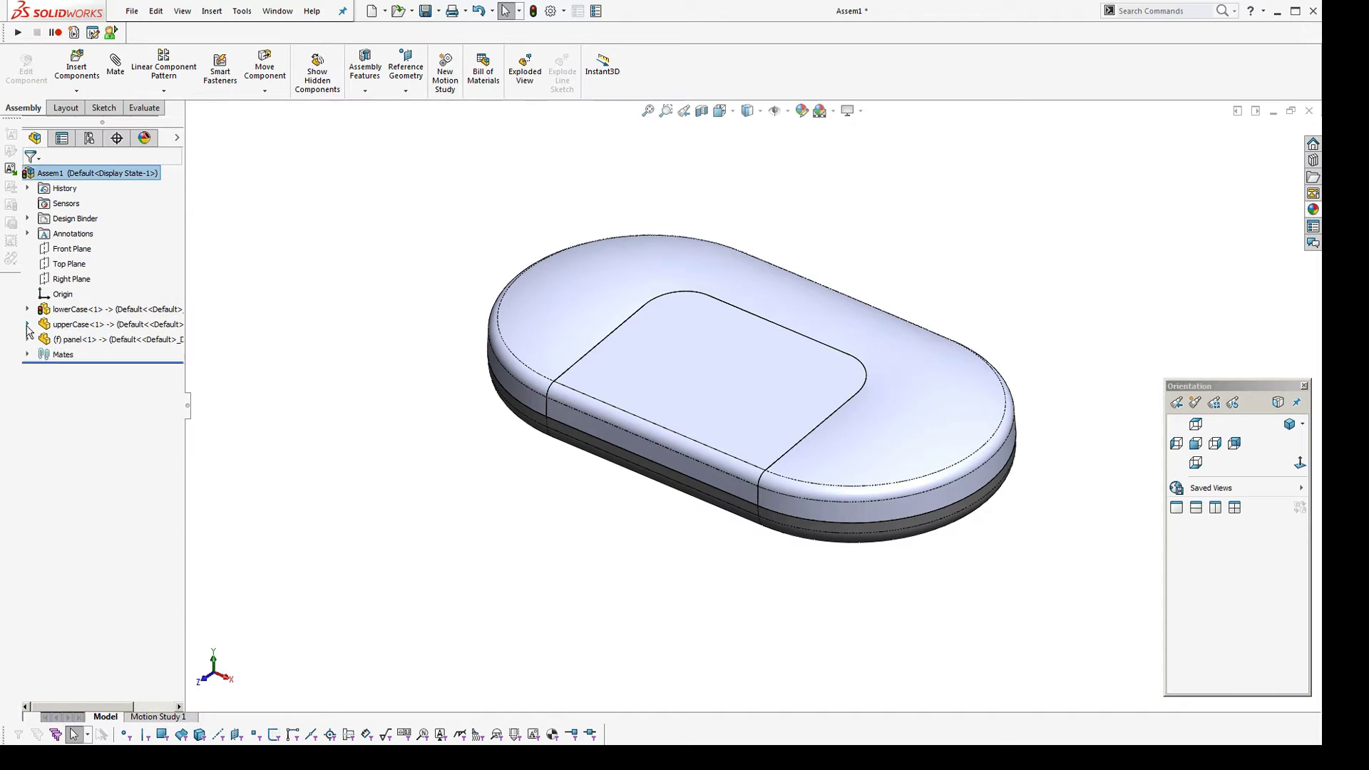
right_click(44, 341)
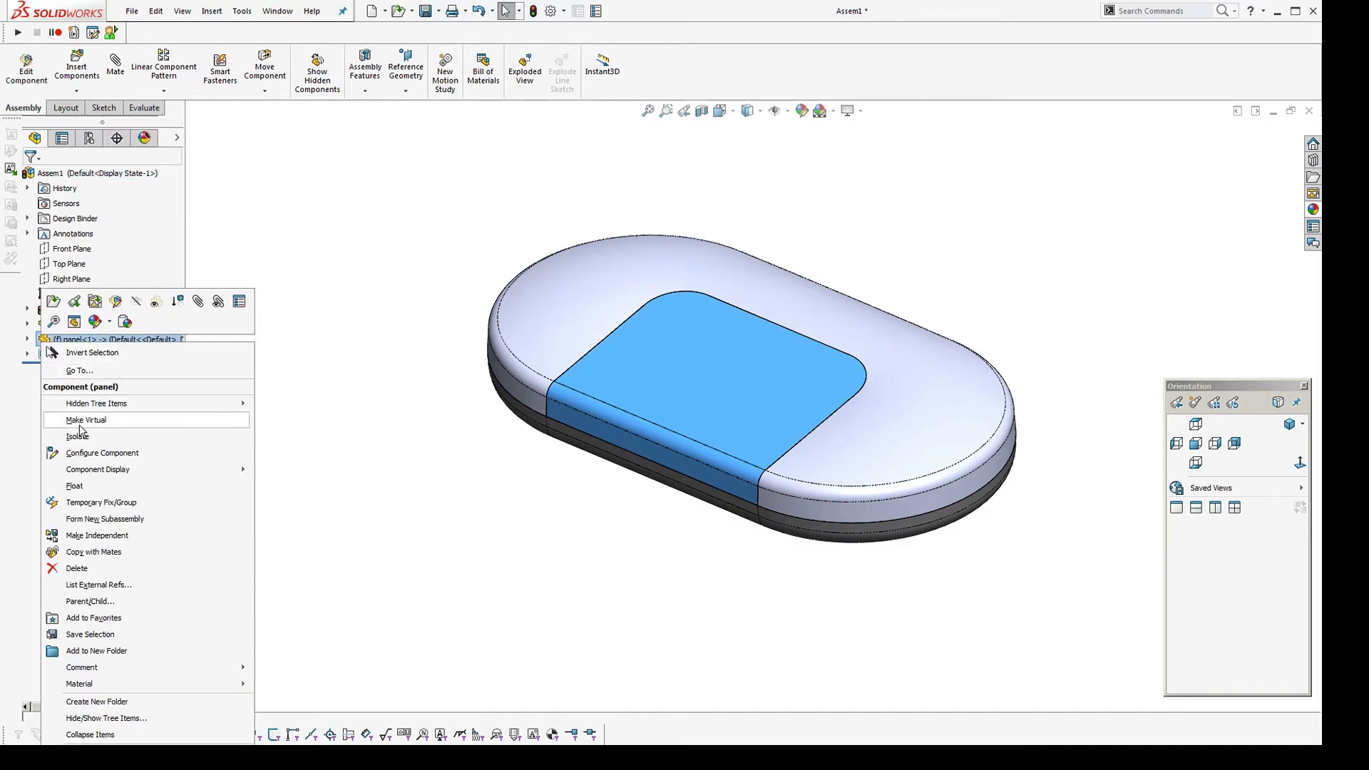
click(85, 488)
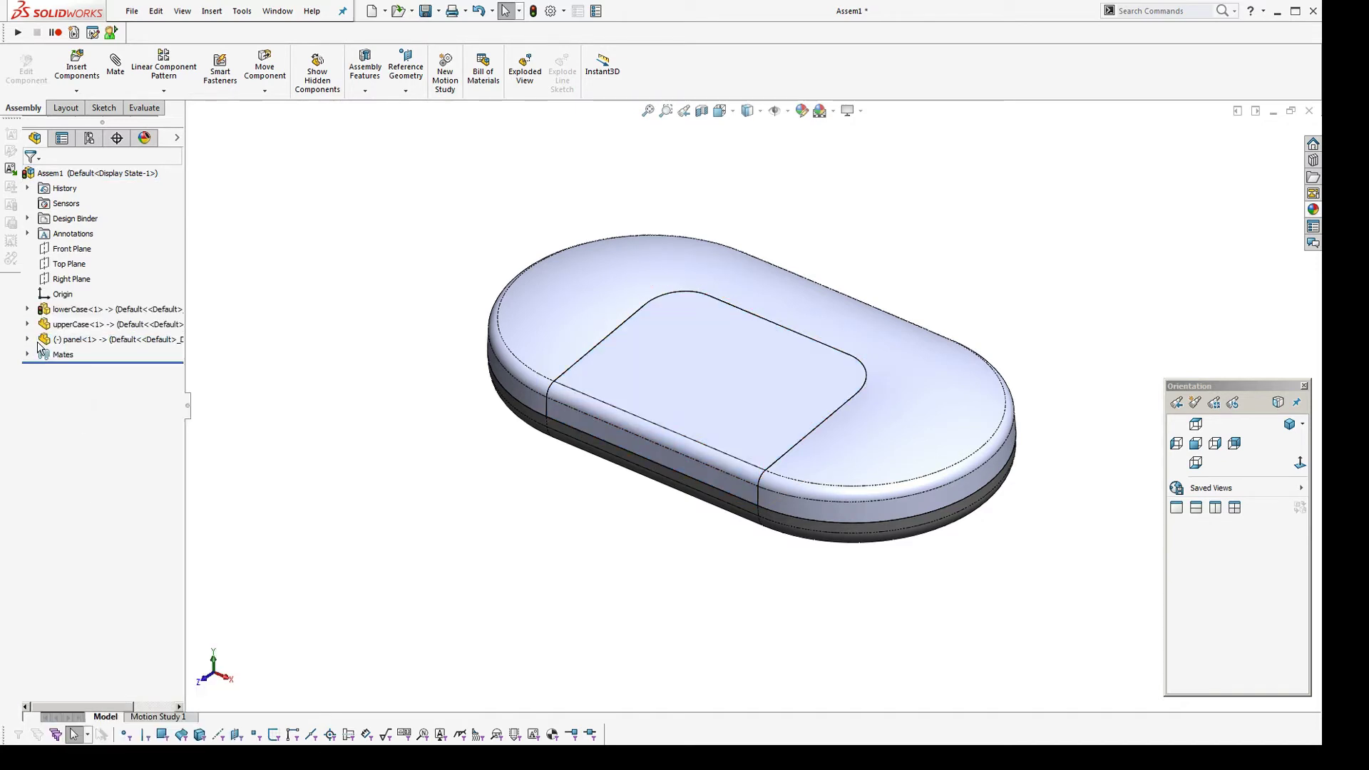
click(28, 340)
click(78, 506)
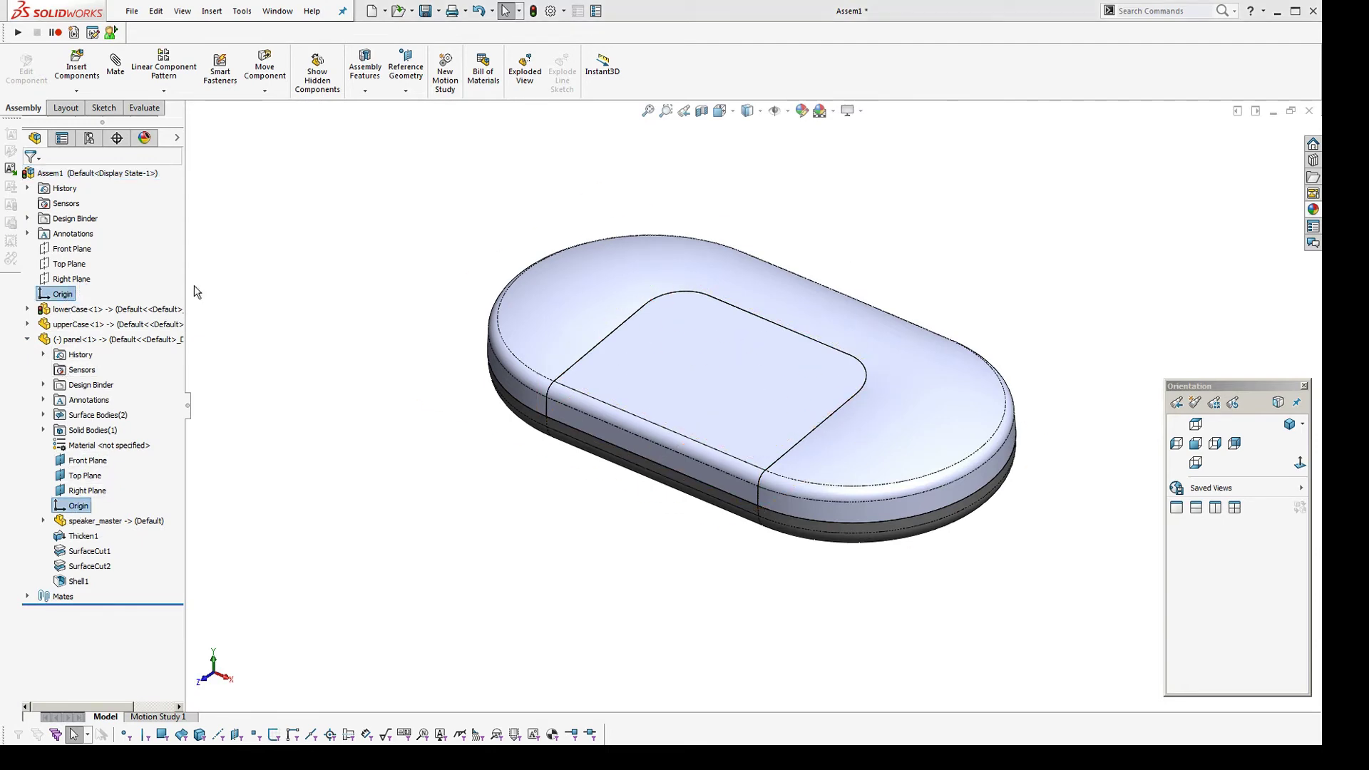
Save the assembly as Assem1.SLDASM in the speakerInserPart folder
middle_drag(738, 460, 891, 506)
key(ctrl+s)
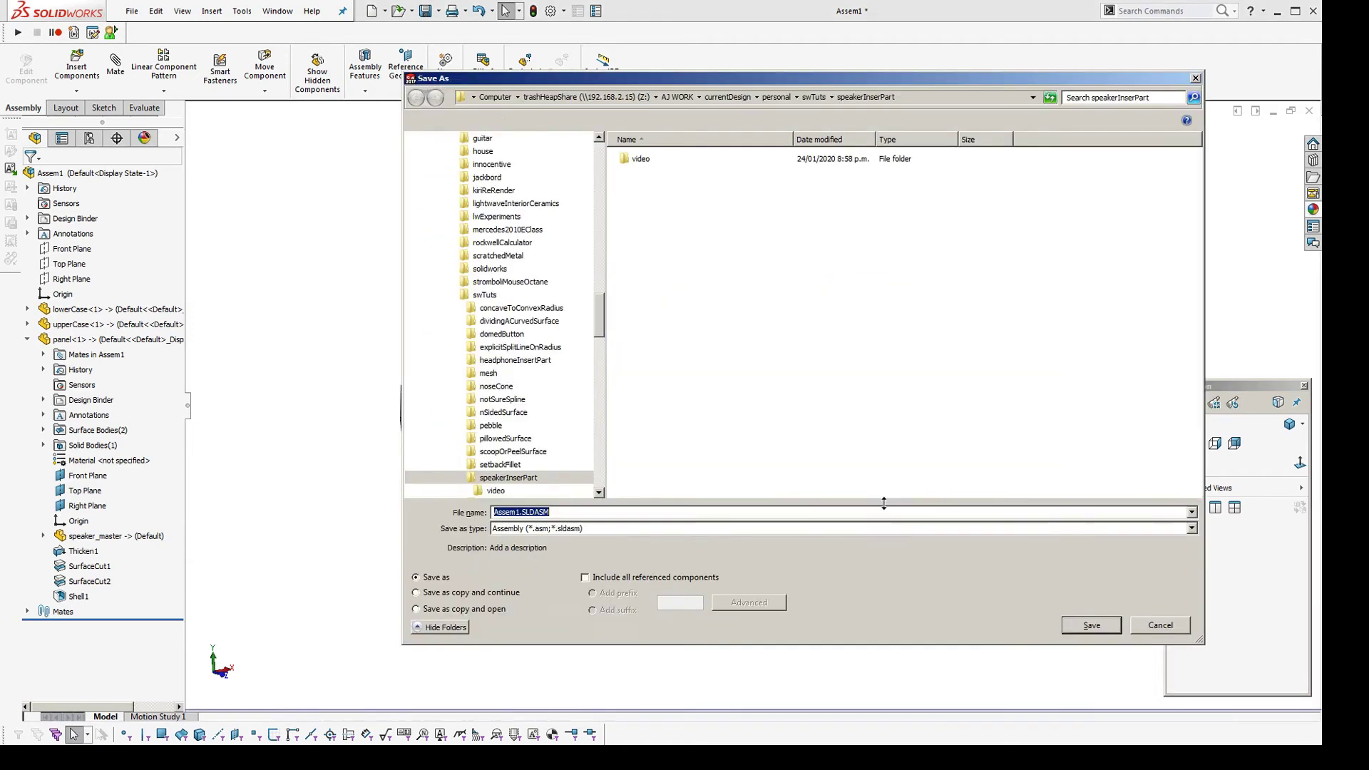
key(Return)
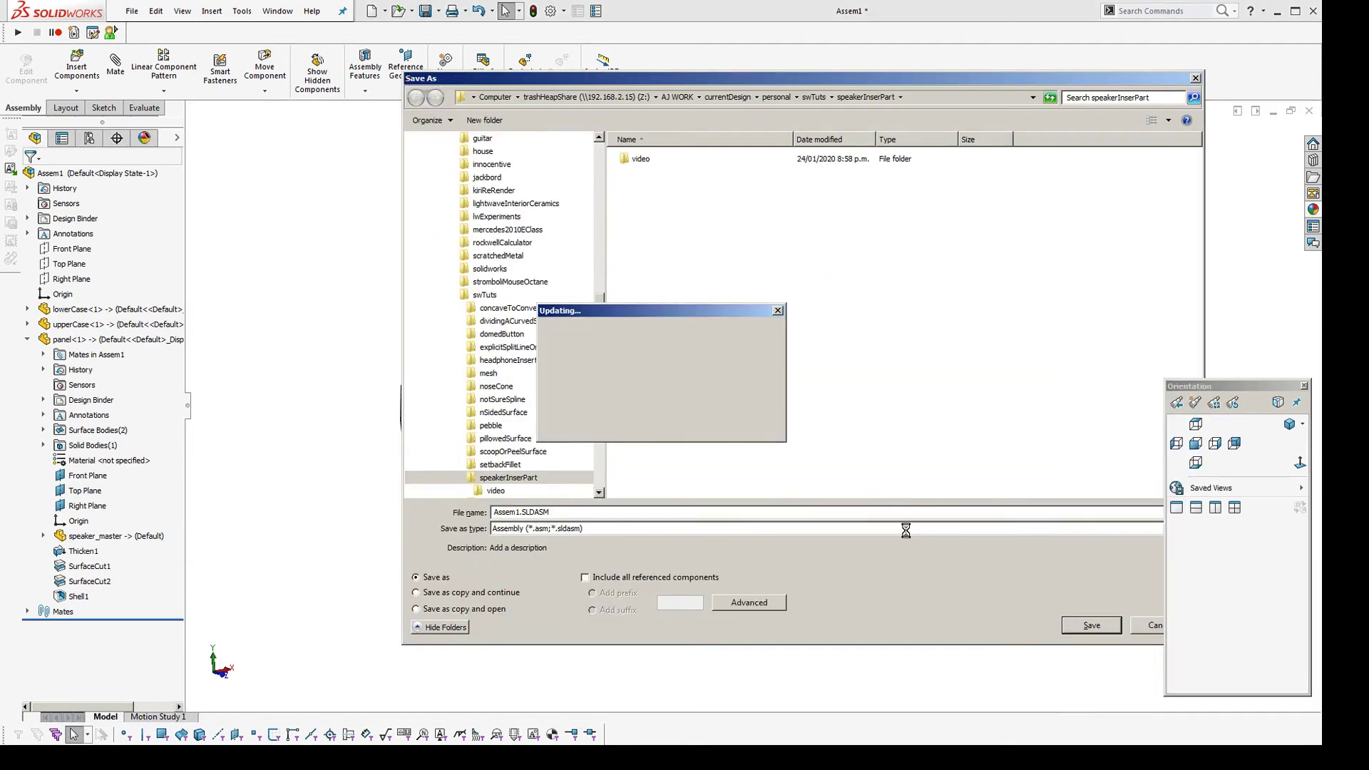
Apply a dark grey colour to the entire panel part and return to the Assem1 assembly
click(277, 10)
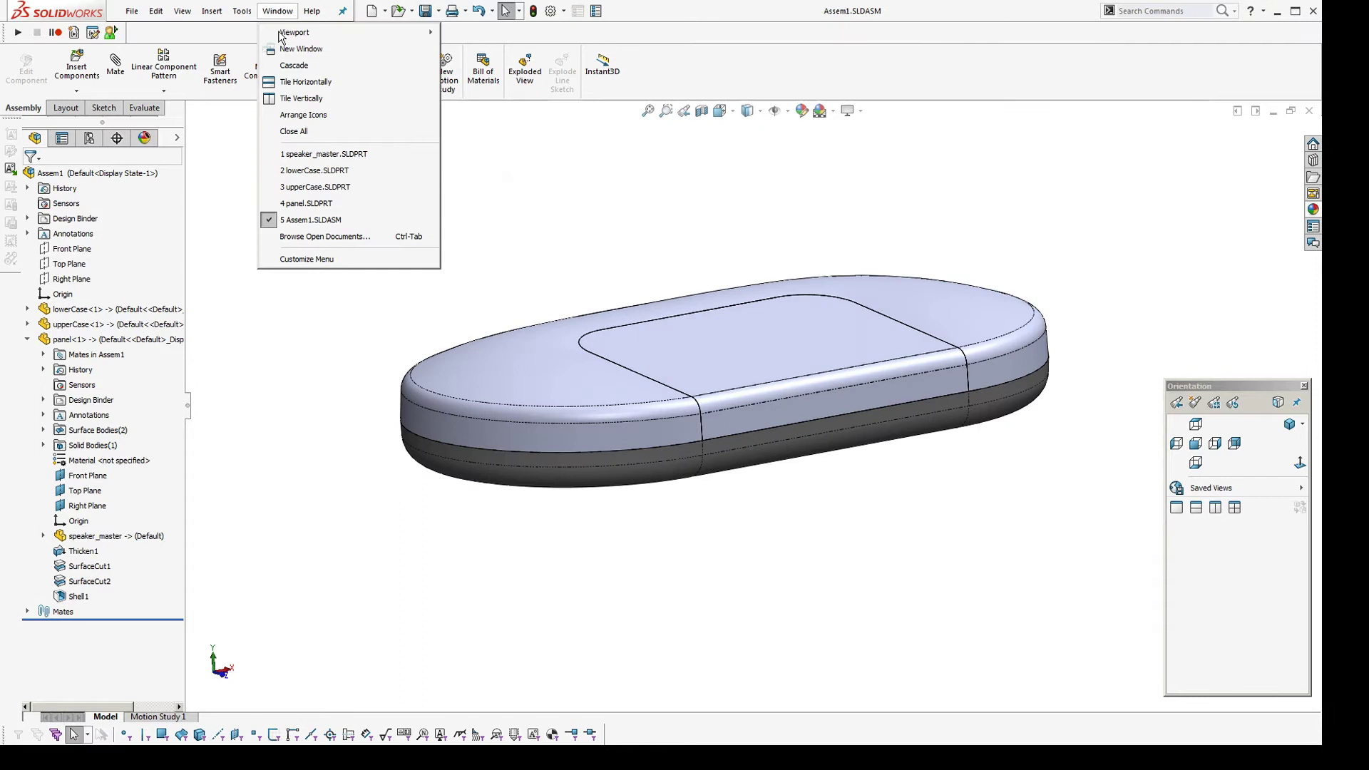
click(309, 206)
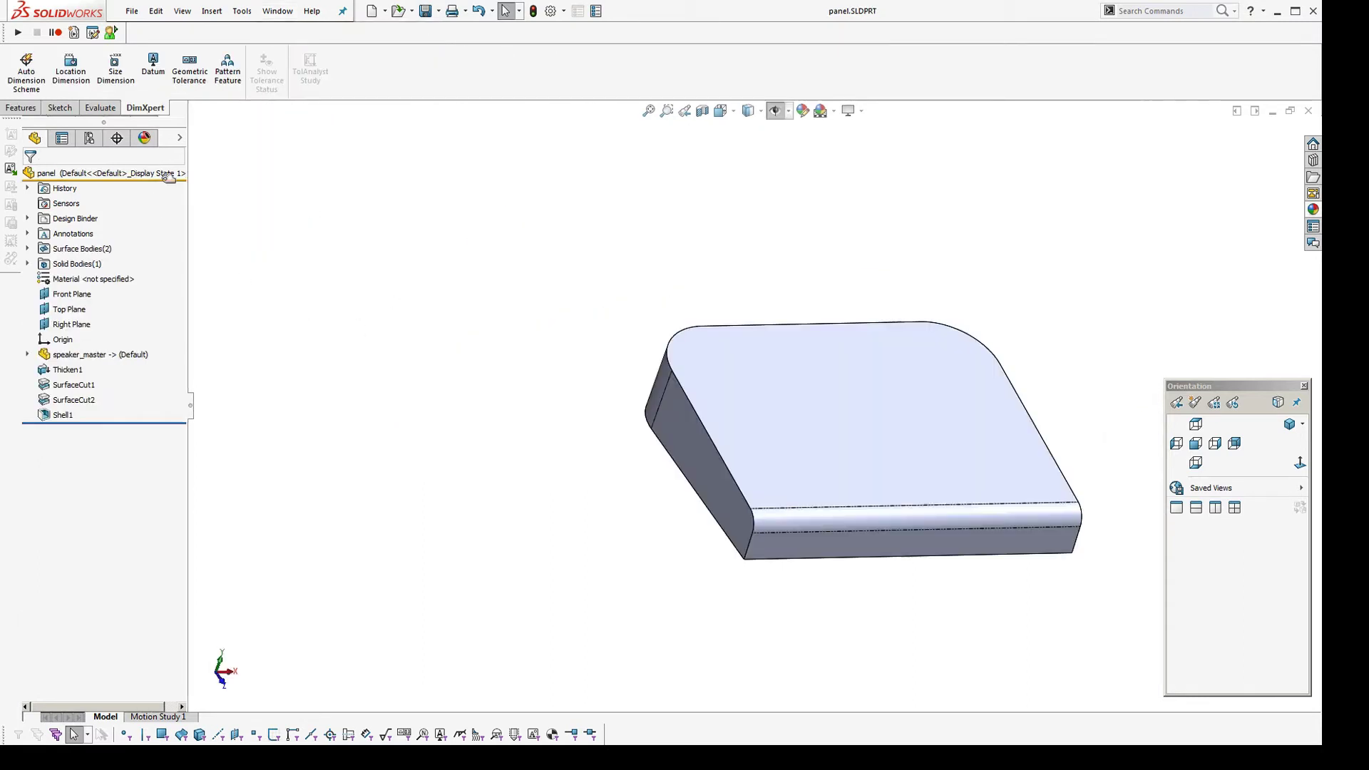
click(181, 137)
click(230, 173)
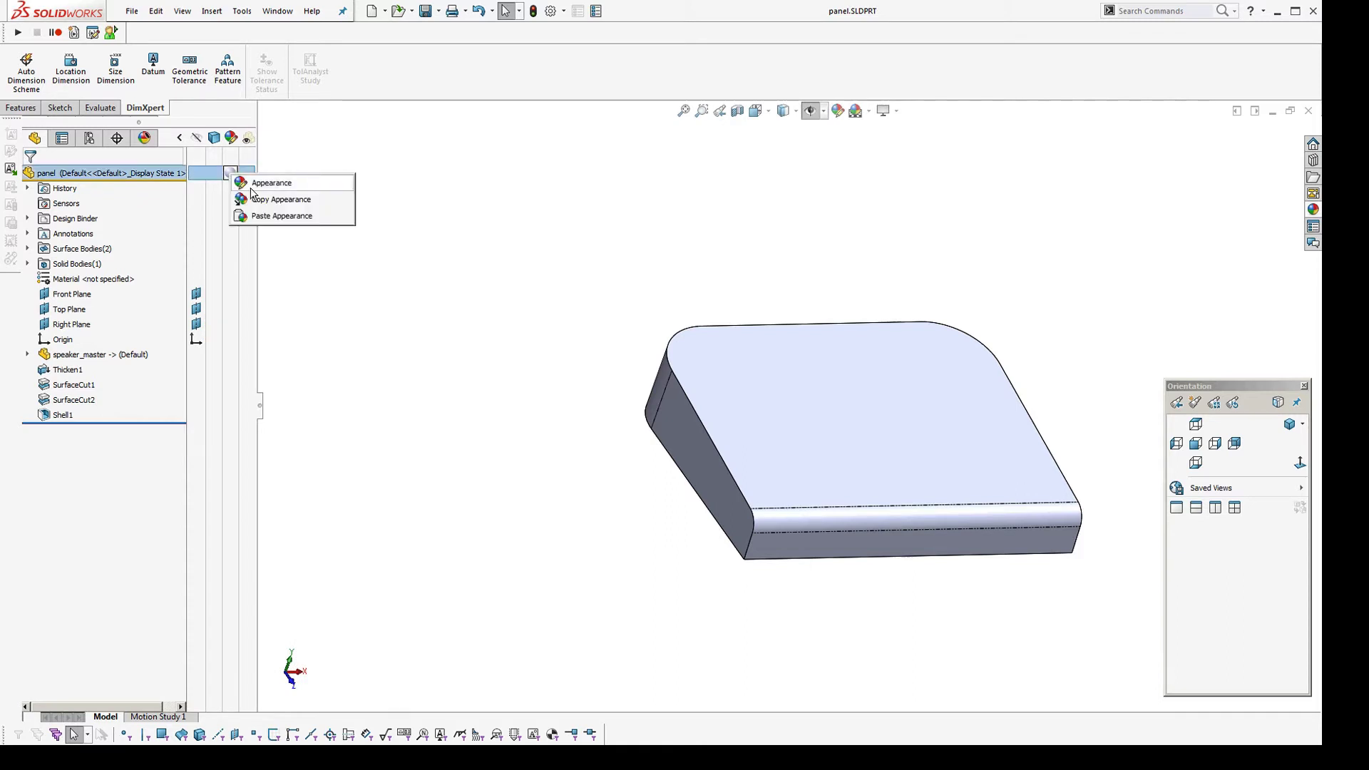
click(260, 184)
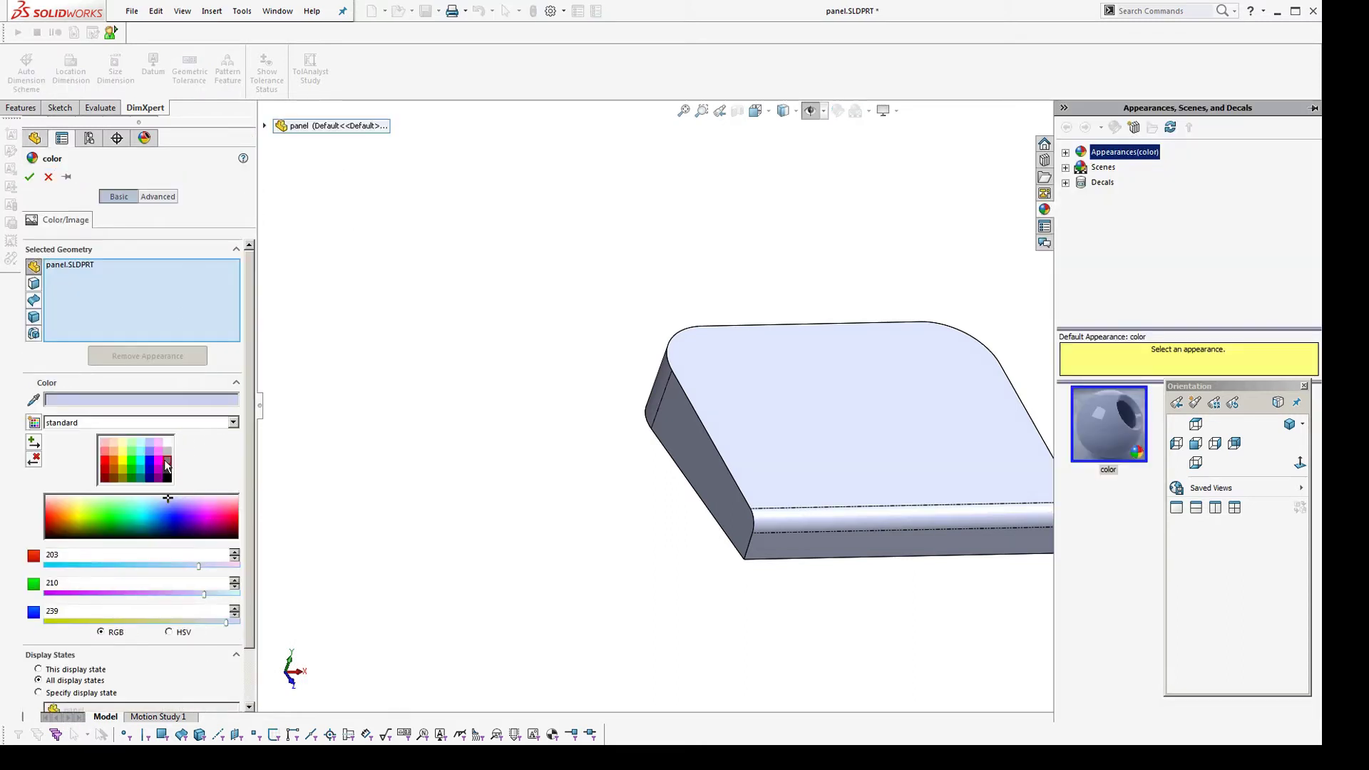
click(167, 464)
click(29, 178)
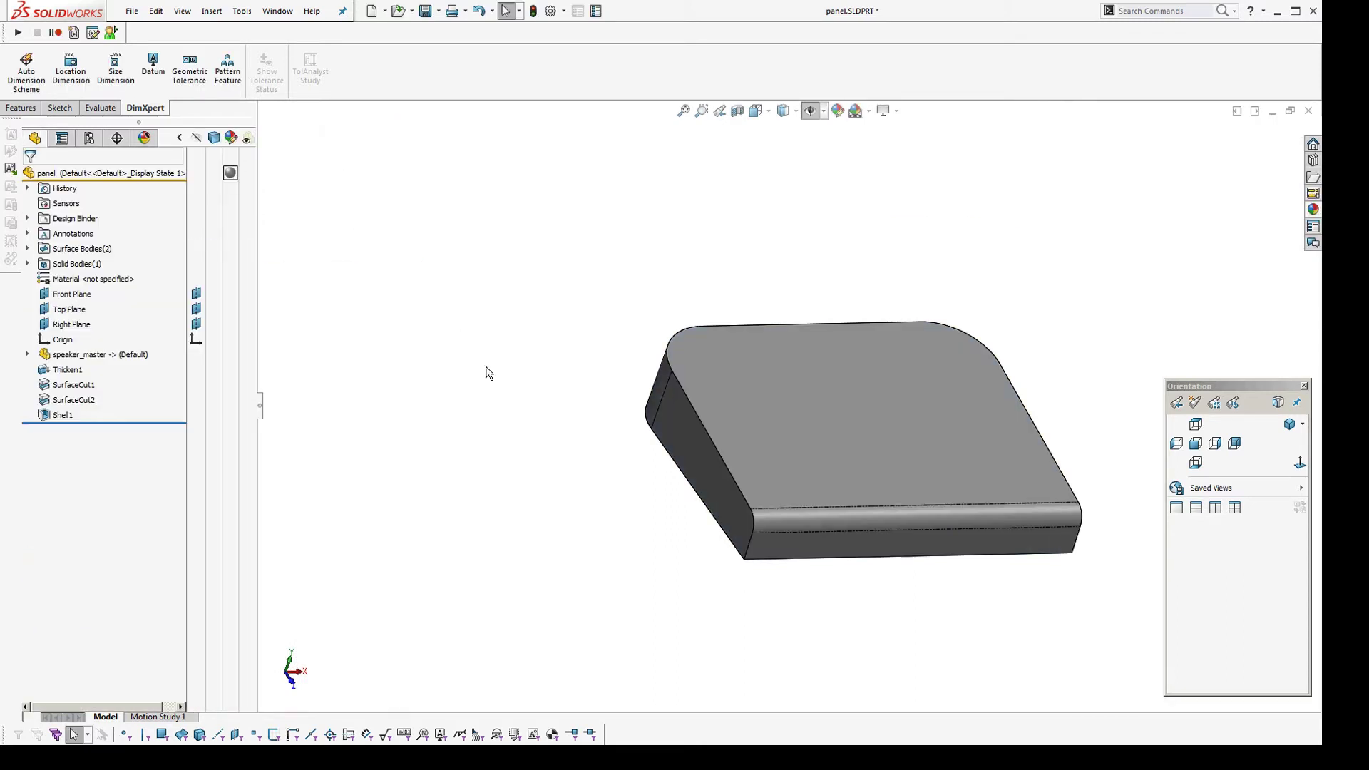
key(ctrl+Tab)
middle_drag(746, 424, 627, 205)
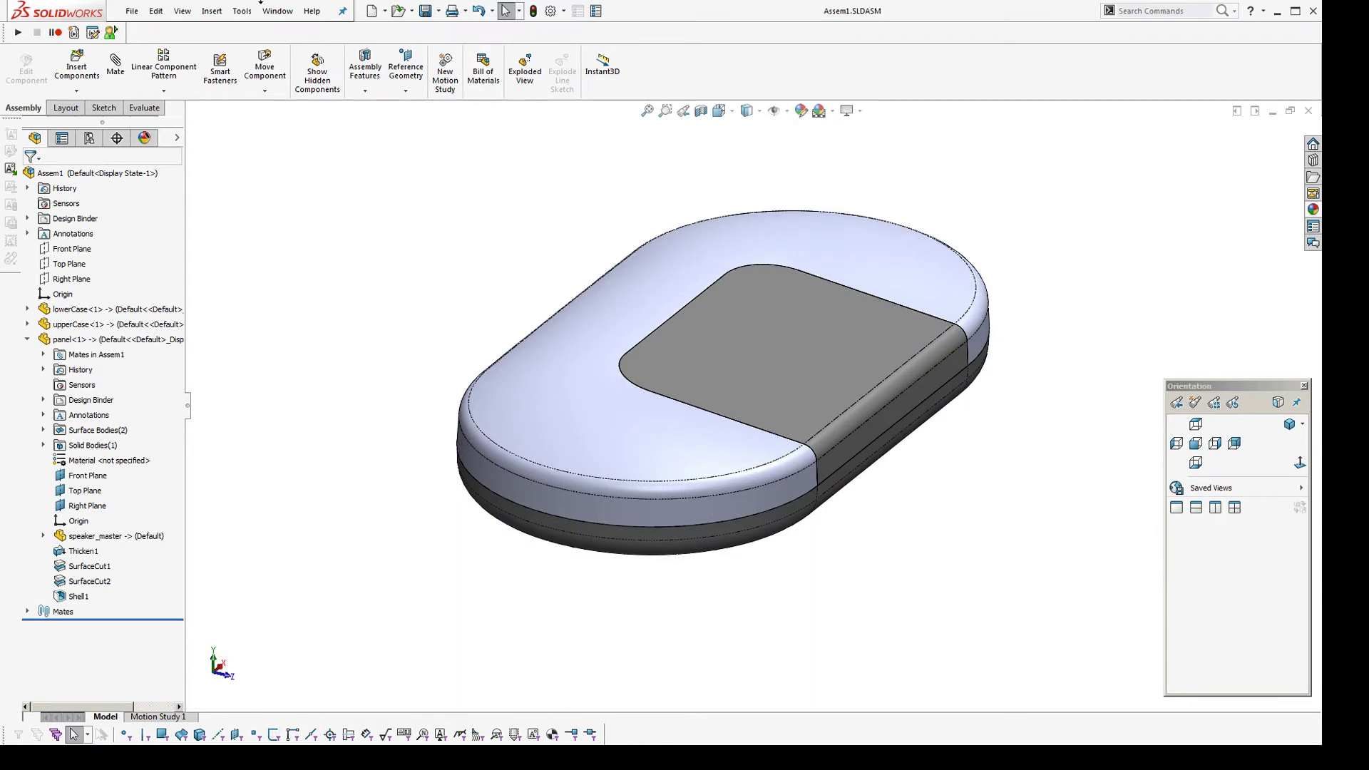
Review the upperCase part's external references without changing them, and return to the Assem1 assembly
click(269, 11)
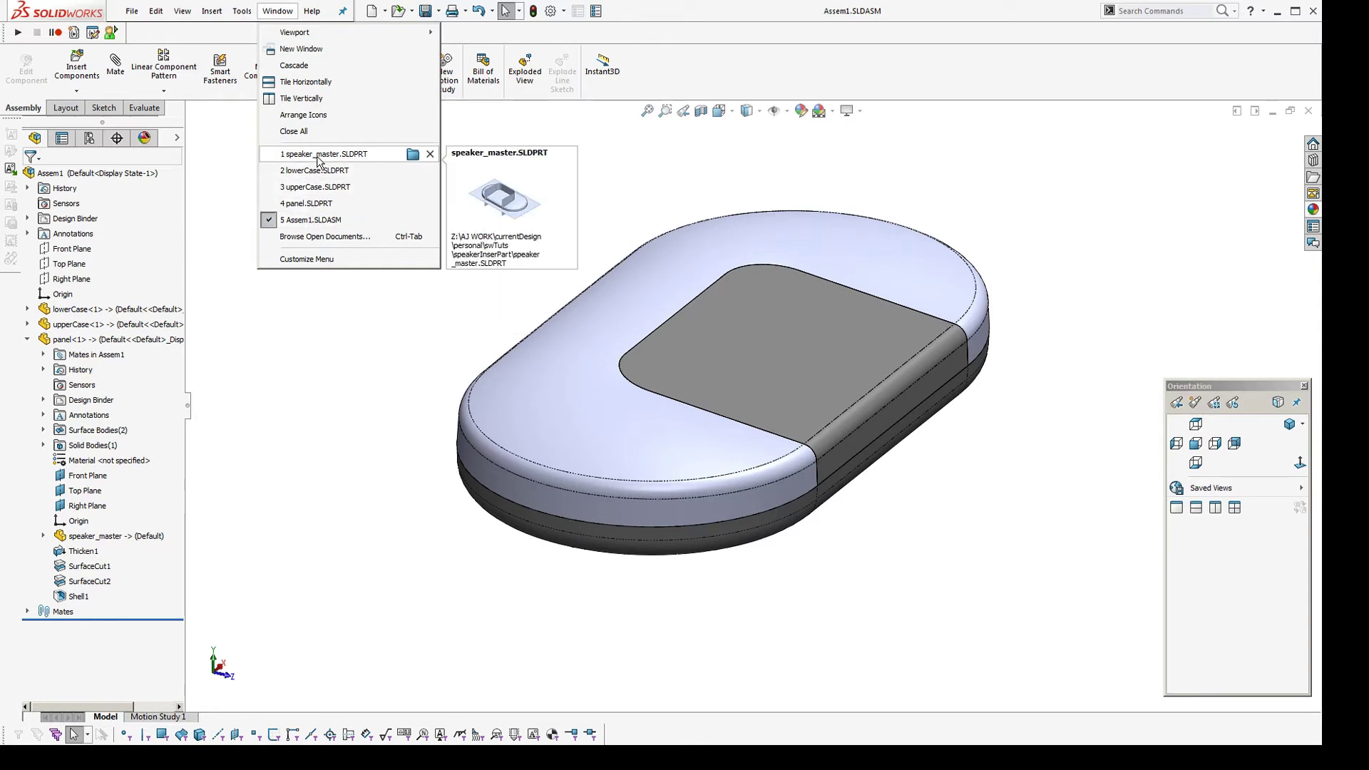
click(314, 187)
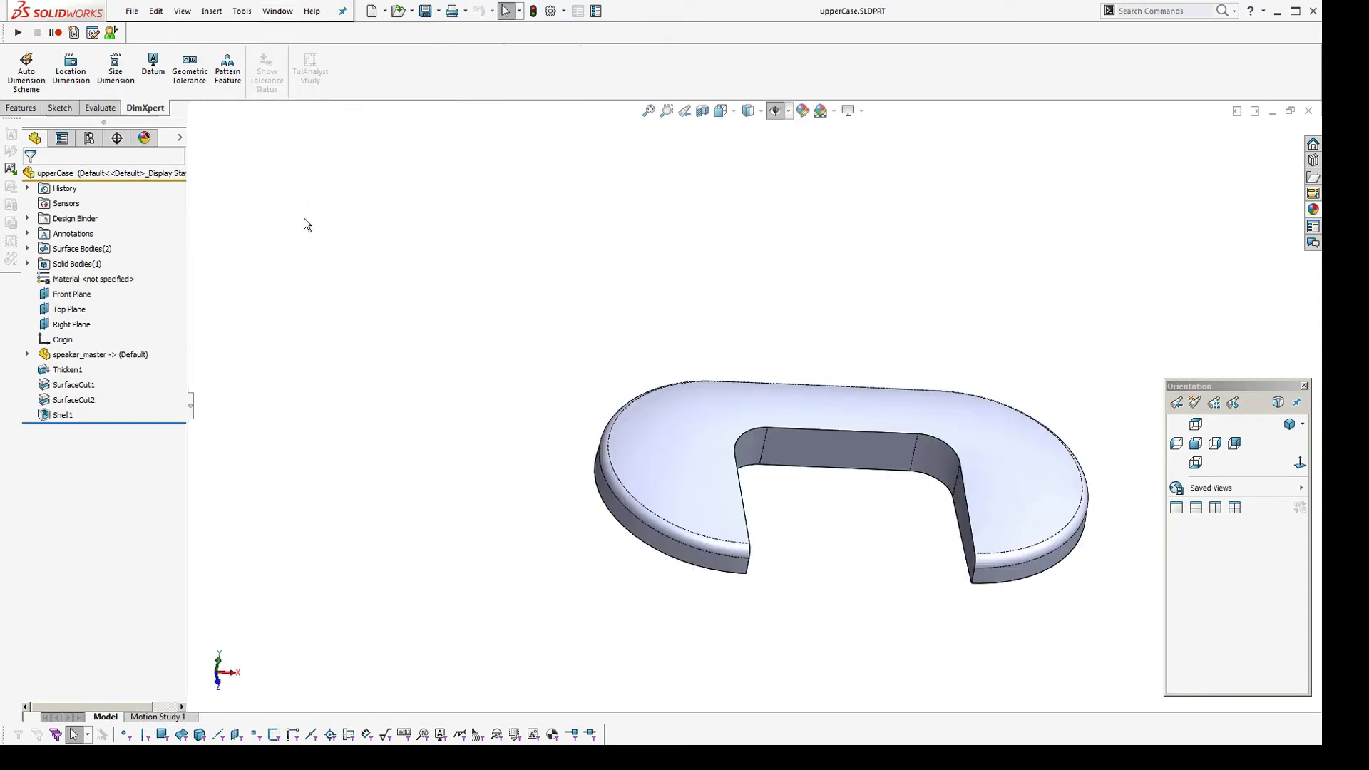
right_click(92, 176)
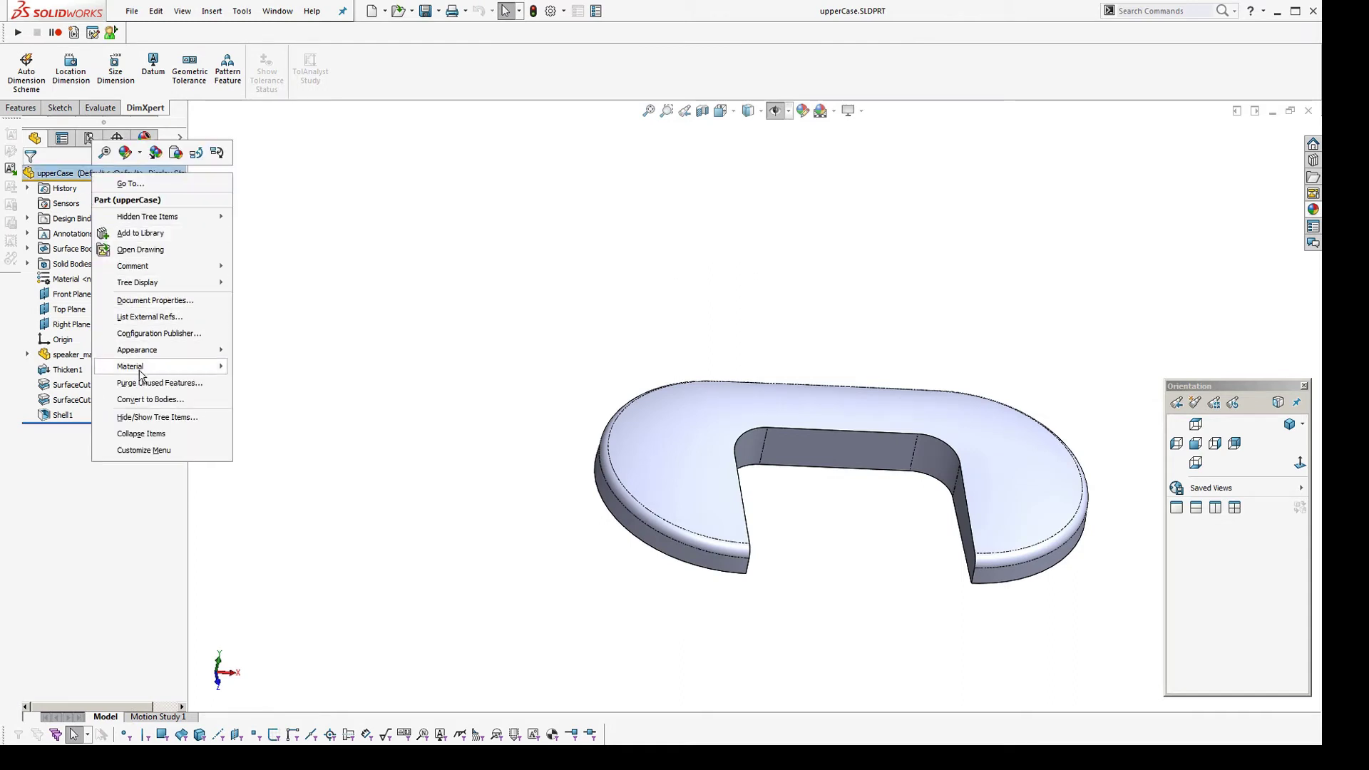
click(179, 317)
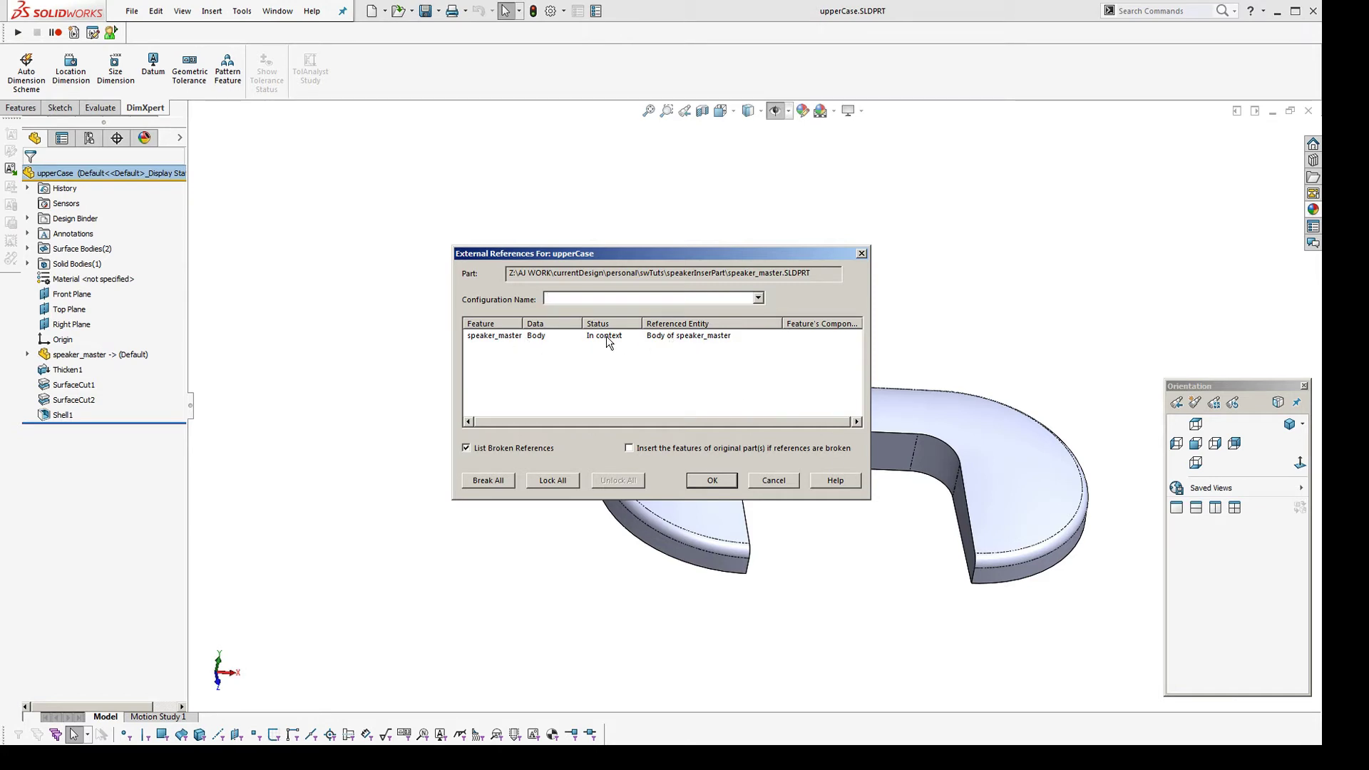
click(775, 480)
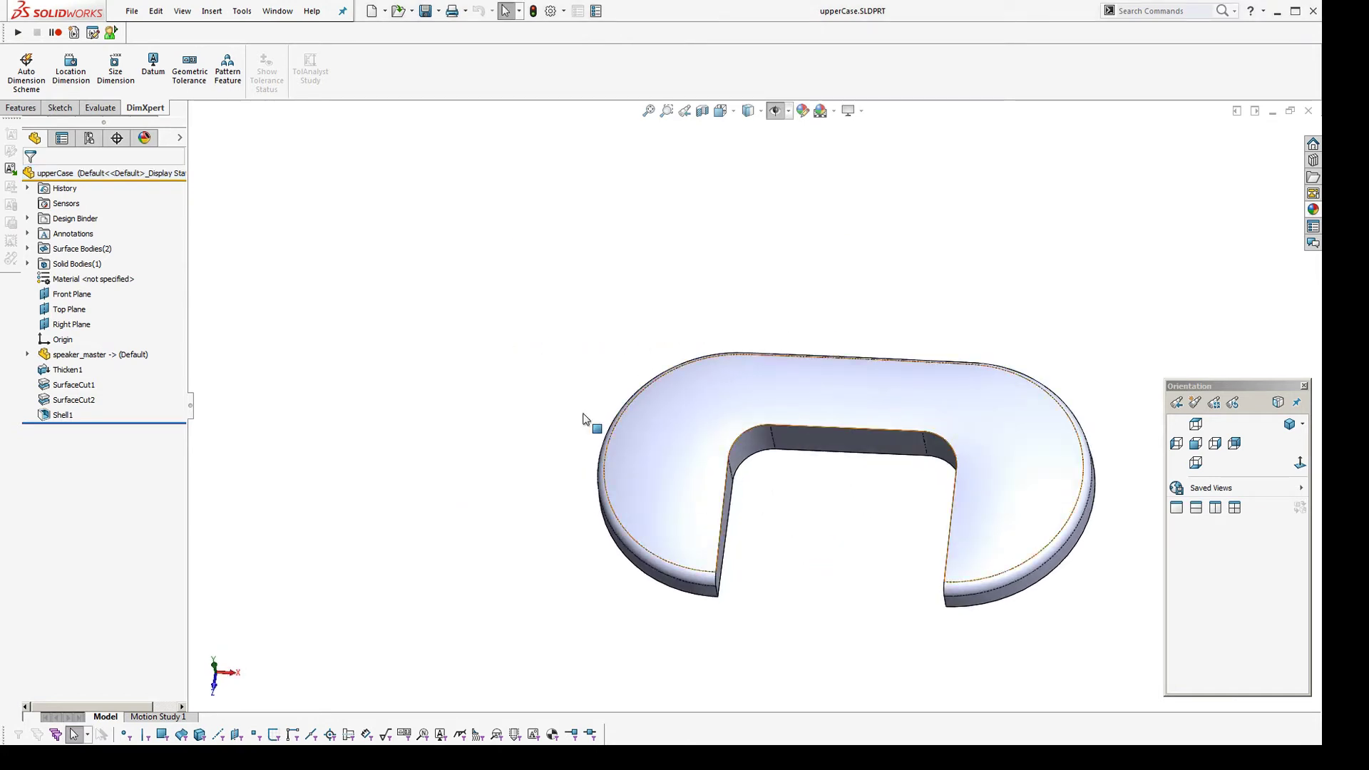
click(279, 12)
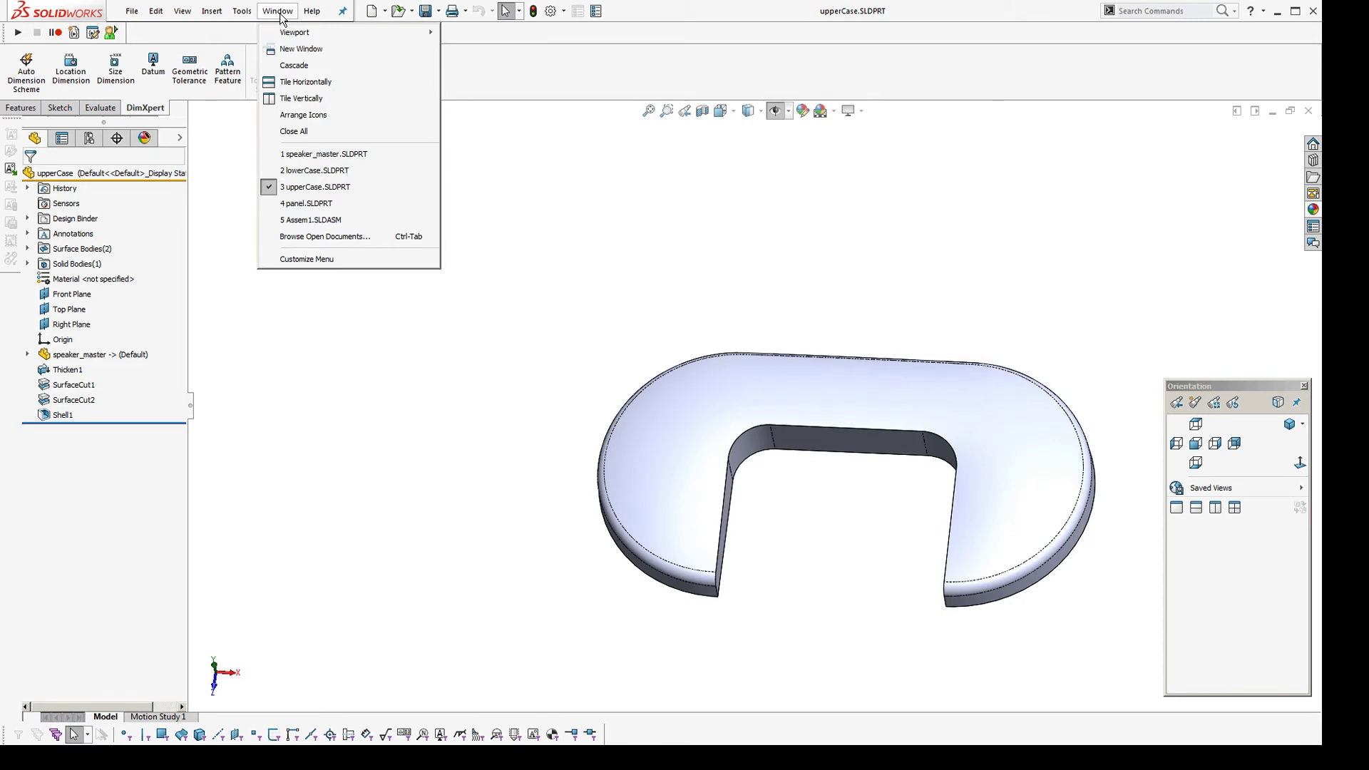
click(303, 219)
middle_drag(721, 409, 606, 392)
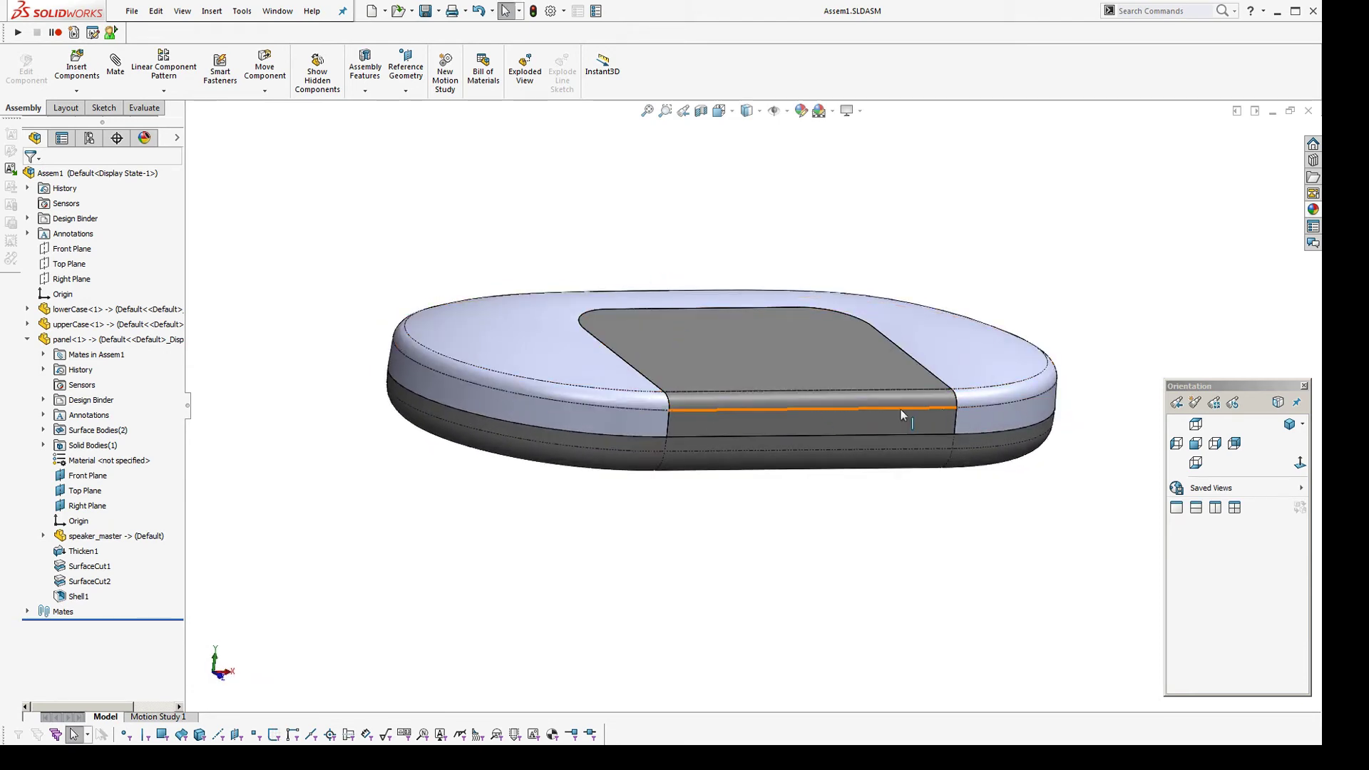
middle_drag(954, 509, 939, 473)
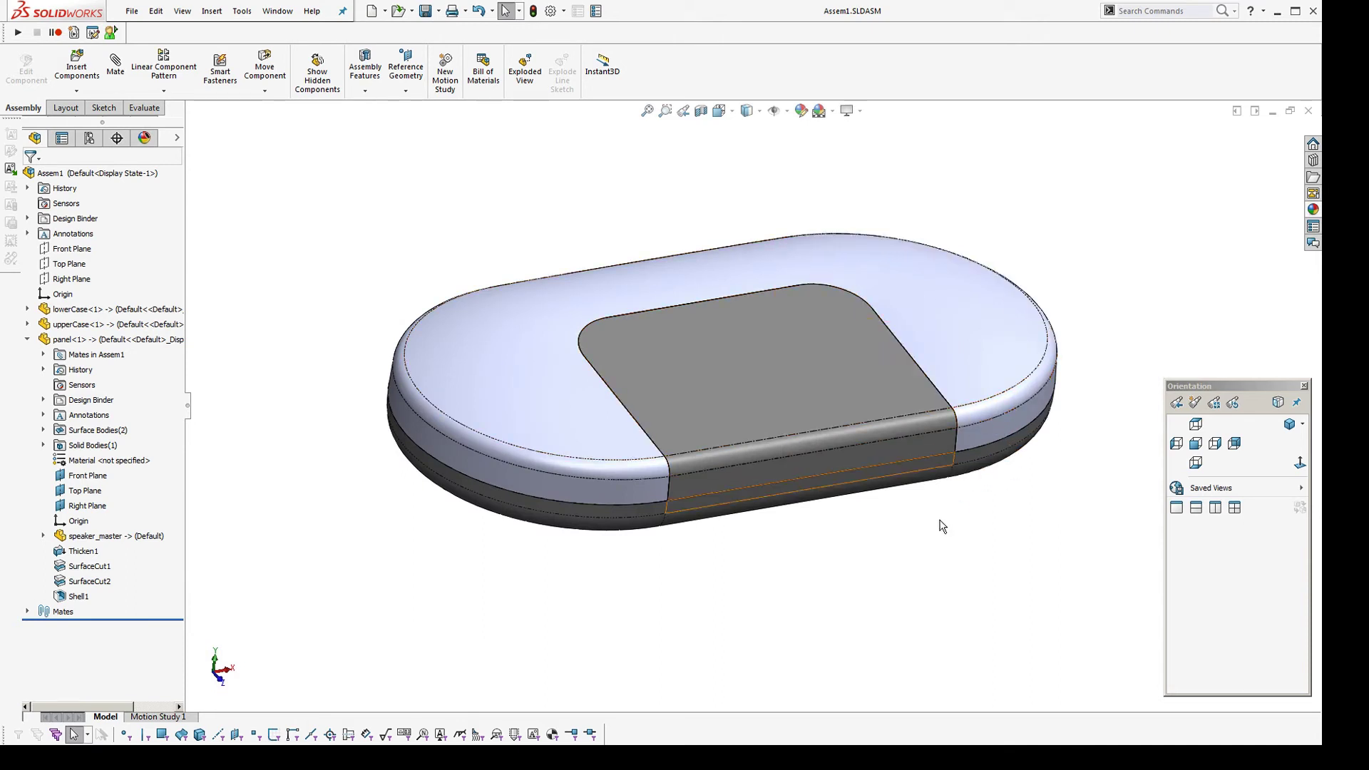
In speaker_master, set the variable fillet's radii at the two front corners of the panel cut-out to 5 mm
key(ctrl+Tab)
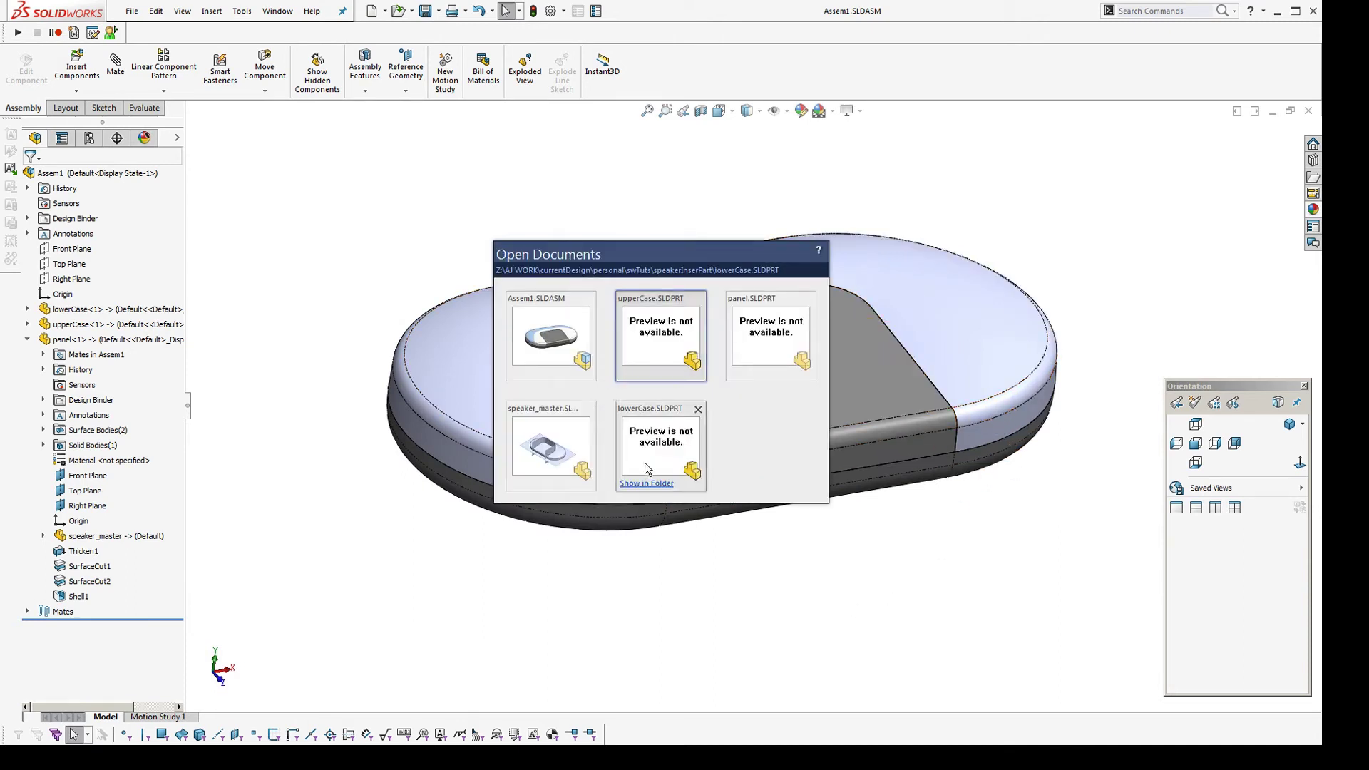
click(555, 456)
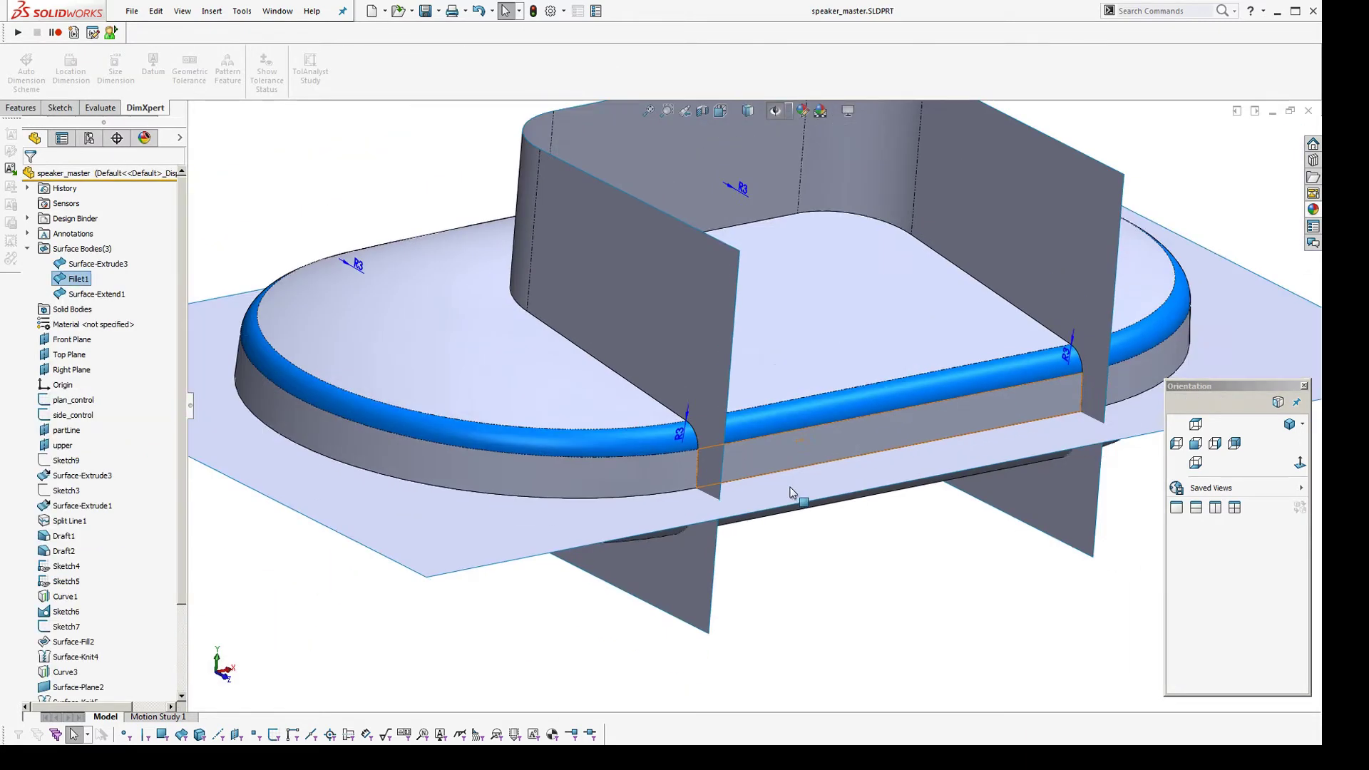
double_click(677, 417)
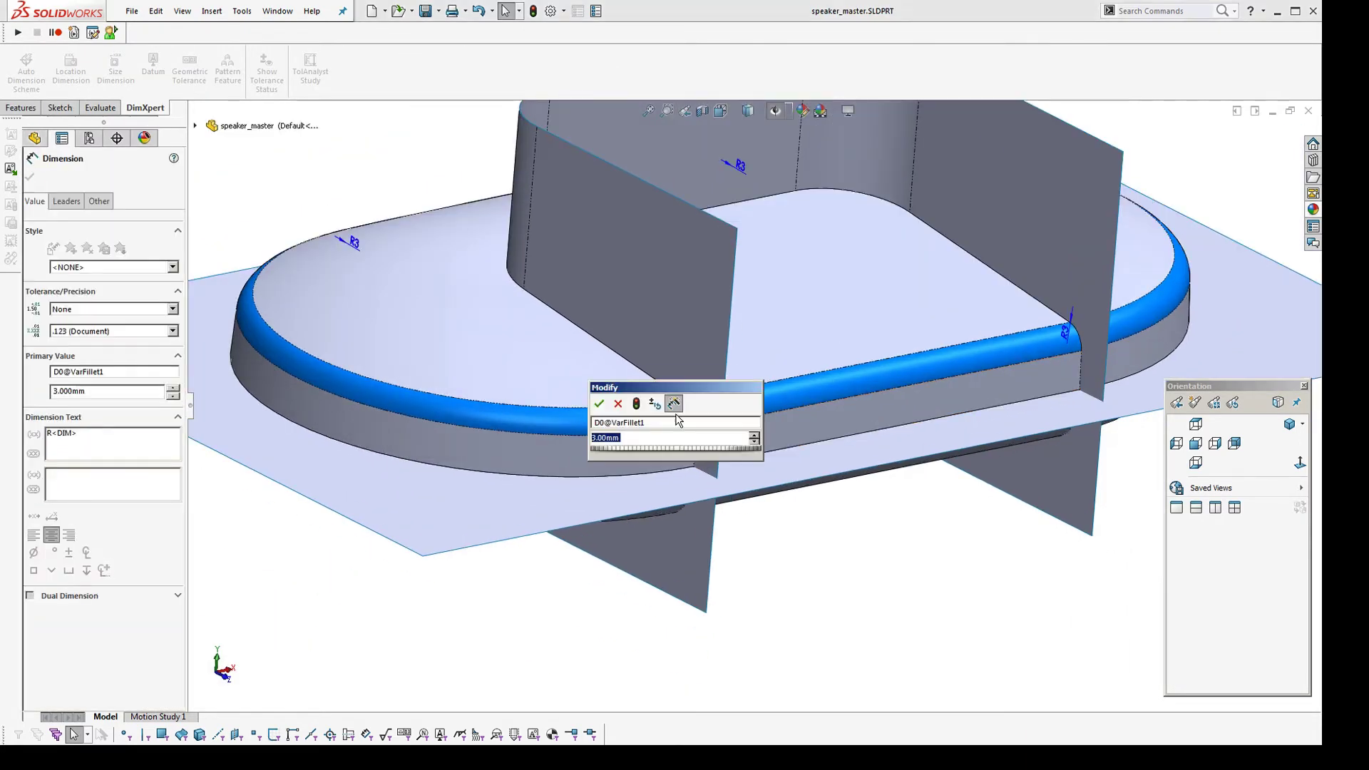
text(5)
key(Return)
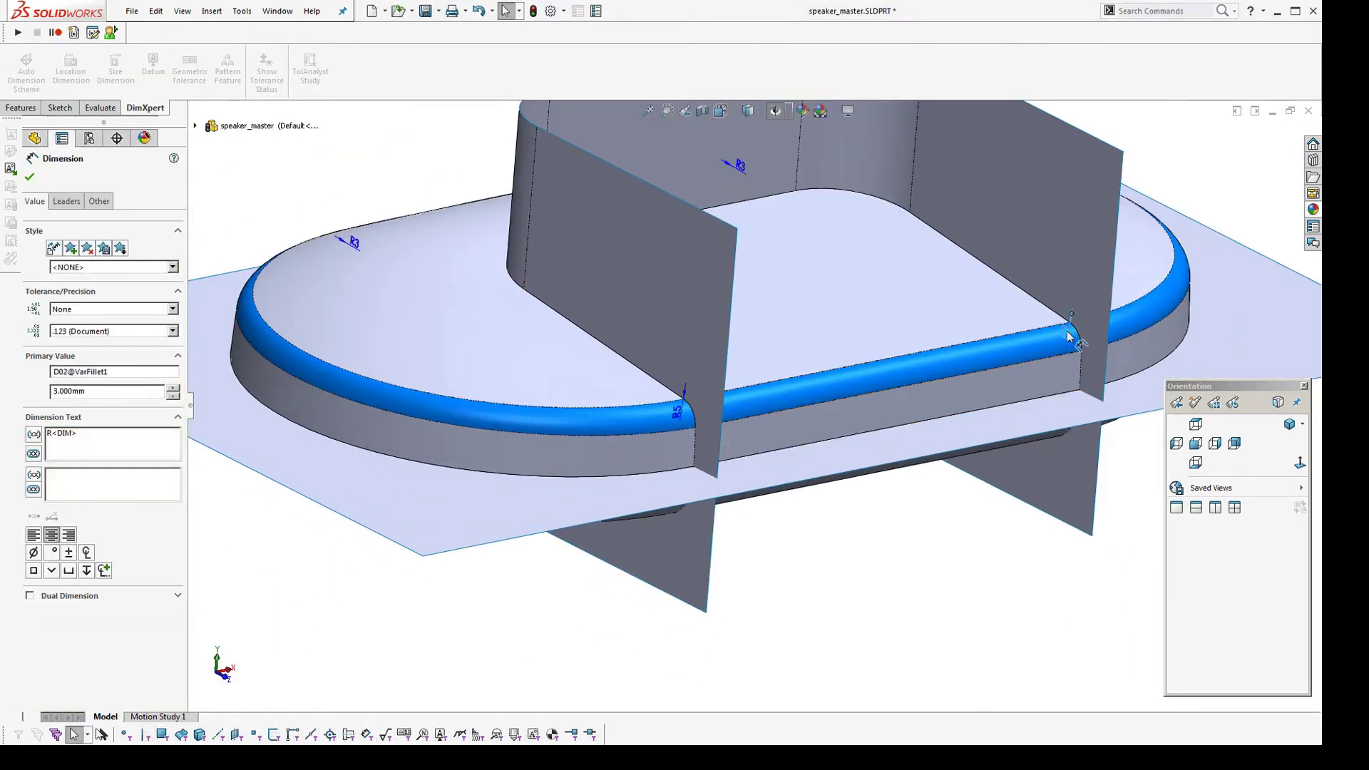
double_click(1068, 331)
text(5)
key(Return)
click(1003, 567)
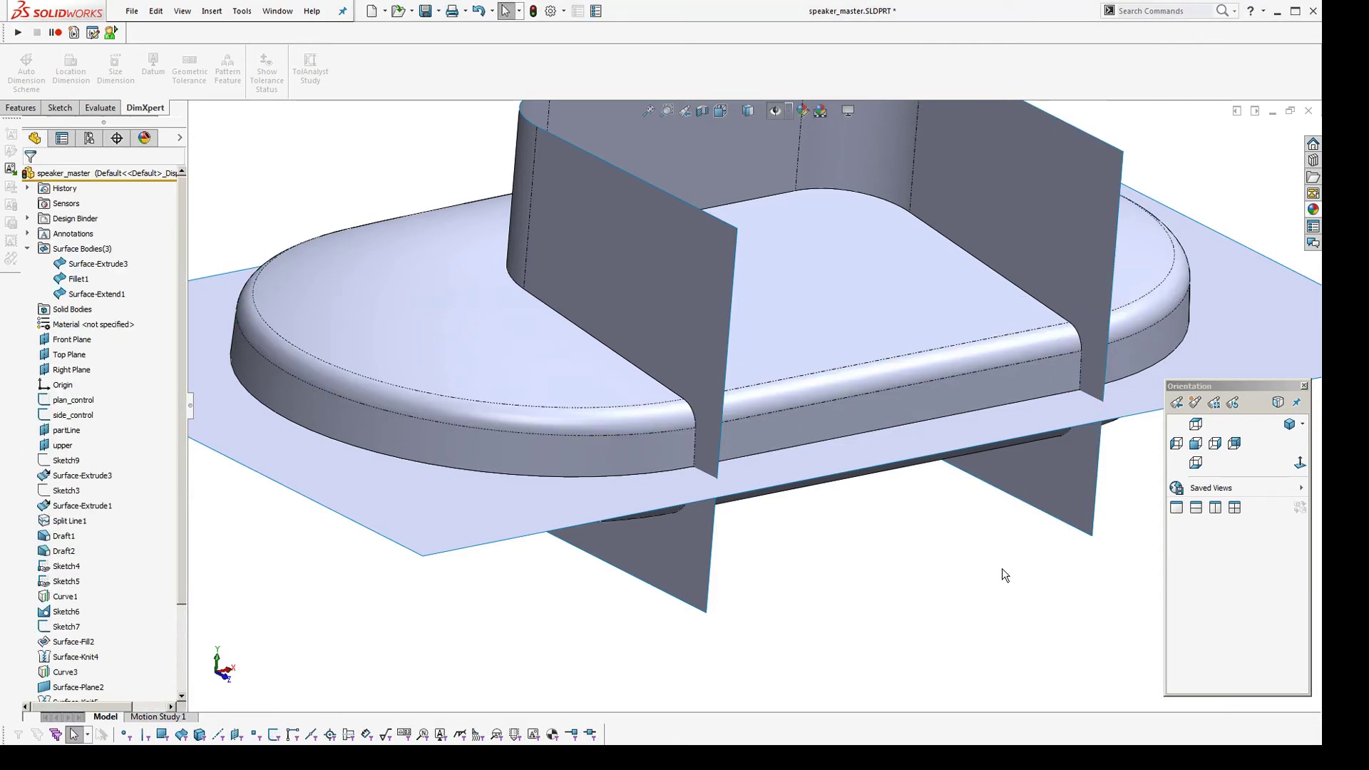
middle_drag(1002, 567, 914, 525)
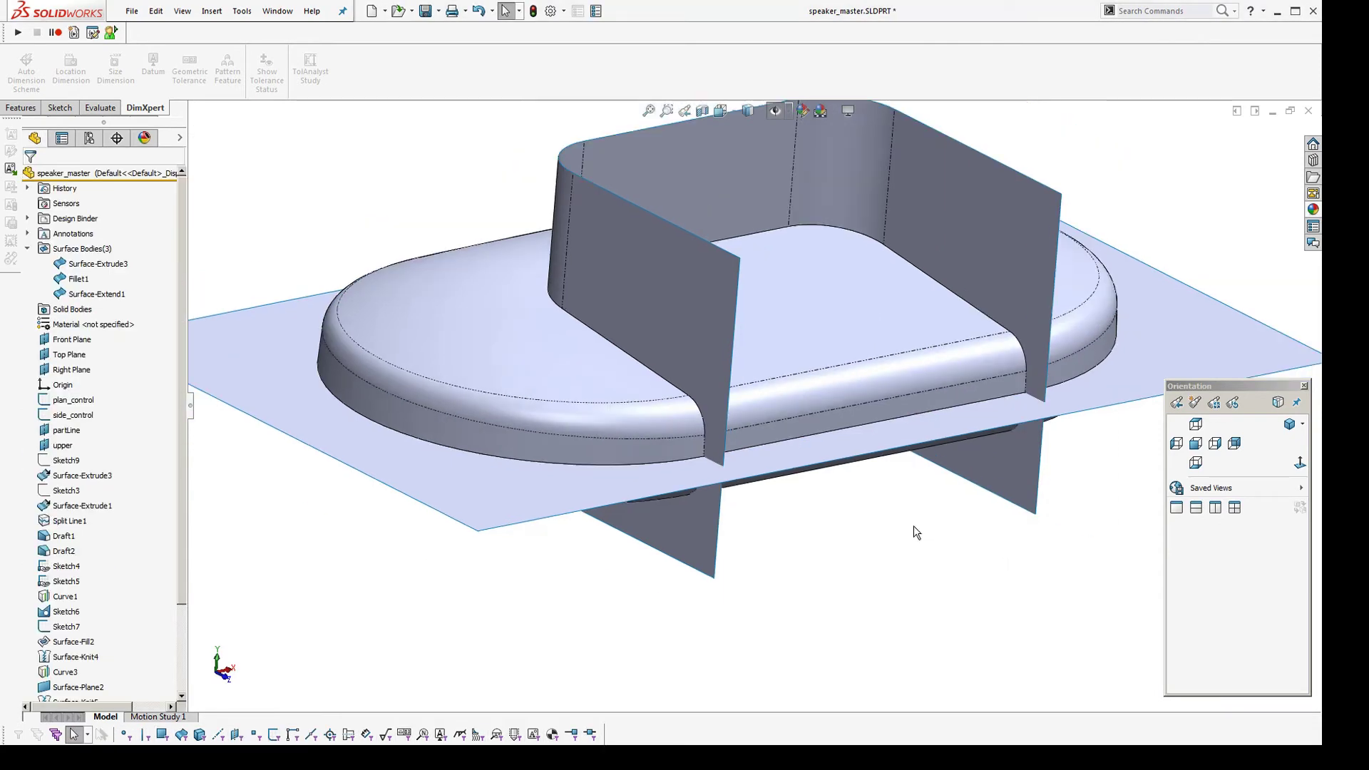
Return to Assem1 and inspect the updated case fillets, switching the curvature display on and off
click(273, 7)
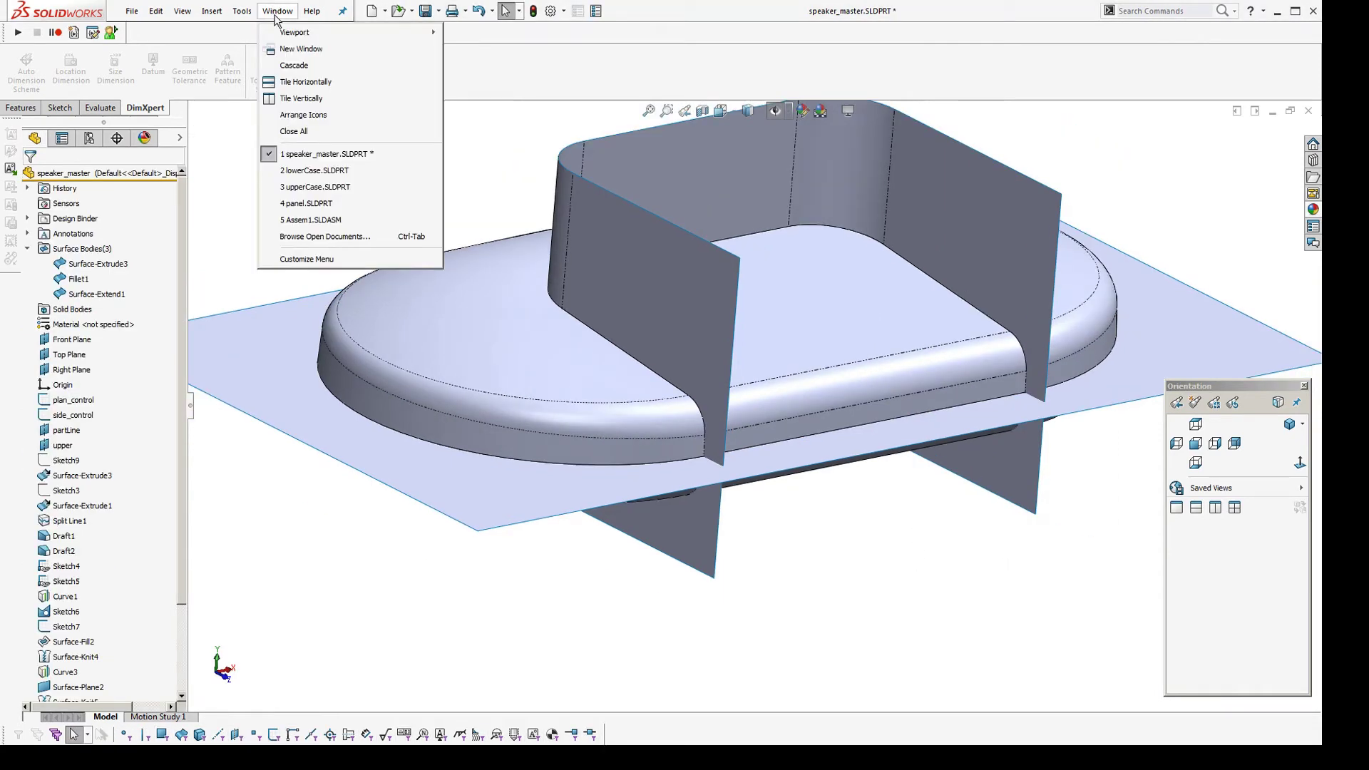
click(305, 220)
middle_drag(905, 580, 671, 478)
middle_drag(792, 476, 759, 537)
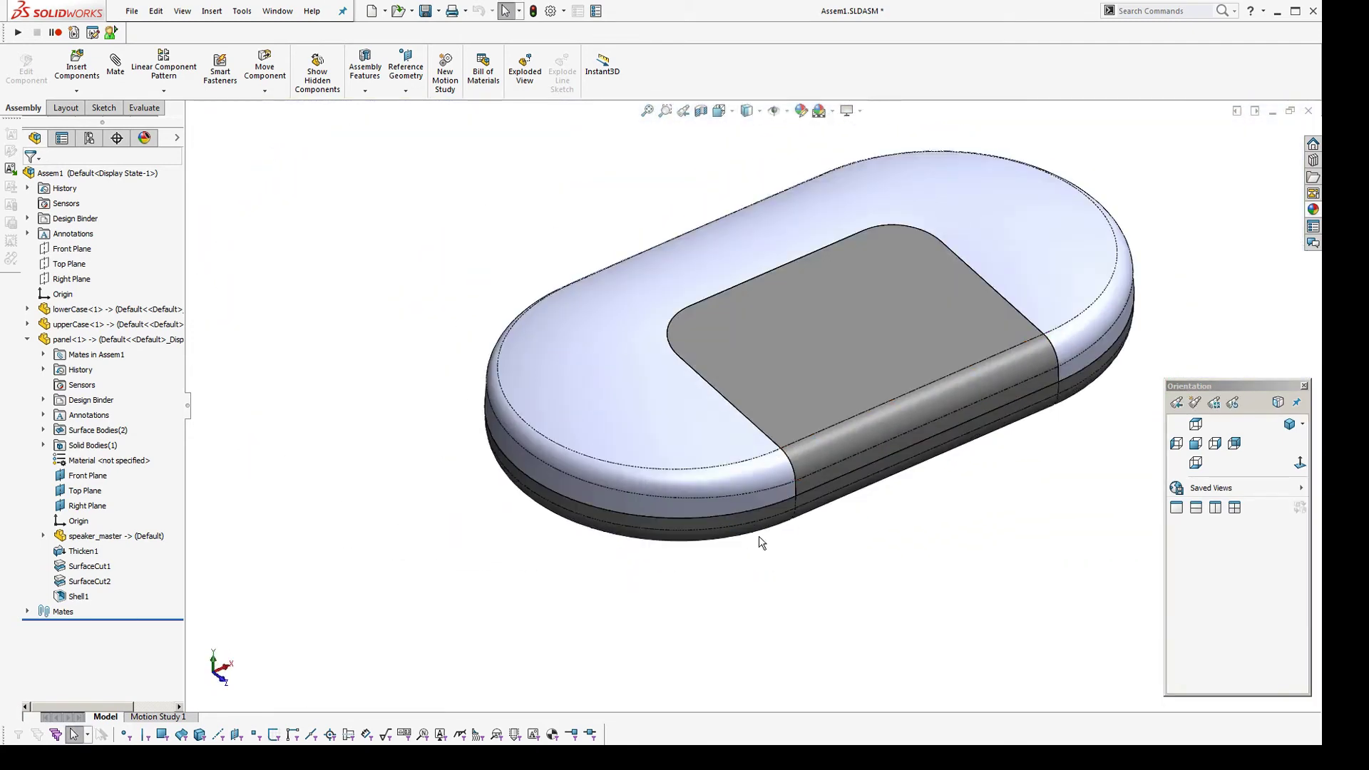
scroll(827, 503, down, 2)
key(c)
scroll(859, 576, down, 1)
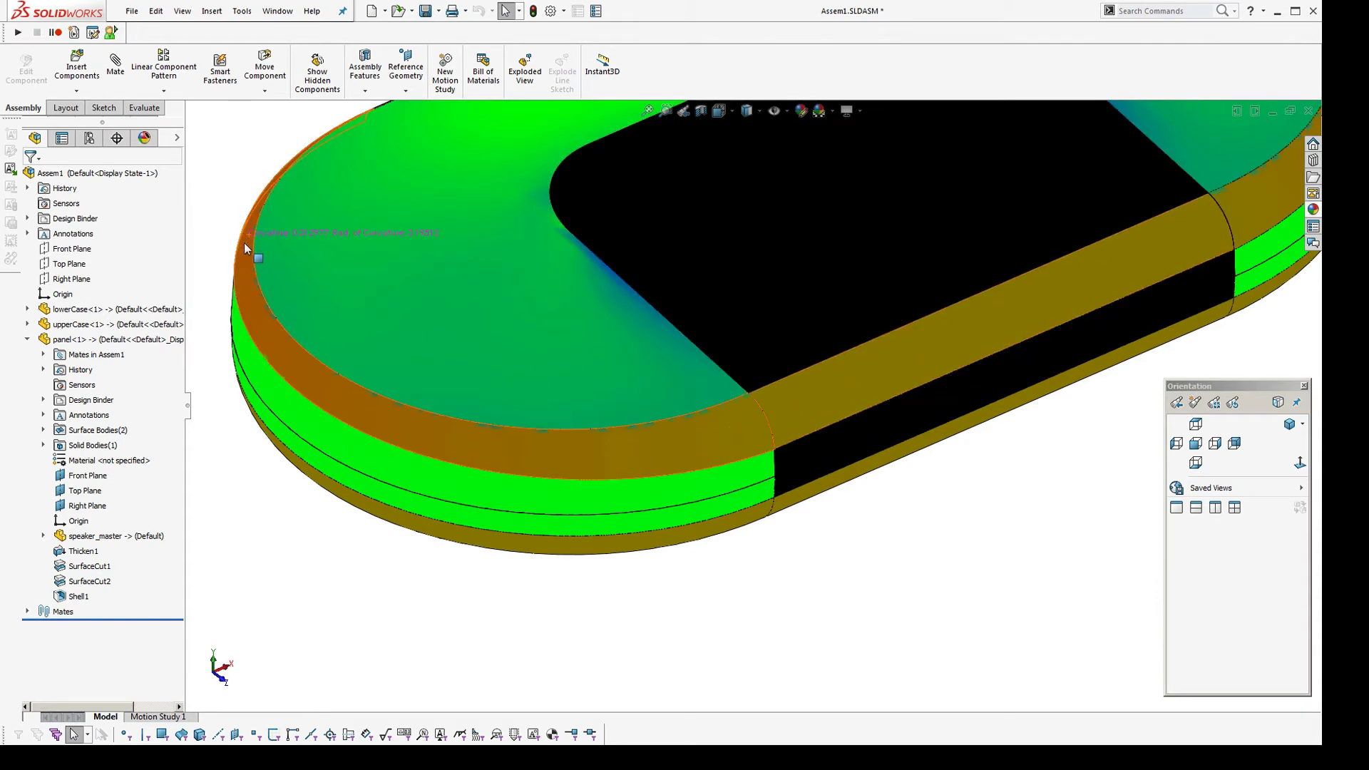
key(c)
scroll(889, 480, up, 2)
mouse_move(835, 422)
middle_down()
mouse_move(875, 386)
mouse_move(811, 398)
mouse_move(823, 427)
middle_up()
In speaker_master, reduce the 15 mm overall case height dimension in the side_control sketch
key(ctrl+Tab)
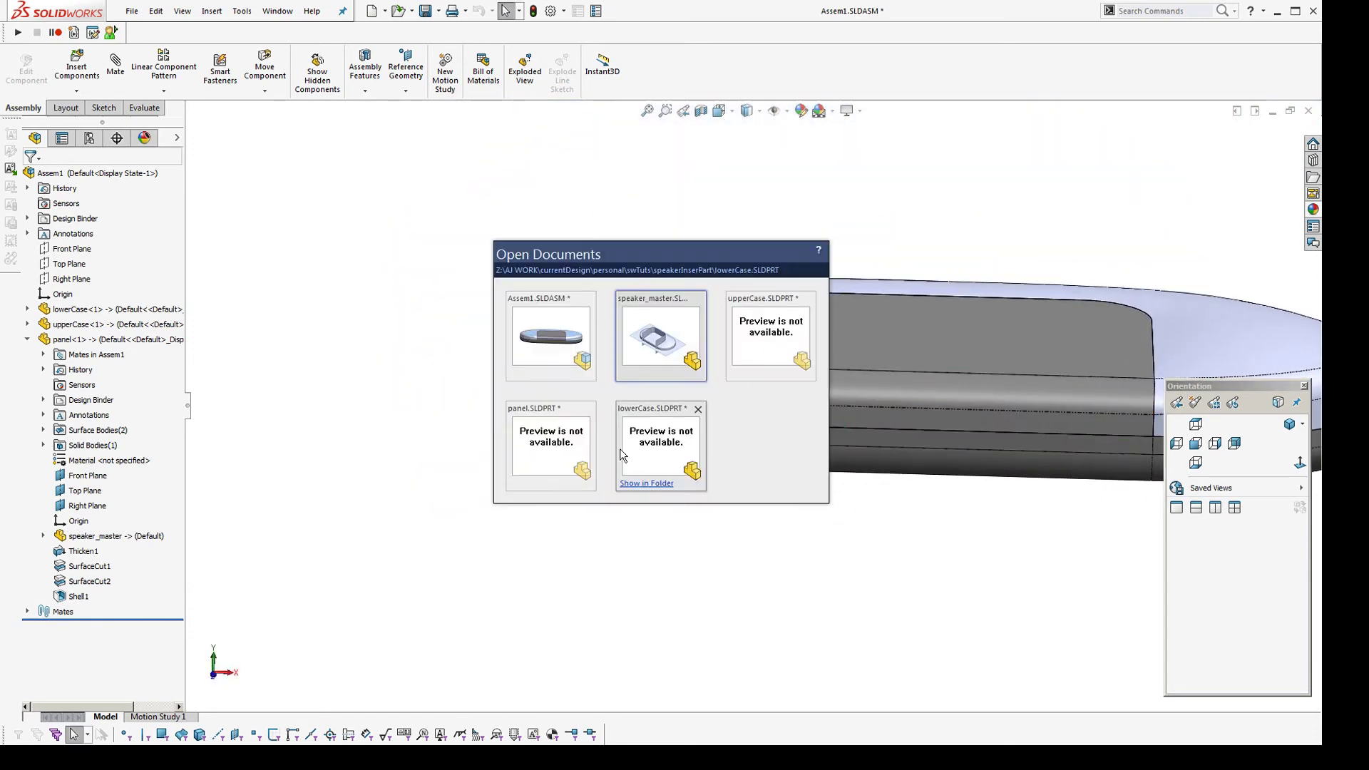
click(658, 337)
mouse_move(722, 467)
middle_down()
mouse_move(758, 457)
mouse_move(703, 464)
mouse_move(702, 476)
middle_up()
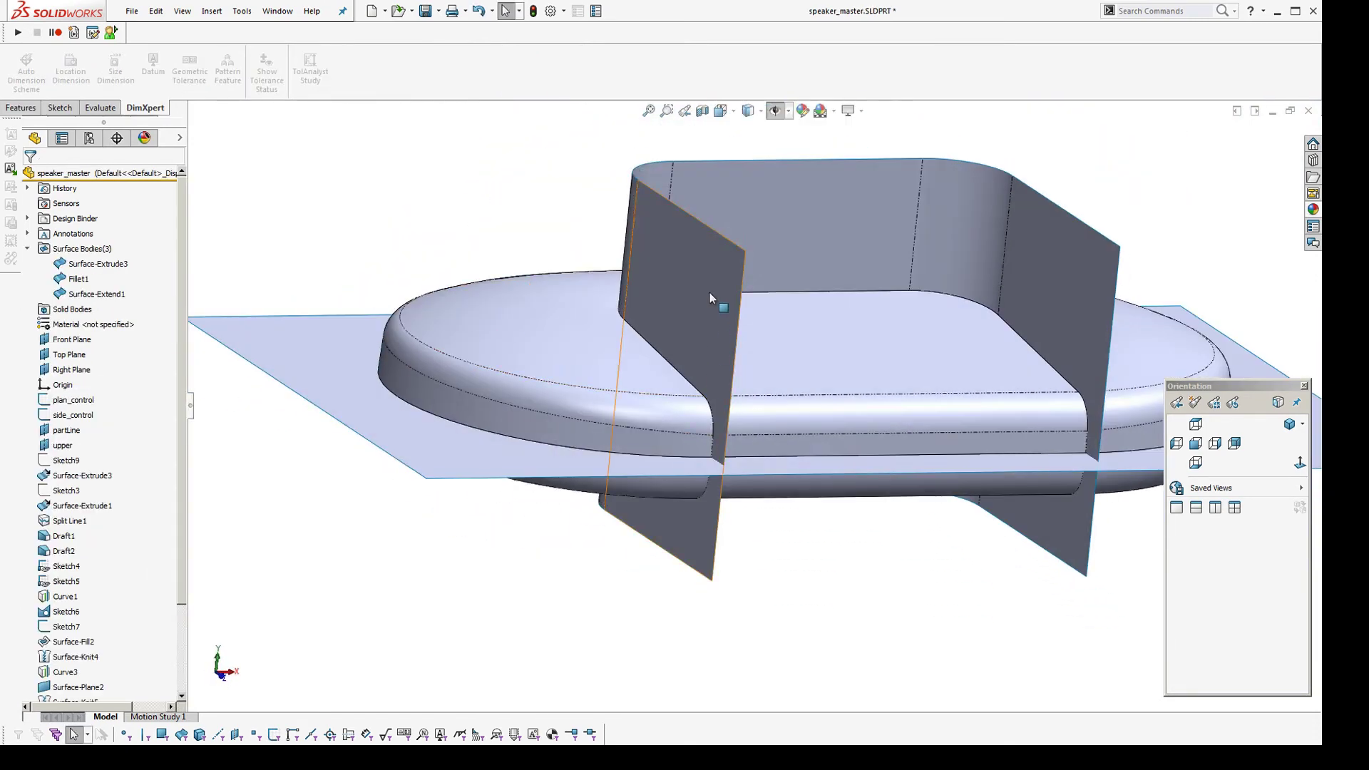
click(709, 291)
double_click(651, 175)
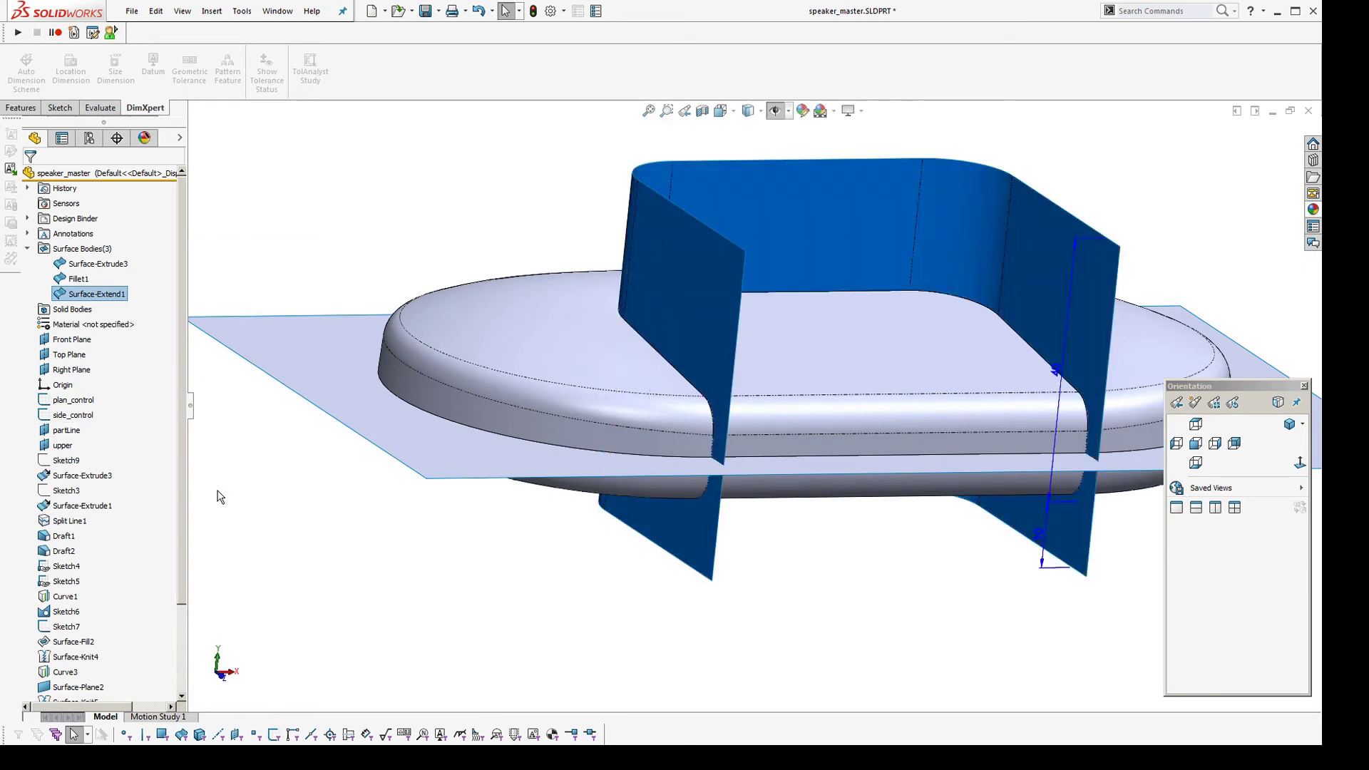
click(272, 489)
click(67, 400)
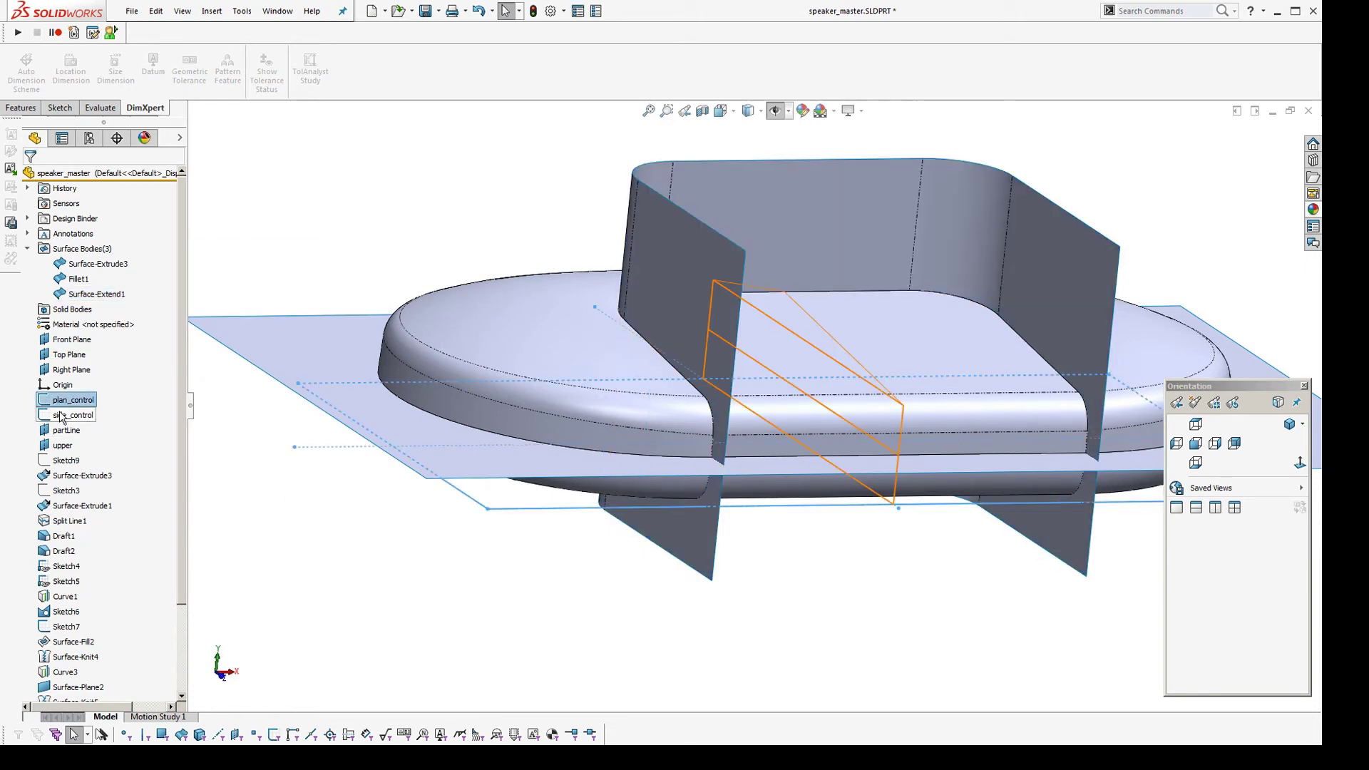
click(60, 418)
mouse_move(811, 387)
middle_down()
mouse_move(865, 345)
mouse_move(865, 419)
mouse_move(912, 374)
middle_up()
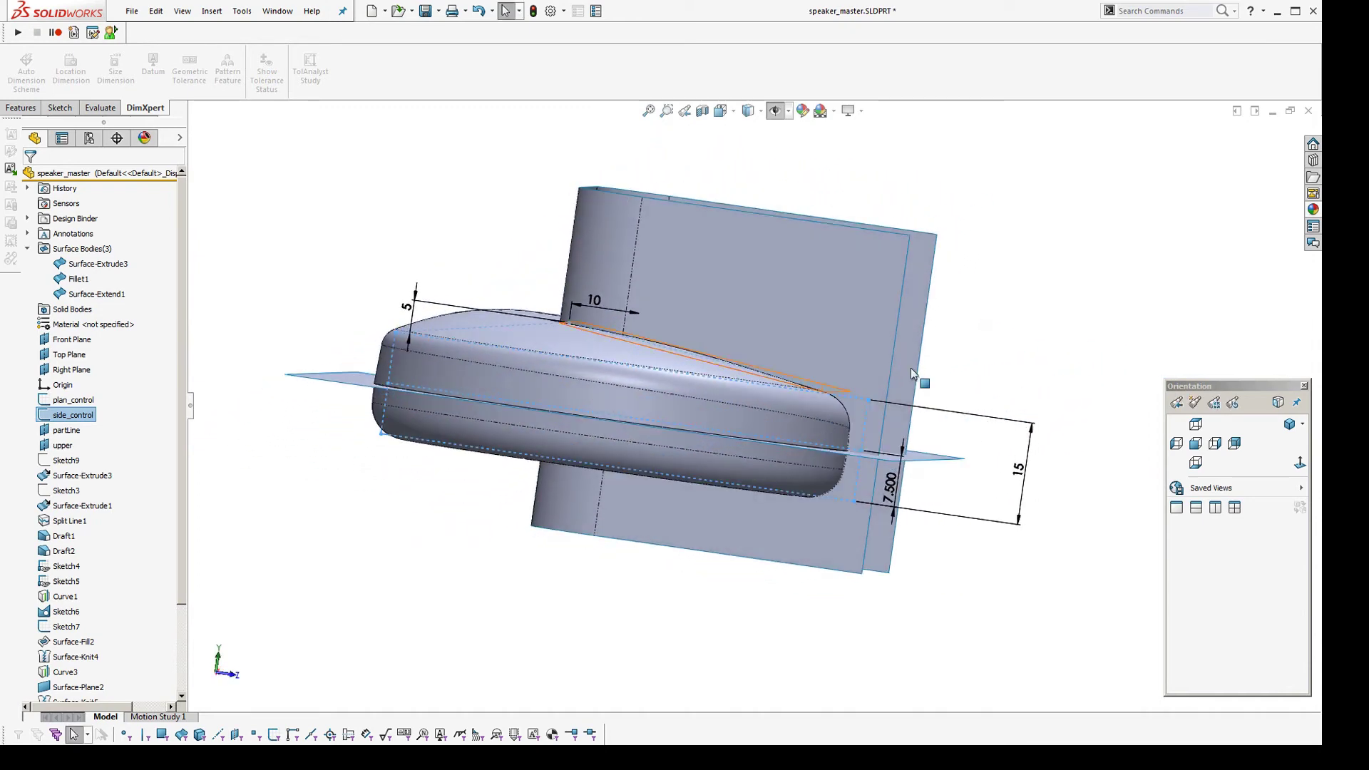
double_click(1018, 478)
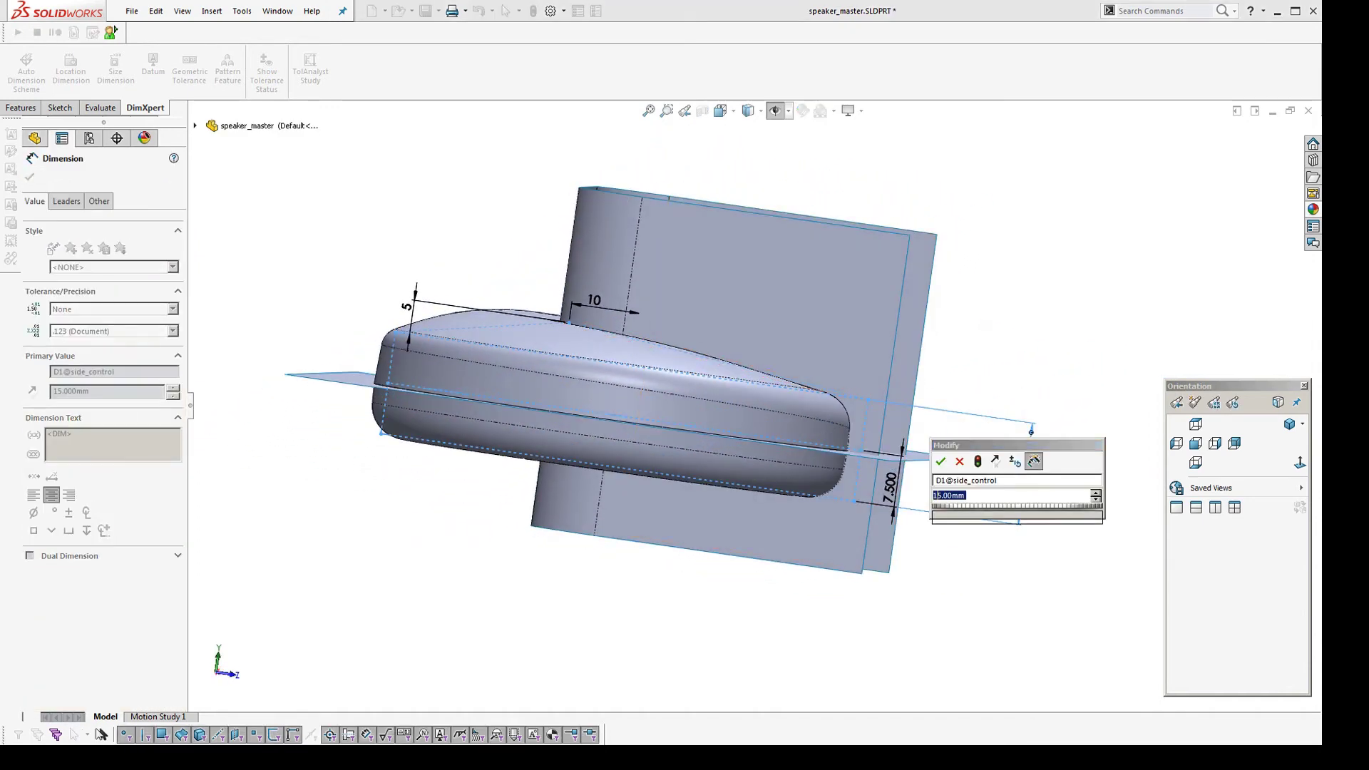
text(18)
key(Return)
click(1071, 352)
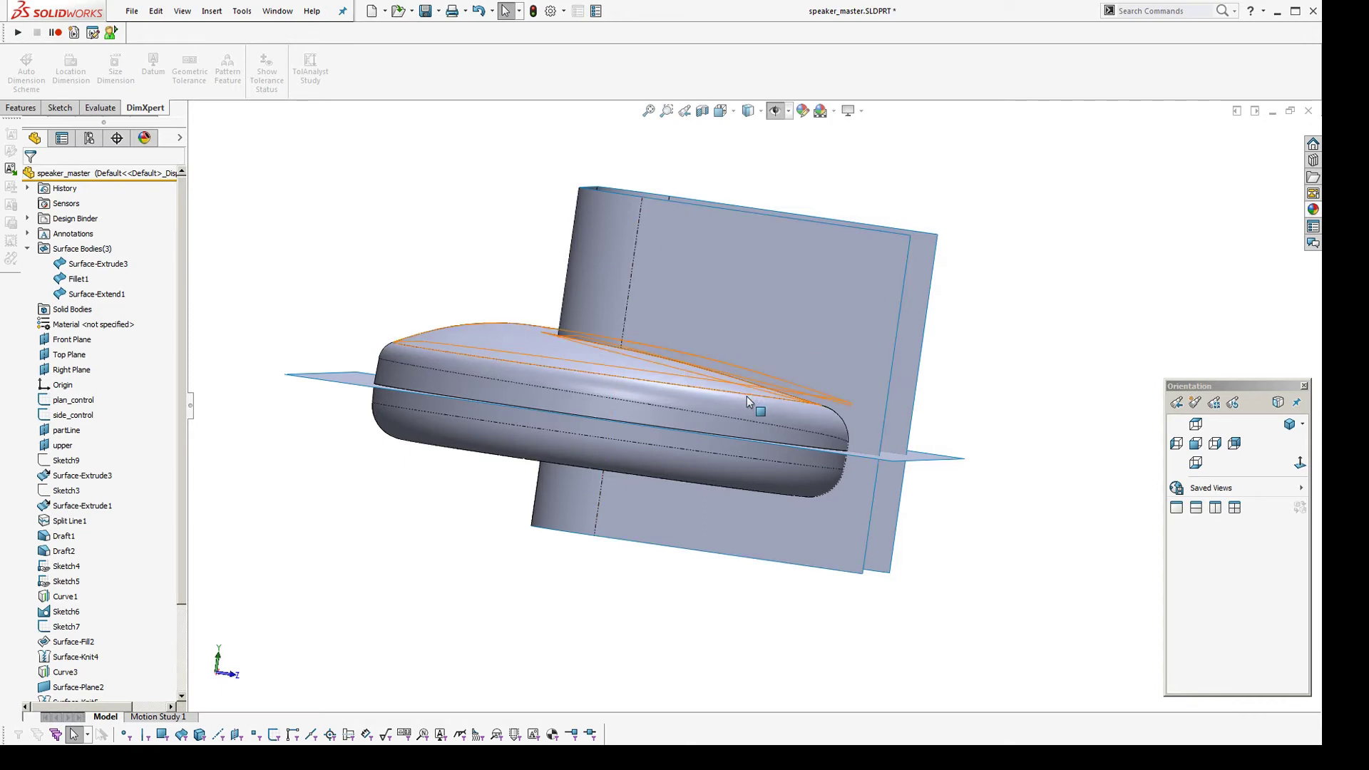
Return to the Assem1 assembly, inspect the updated case from several angles, and save the assembly with its modified parts
middle_drag(749, 398, 685, 456)
scroll(769, 608, up, 1)
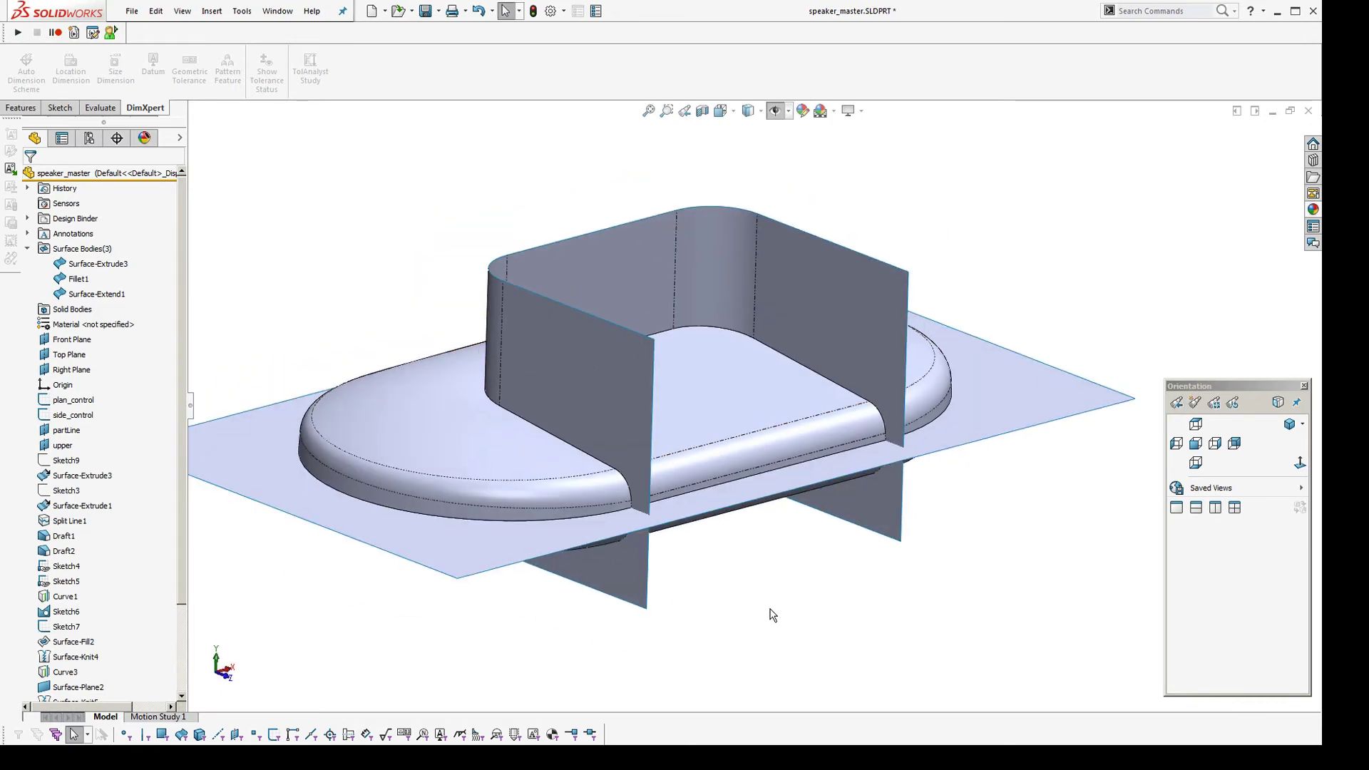
key(ctrl+Tab)
click(672, 358)
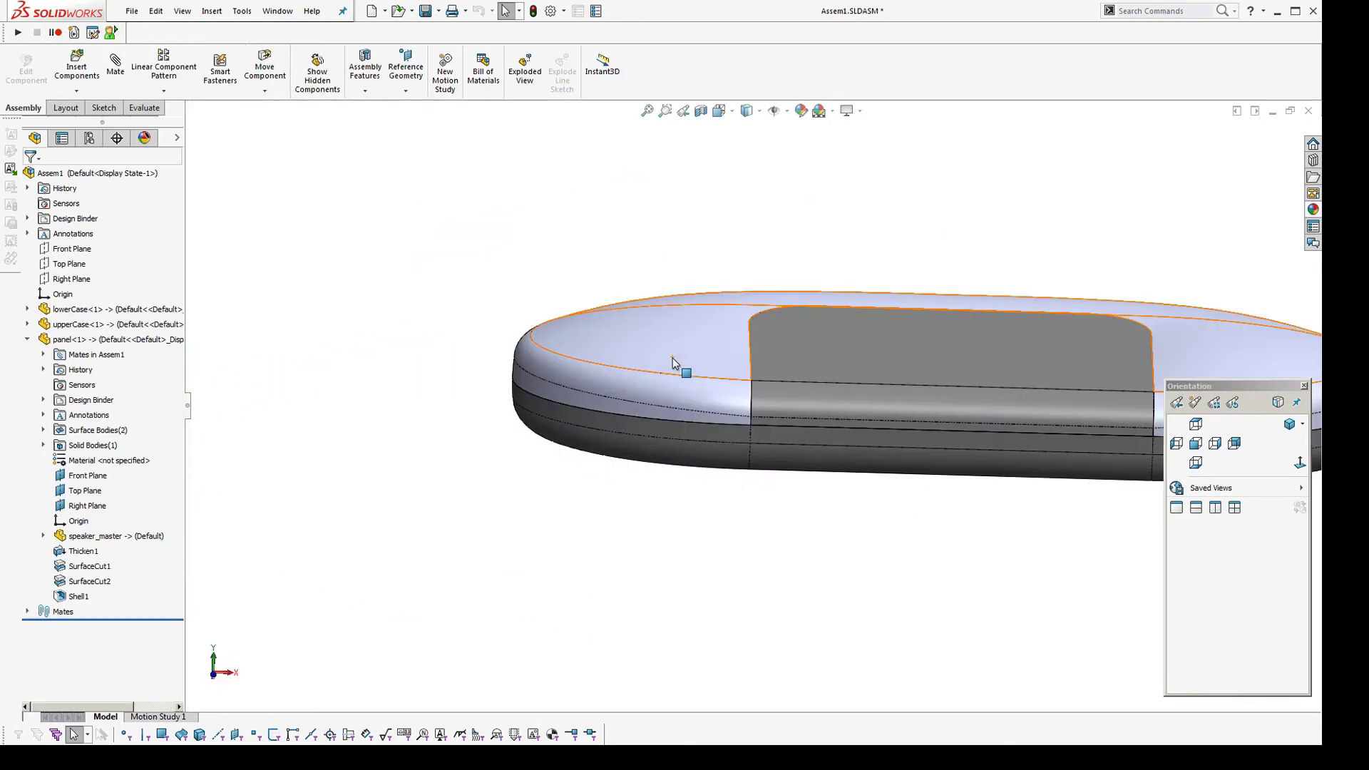
middle_drag(672, 363, 777, 531)
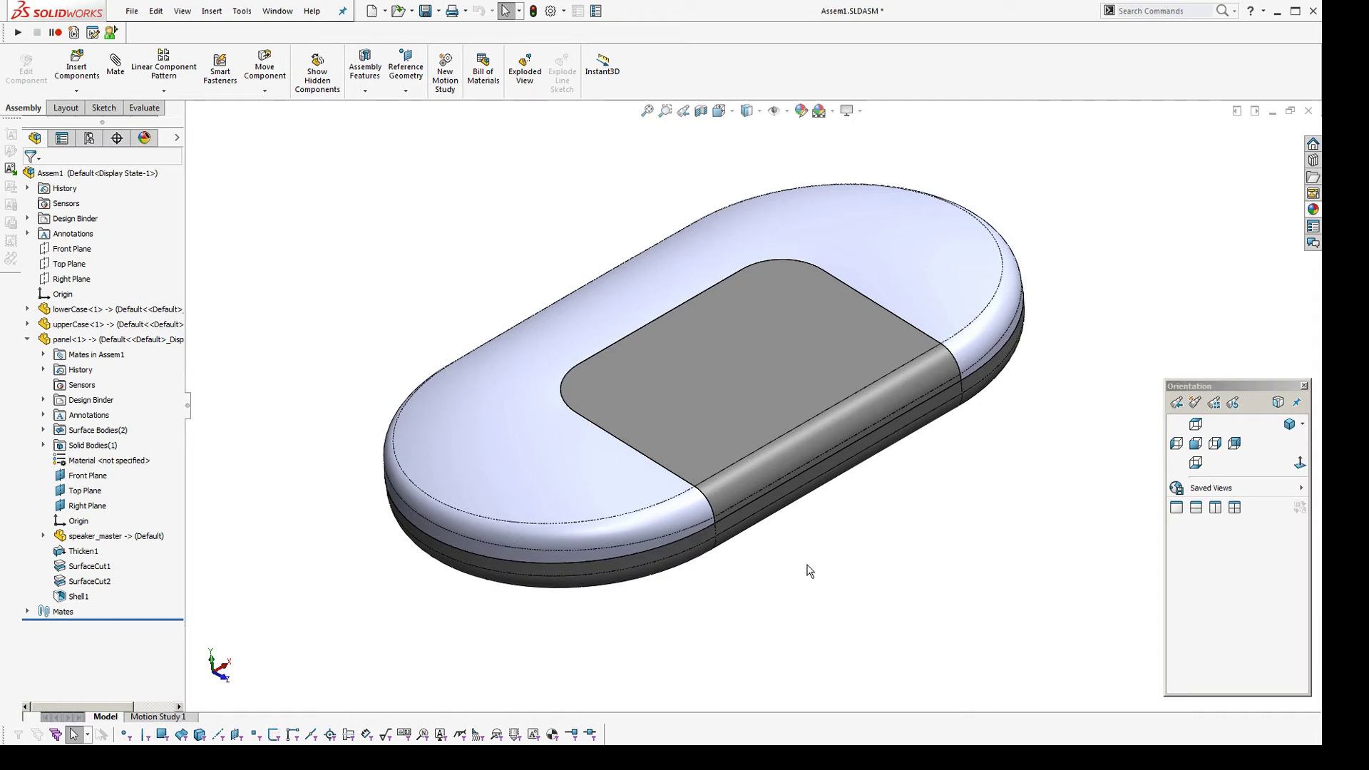
middle_drag(809, 570, 724, 451)
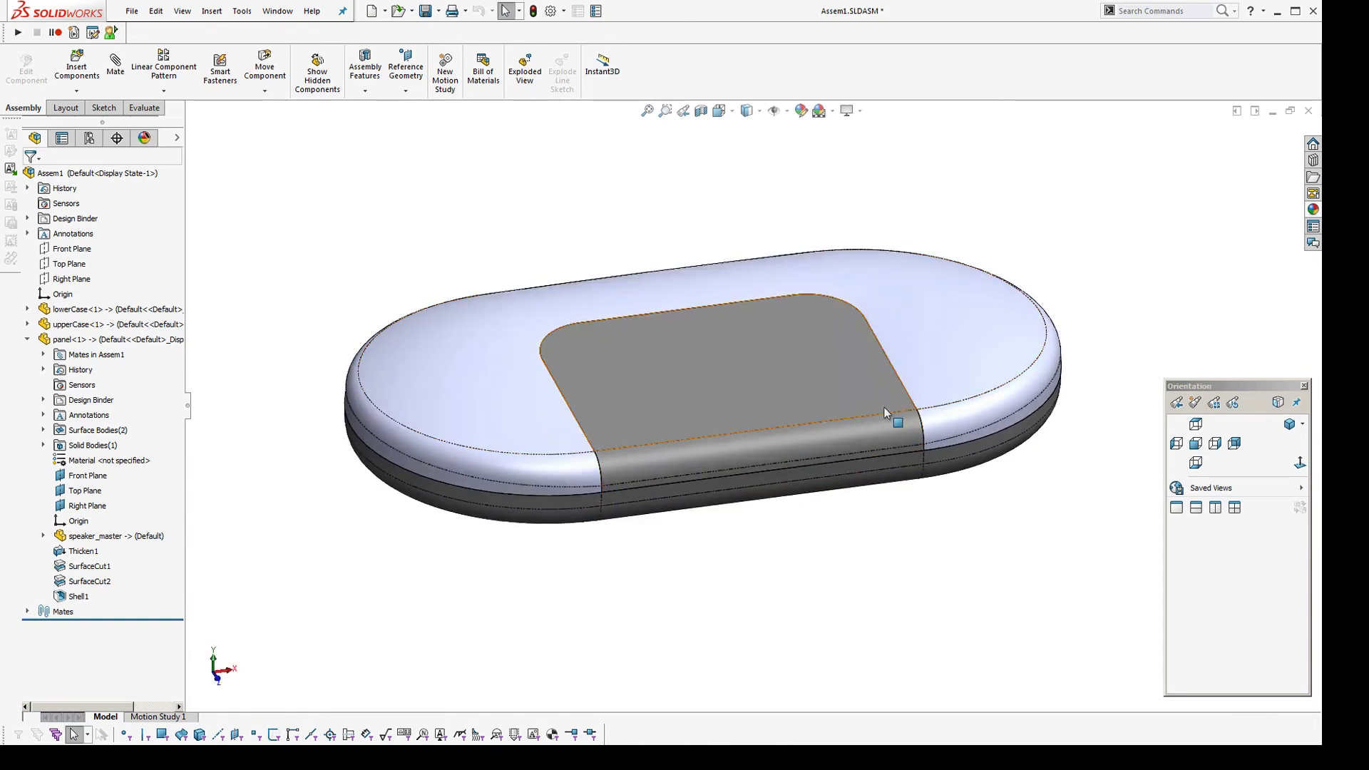
middle_drag(692, 529, 643, 376)
middle_drag(514, 309, 796, 464)
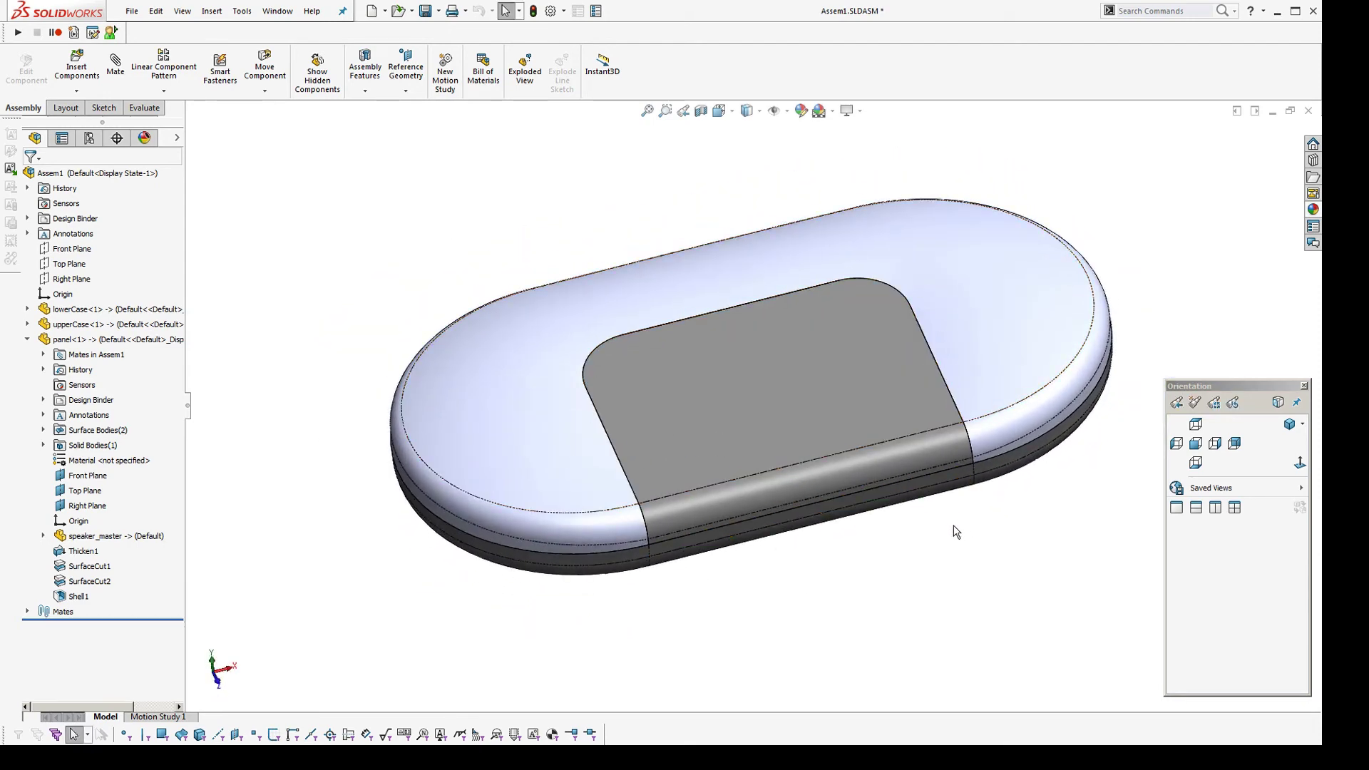
middle_drag(956, 528, 813, 464)
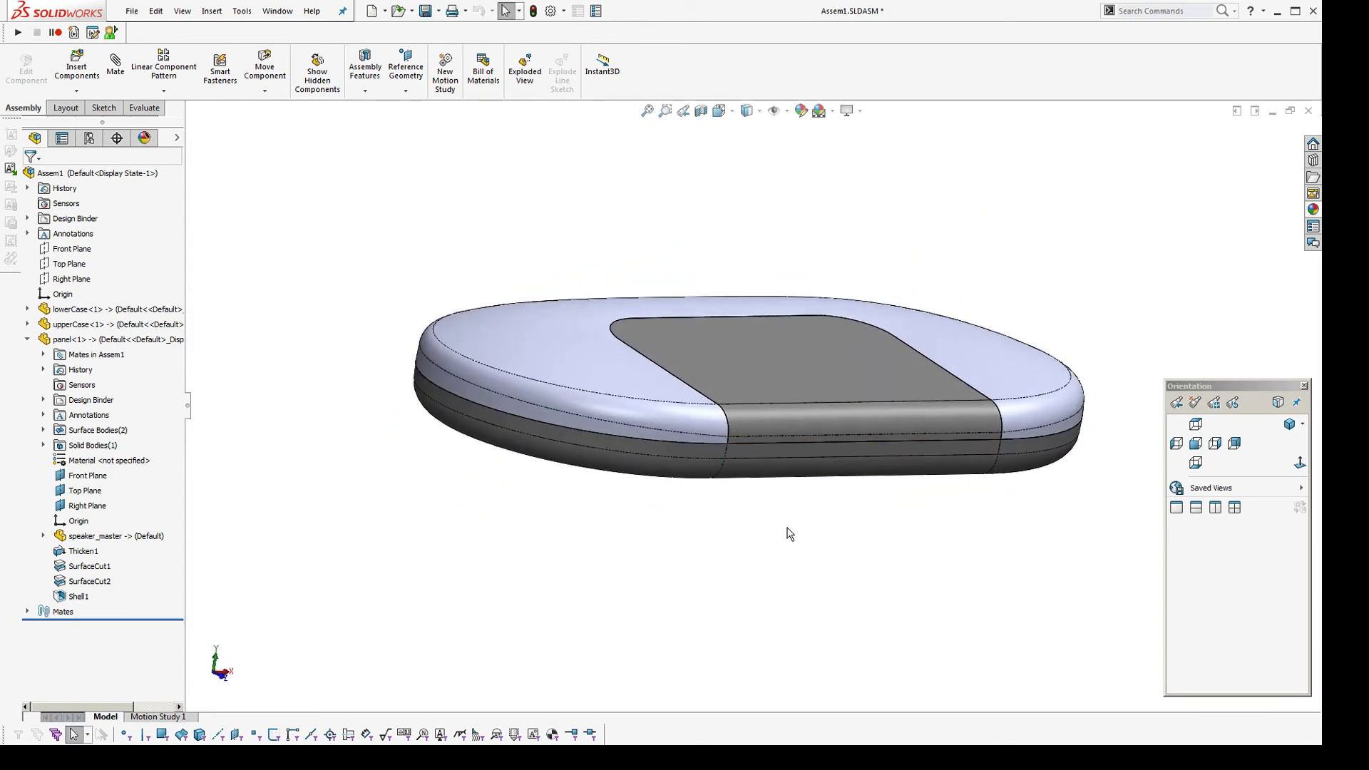
key(ctrl+s)
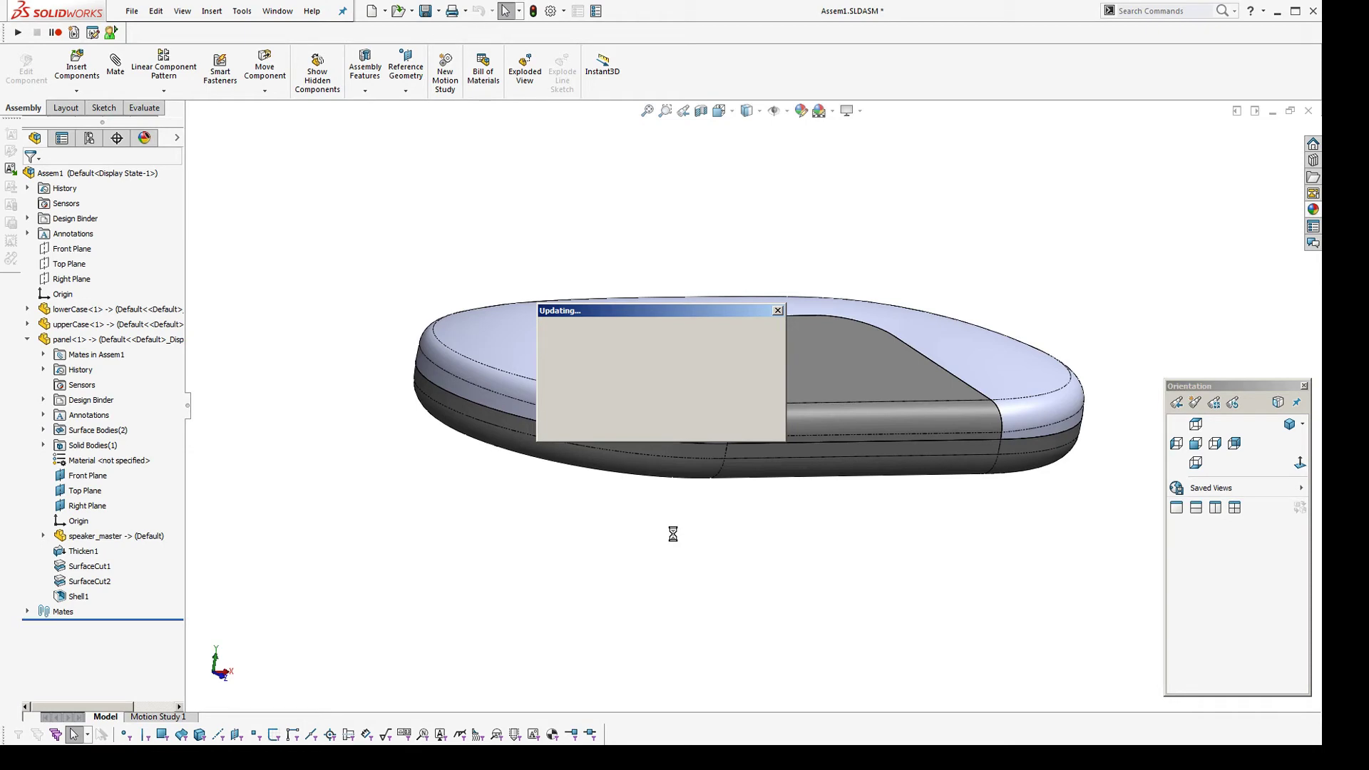
middle_drag(675, 538, 691, 594)
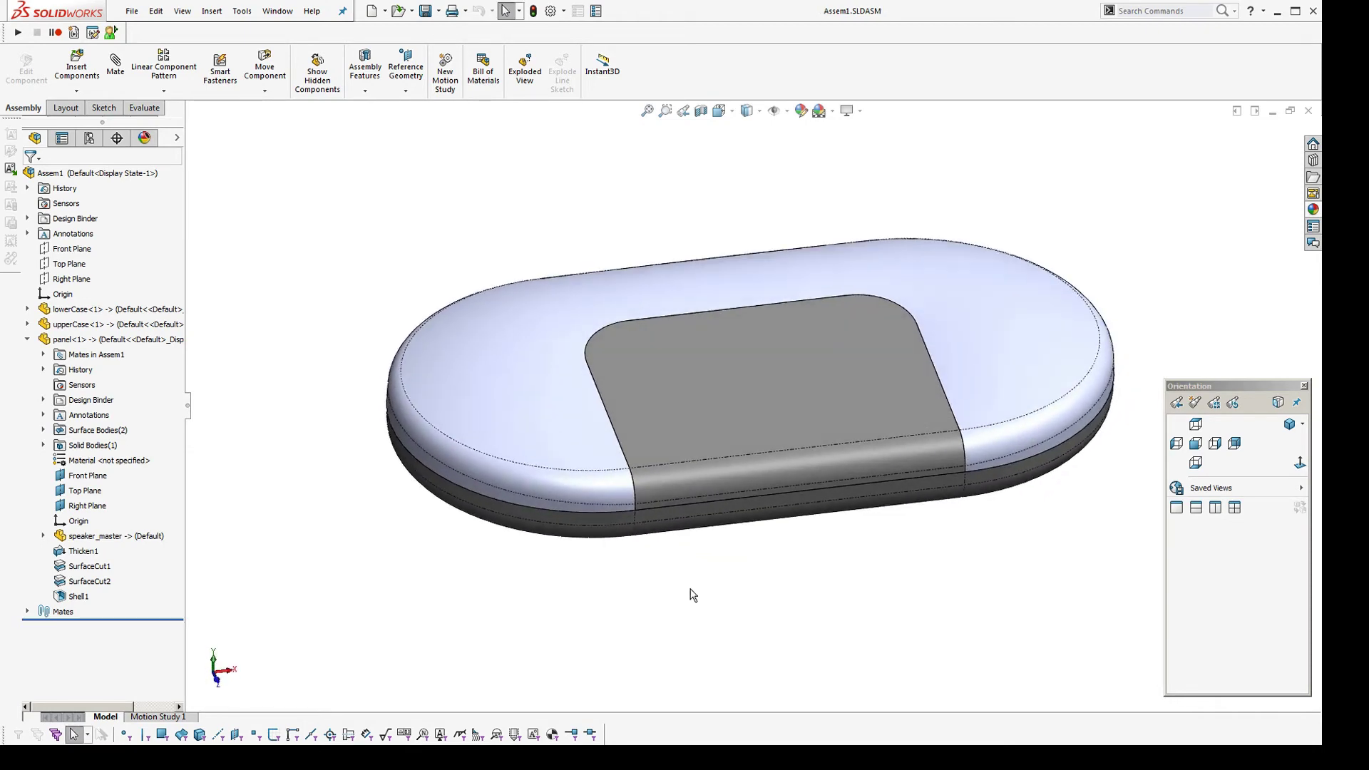
In speaker_master, sketch a circle about 16 mm in diameter on the Top Plane, between the case's rounded left end and the panel cut-out
key(ctrl+Tab)
middle_drag(702, 518, 568, 512)
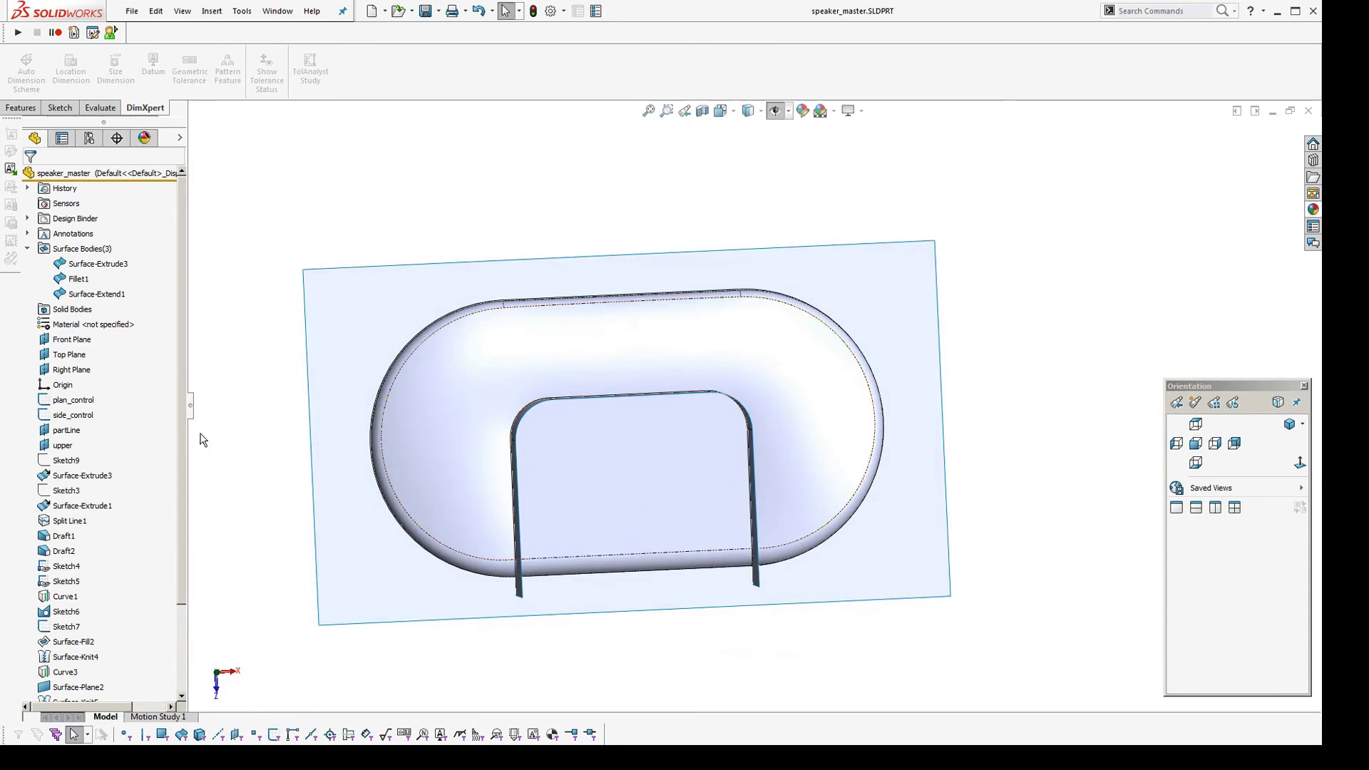
click(62, 359)
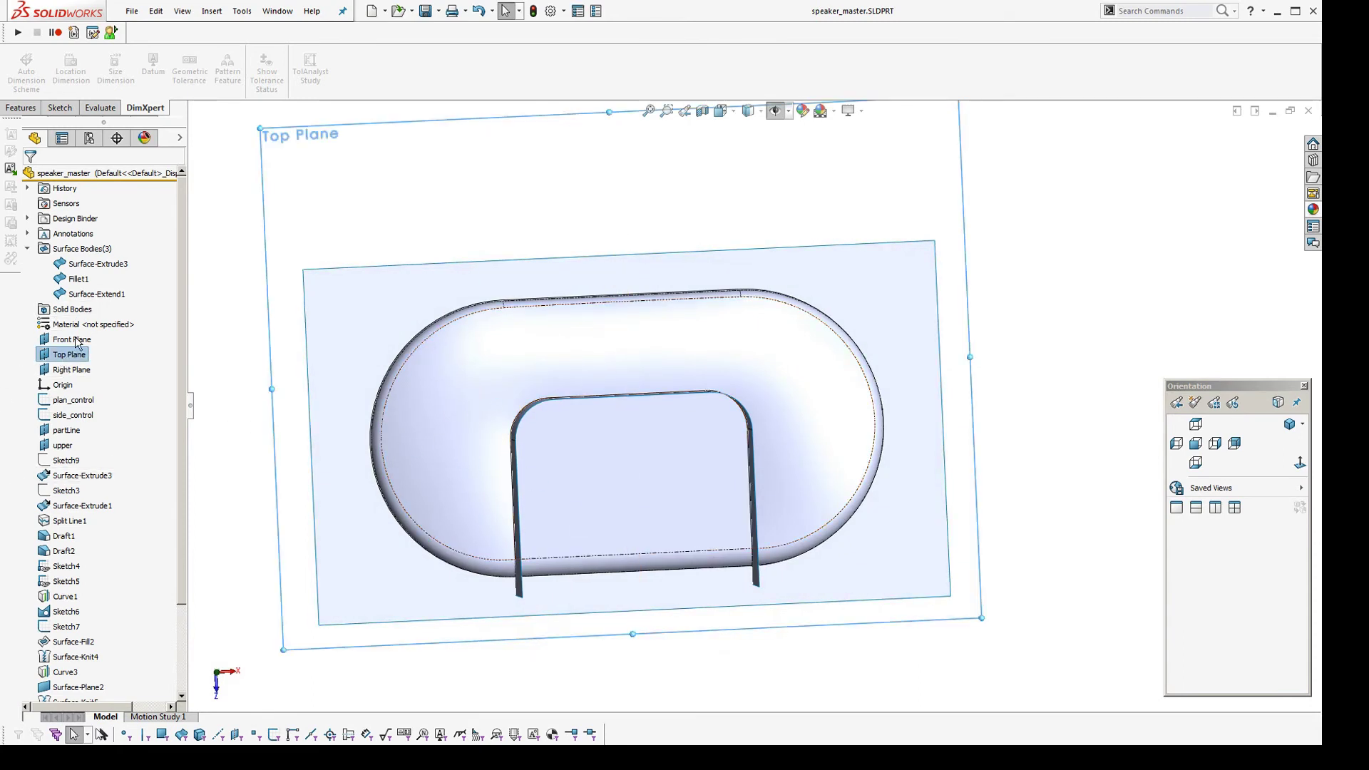
click(76, 339)
click(1196, 424)
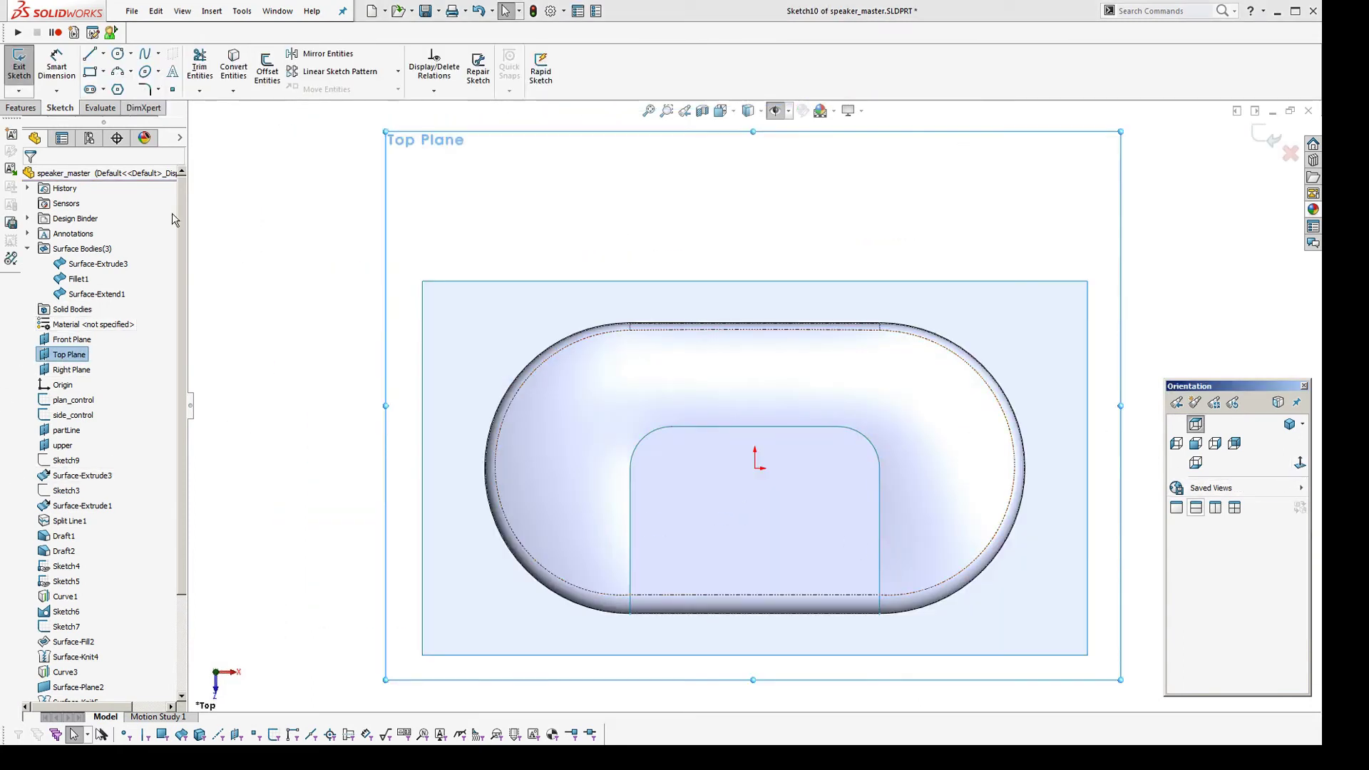
click(118, 54)
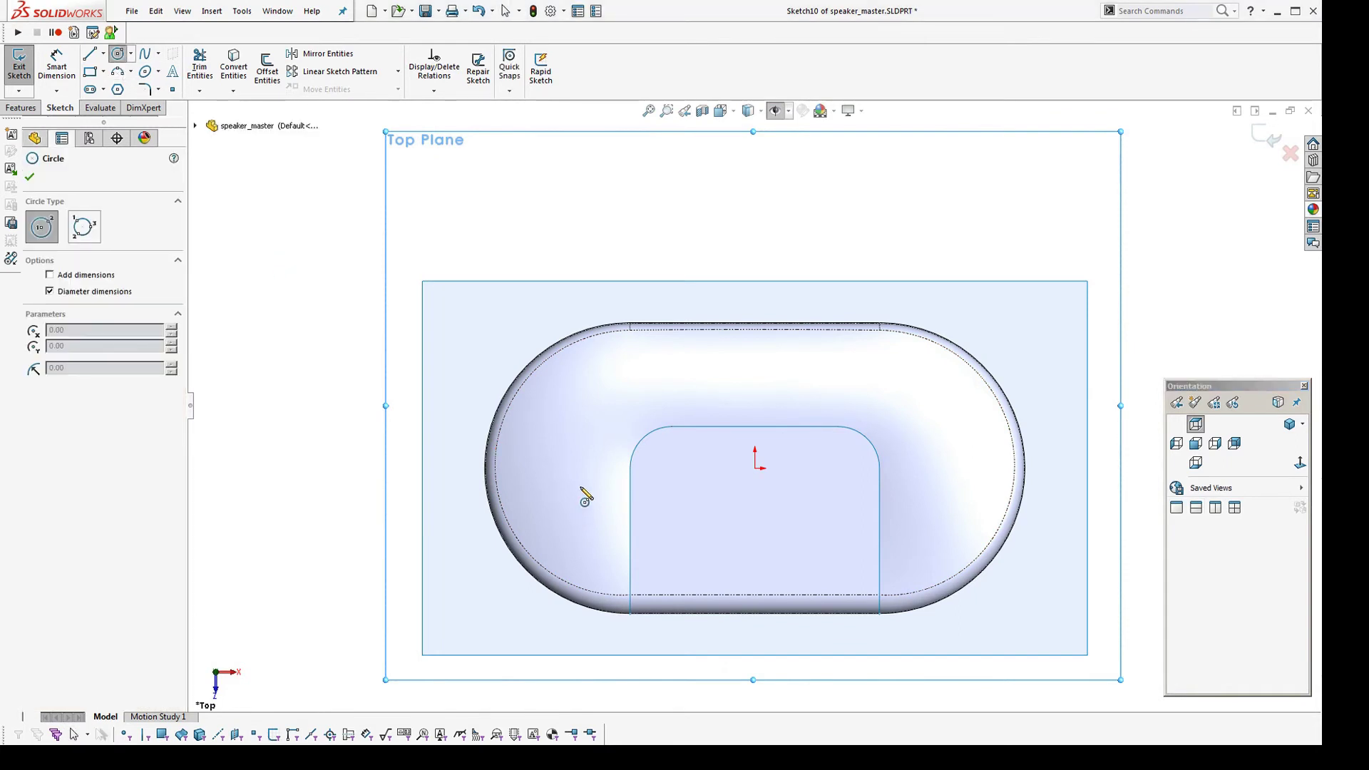
drag(566, 462, 579, 500)
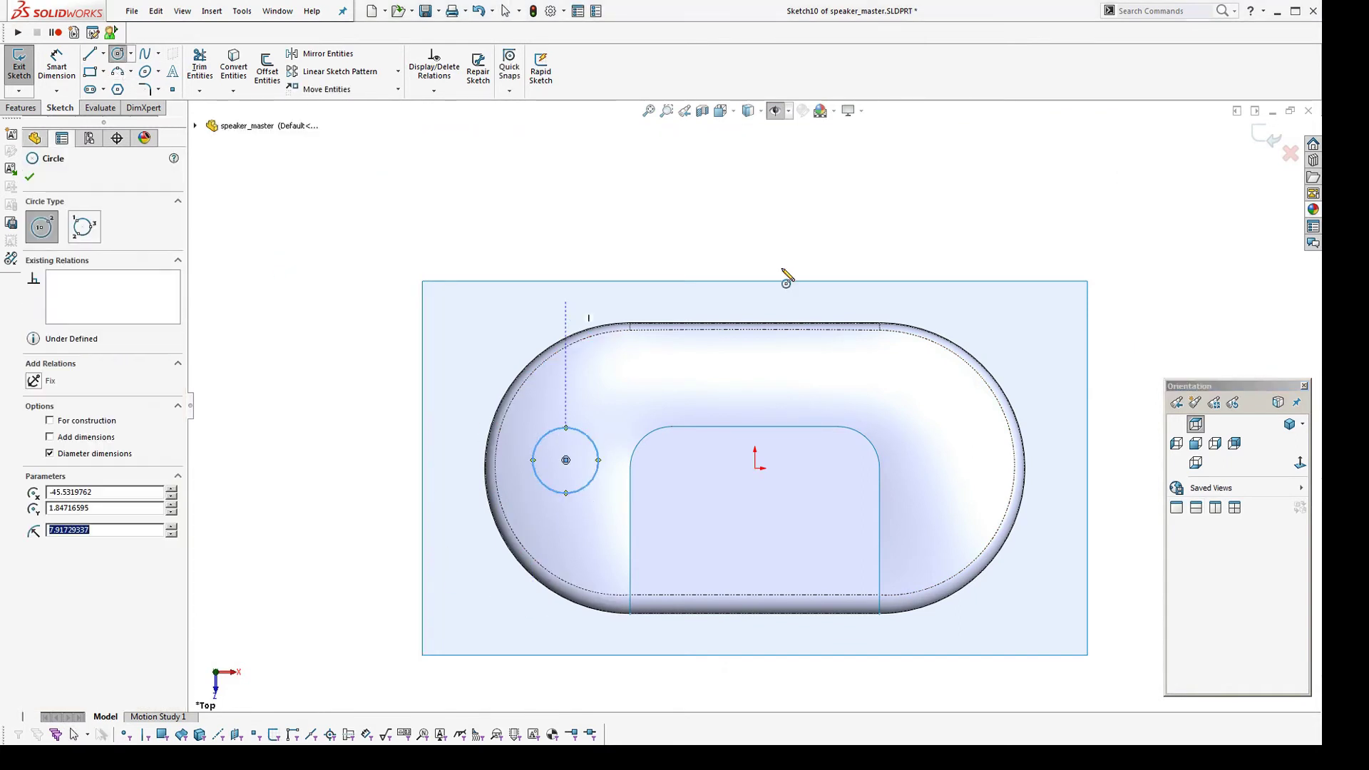
Set the circle's diameter to 15 mm and finish the sketch
click(56, 64)
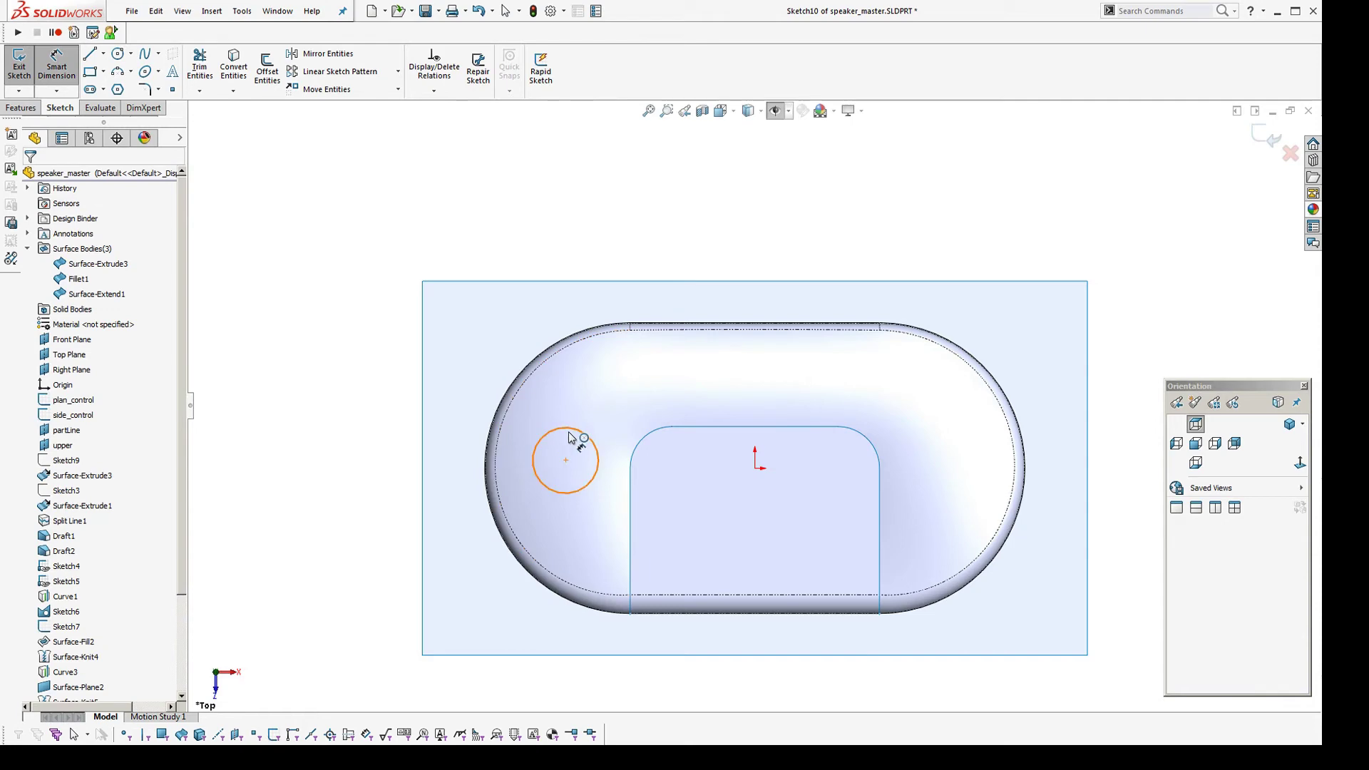
click(569, 437)
click(570, 399)
key(Return)
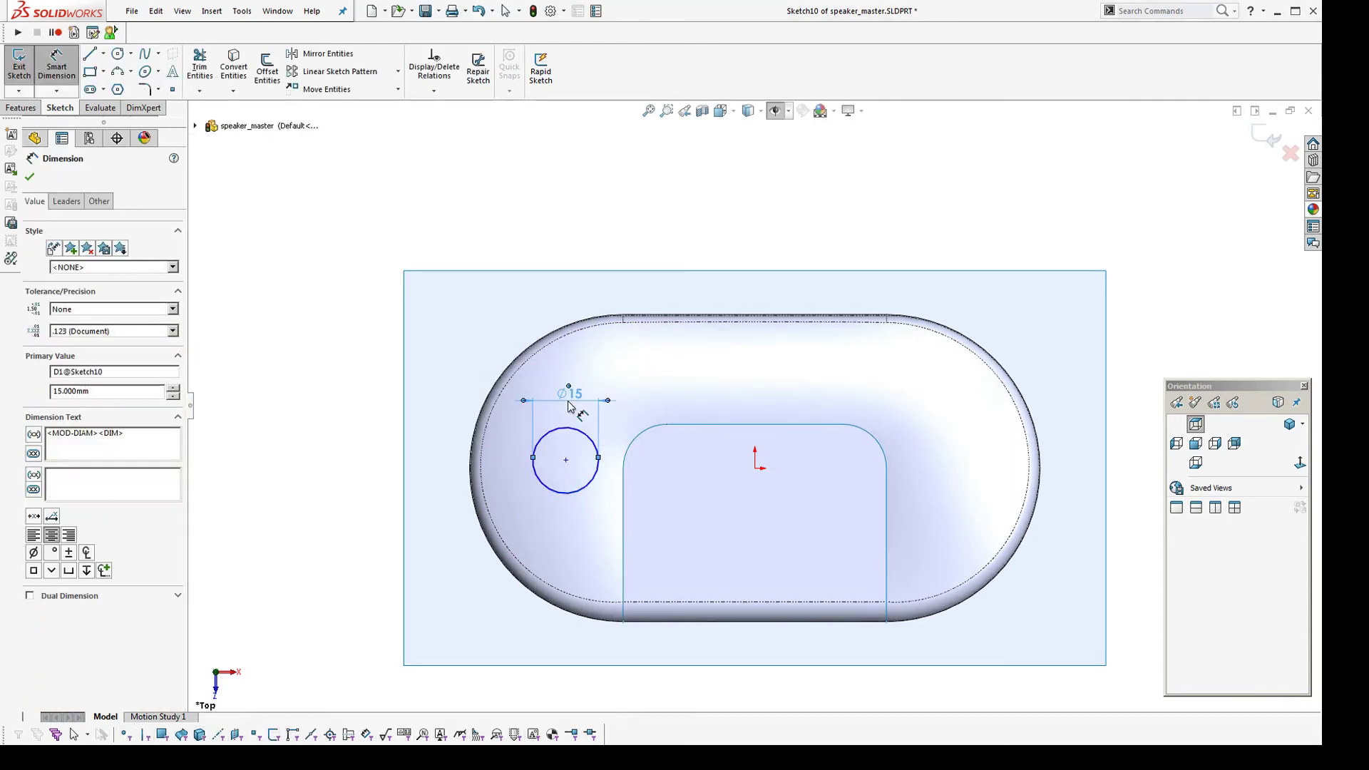
click(1266, 135)
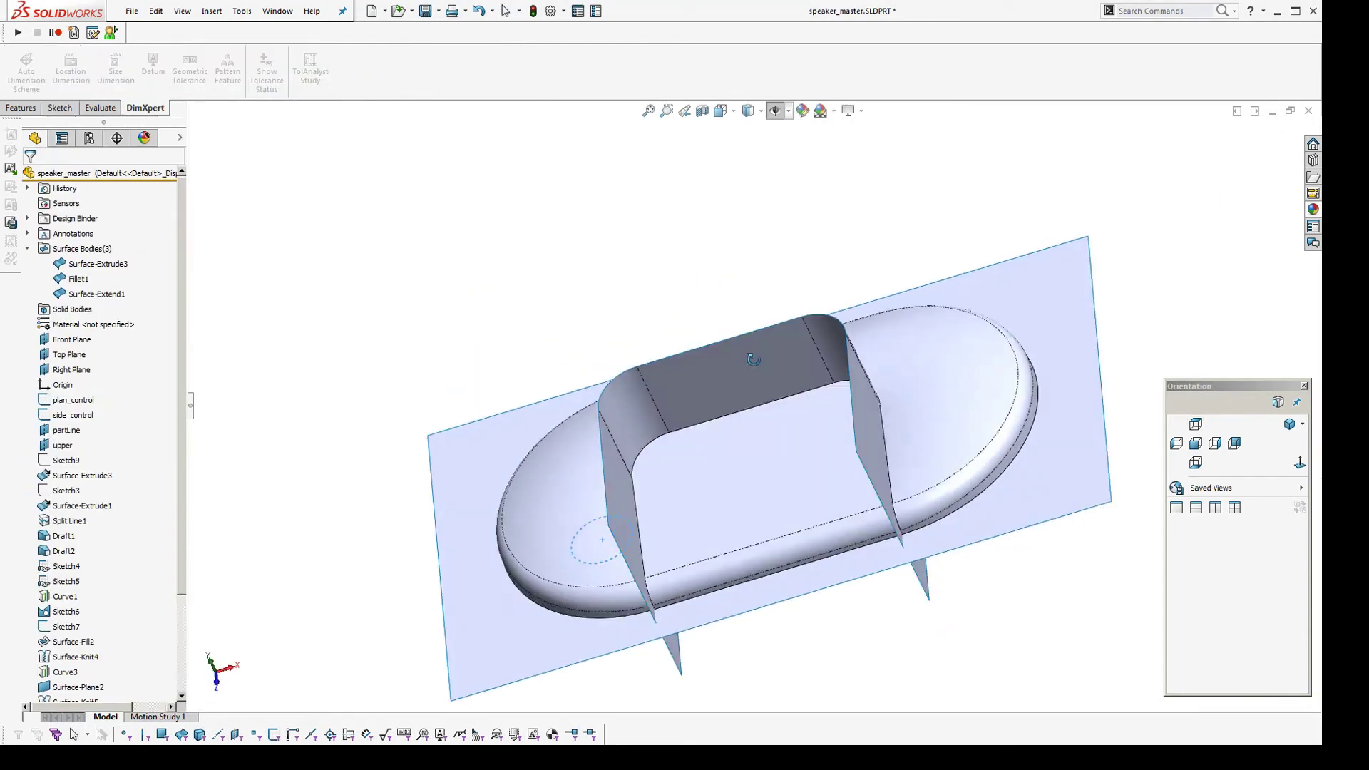
Extrude the circle upward as a blind surface 20 mm deep, passing through the top of the case
click(221, 12)
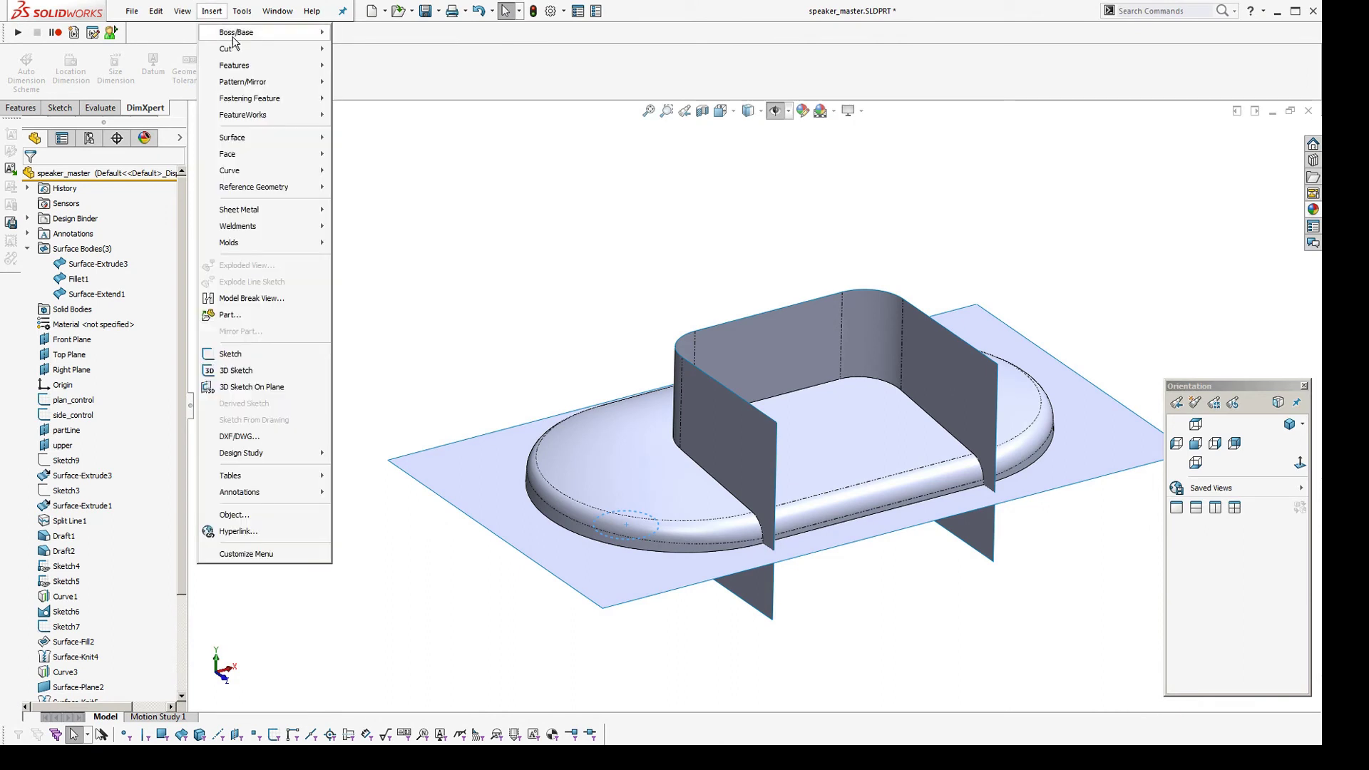
mouse_move(232, 137)
click(360, 141)
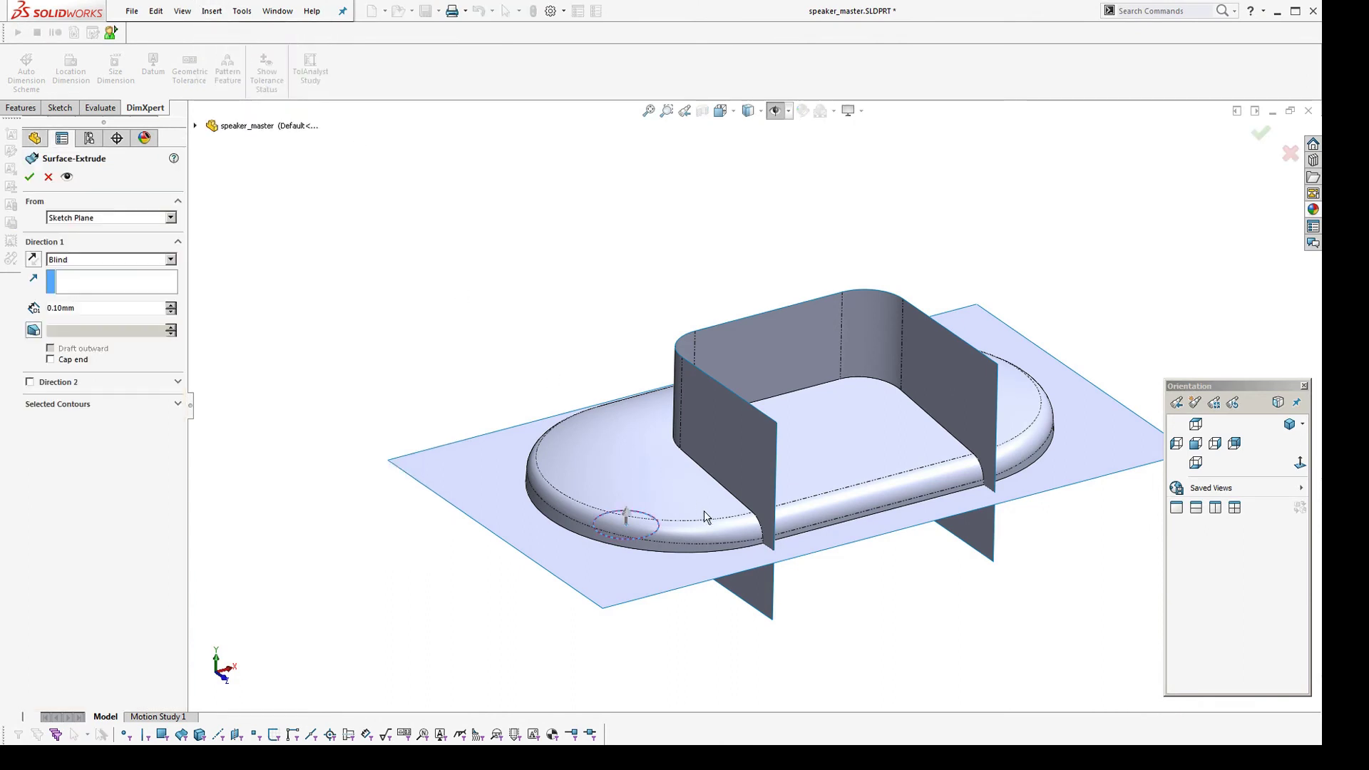
text(5)
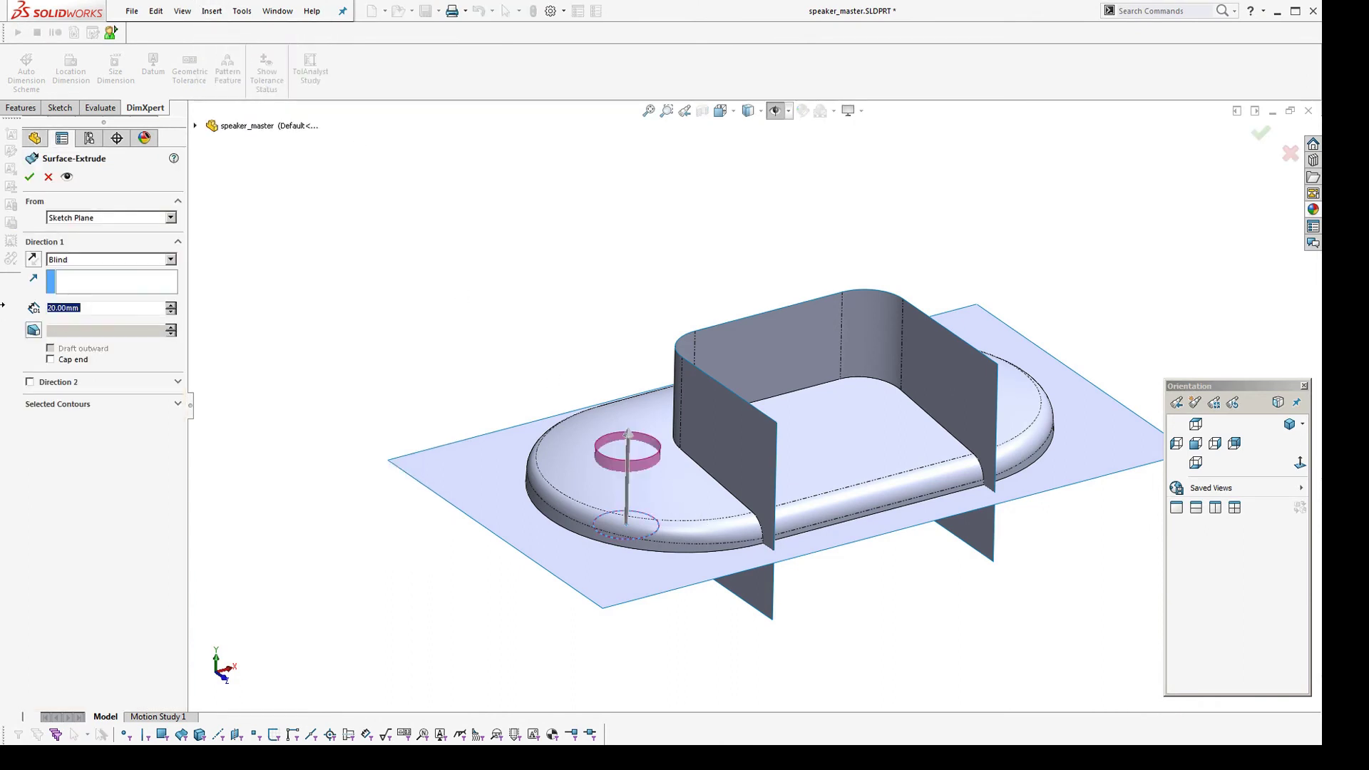
key(Return)
mouse_move(536, 459)
middle_down()
mouse_move(544, 400)
mouse_move(535, 479)
middle_up()
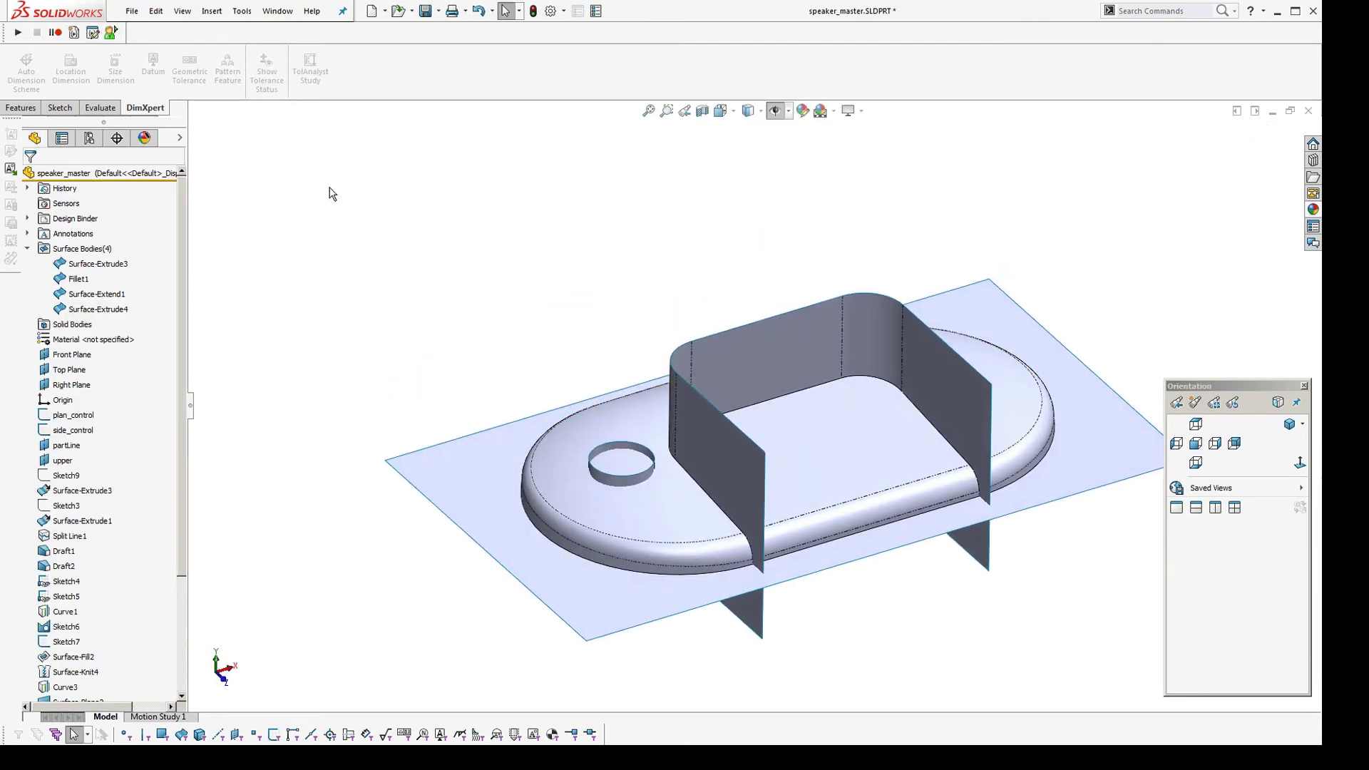
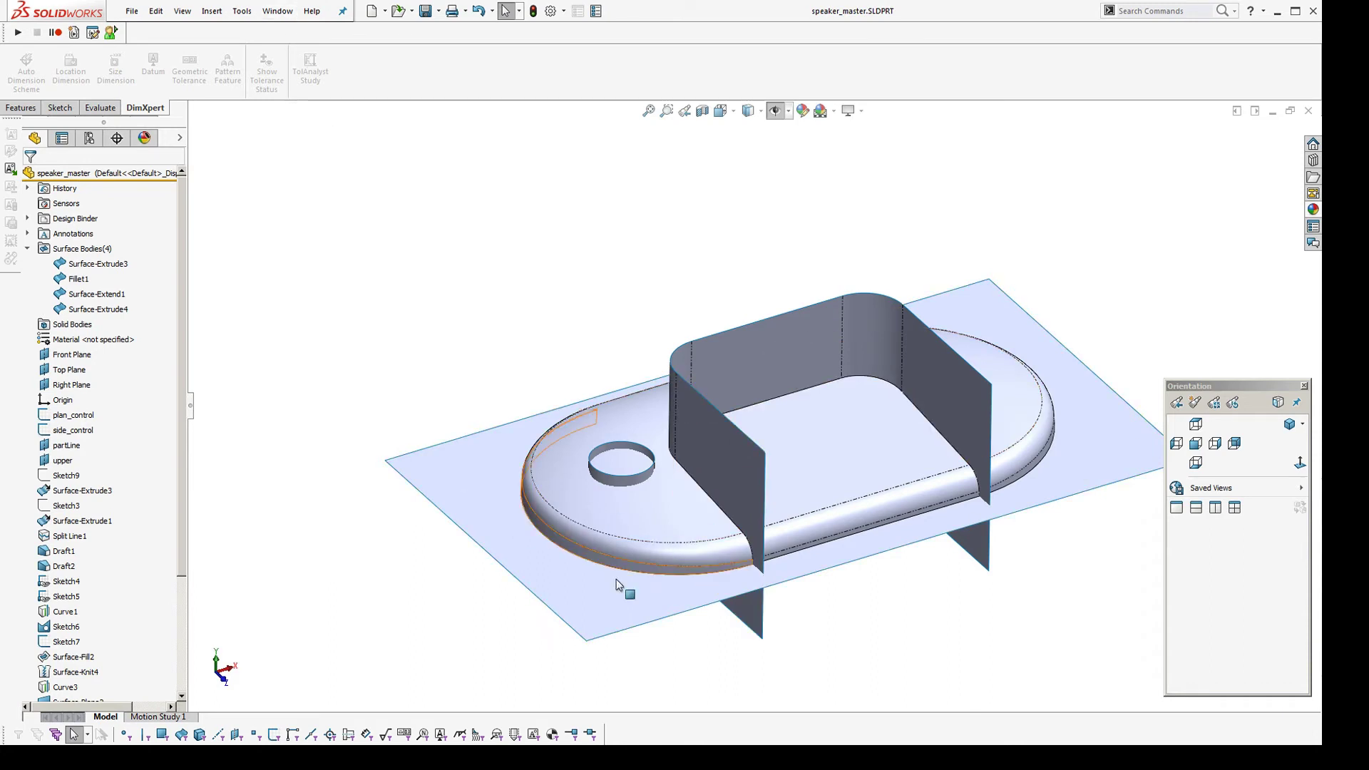
Open the upperCase part and examine the inherited cylindrical surface and the surface bodies under its speaker_master reference
click(277, 11)
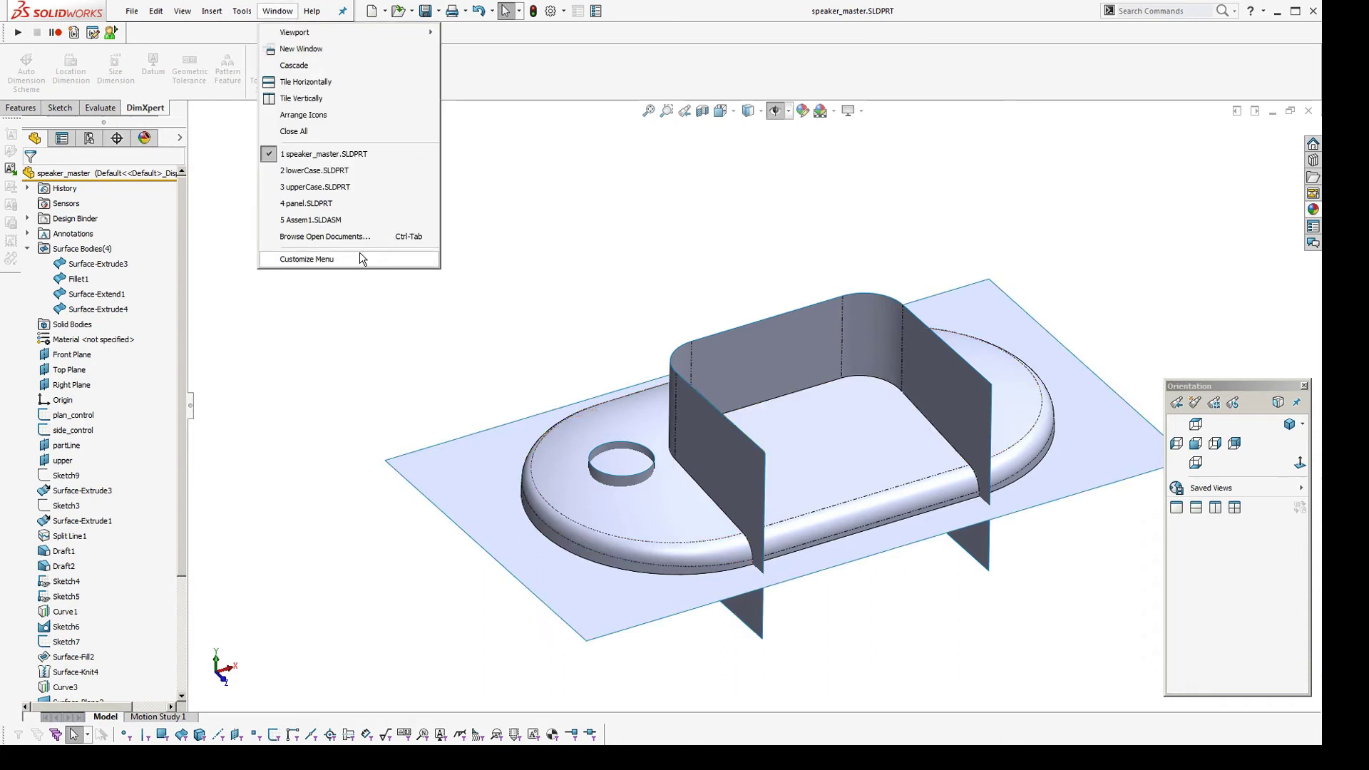
click(308, 193)
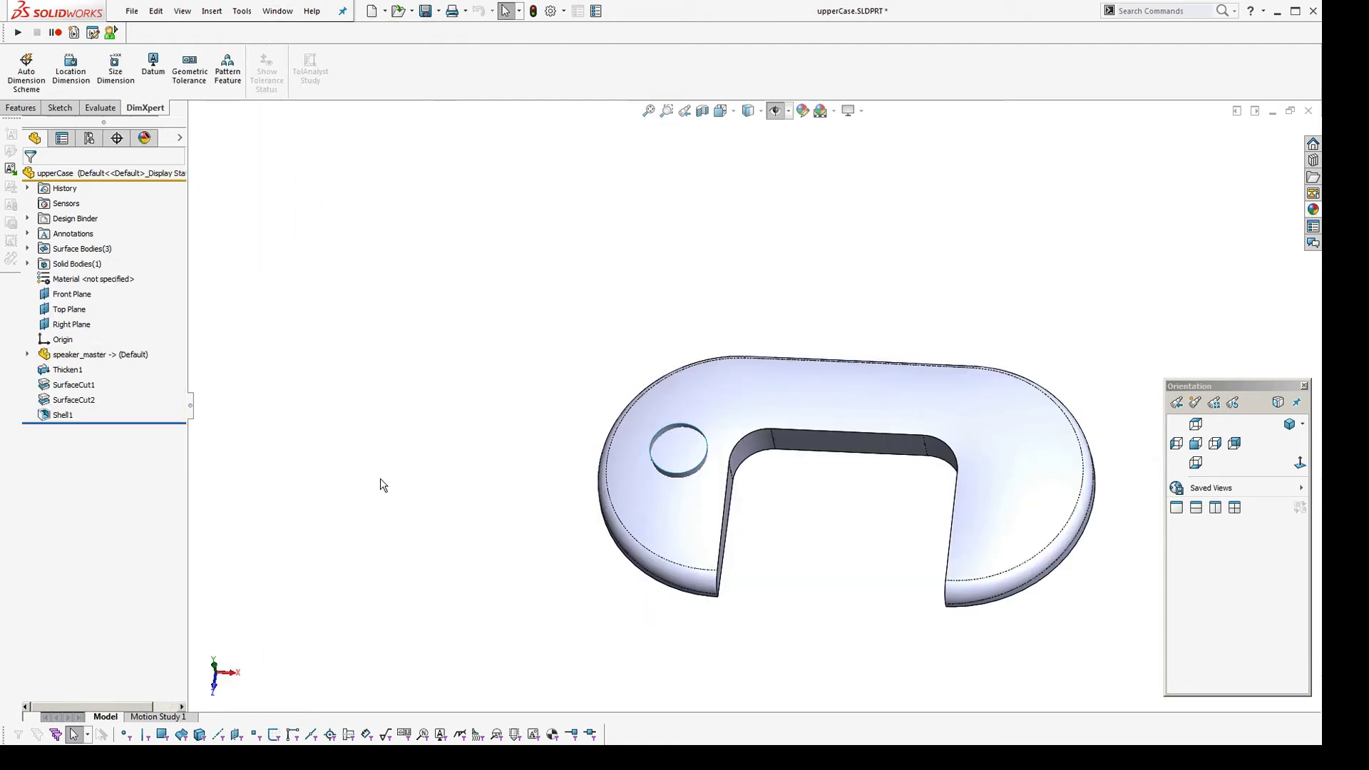
middle_drag(382, 481, 688, 442)
scroll(734, 606, down, 2)
middle_drag(734, 606, 713, 535)
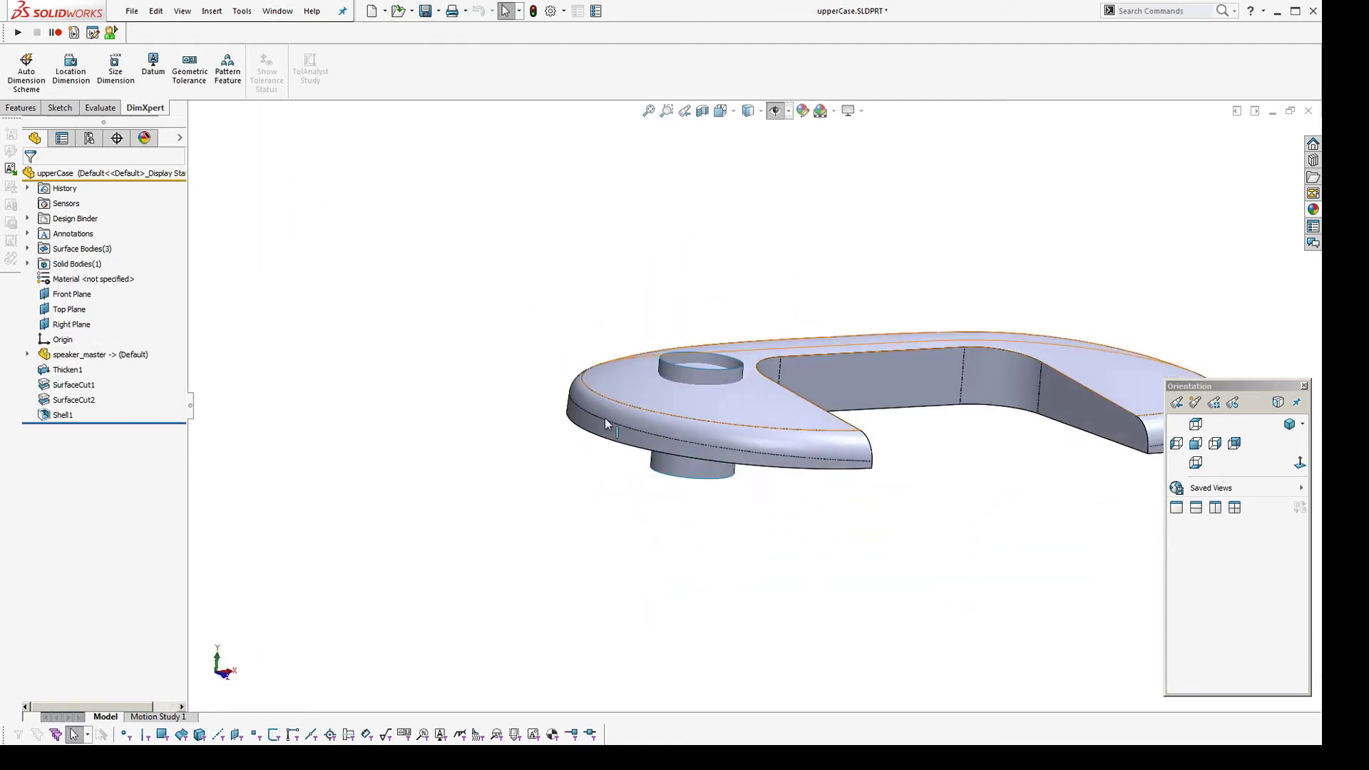
click(80, 355)
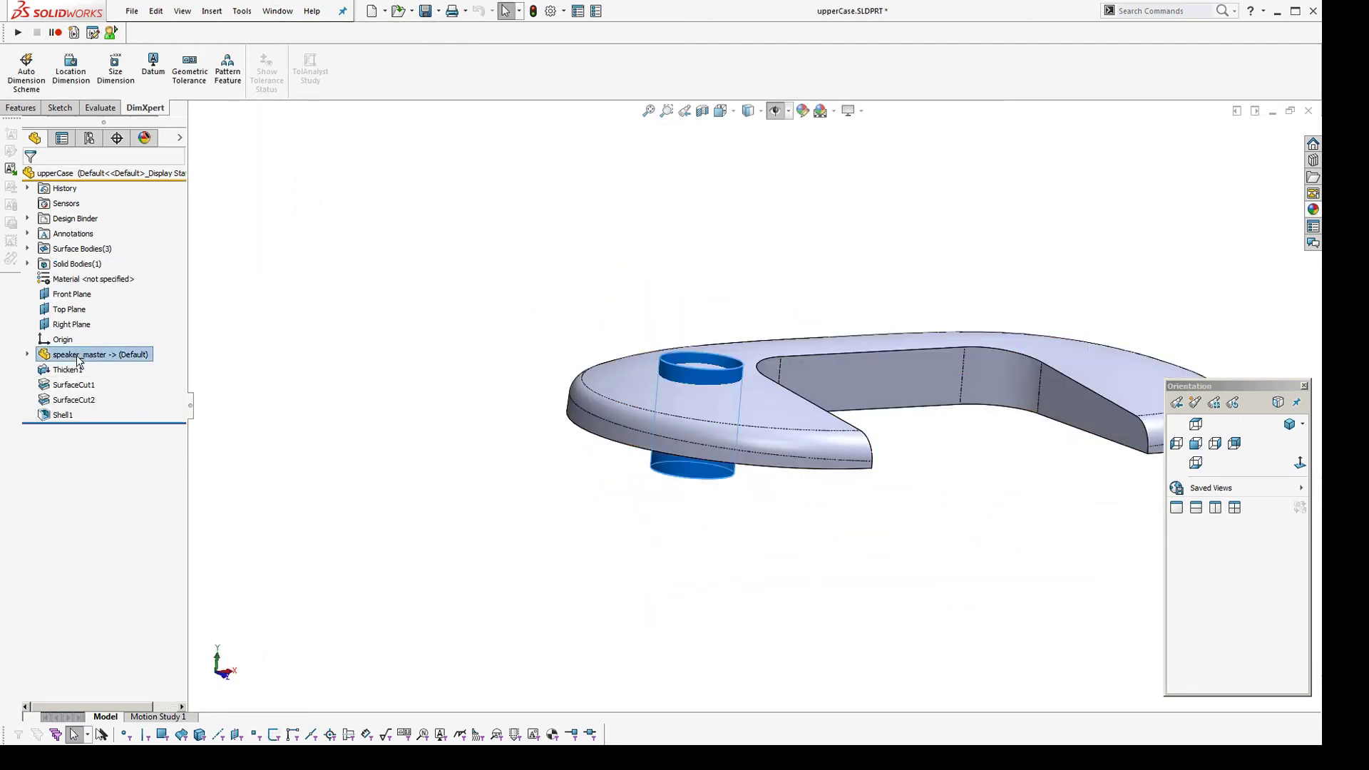
click(27, 355)
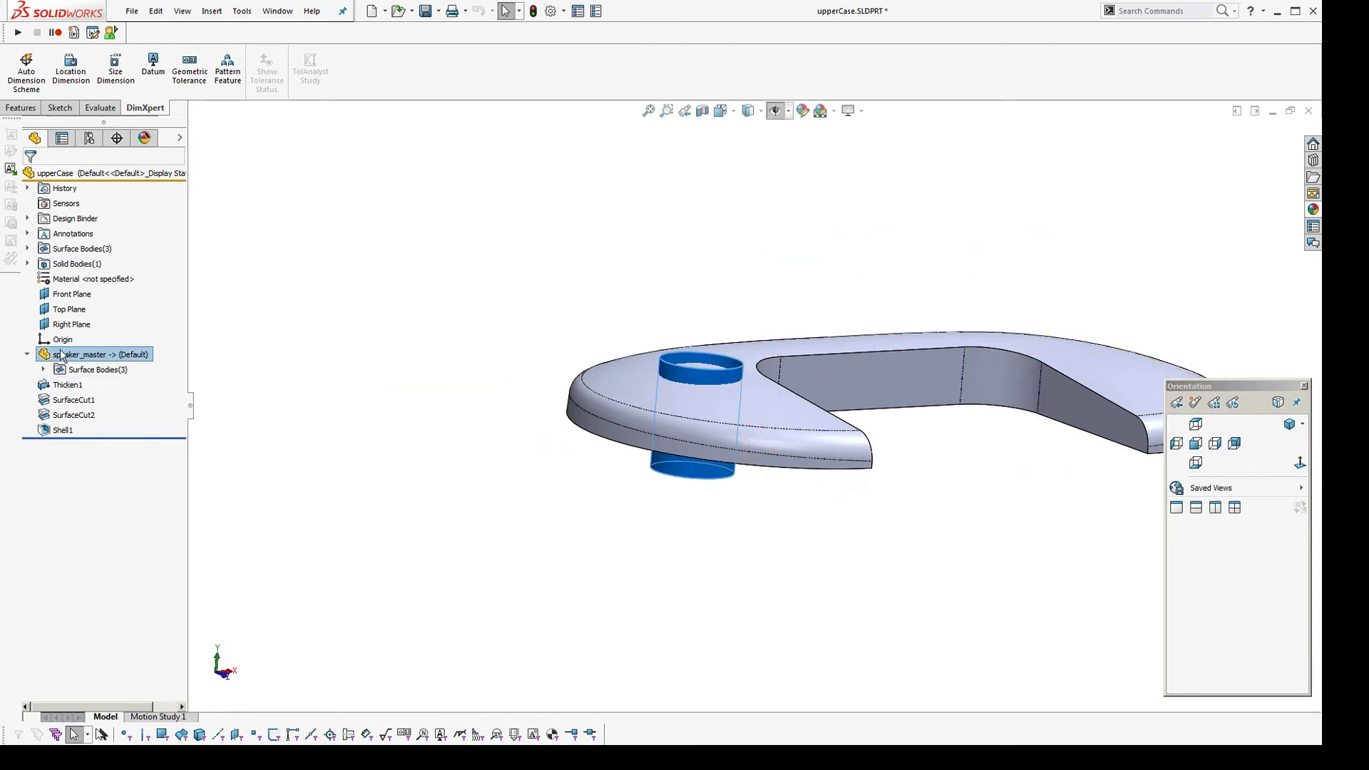
click(29, 356)
click(394, 373)
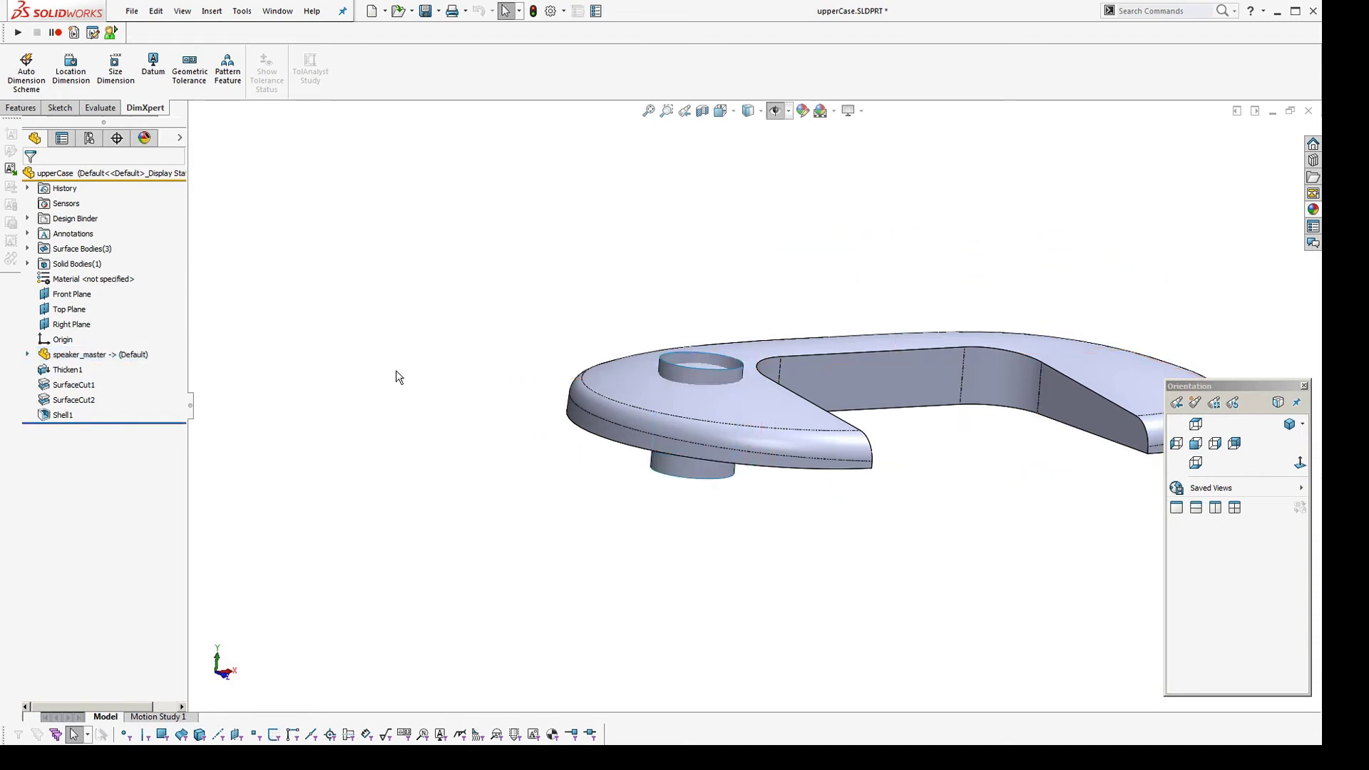
Cut a round hole through the rounded left end of upperCase, using the inherited cylindrical surface as the cutting surface
middle_drag(395, 373, 401, 430)
click(212, 11)
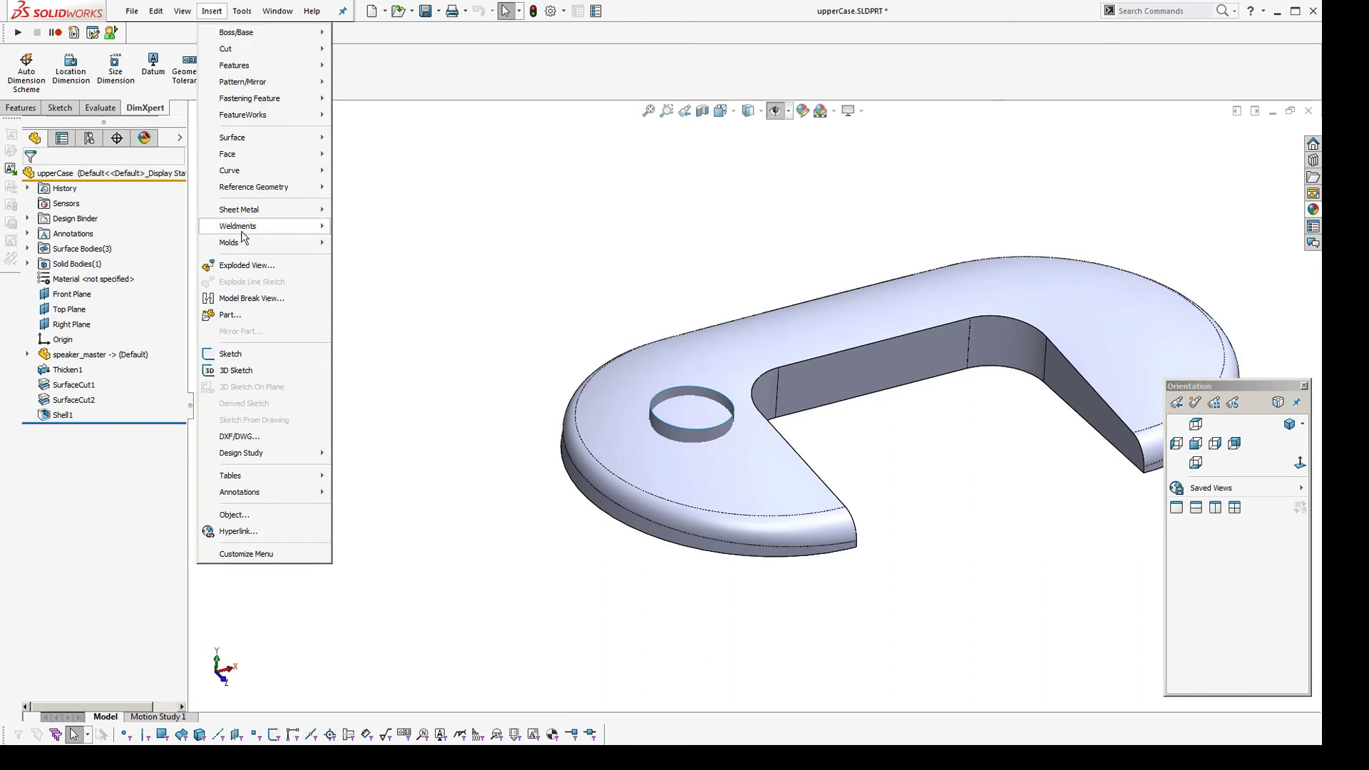
mouse_move(242, 49)
click(376, 148)
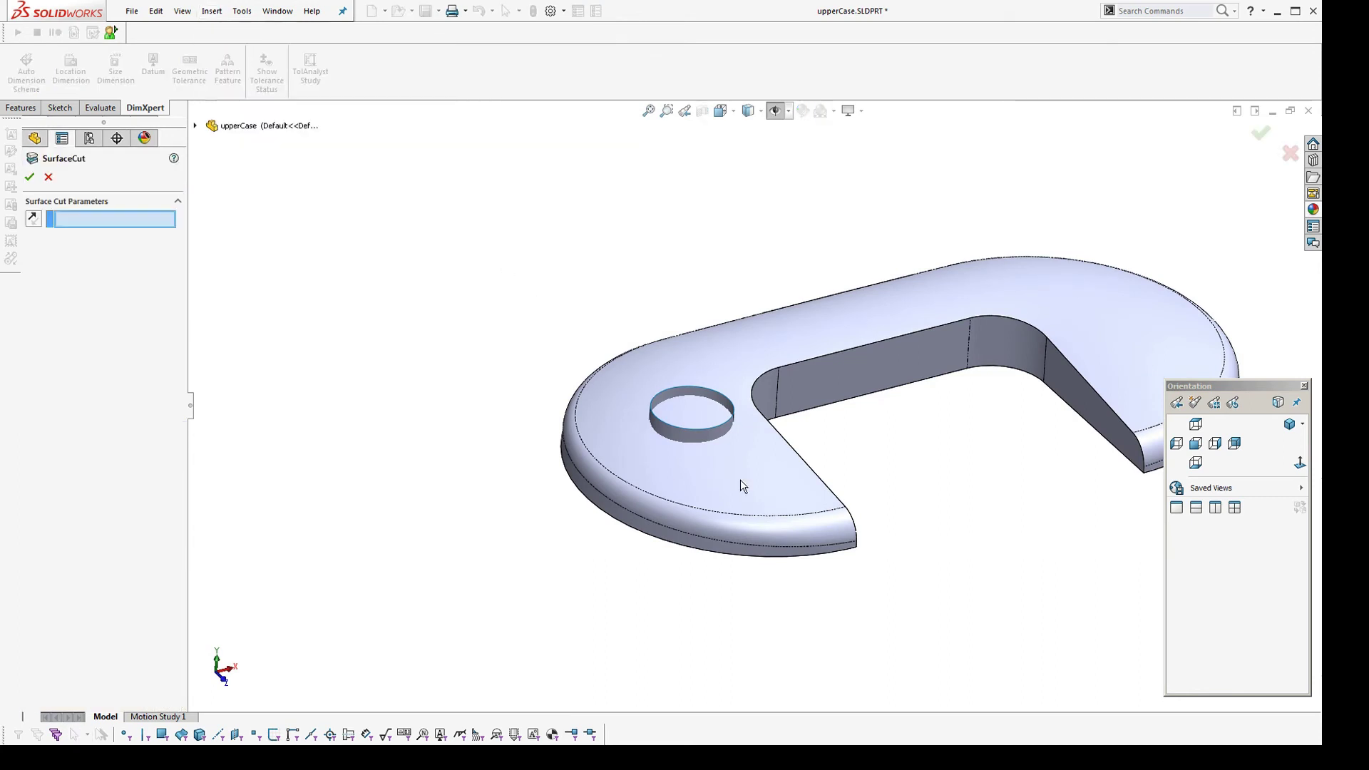
click(704, 432)
middle_drag(704, 433, 678, 618)
scroll(689, 417, down, 3)
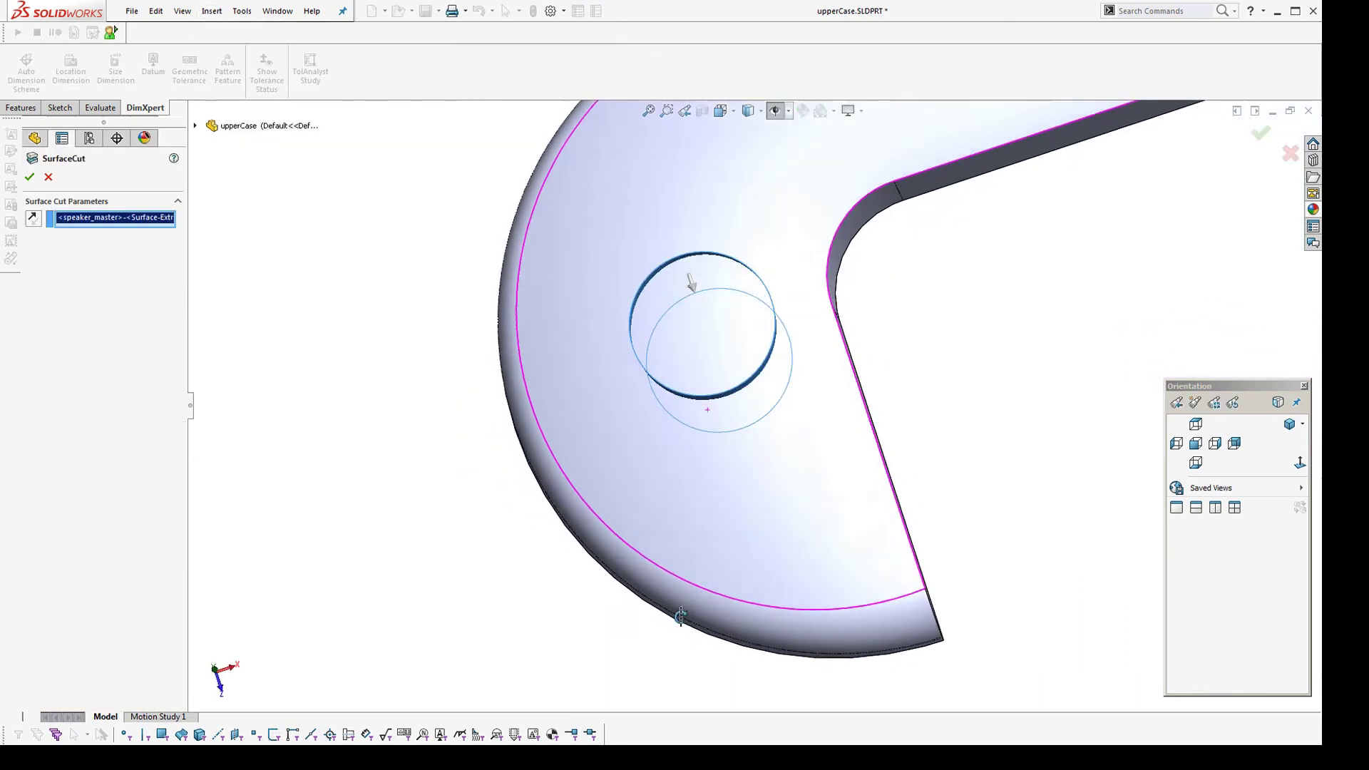
click(29, 177)
middle_drag(324, 281, 717, 375)
click(783, 335)
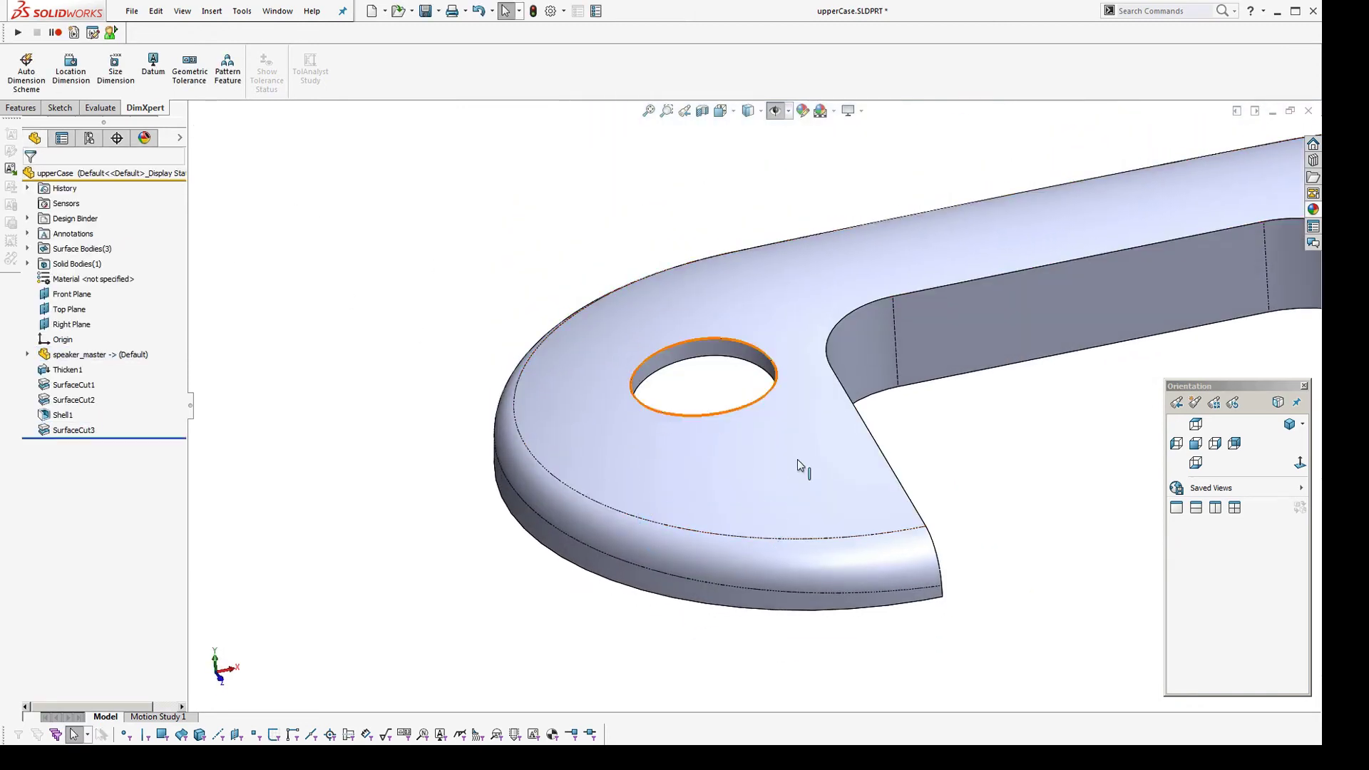
middle_drag(797, 463, 770, 478)
scroll(517, 354, up, 1)
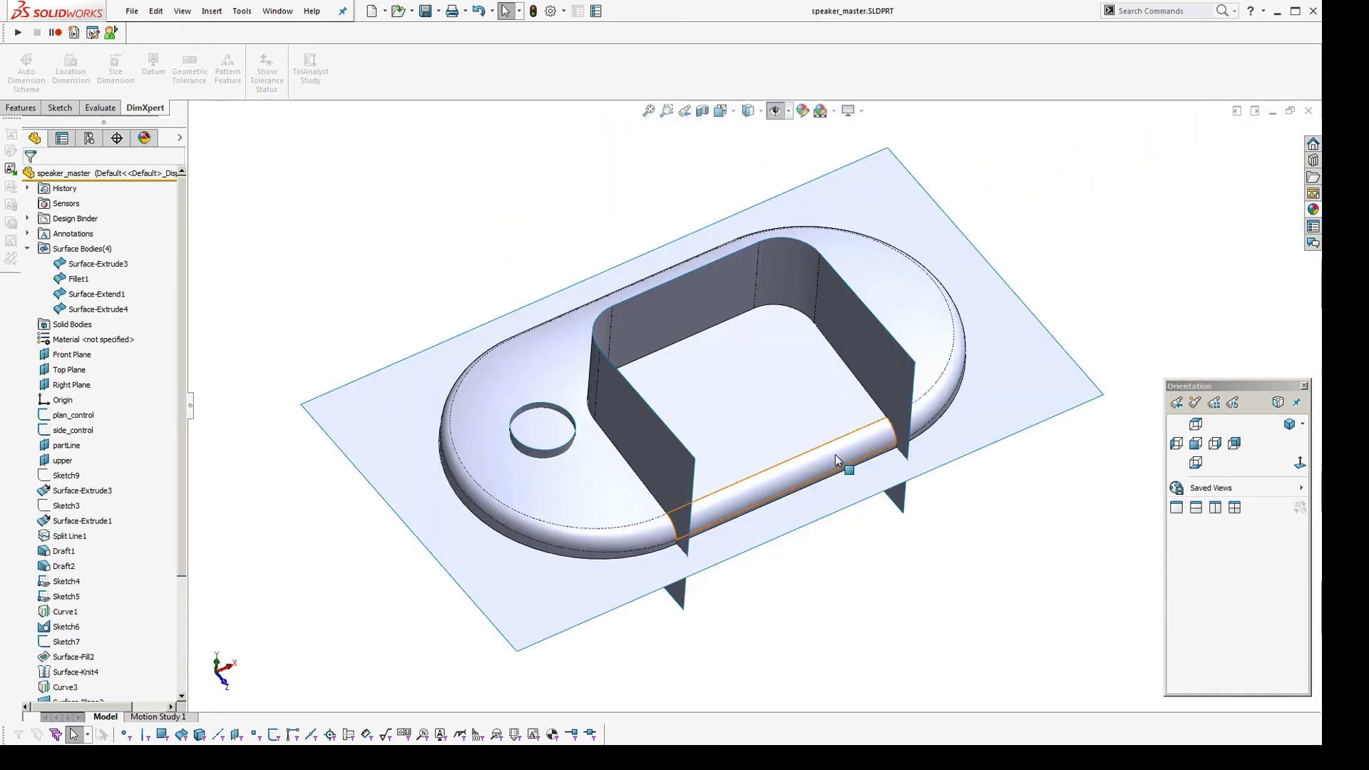
Create a new part from the ajStartPart template and insert speaker_master at the origin, transferring only its surface bodies
middle_drag(636, 465, 825, 579)
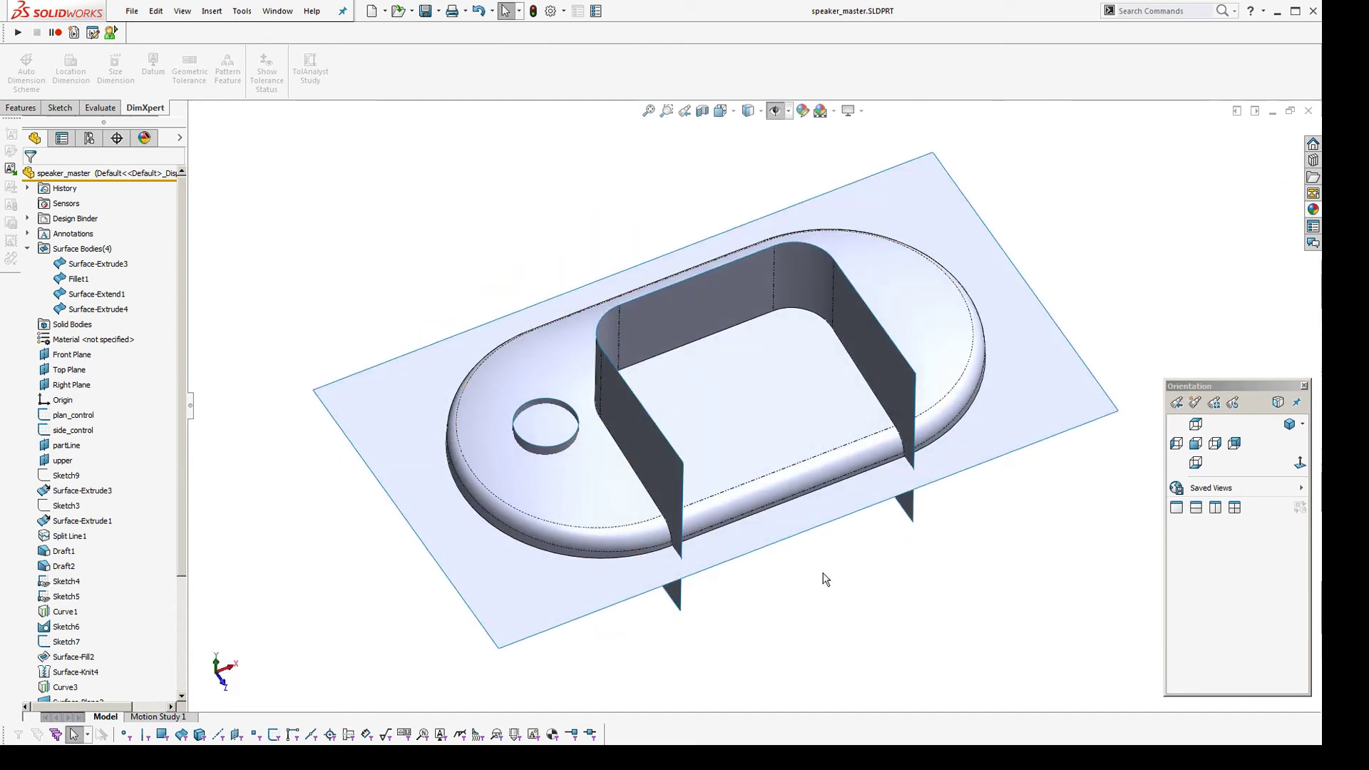
key(ctrl+n)
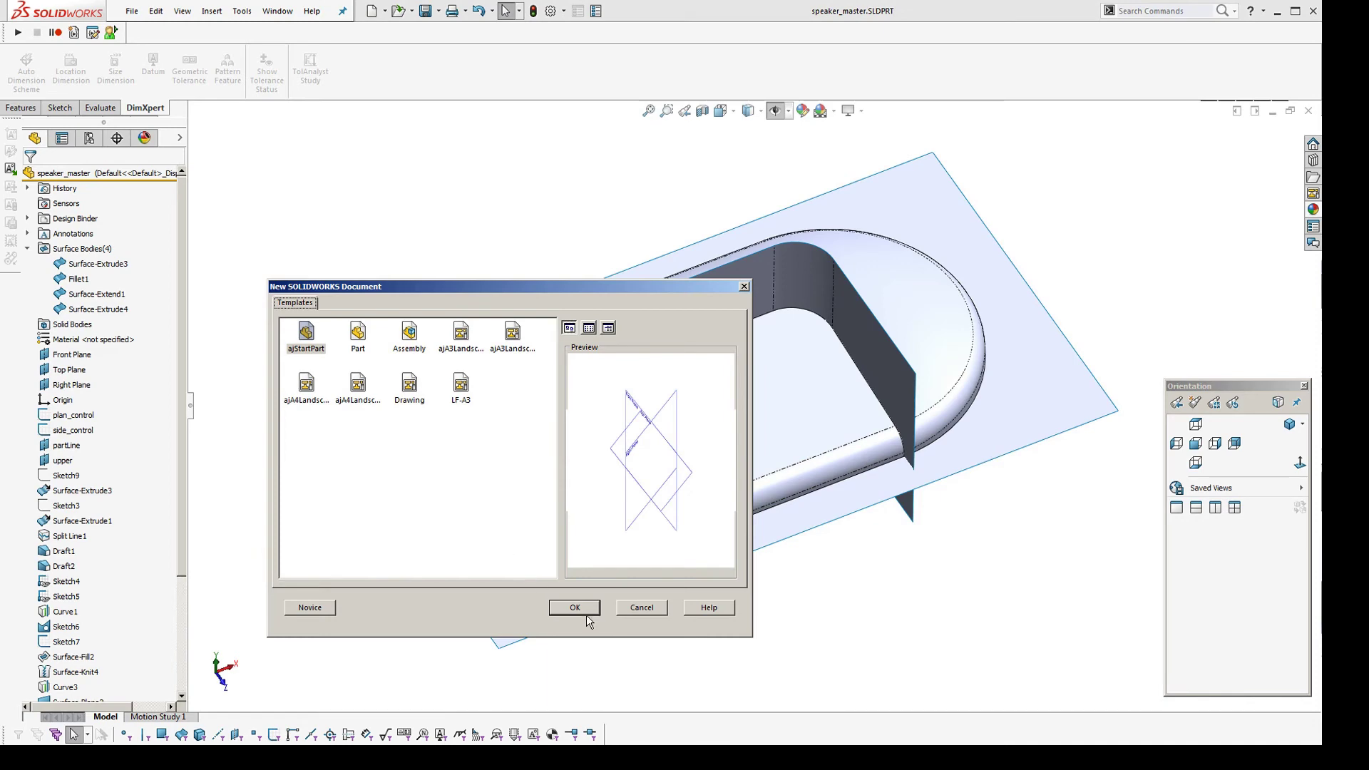
click(214, 11)
click(259, 316)
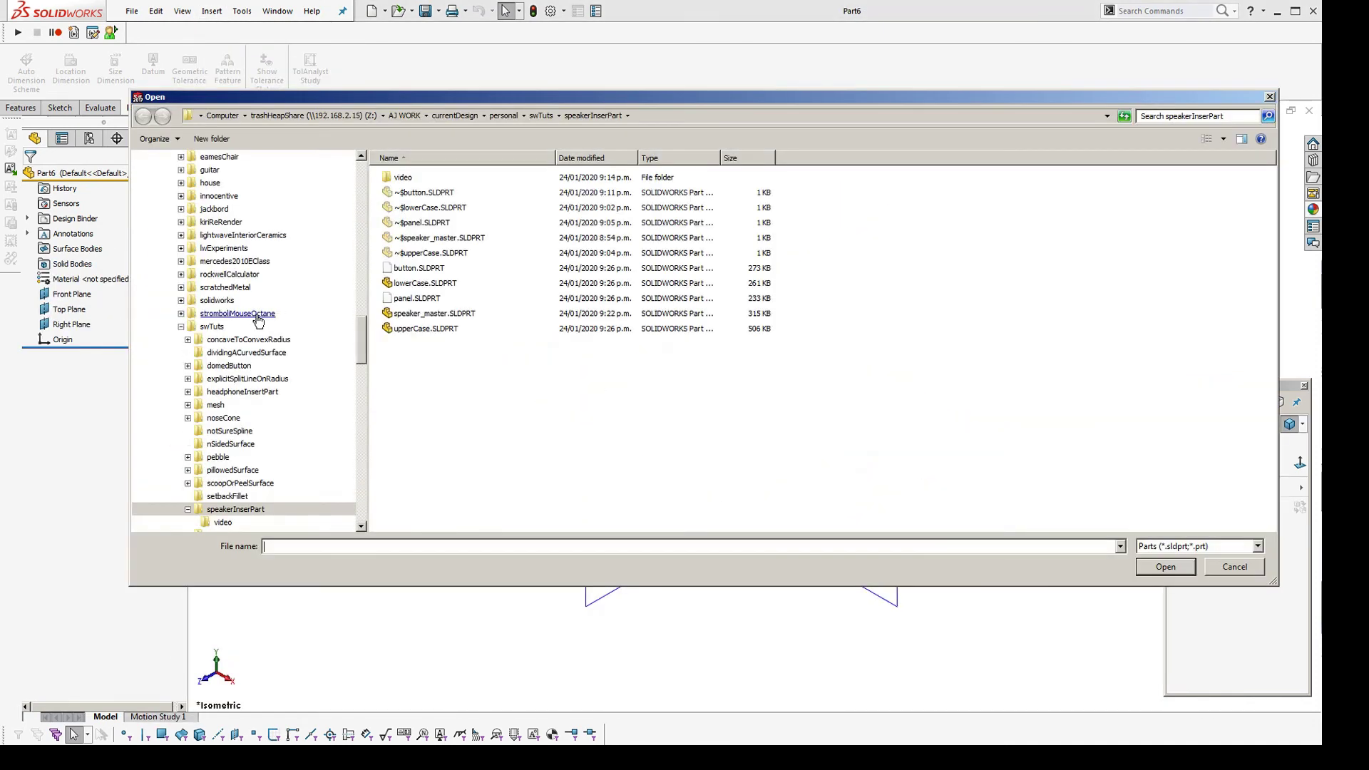
click(418, 318)
click(1167, 567)
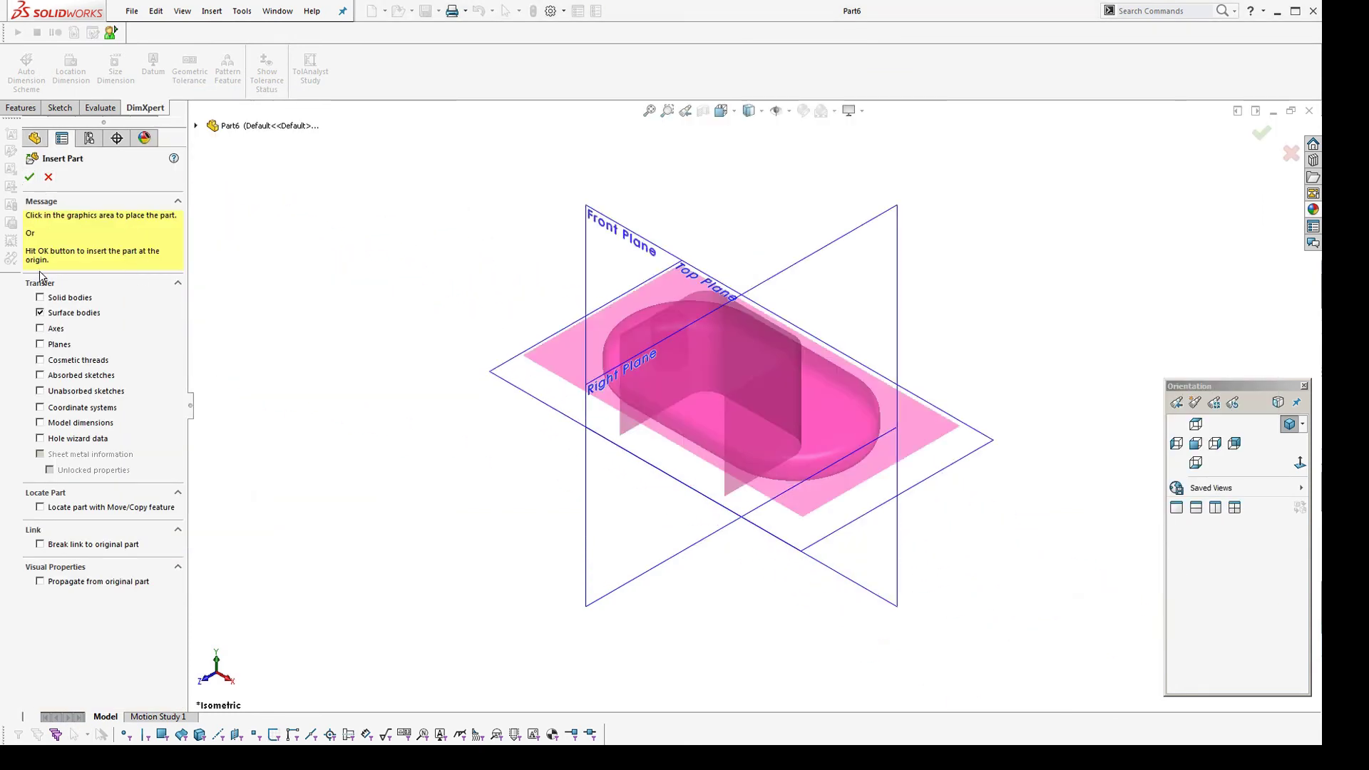
click(30, 177)
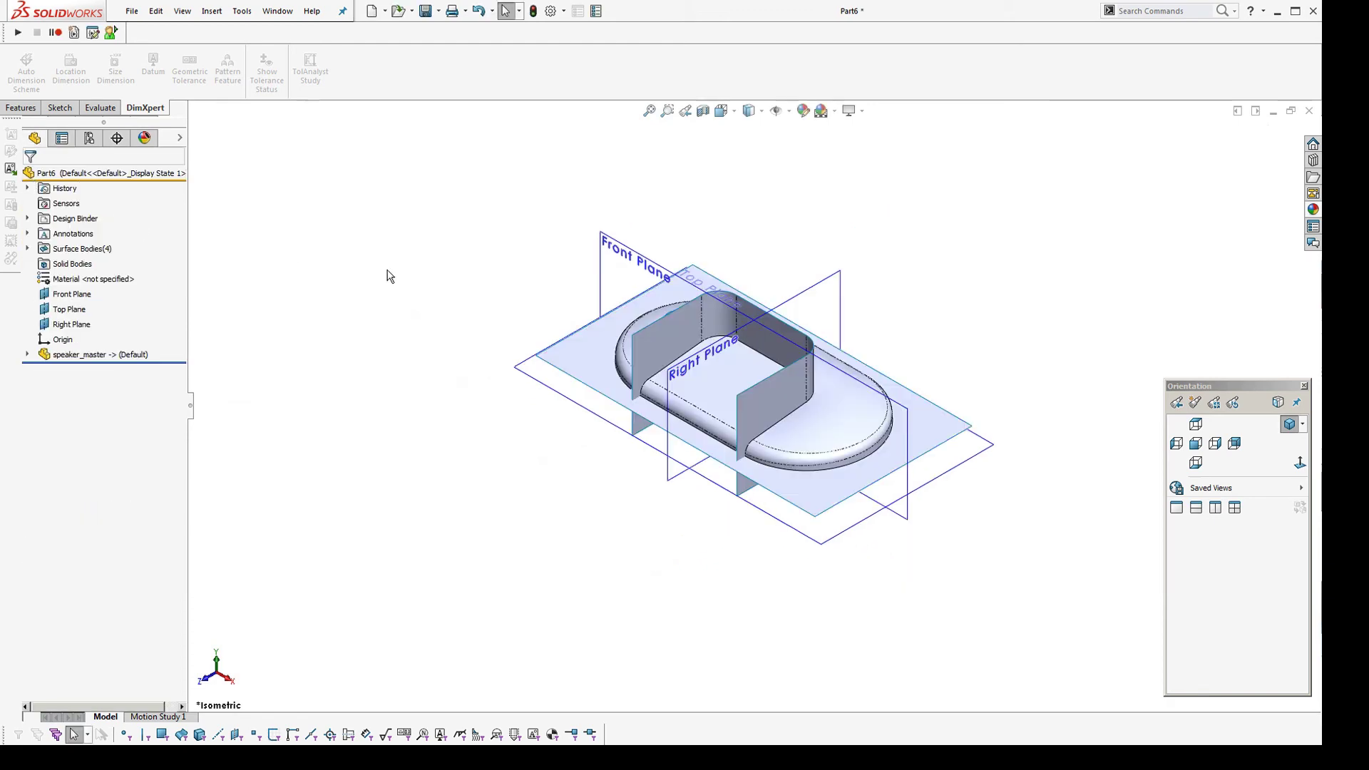
Thicken the closed outer case surface into a solid, using the option to create a solid from the enclosed volume
middle_drag(412, 255, 819, 397)
scroll(804, 437, up, 4)
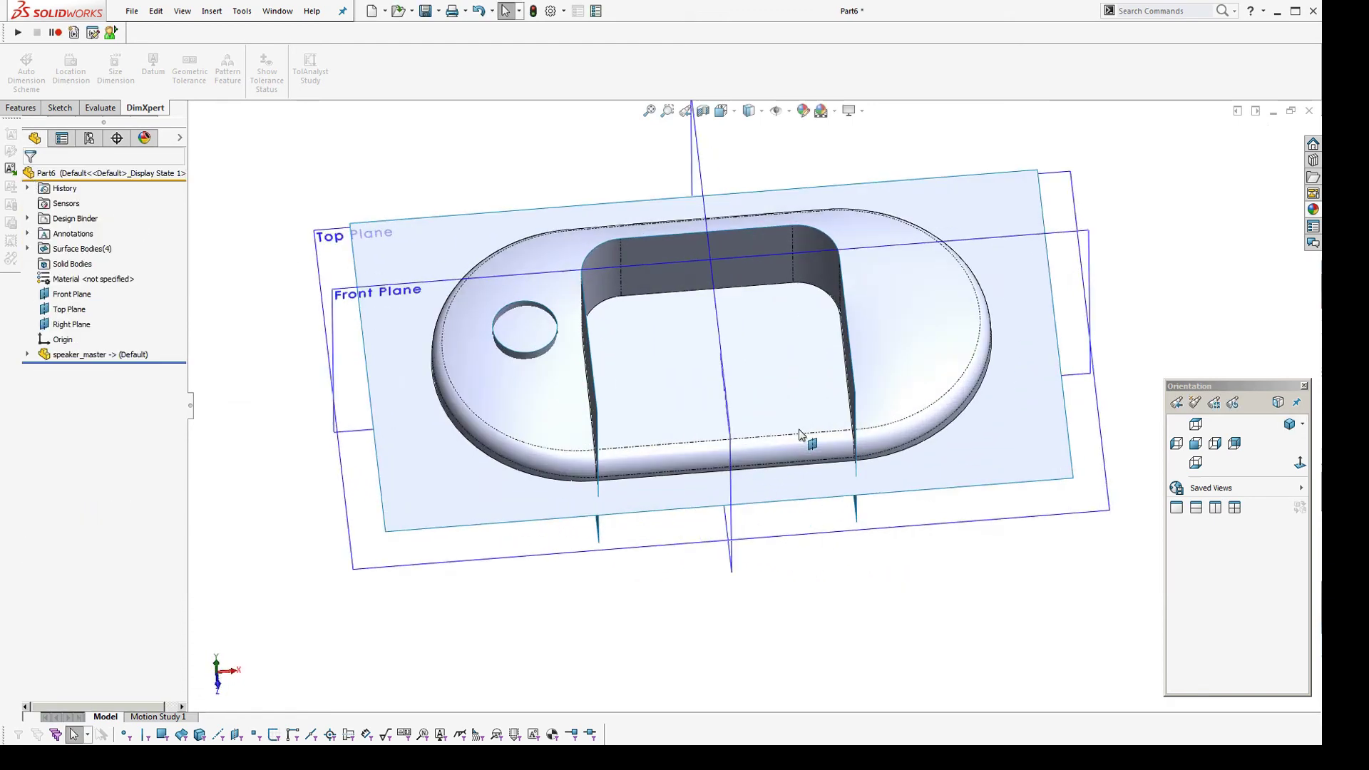
click(212, 10)
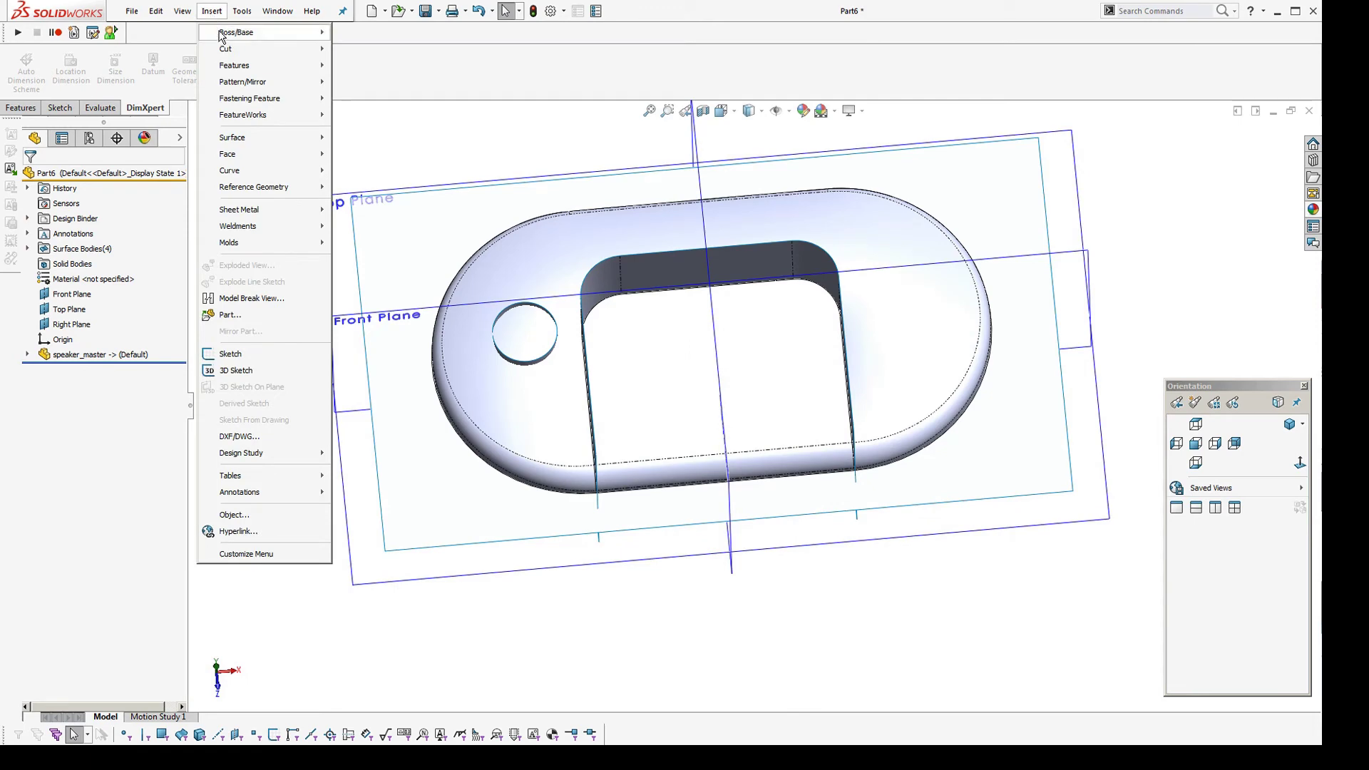
mouse_move(242, 32)
click(365, 115)
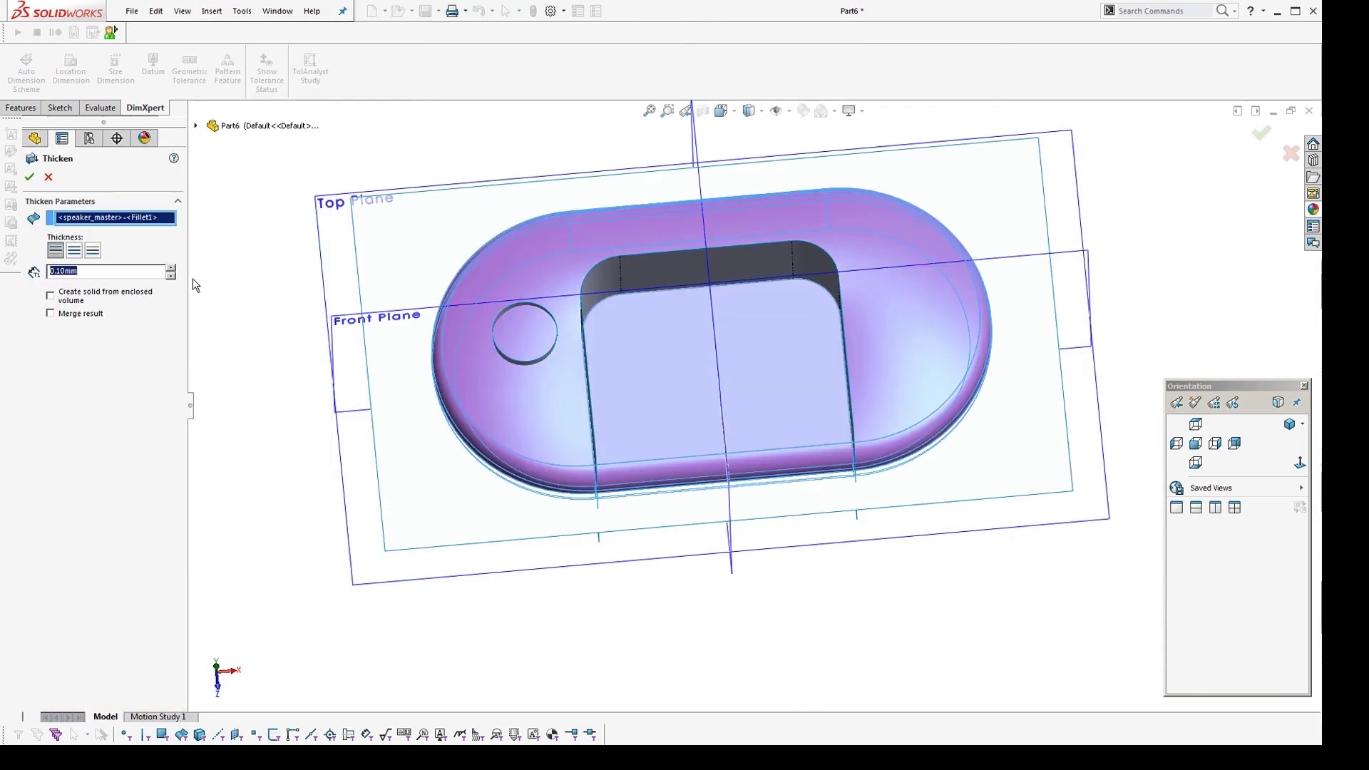
click(50, 296)
click(30, 178)
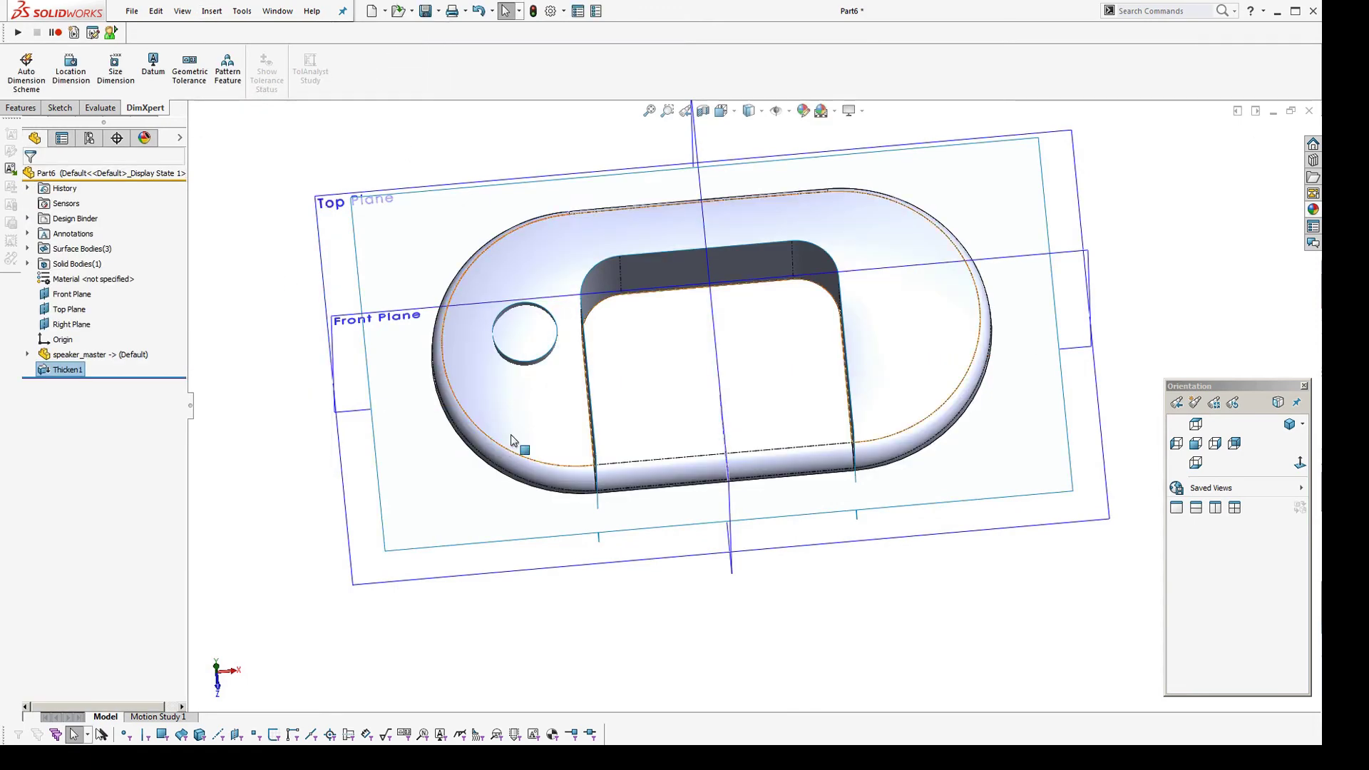
Cut the solid with the flat parting surface, keeping the upper portion of the case
middle_drag(520, 443, 290, 109)
click(211, 11)
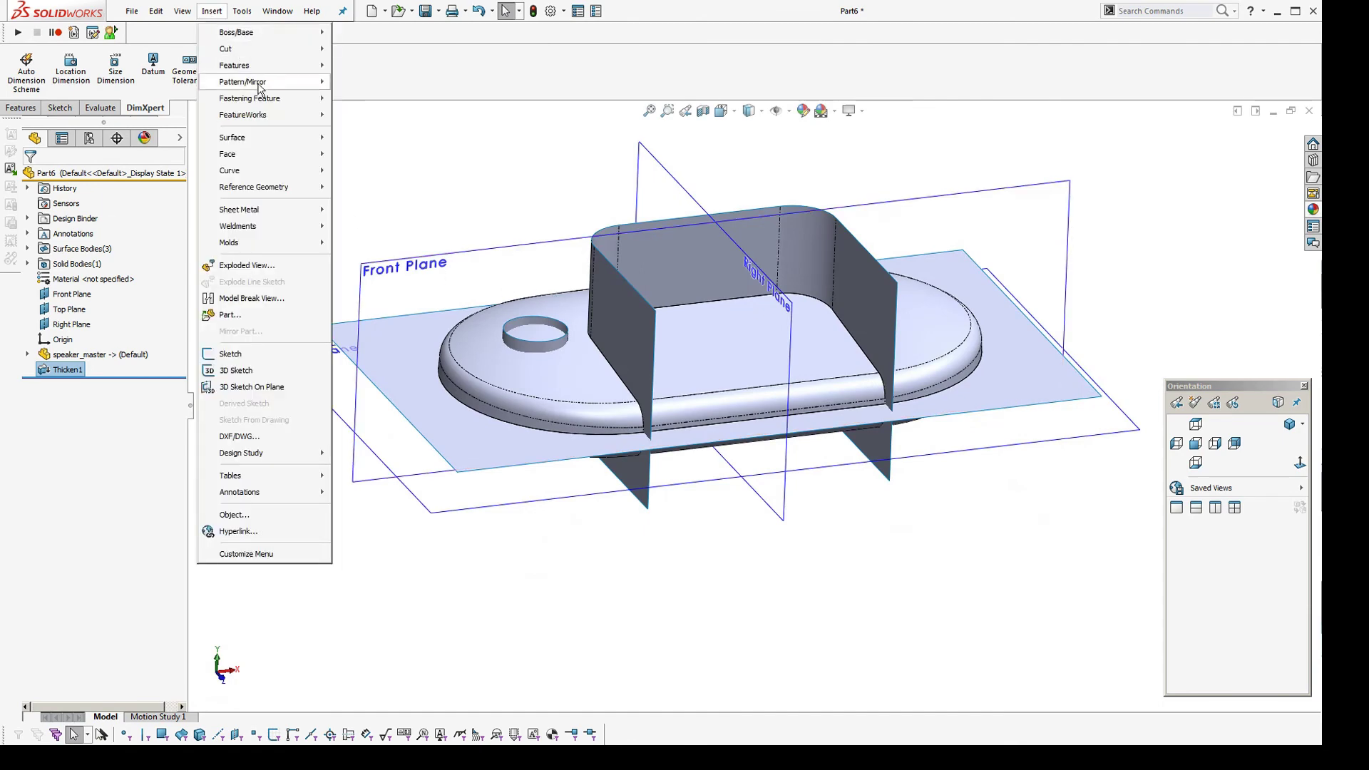
mouse_move(285, 48)
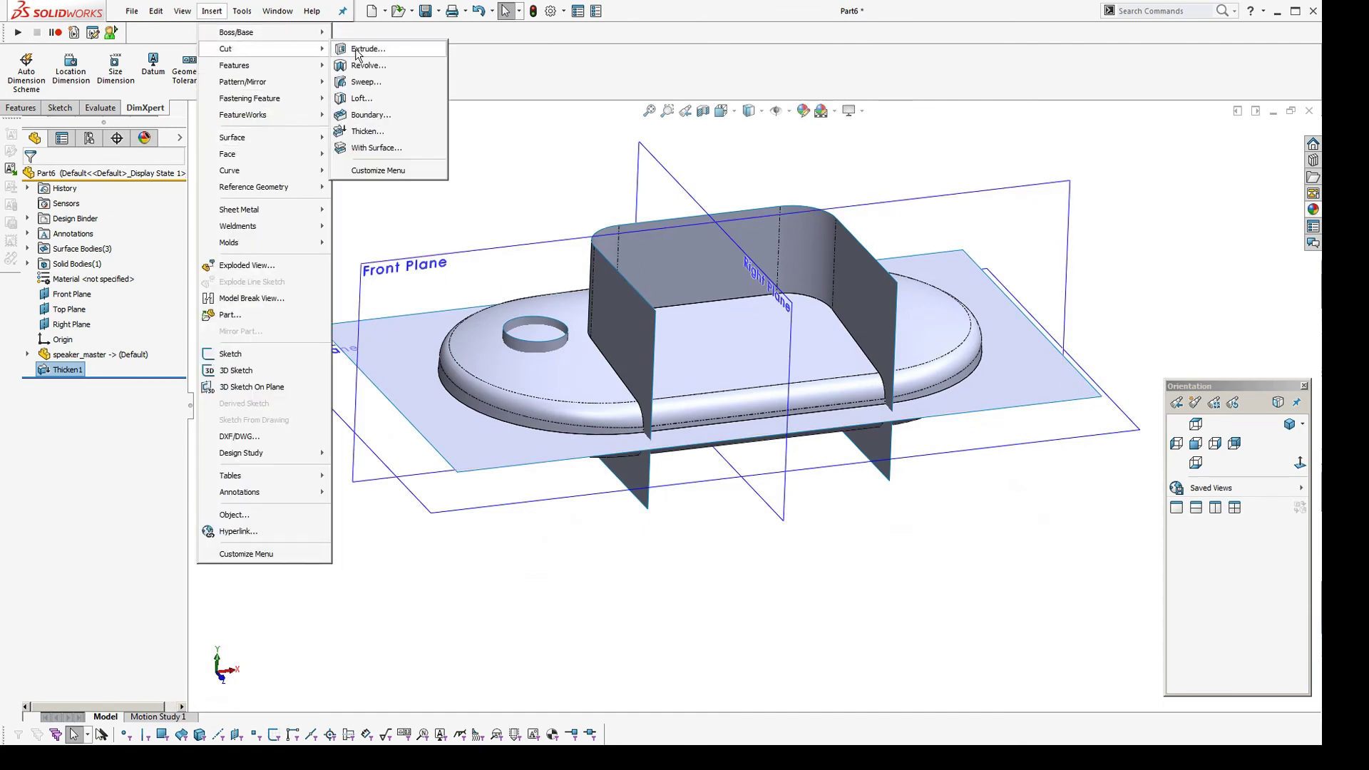
click(371, 147)
click(422, 376)
middle_drag(692, 418, 699, 416)
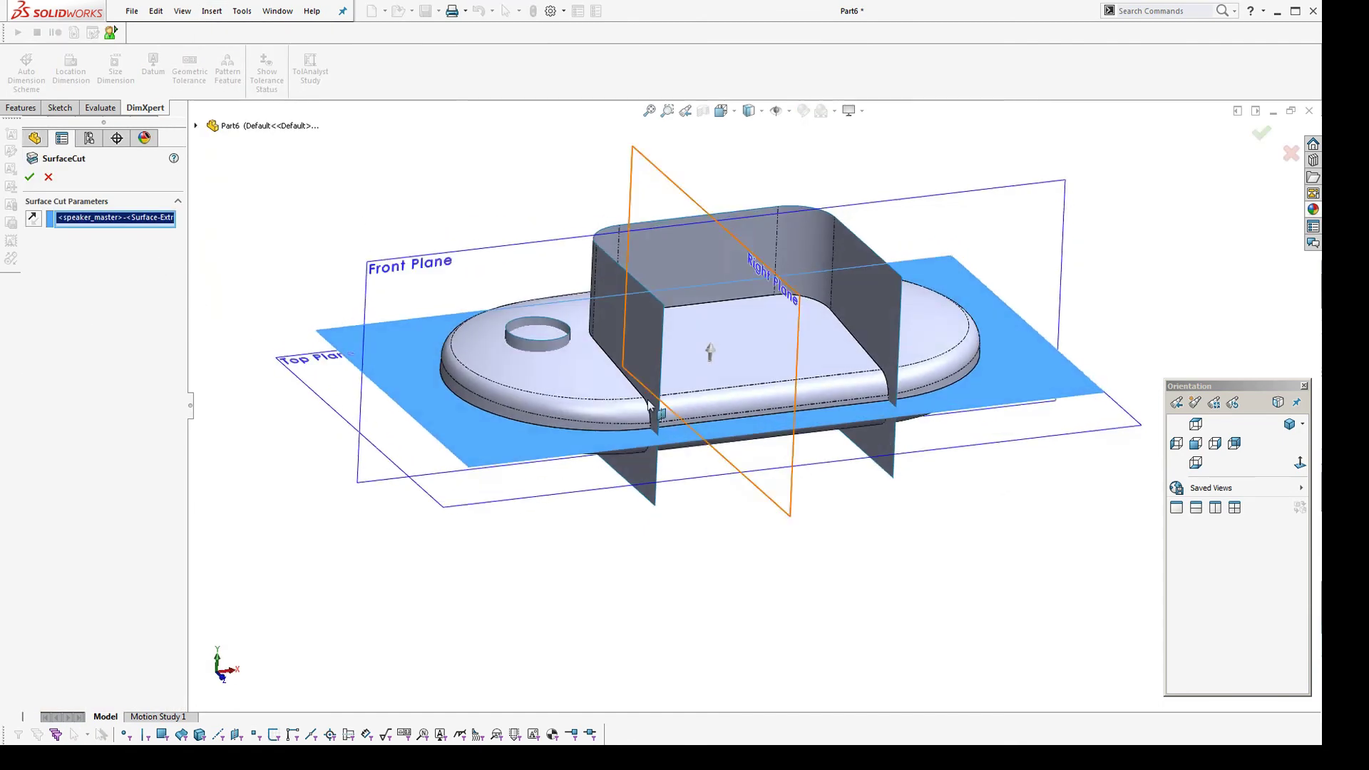
click(31, 177)
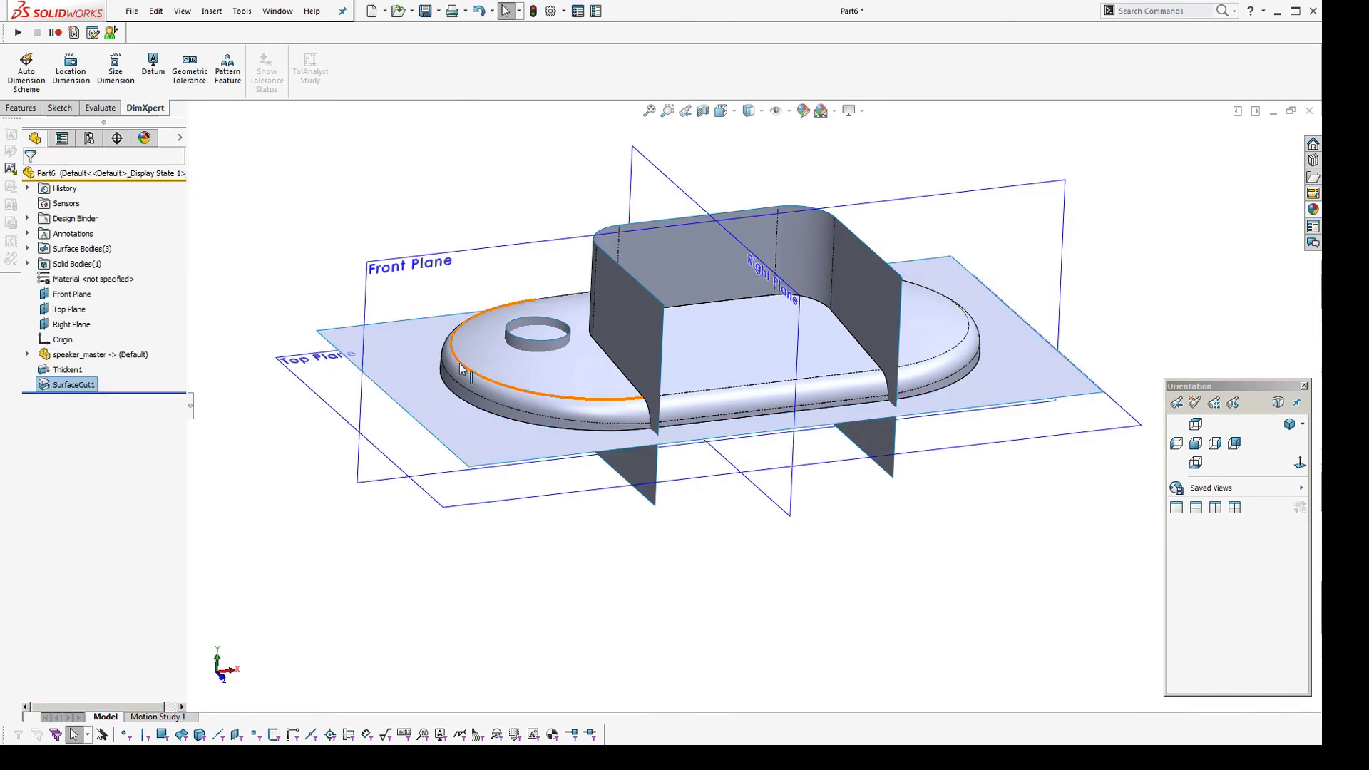
Cut the solid with the cylindrical surface, keeping only the material inside the cylinder as the button
click(211, 10)
mouse_move(232, 45)
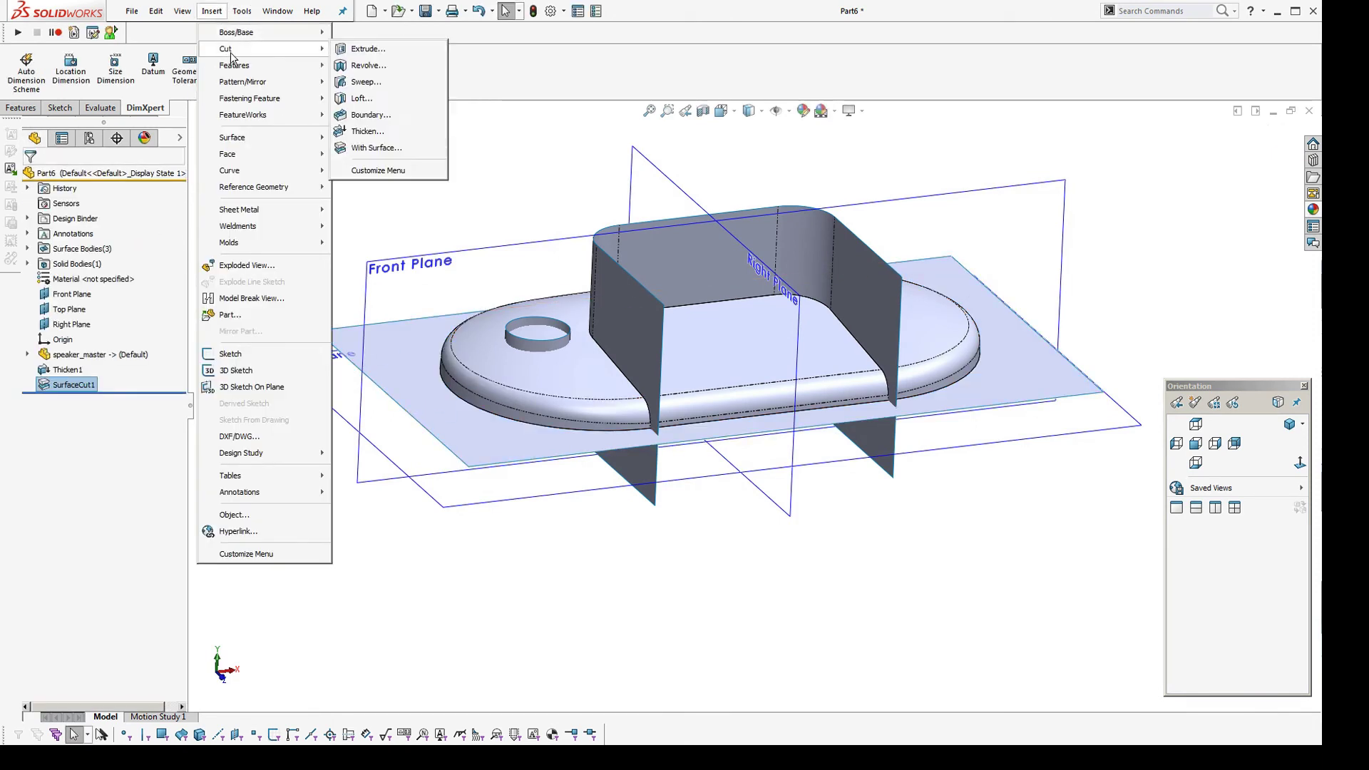
click(370, 147)
click(549, 348)
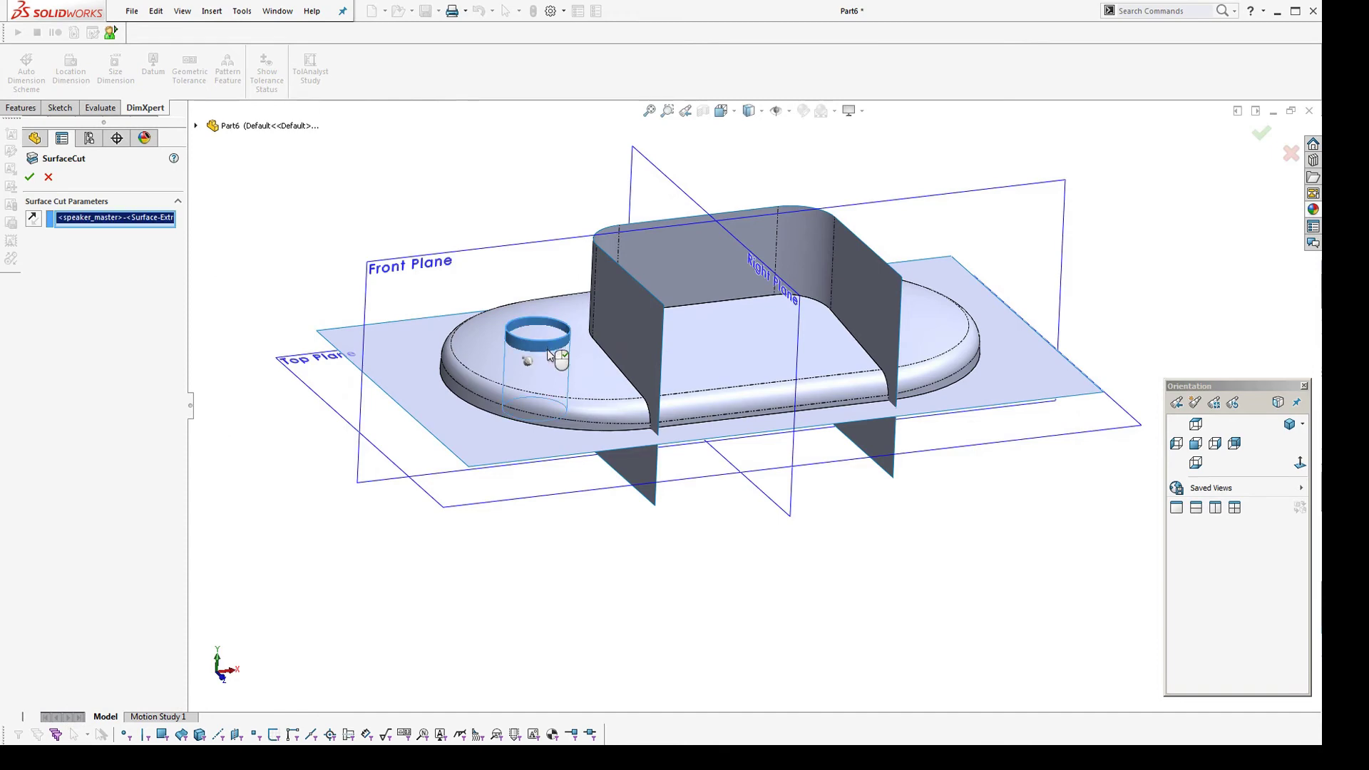
scroll(552, 353, down, 2)
middle_drag(554, 354, 471, 432)
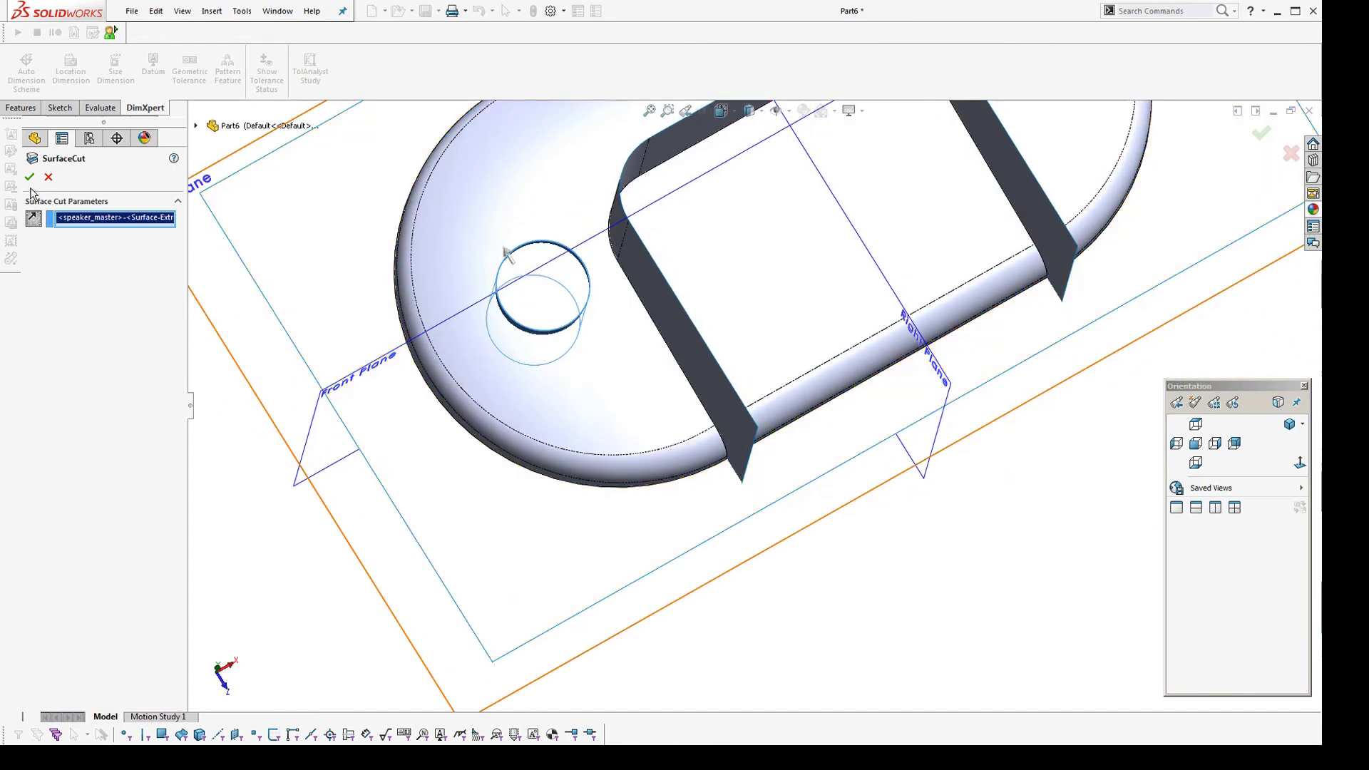
click(29, 177)
Hide all surface bodies and inspect the remaining cylindrical button solid
middle_drag(520, 385, 554, 229)
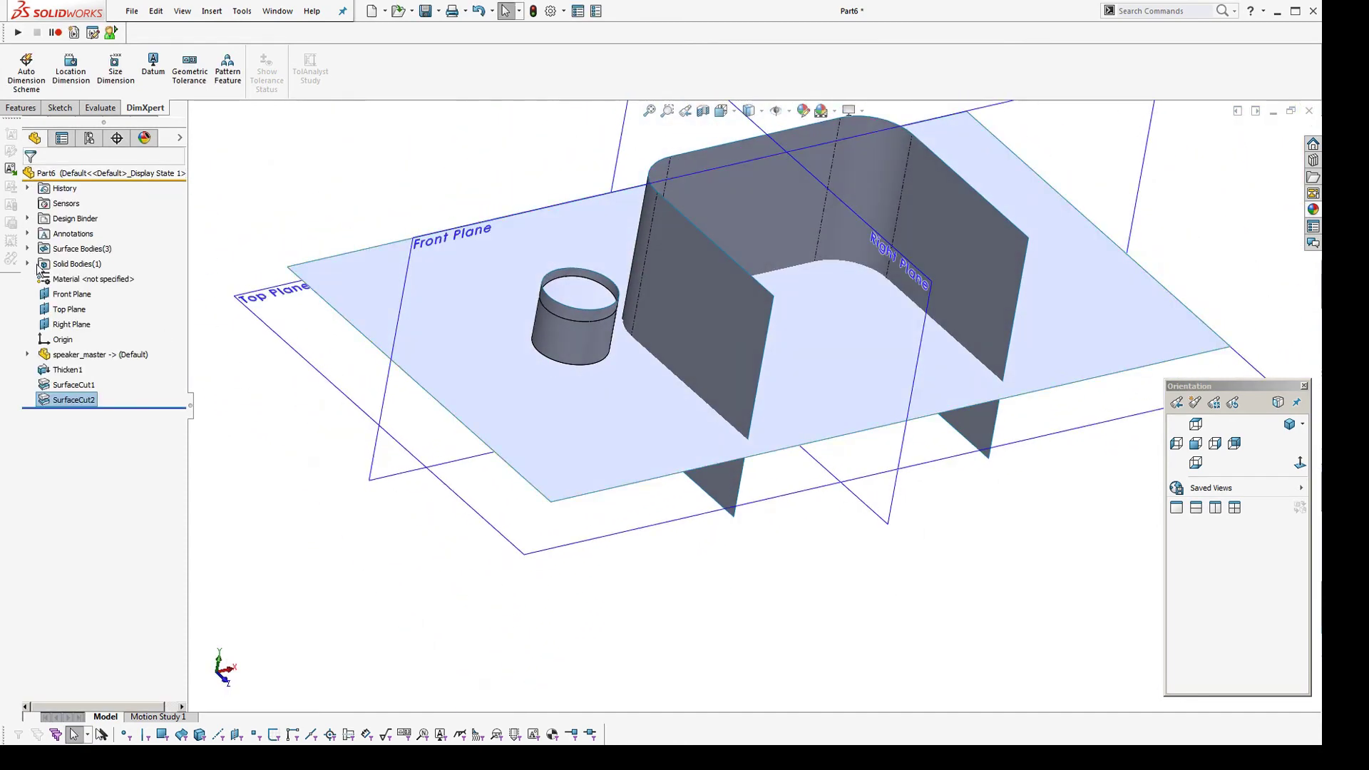
right_click(52, 249)
click(64, 229)
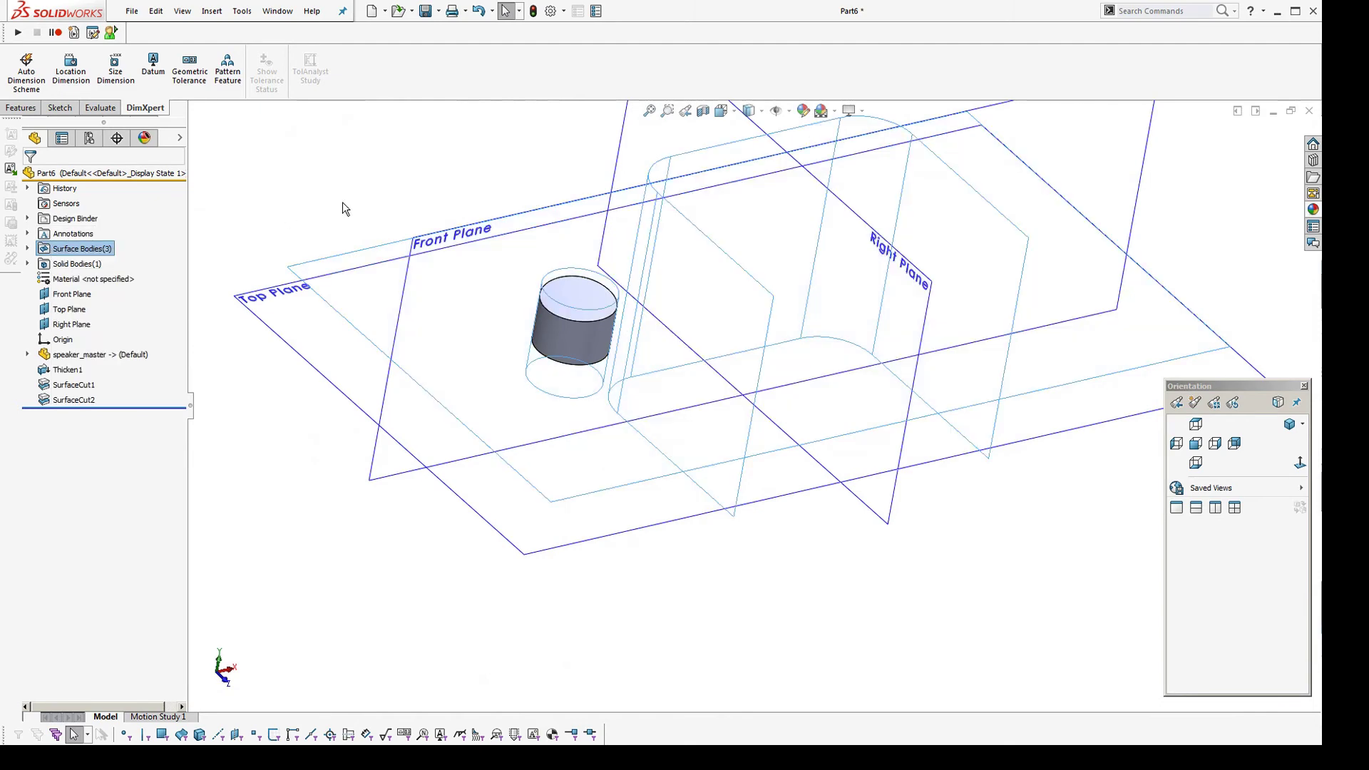
scroll(597, 297, down, 3)
middle_drag(596, 297, 614, 357)
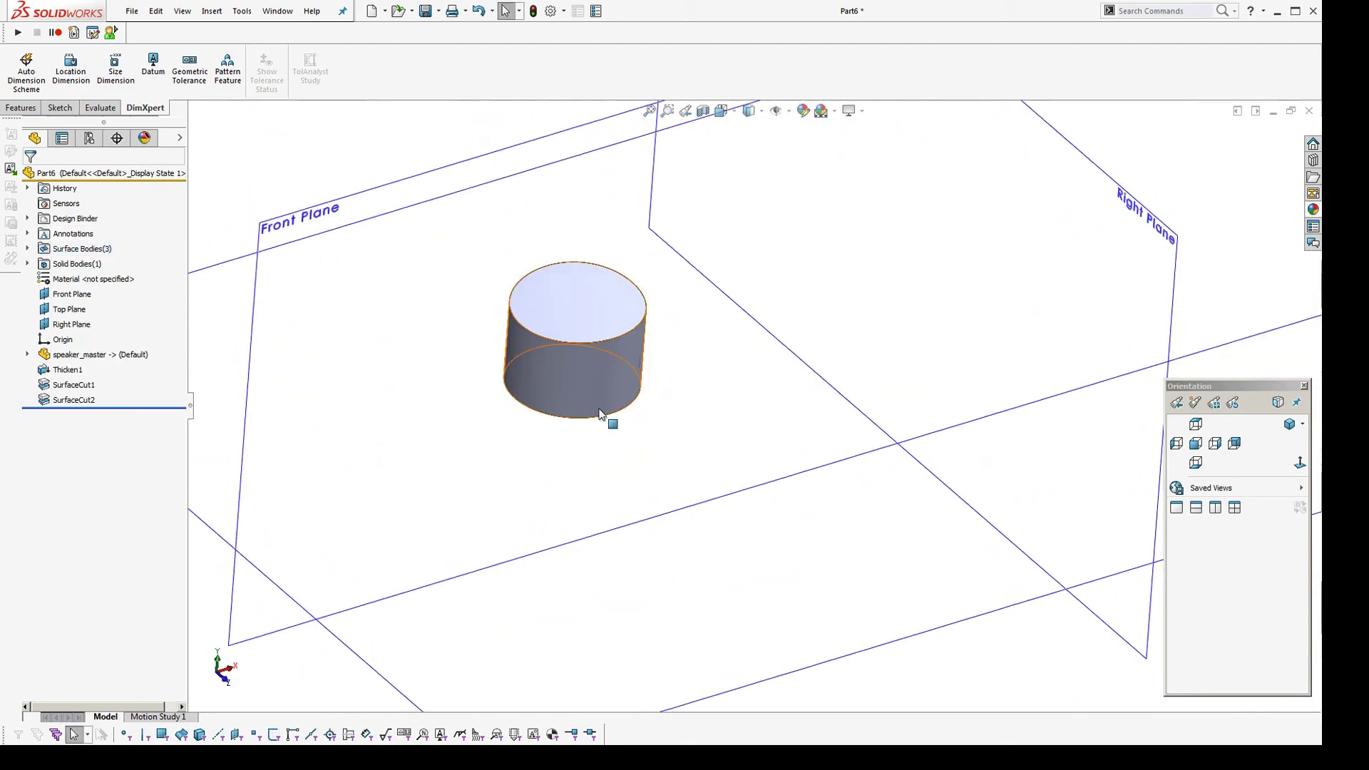
middle_drag(599, 414, 589, 217)
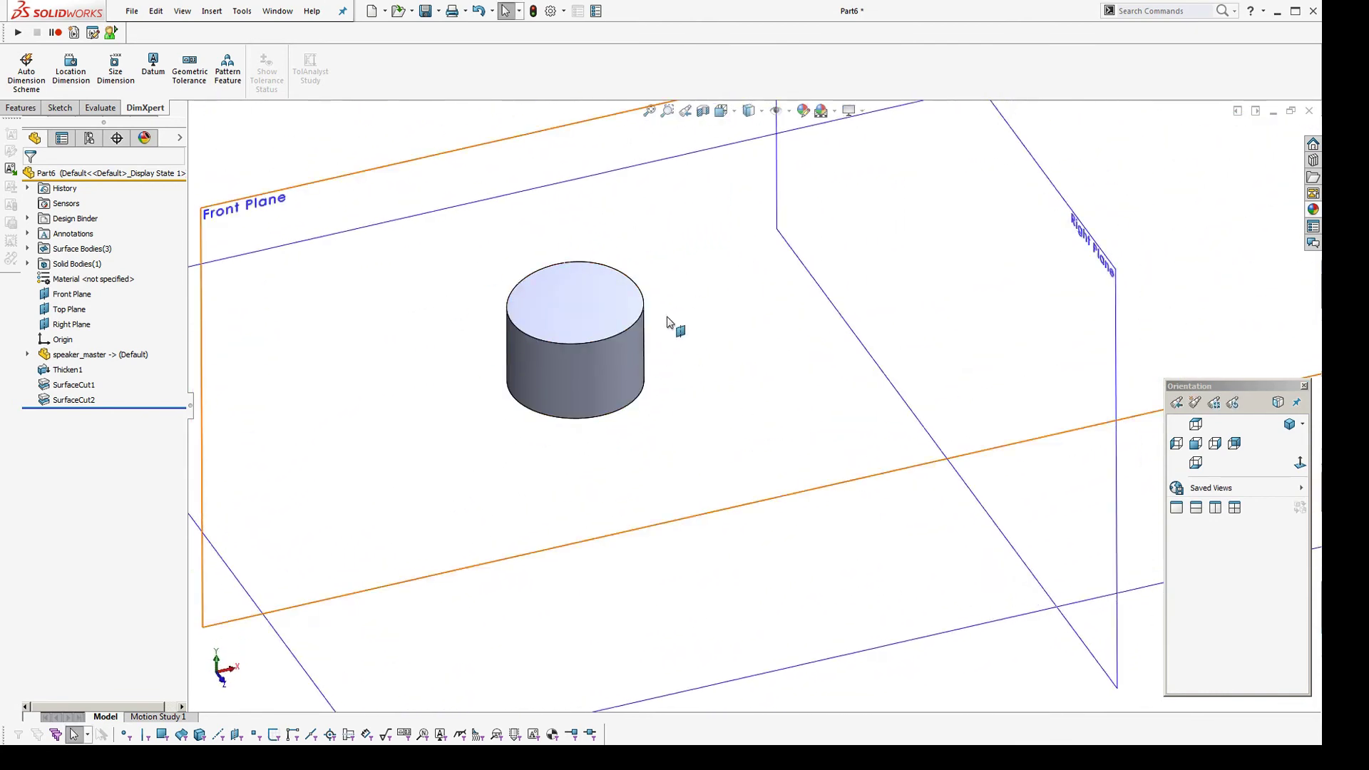
mouse_move(473, 358)
middle_down()
mouse_move(490, 232)
mouse_move(489, 355)
middle_up()
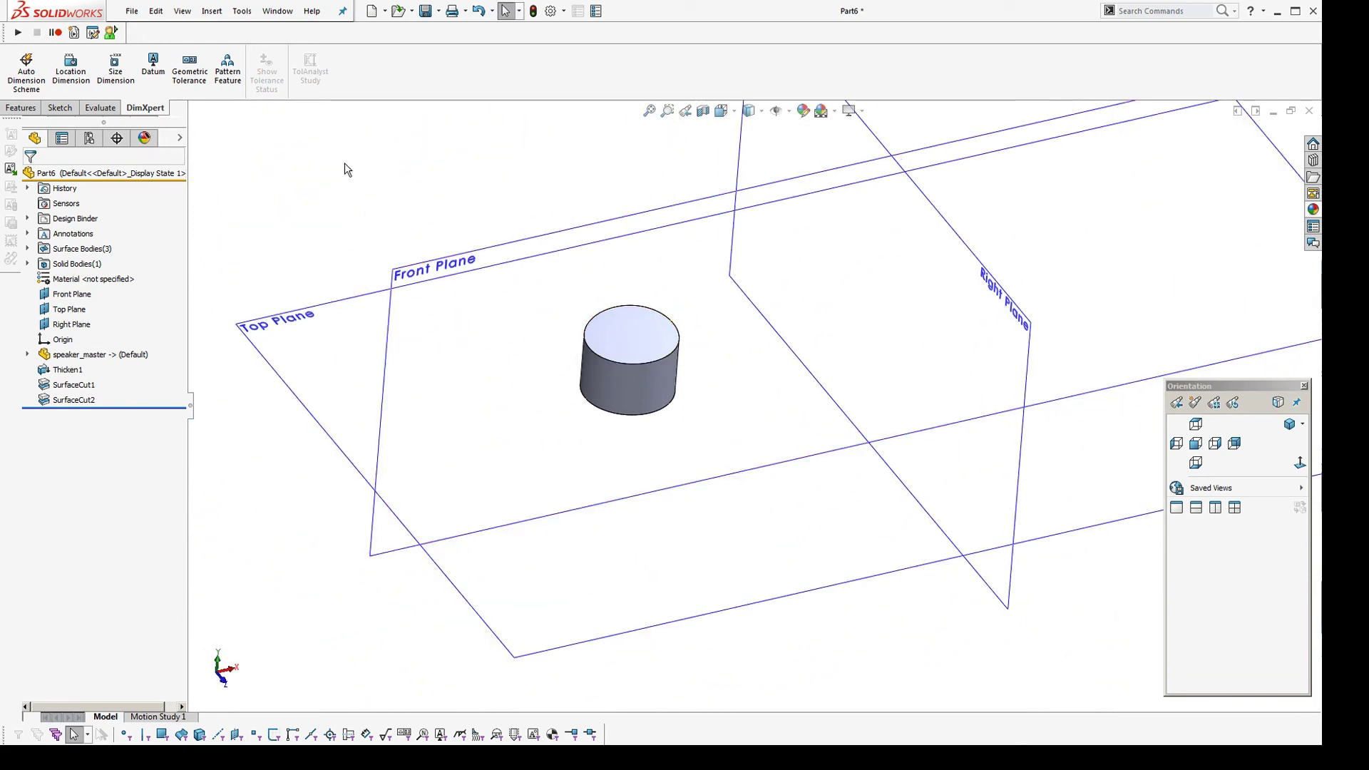
Offset the button's cylindrical side face by 0.25 mm with Move Face
click(211, 11)
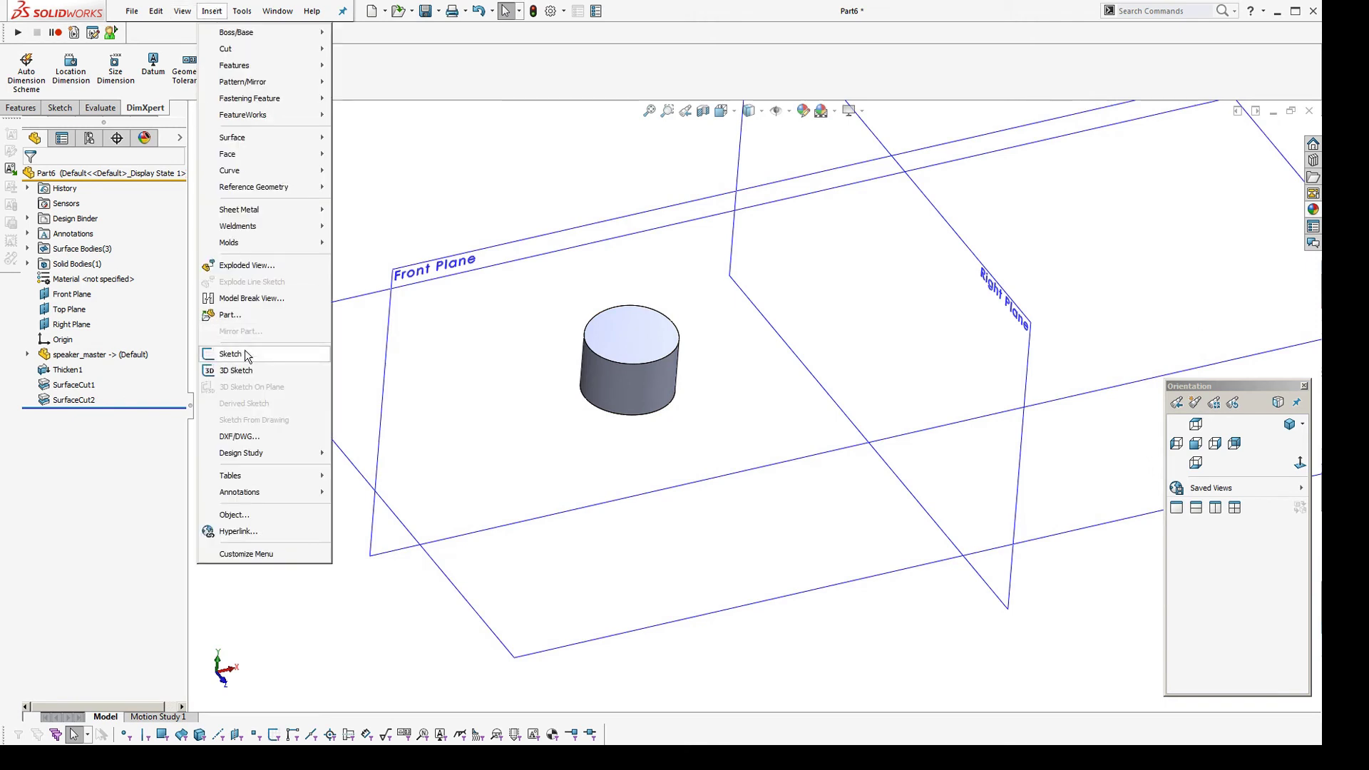
mouse_move(260, 155)
click(364, 187)
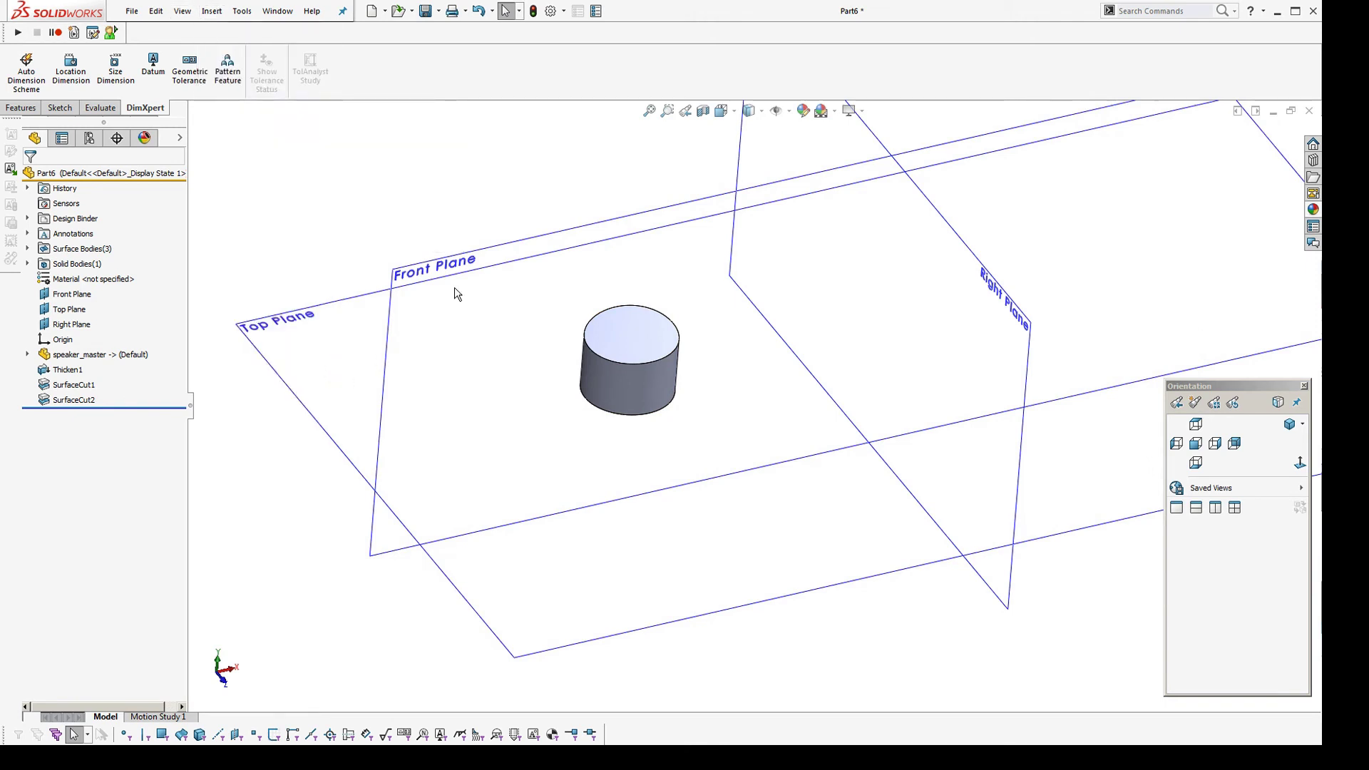
click(610, 384)
scroll(679, 402, down, 3)
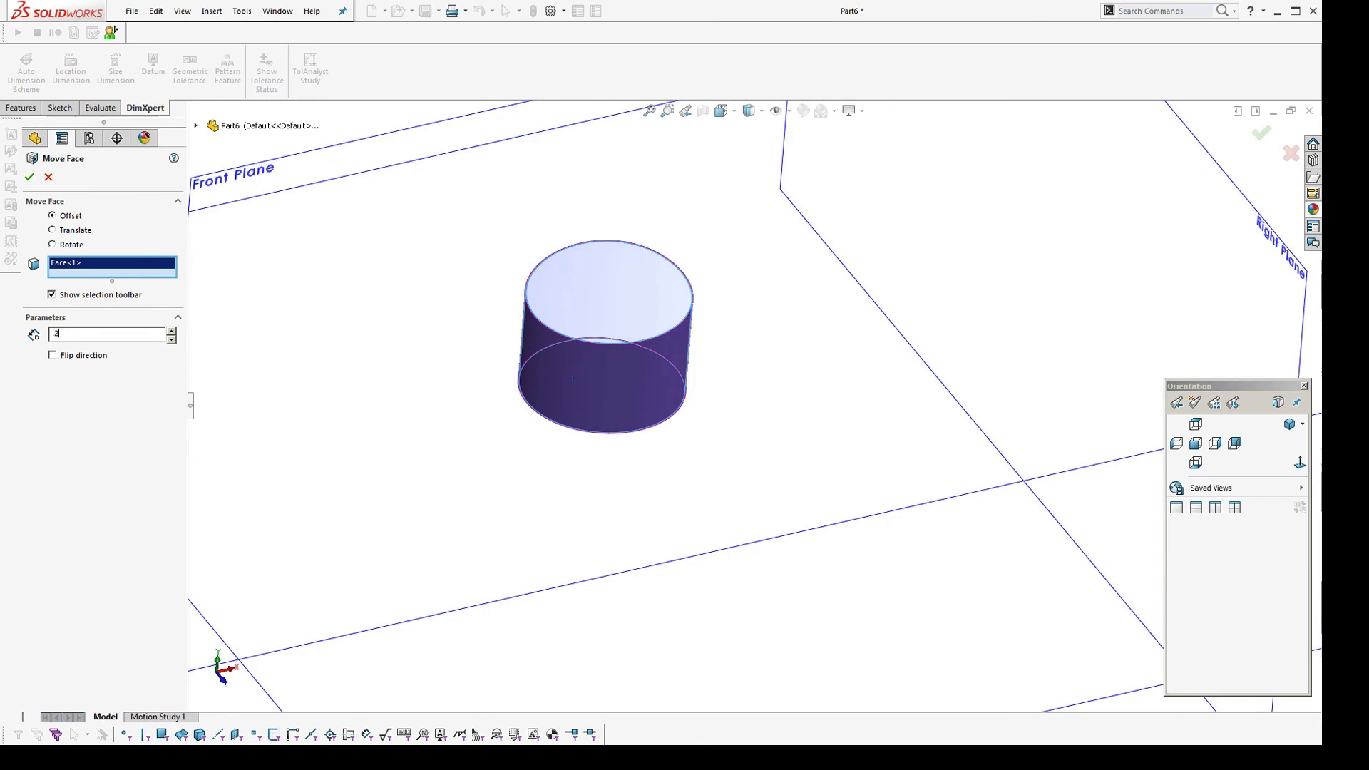
key(Return)
Edit the Move Face feature and flip its direction so the button's side face is offset inward
click(72, 400)
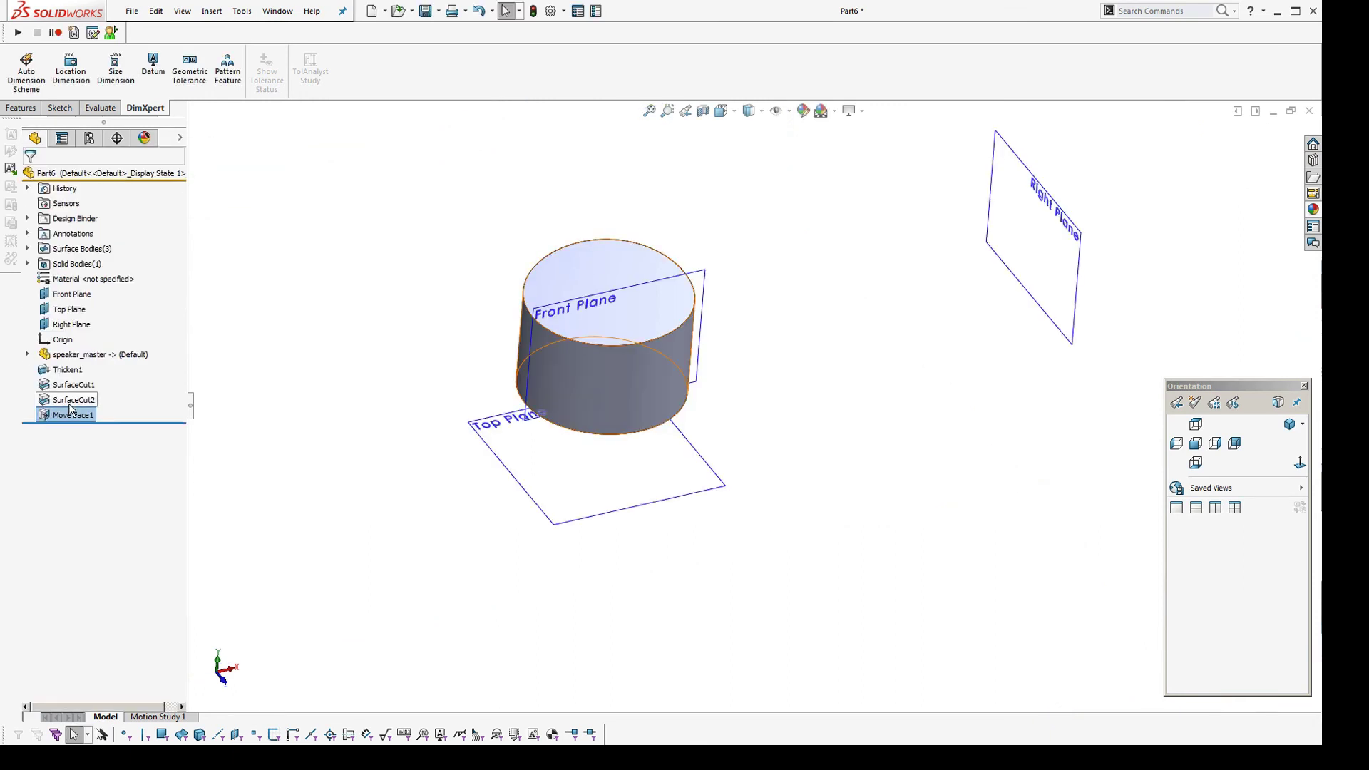
click(76, 380)
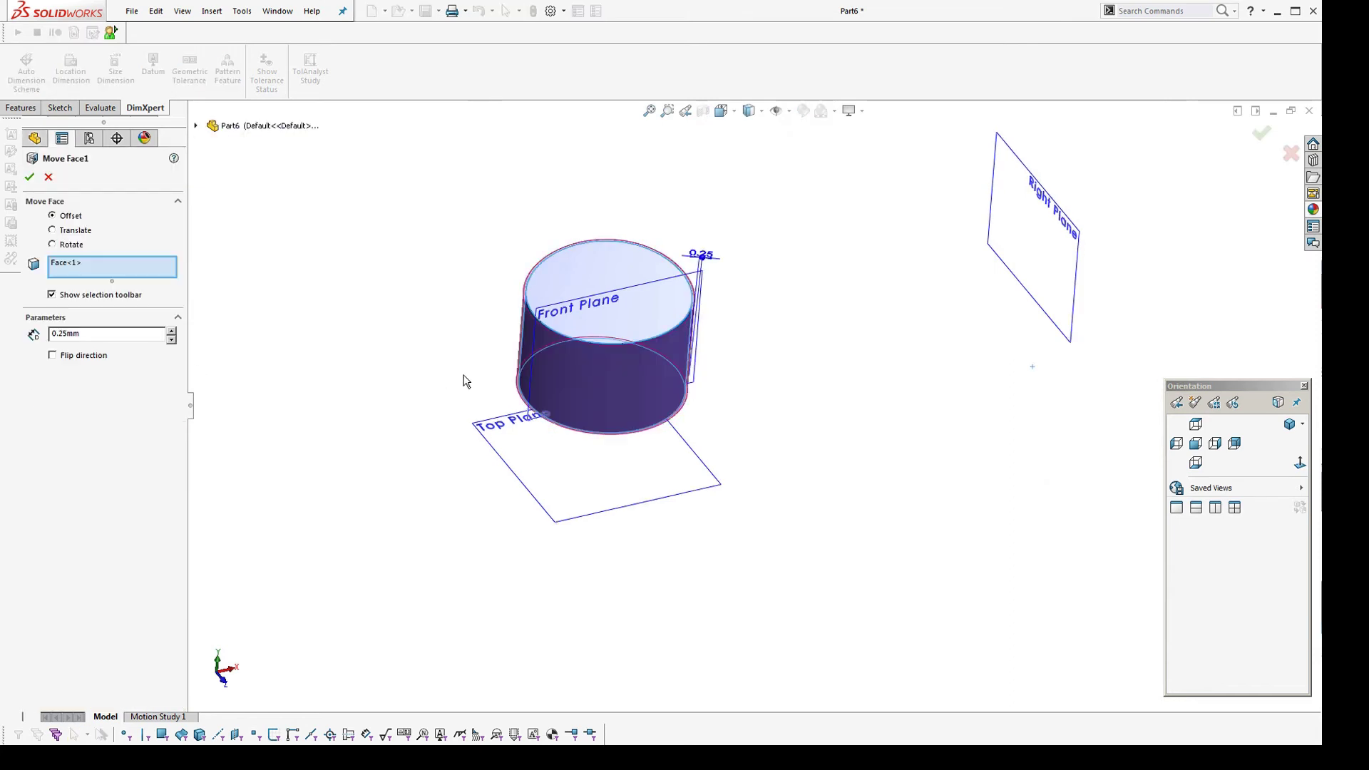
scroll(598, 328, down, 1)
middle_drag(600, 319, 587, 330)
scroll(745, 377, down, 4)
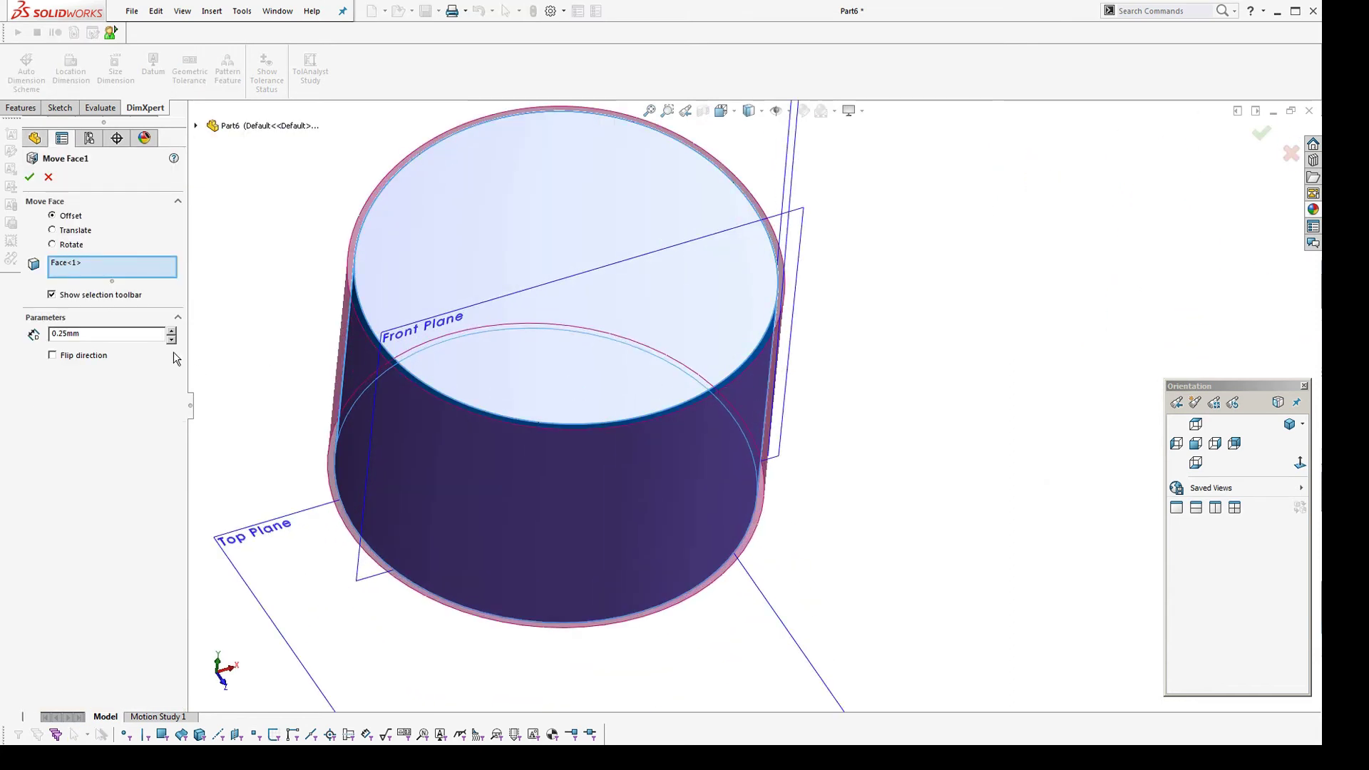
click(52, 355)
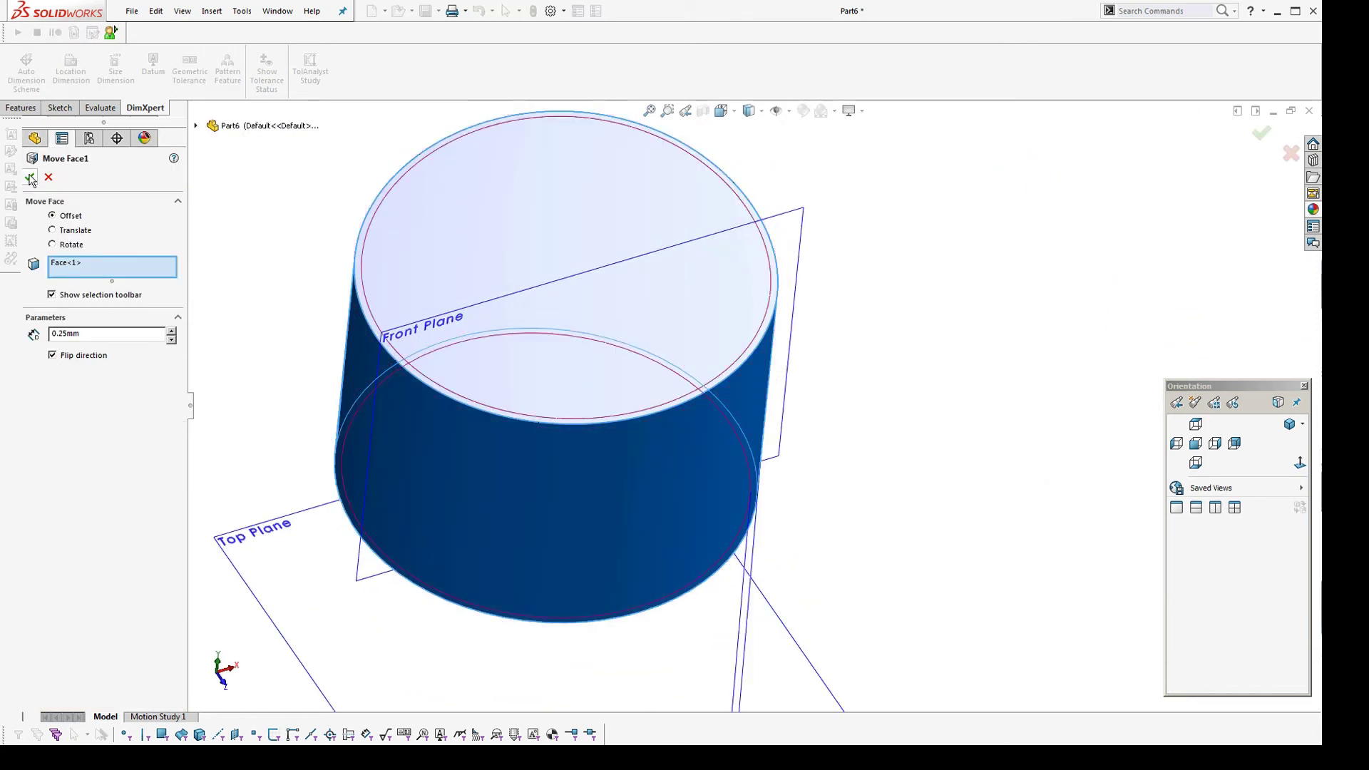
click(30, 178)
middle_drag(654, 437, 519, 443)
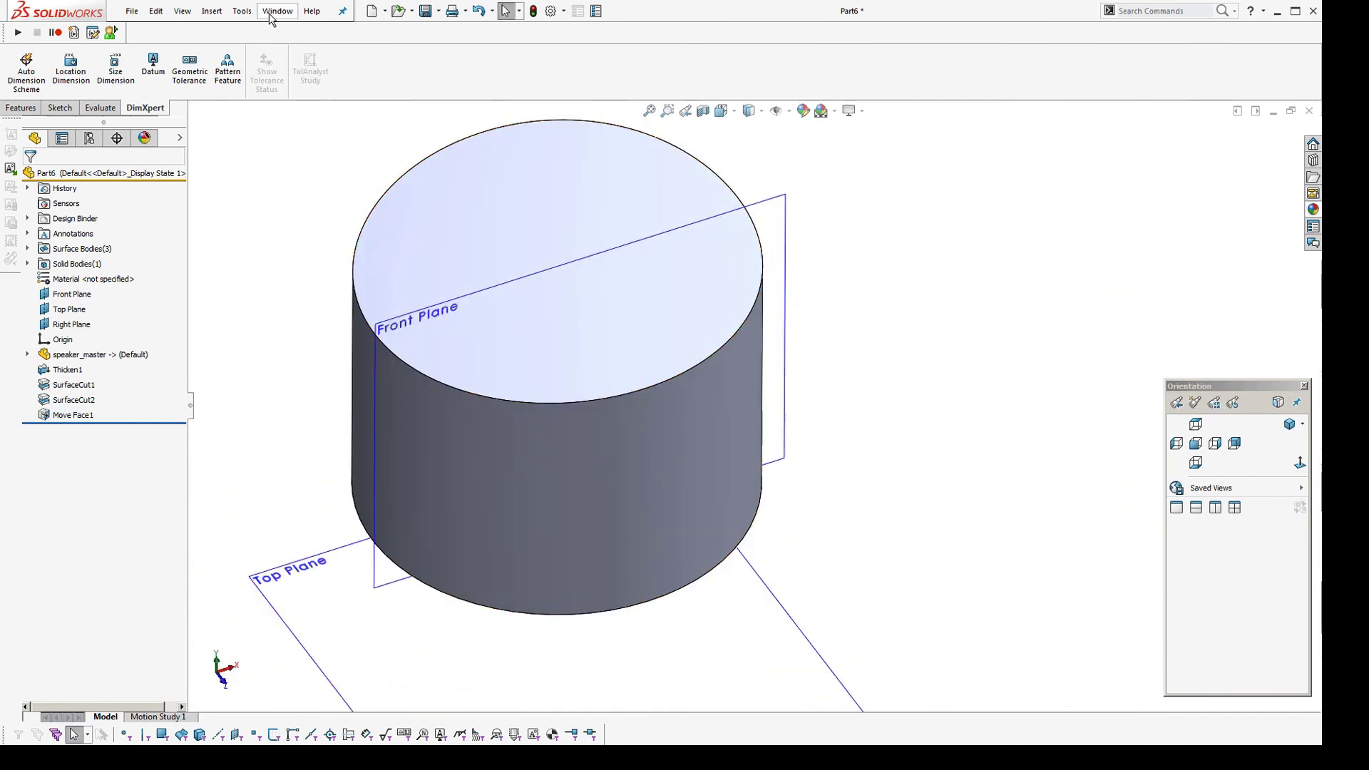
Change the colour of the whole button part to grey (RGB 128, 128, 128)
click(212, 11)
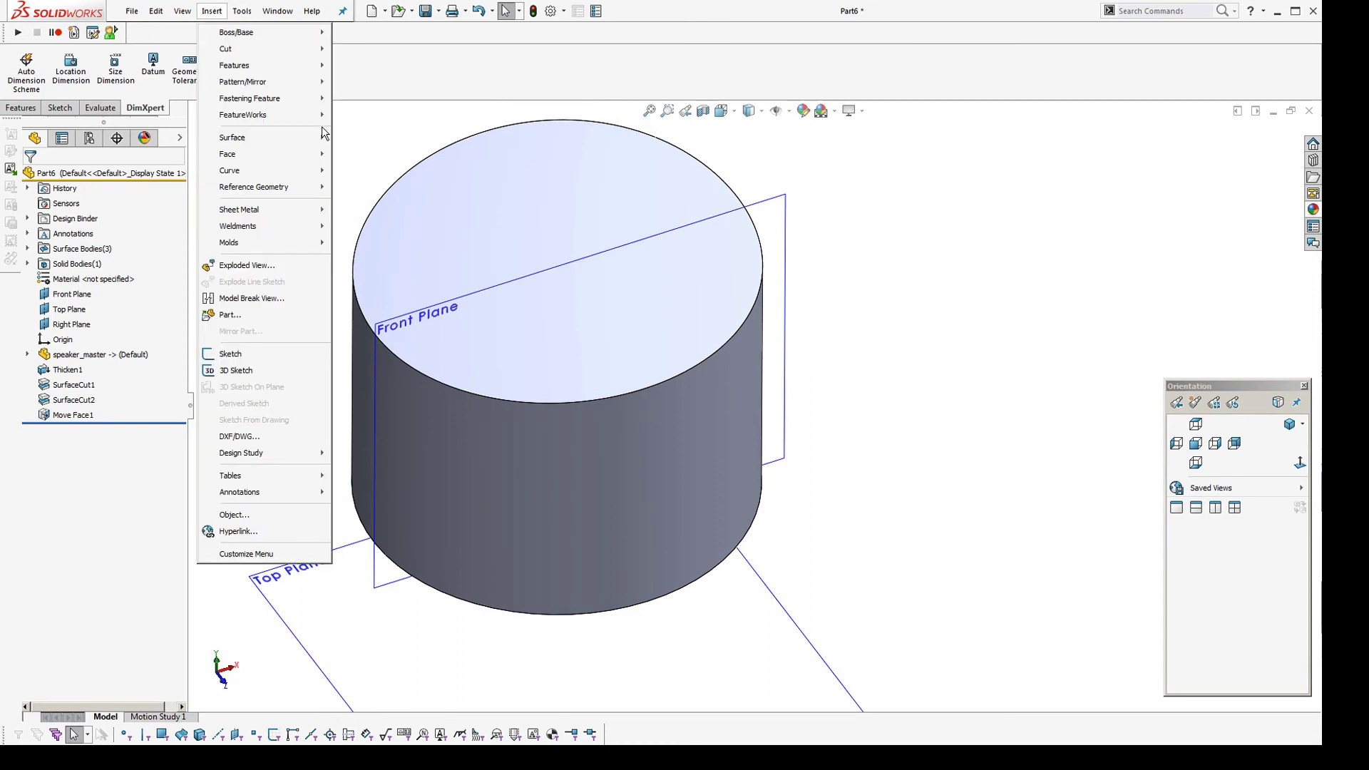
click(434, 143)
click(180, 138)
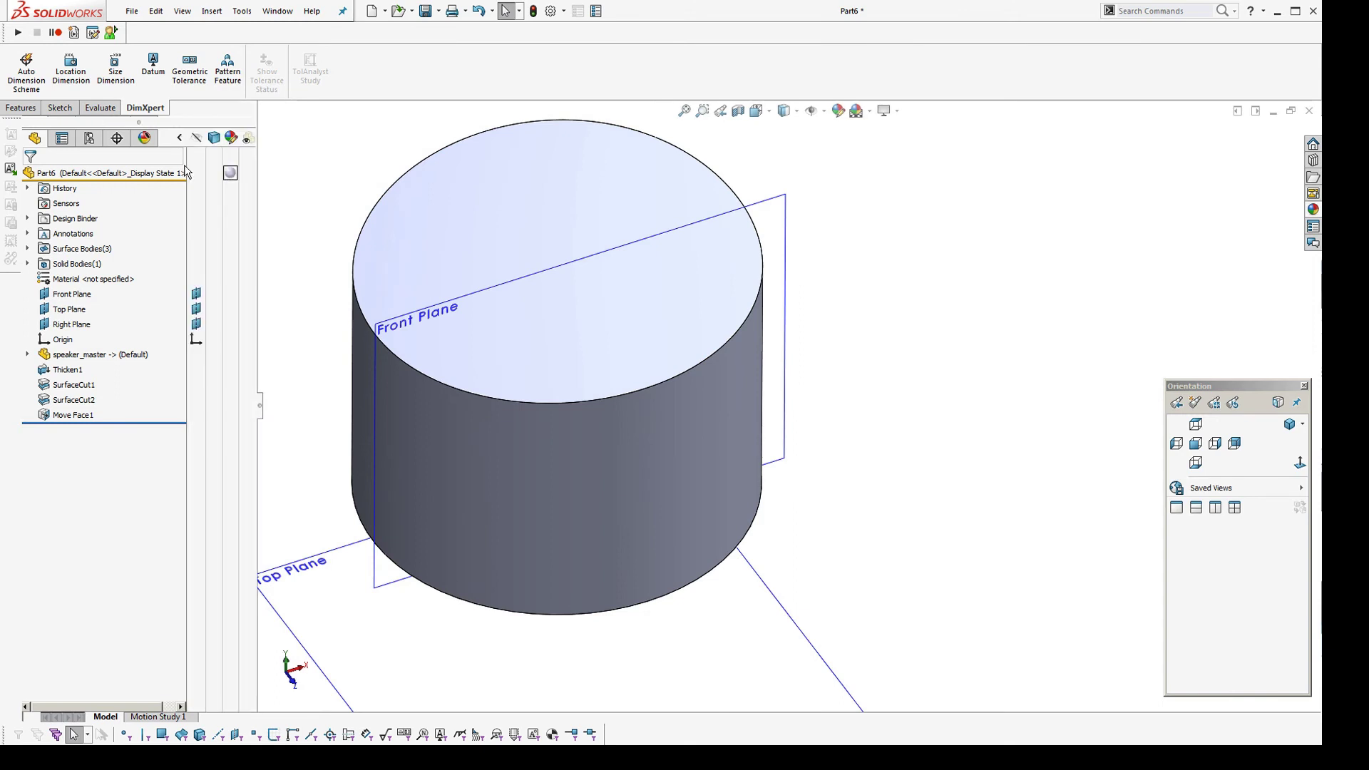
click(230, 171)
click(260, 178)
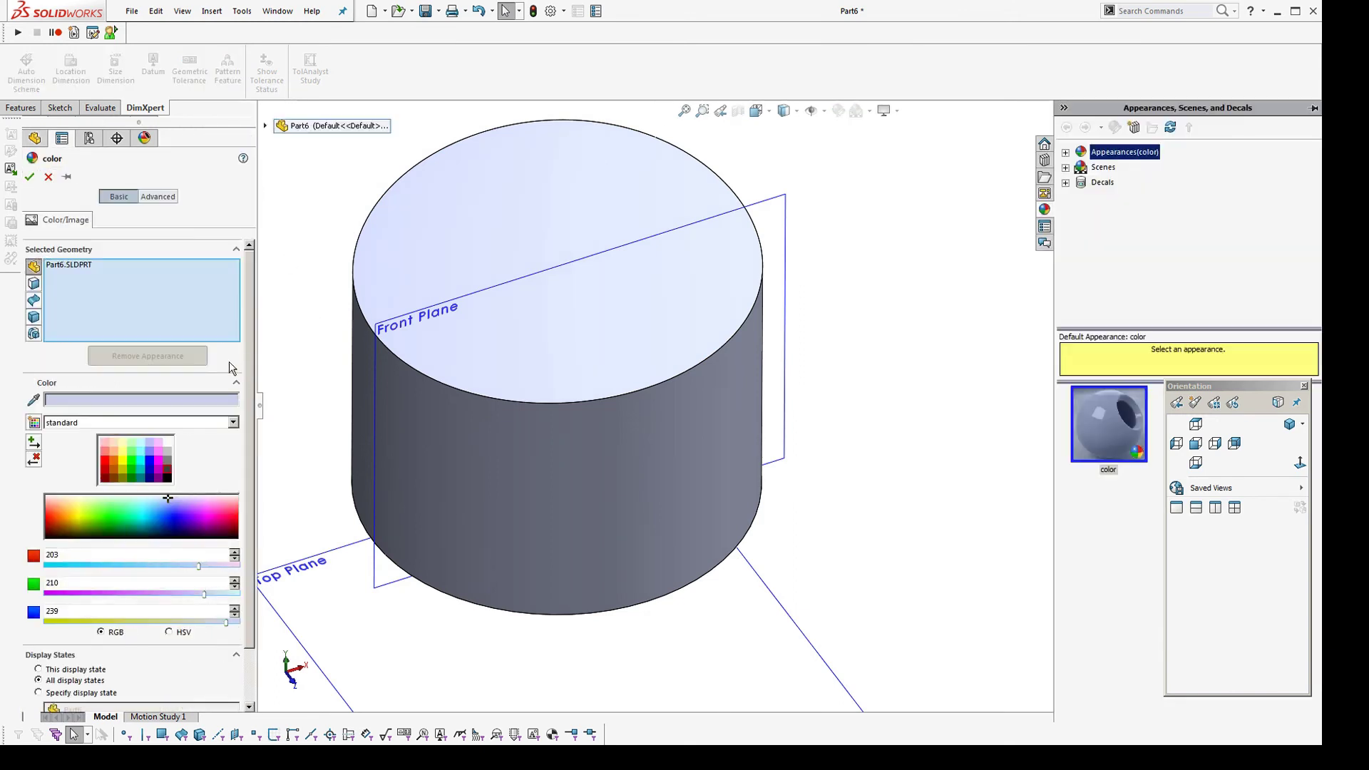
click(168, 462)
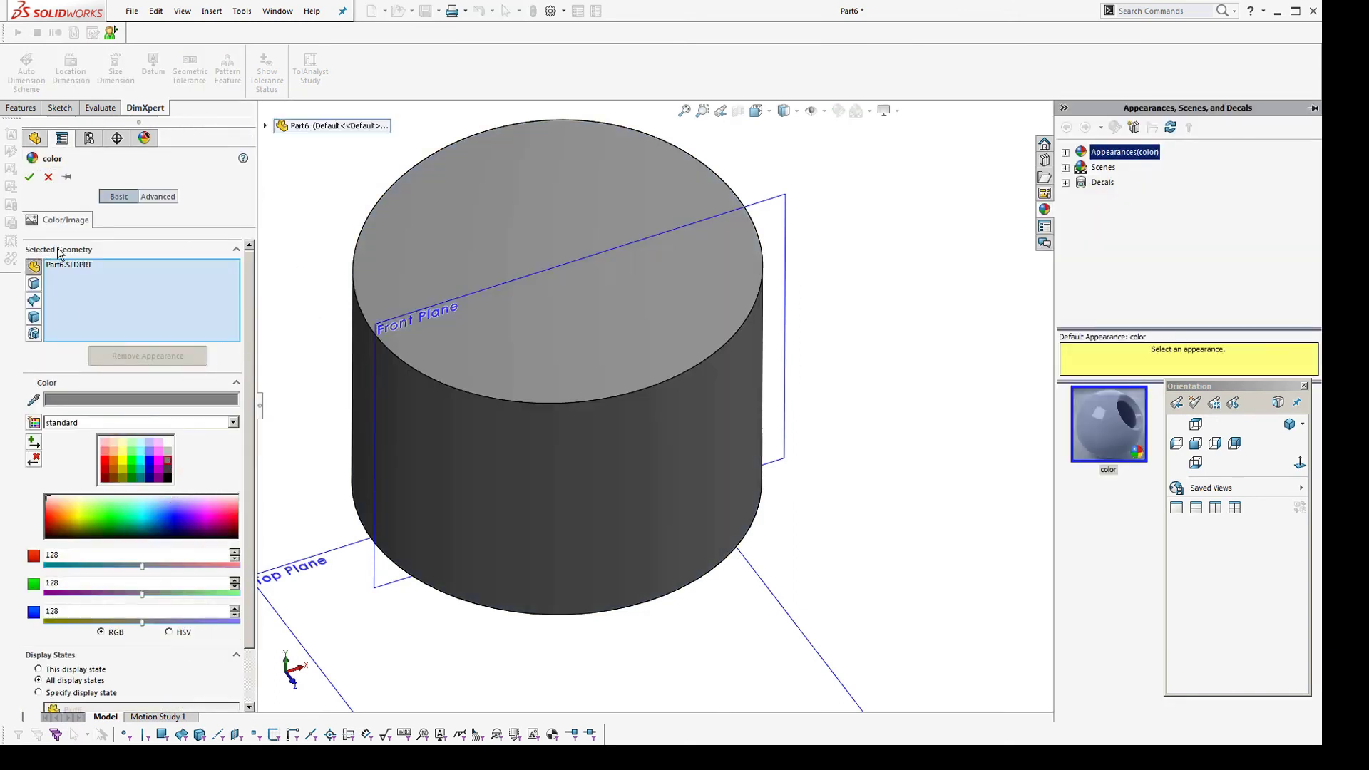
click(30, 177)
Save the button part in the speakerInserPart folder under the name button2
scroll(857, 376, up, 3)
key(ctrl+s)
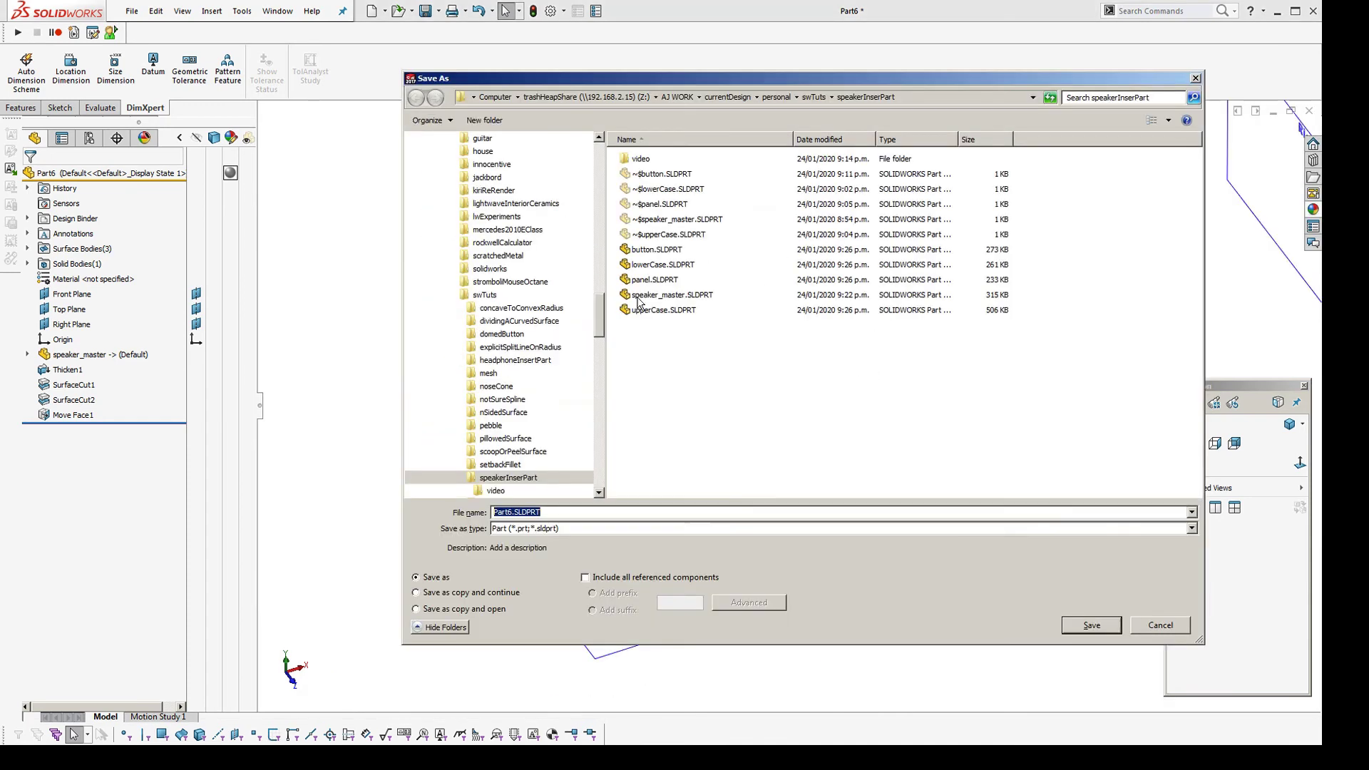
click(654, 249)
click(1080, 626)
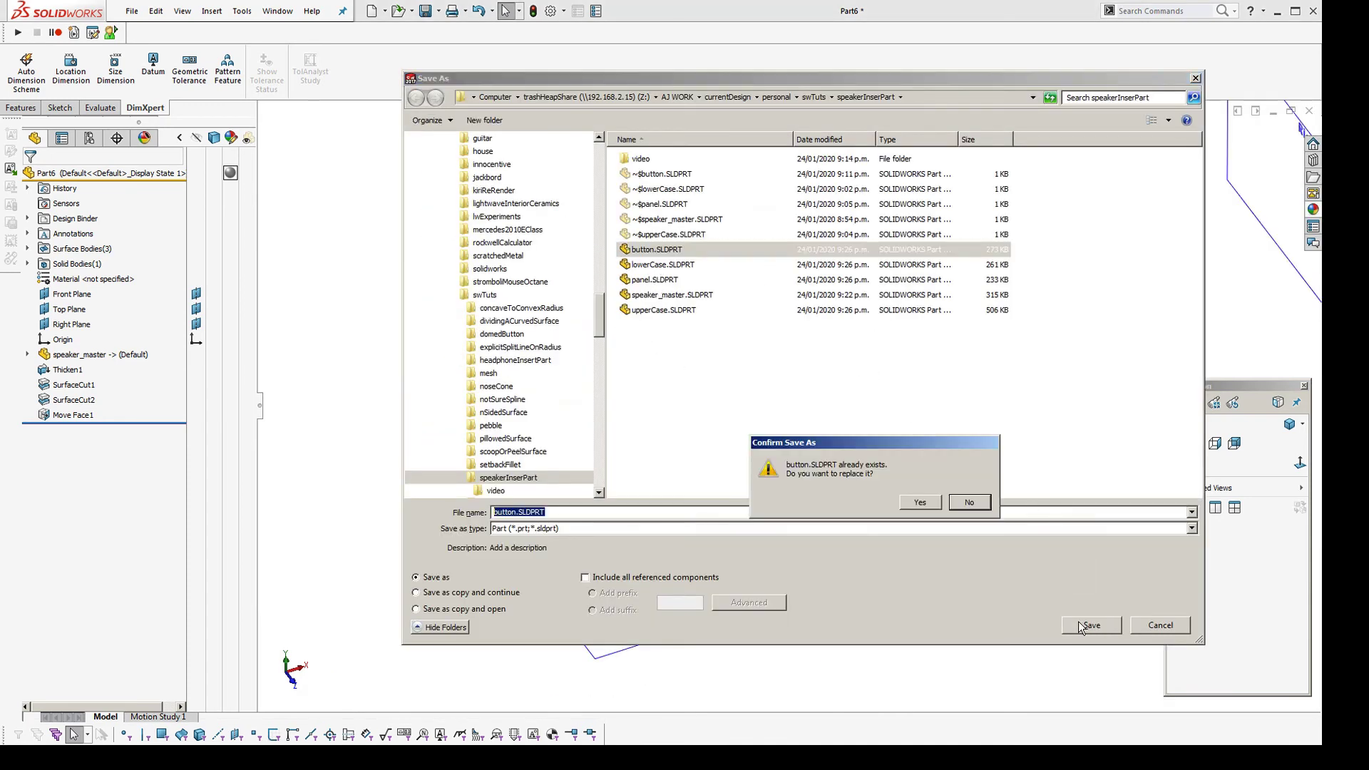
click(925, 503)
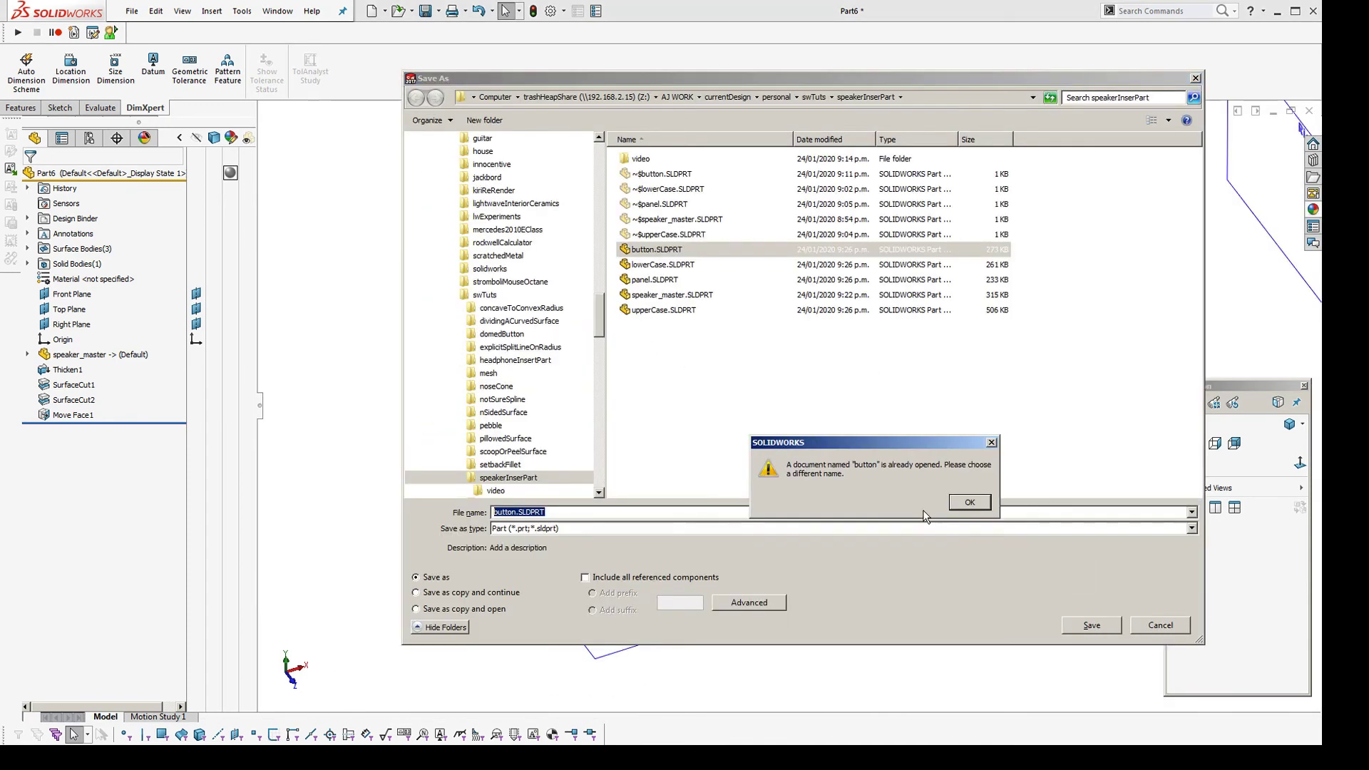
click(966, 503)
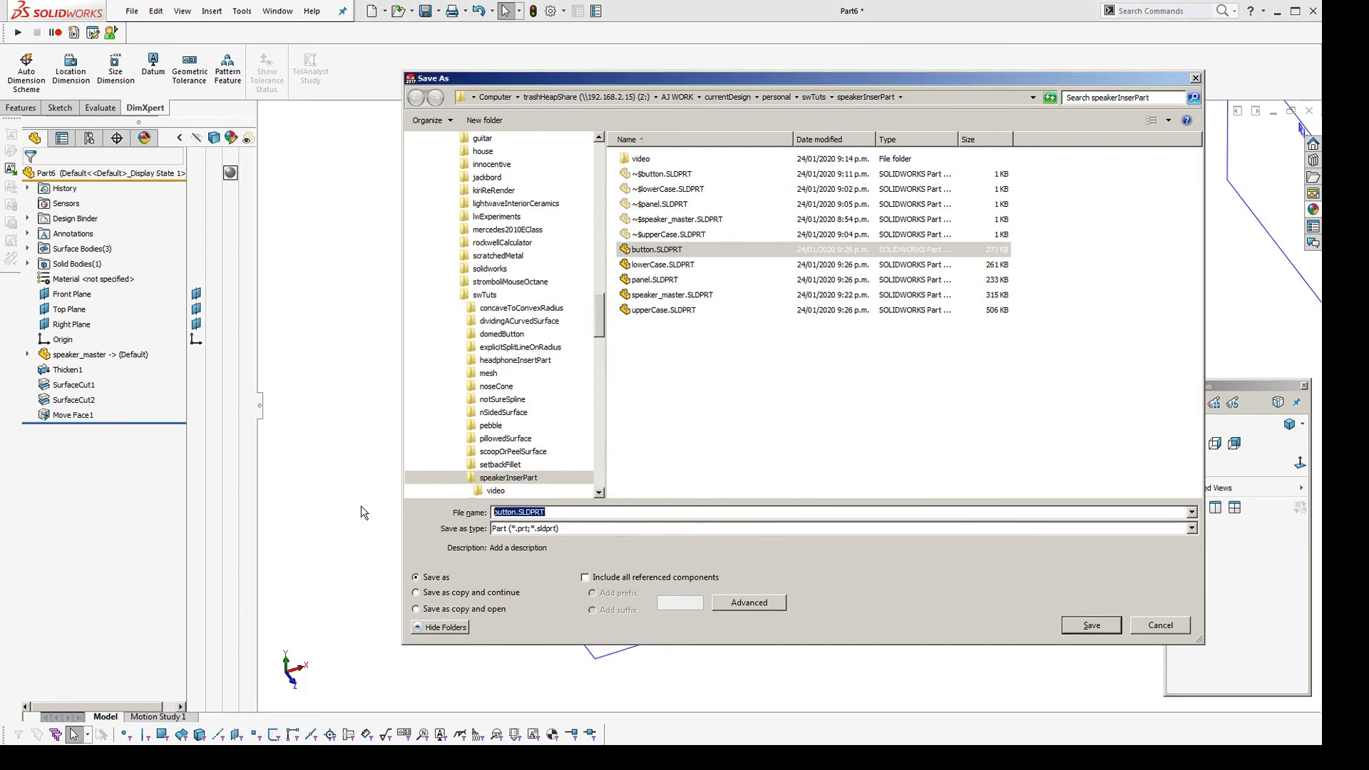
text(button2)
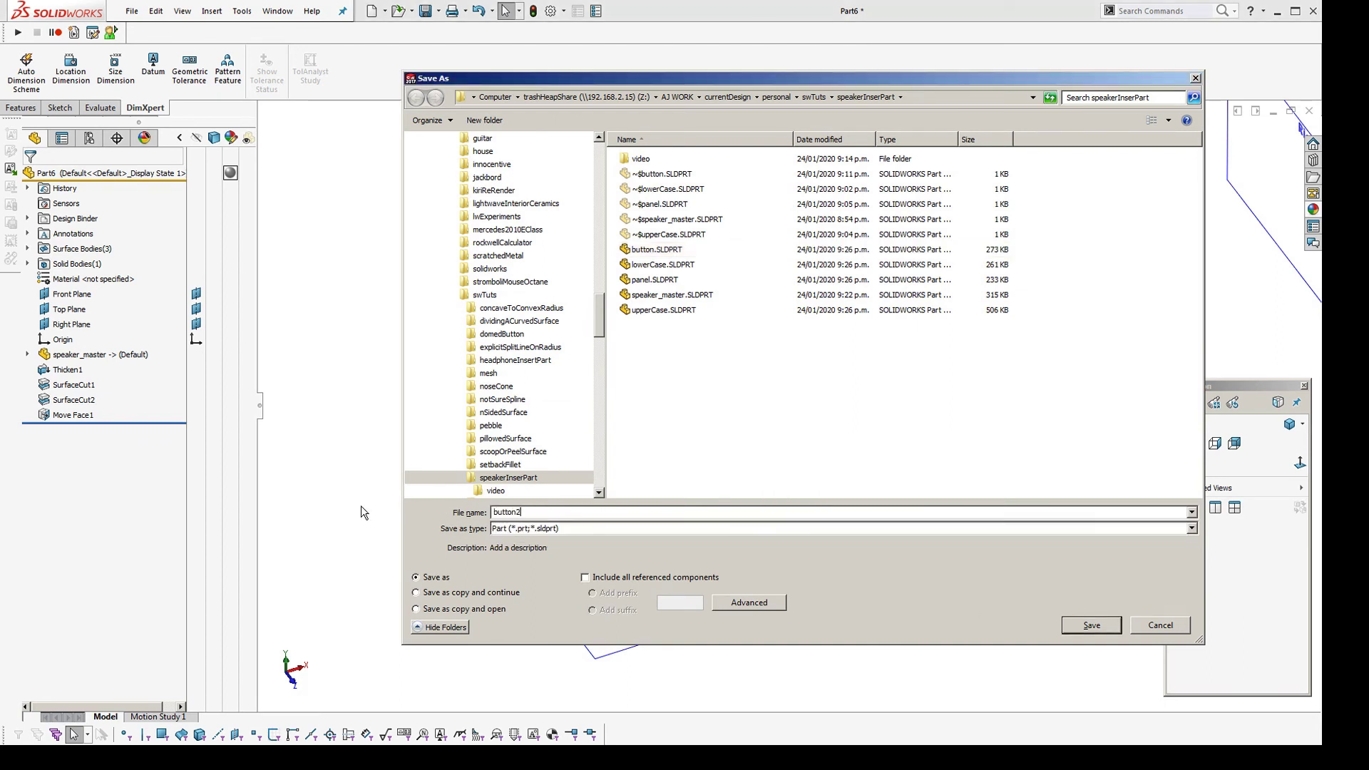
key(Return)
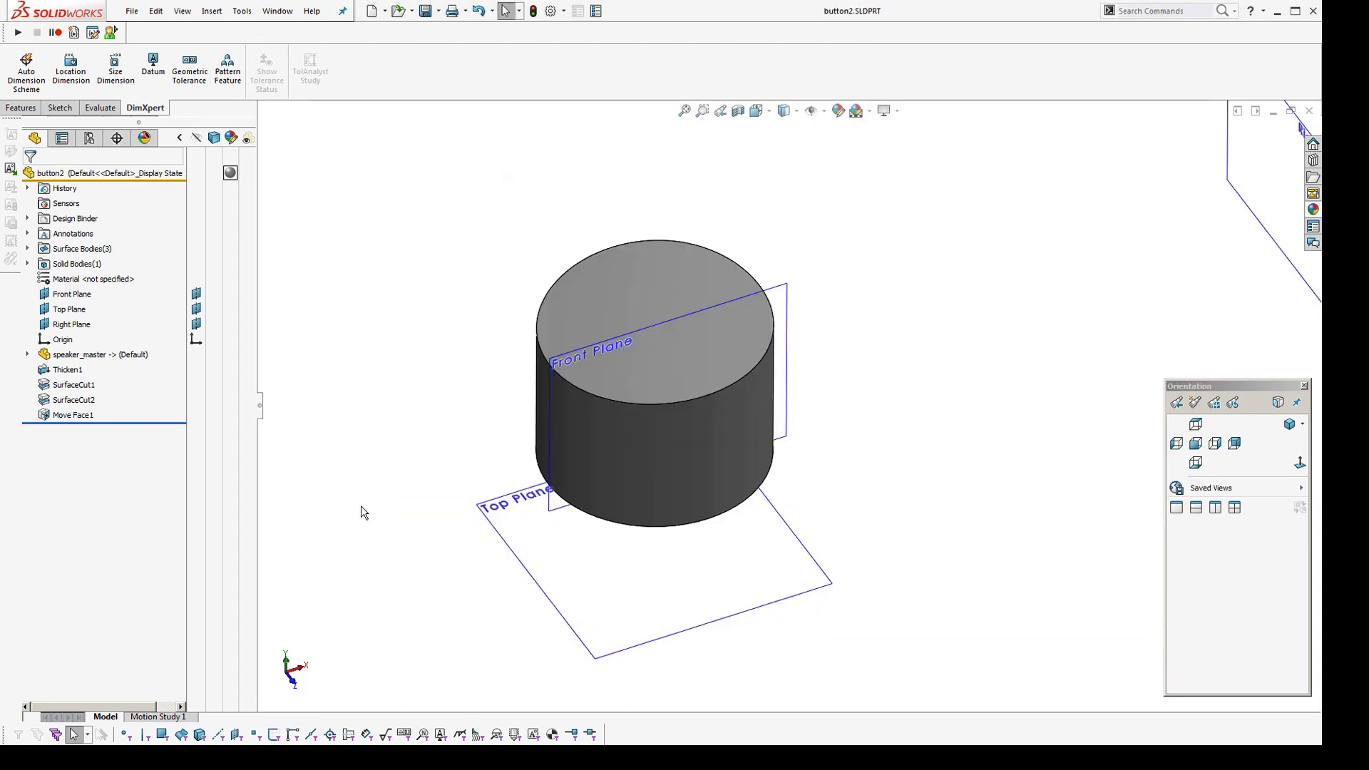
Switch to the Assem1 assembly and insert the open part button2 at the assembly origin
click(277, 10)
mouse_move(349, 243)
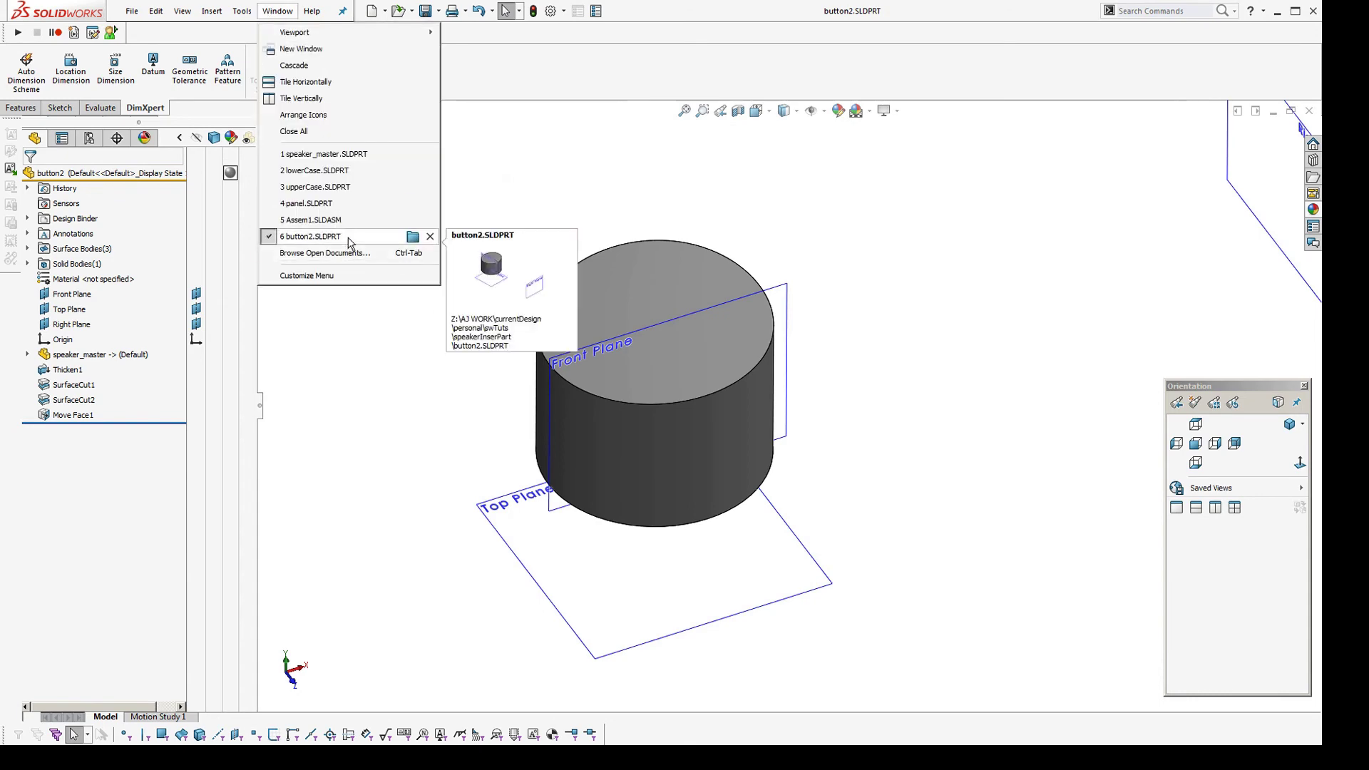
click(324, 220)
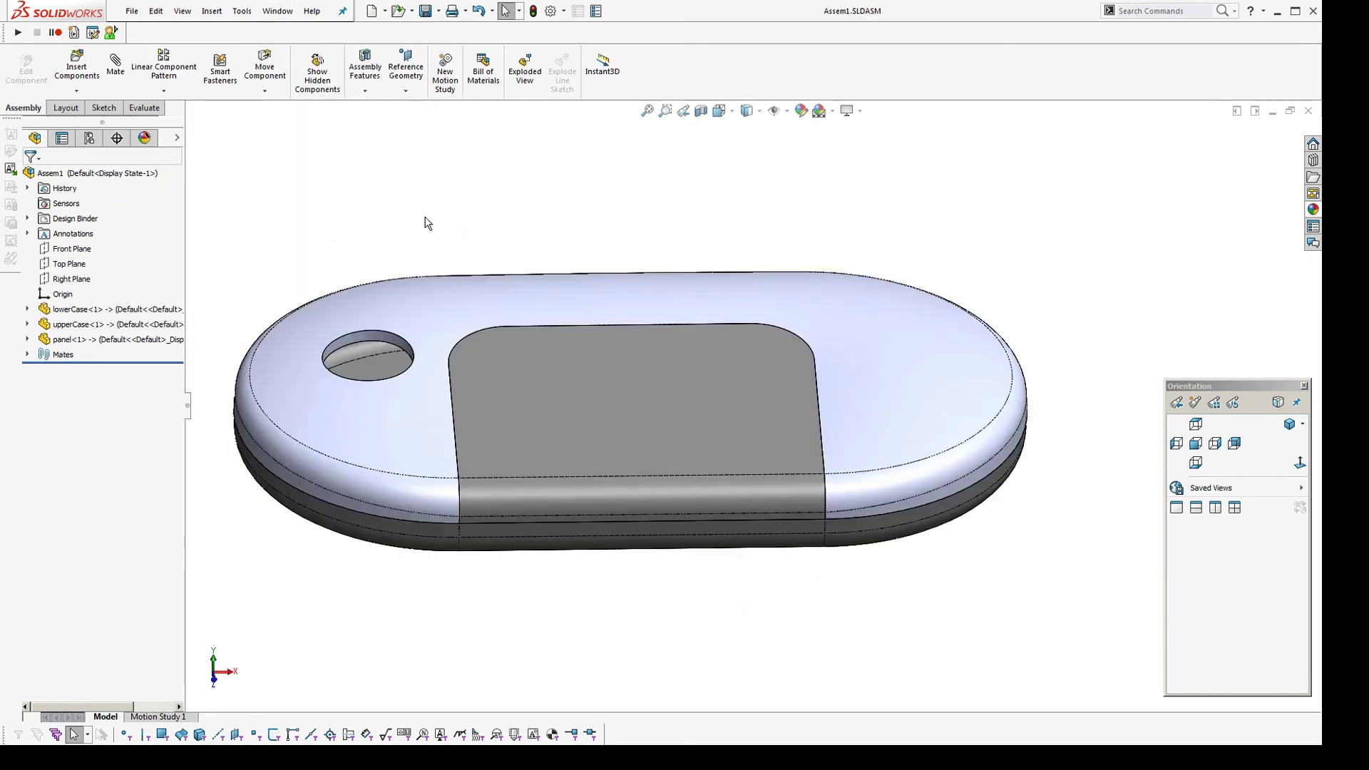
middle_drag(548, 347, 597, 342)
click(212, 11)
mouse_move(227, 35)
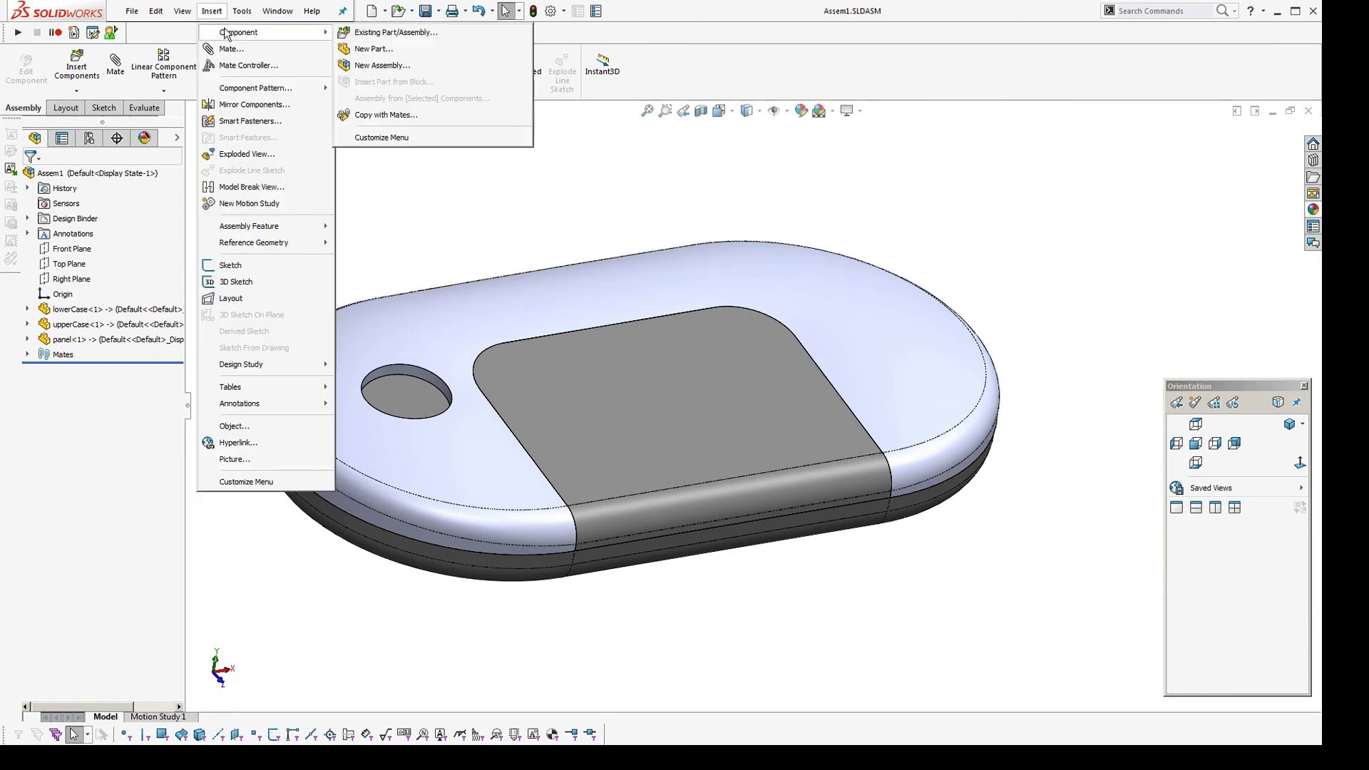
click(385, 33)
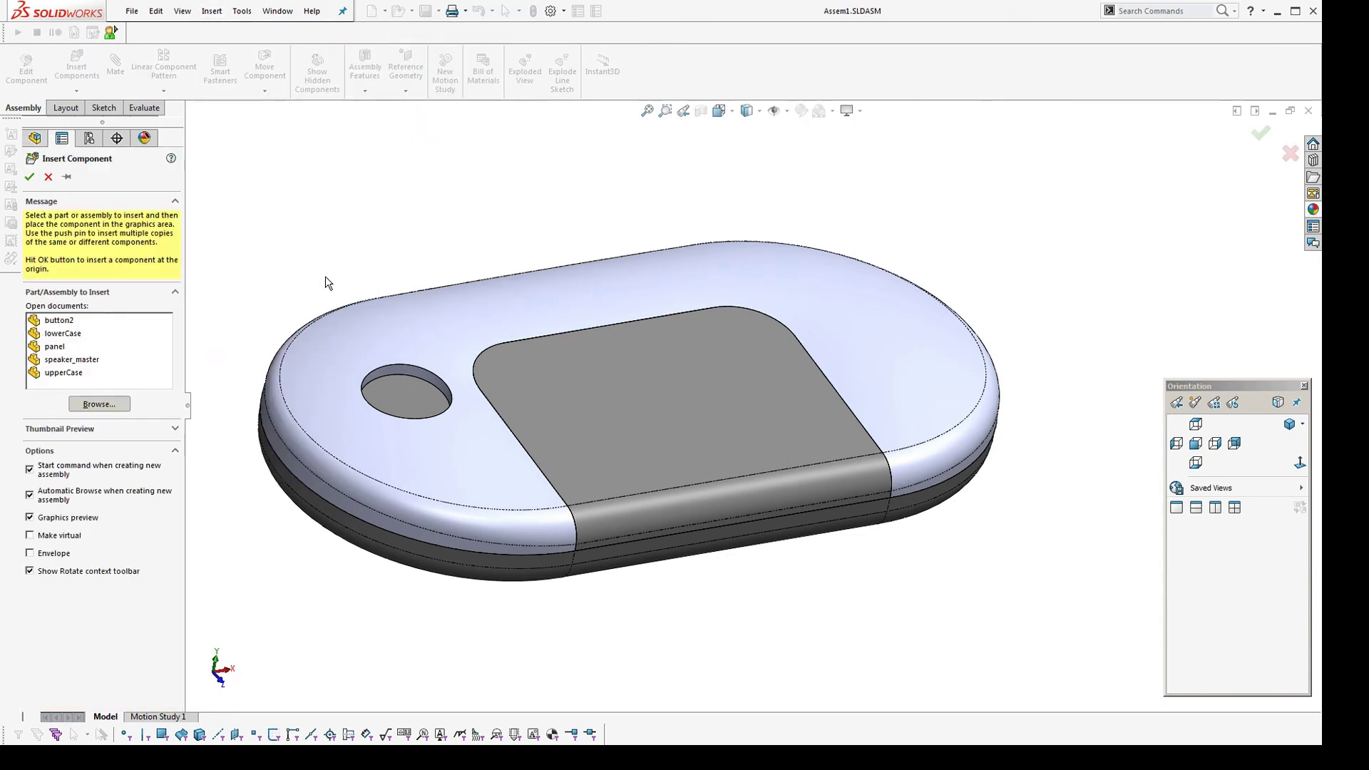
click(58, 320)
click(30, 178)
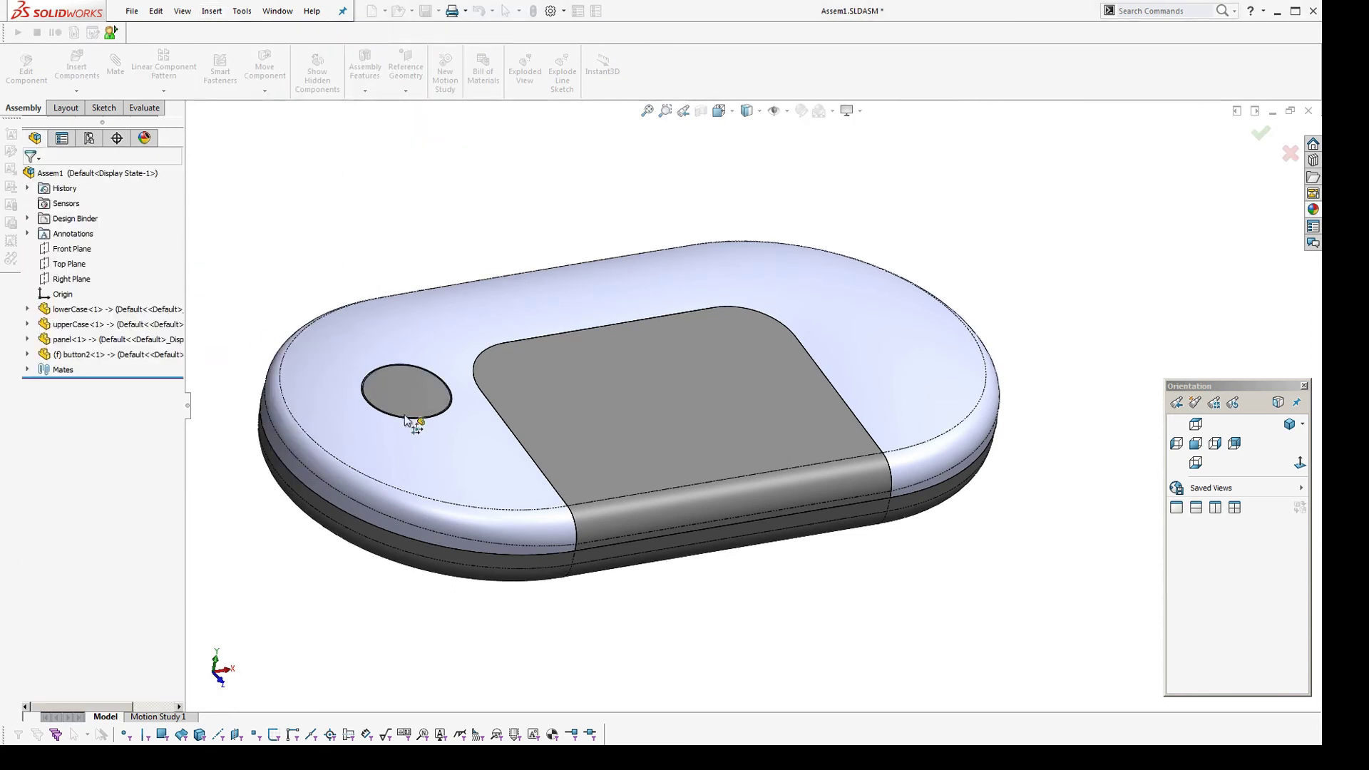
Float the button2 component and mate its origin to the assembly's origin
scroll(333, 386, up, 4)
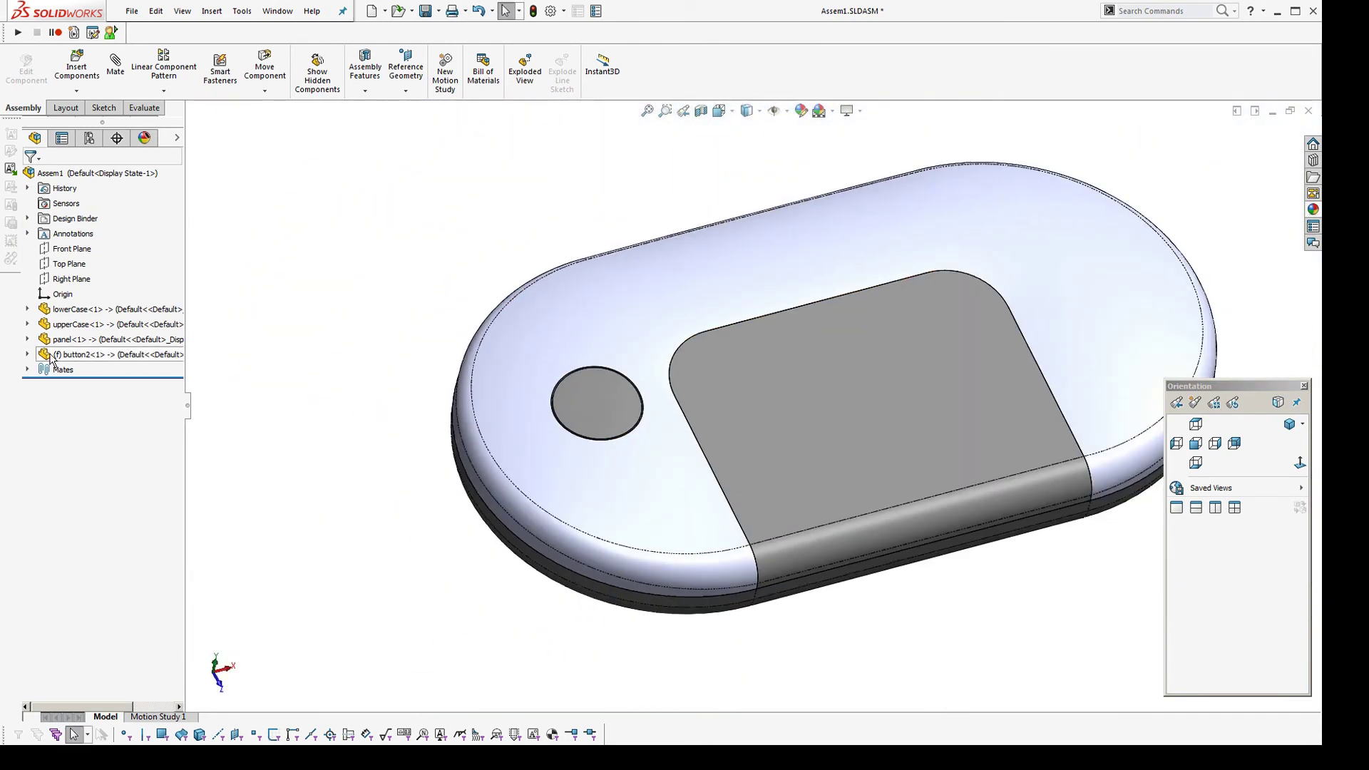
click(52, 356)
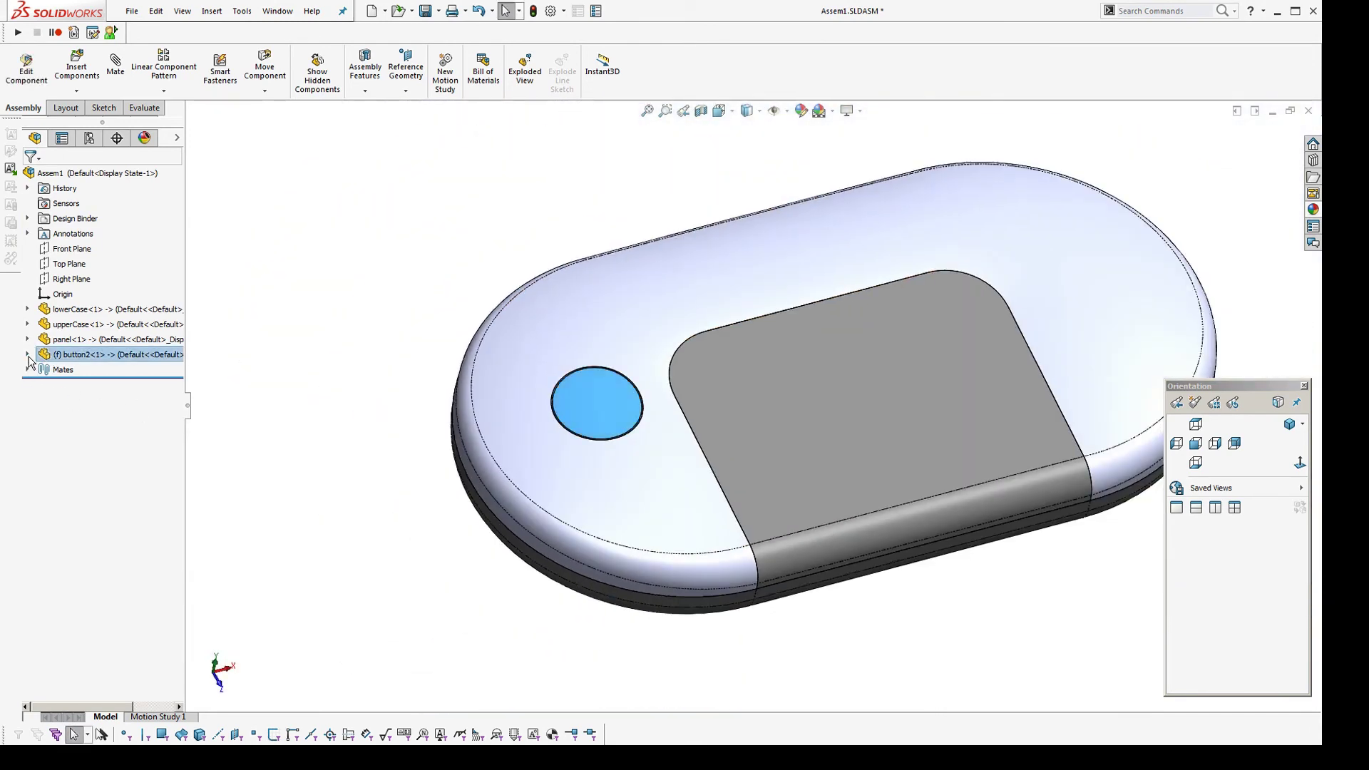
click(28, 354)
right_click(57, 359)
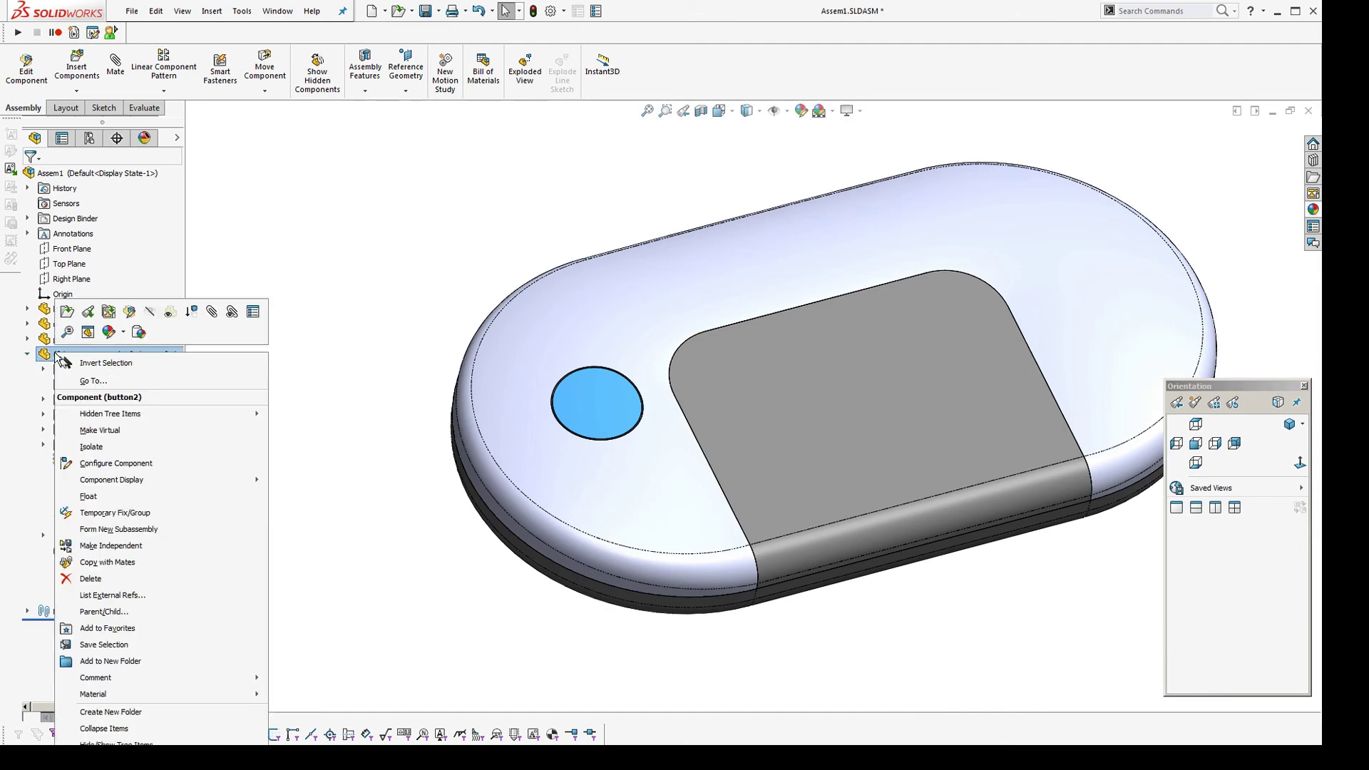
click(75, 499)
click(78, 522)
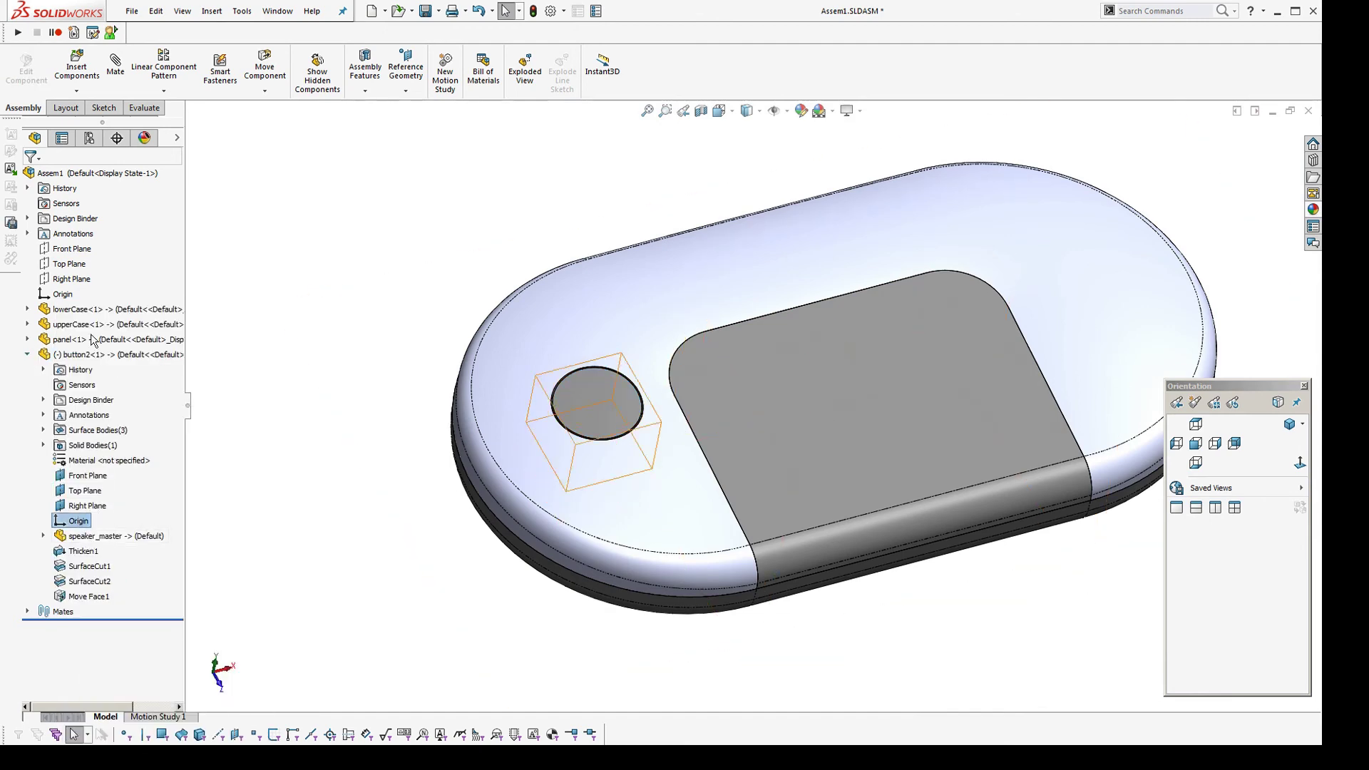
ctrl+click(74, 293)
click(123, 284)
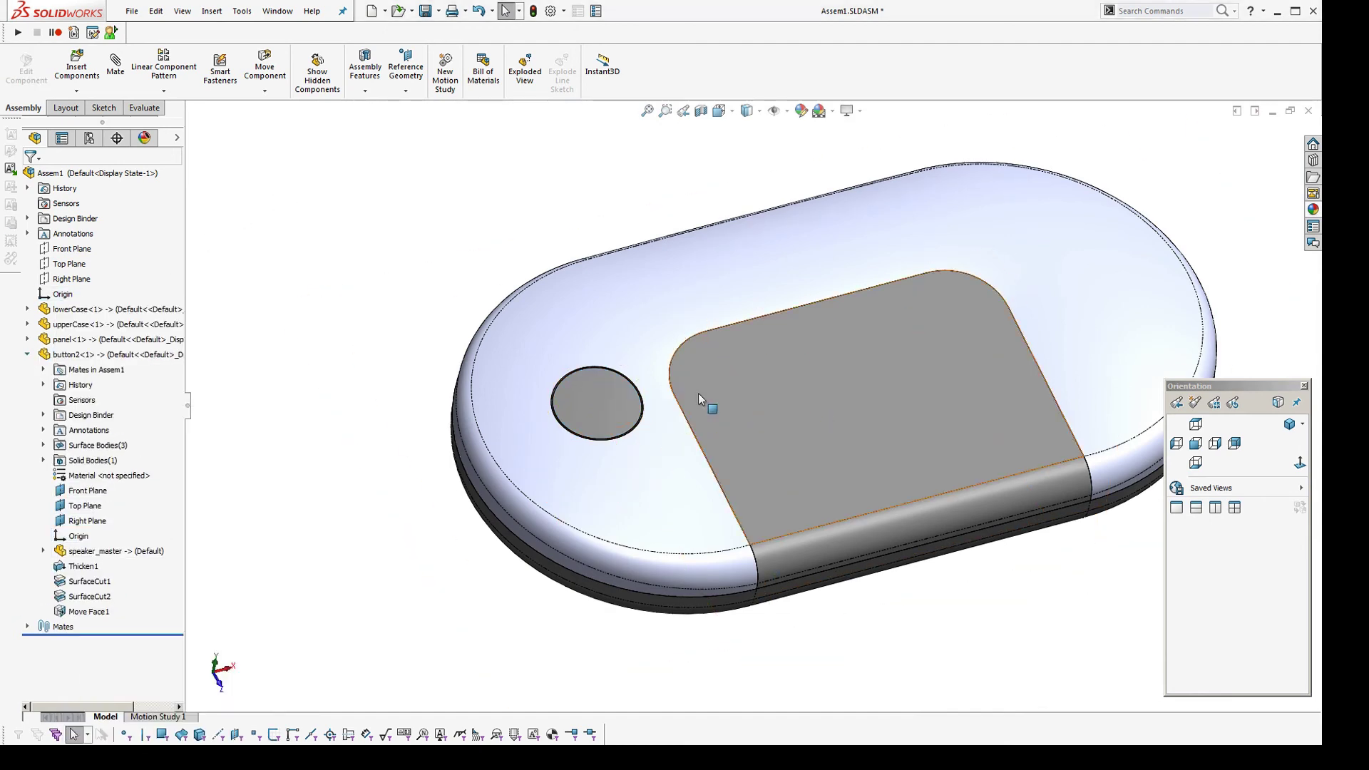
Examine the button's clearance in the upper case hole and its flush top surface from several angles
scroll(681, 410, down, 4)
middle_drag(646, 428, 623, 370)
click(634, 392)
key(Escape)
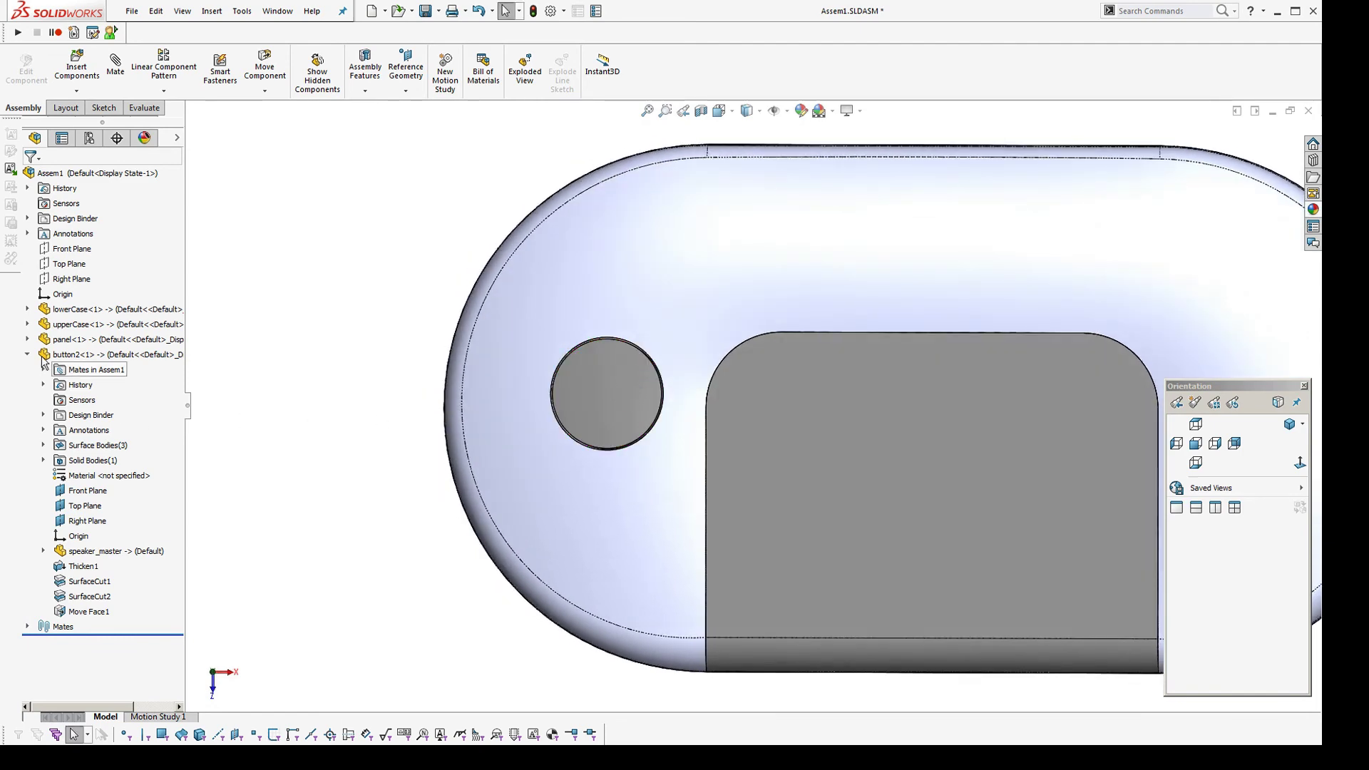
click(27, 355)
scroll(577, 442, down, 3)
middle_drag(606, 435, 648, 337)
scroll(642, 389, down, 4)
scroll(703, 392, up, 5)
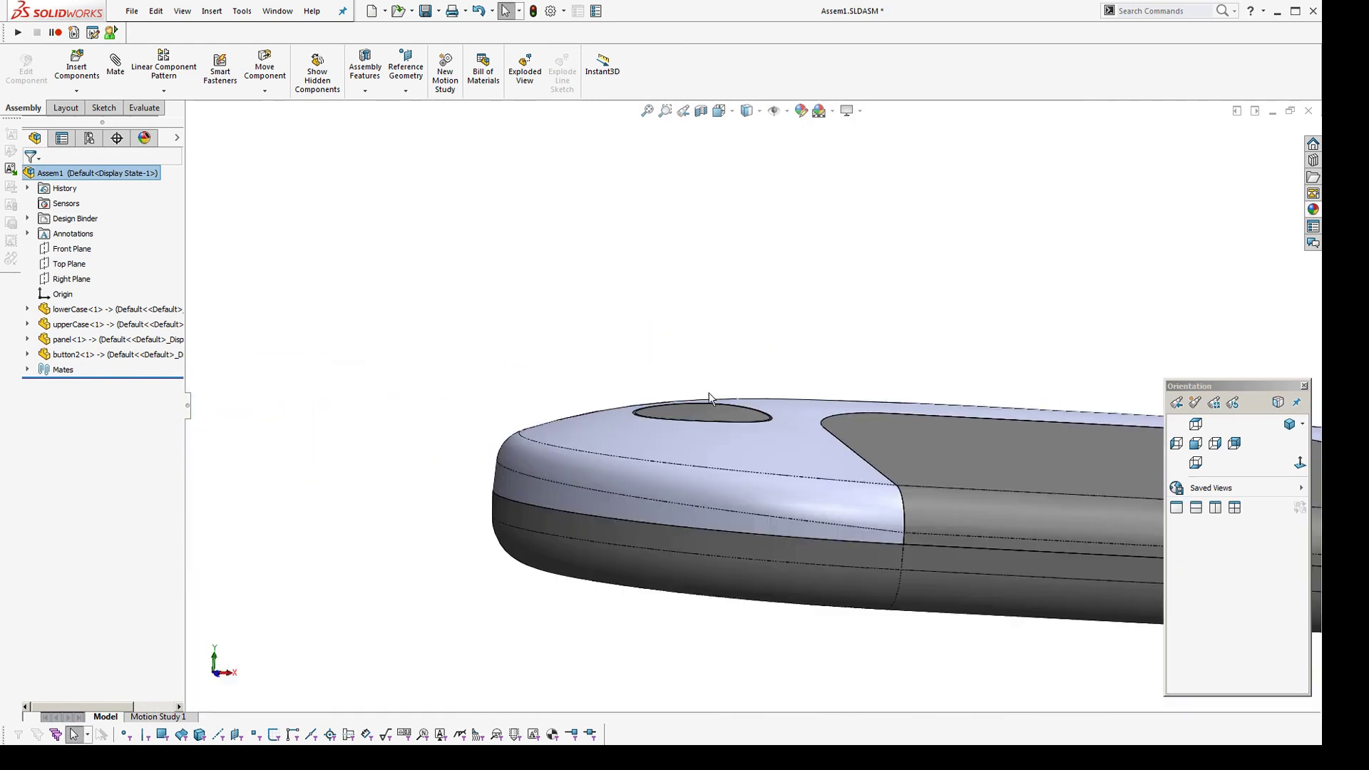
middle_drag(709, 397, 726, 622)
scroll(764, 458, down, 3)
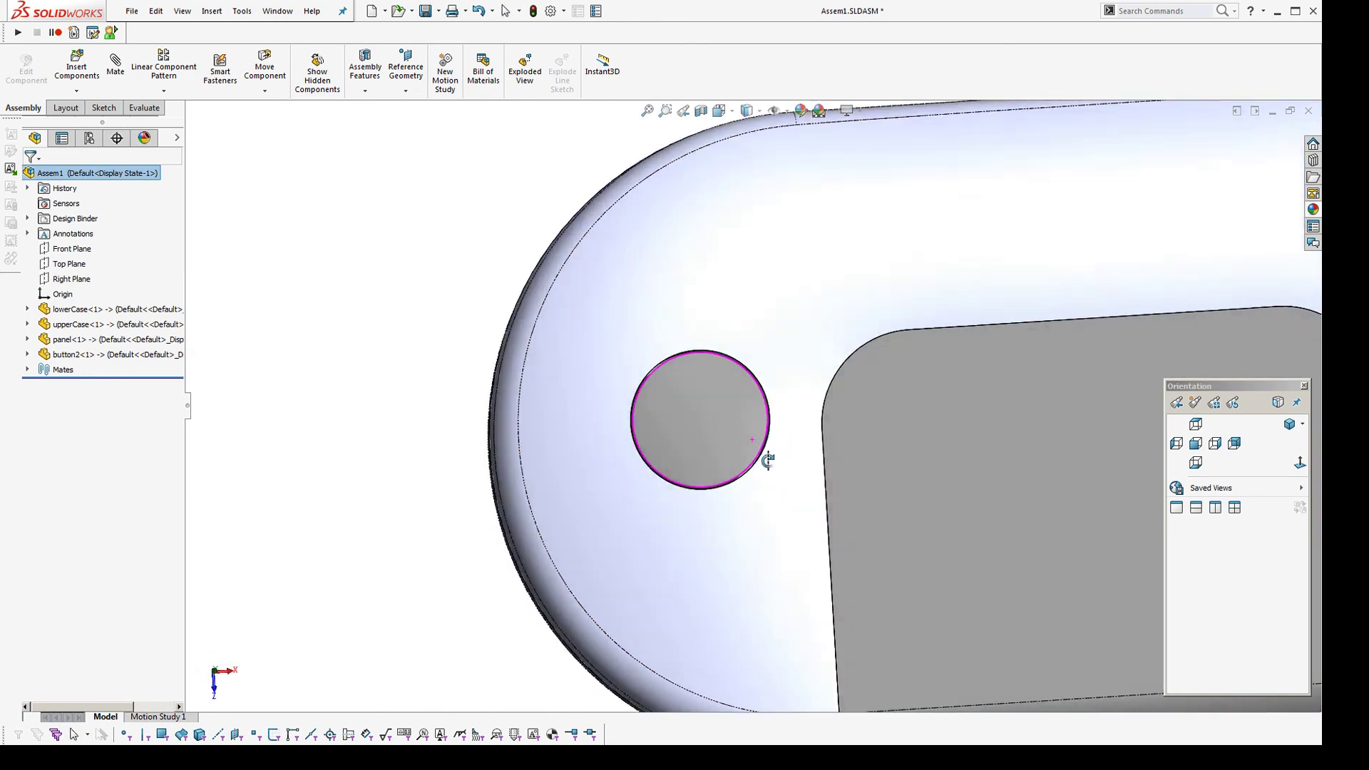
middle_drag(763, 458, 678, 468)
scroll(733, 519, down, 4)
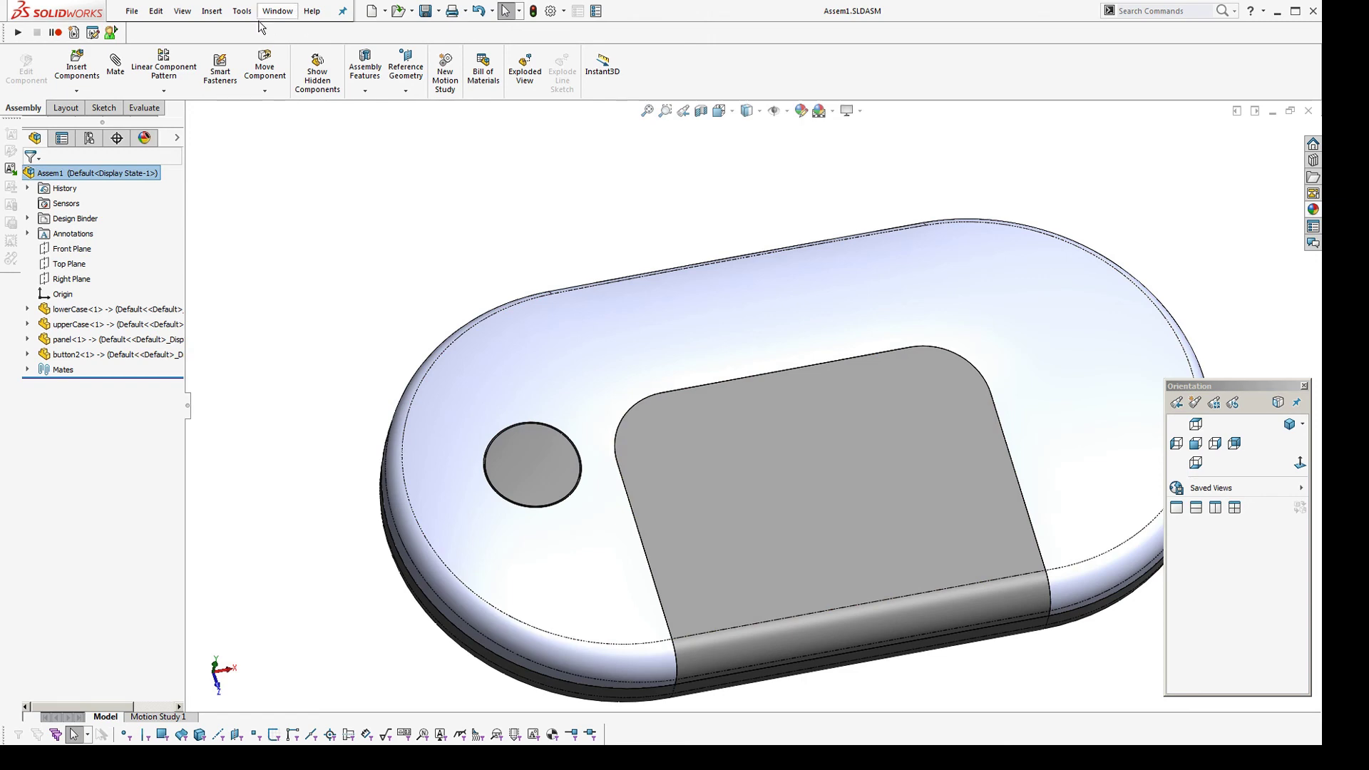
Switch to speaker_master and open Sketch10, the button's circle sketch, for editing
key(ctrl+Tab)
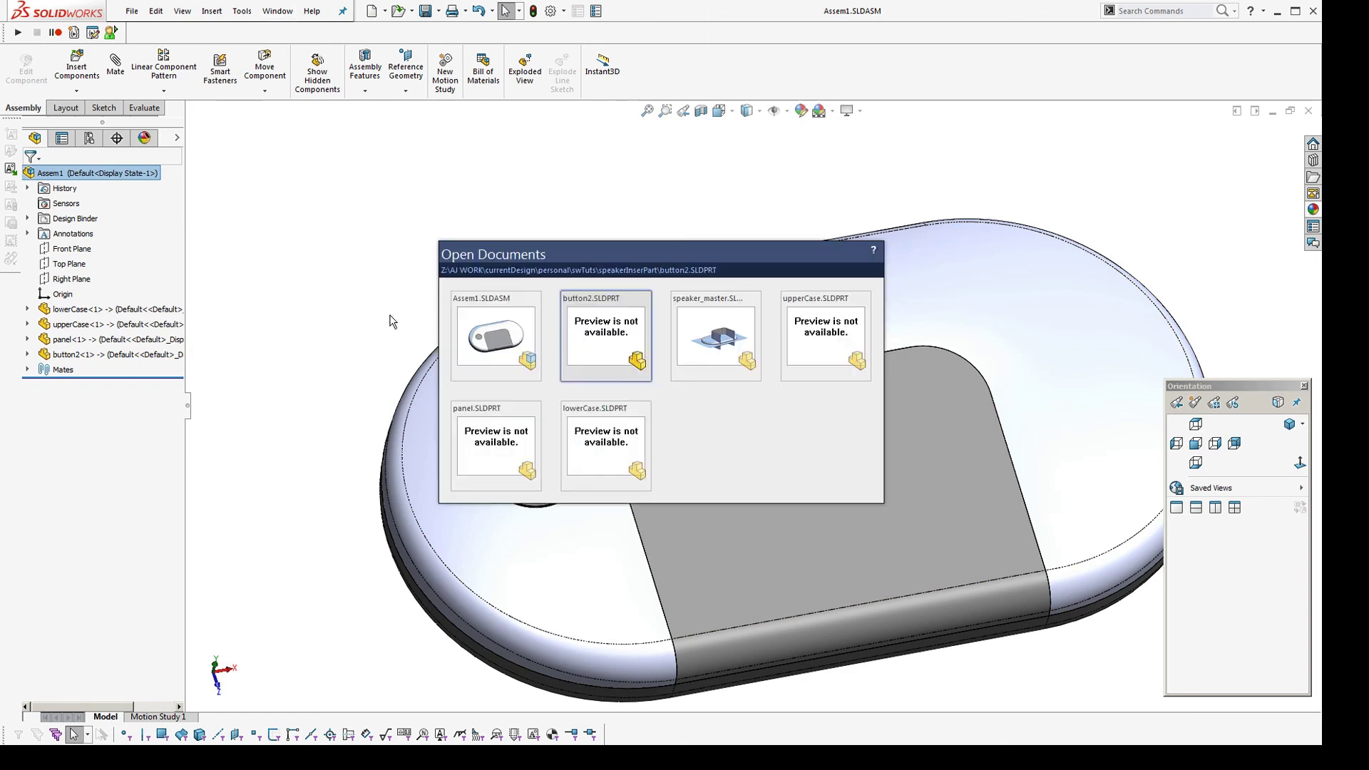
click(732, 337)
scroll(71, 606, down, 2)
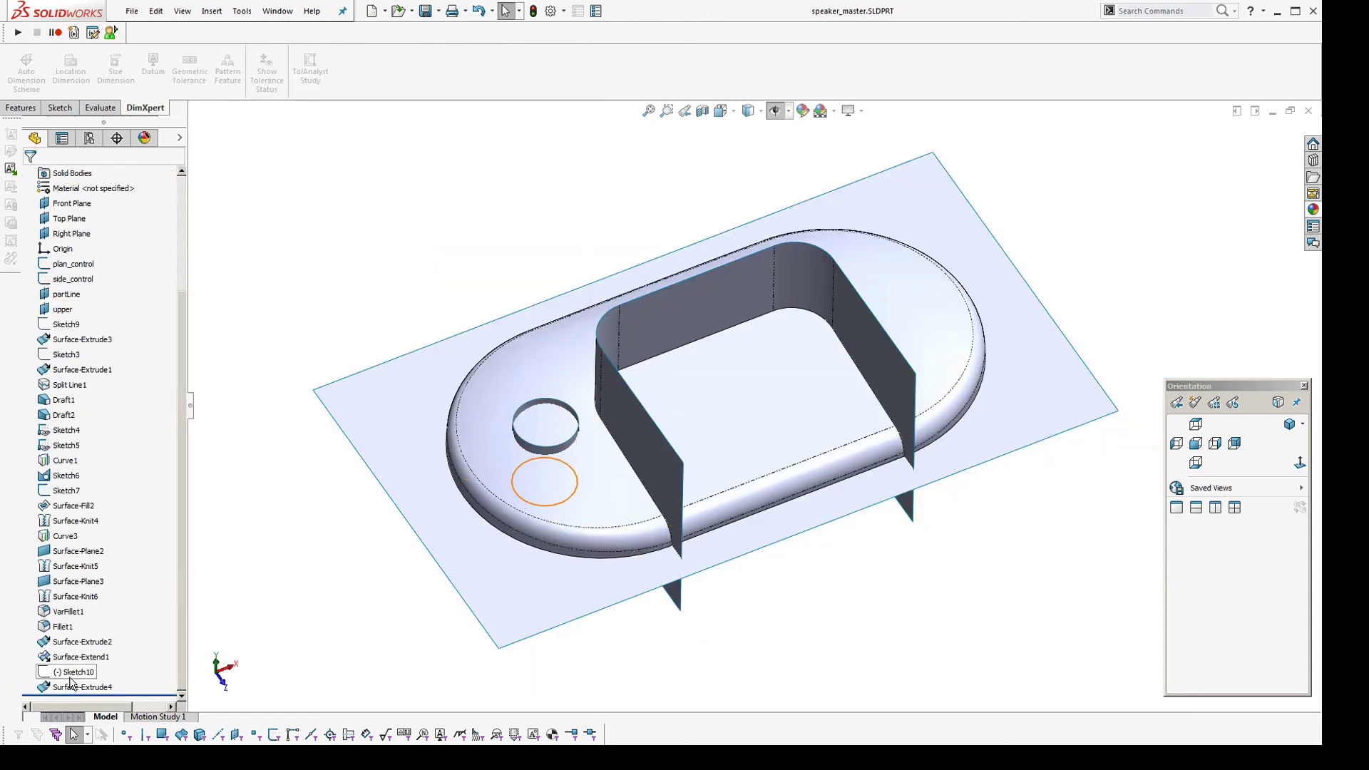
click(77, 670)
click(82, 641)
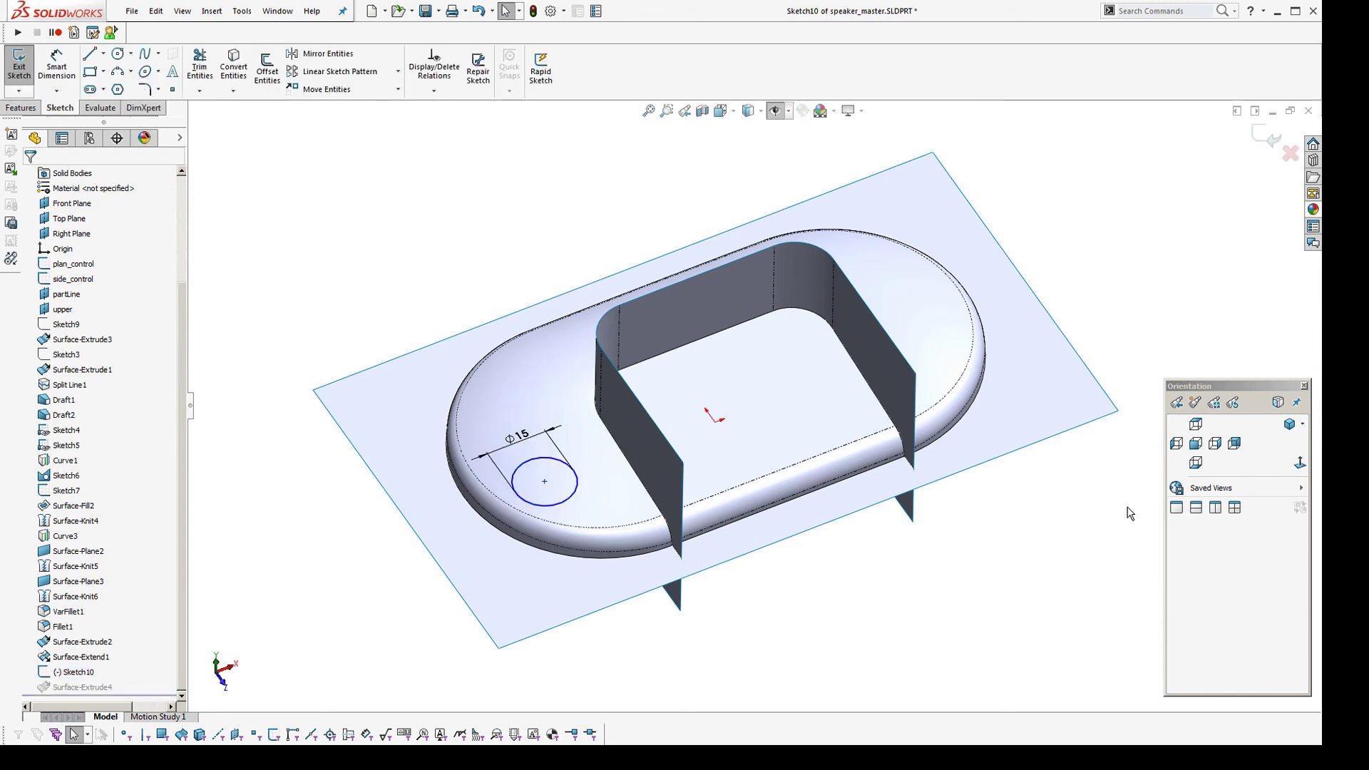
Dimension the horizontal distance from the circle's centre to the origin as 40 mm
click(1300, 462)
click(64, 67)
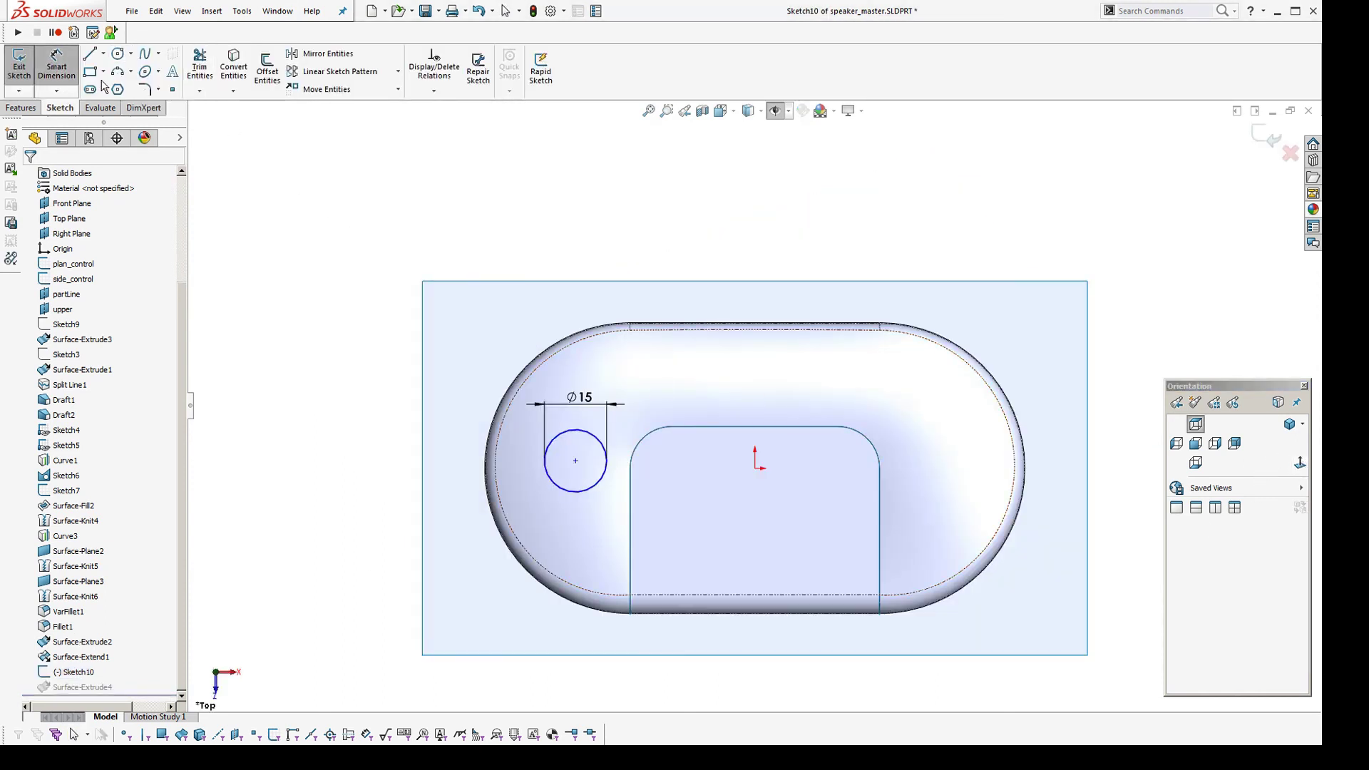
click(576, 462)
click(754, 468)
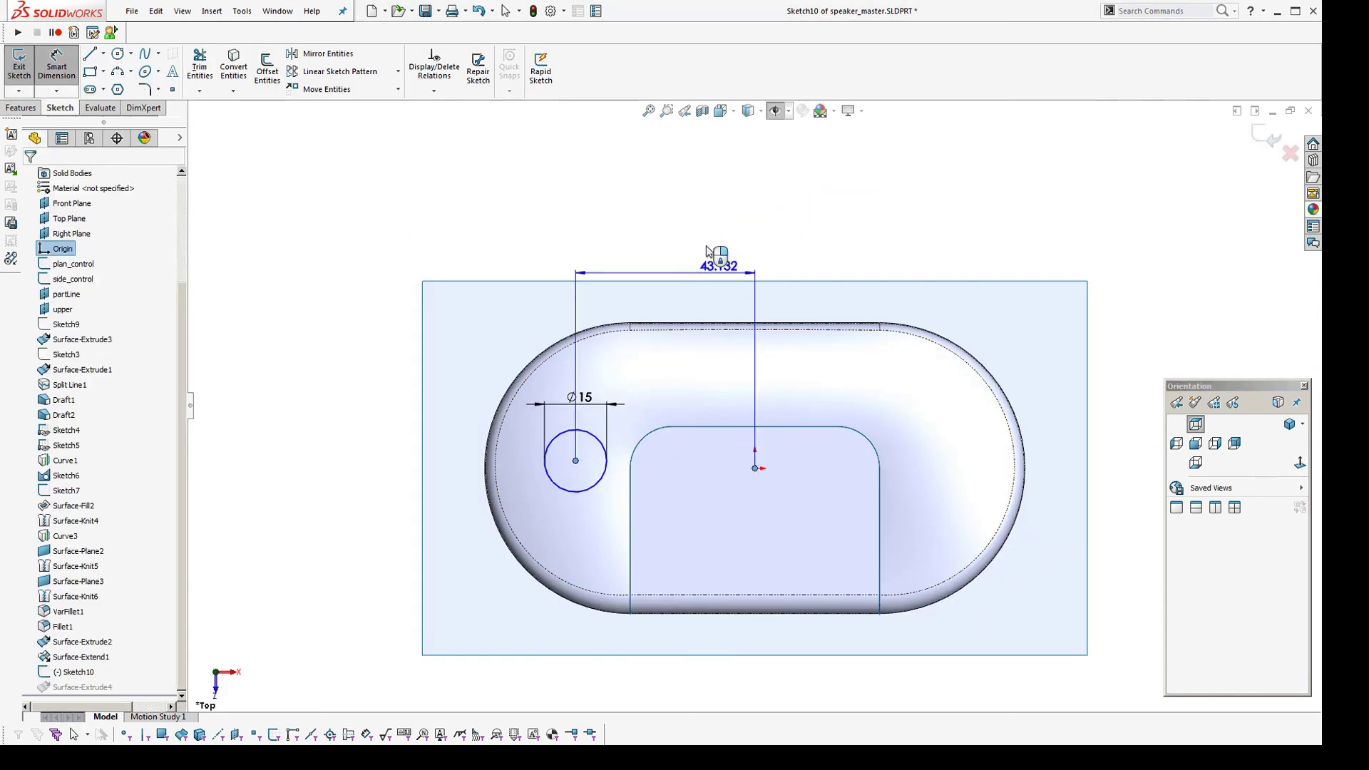
click(717, 254)
text(40)
key(Return)
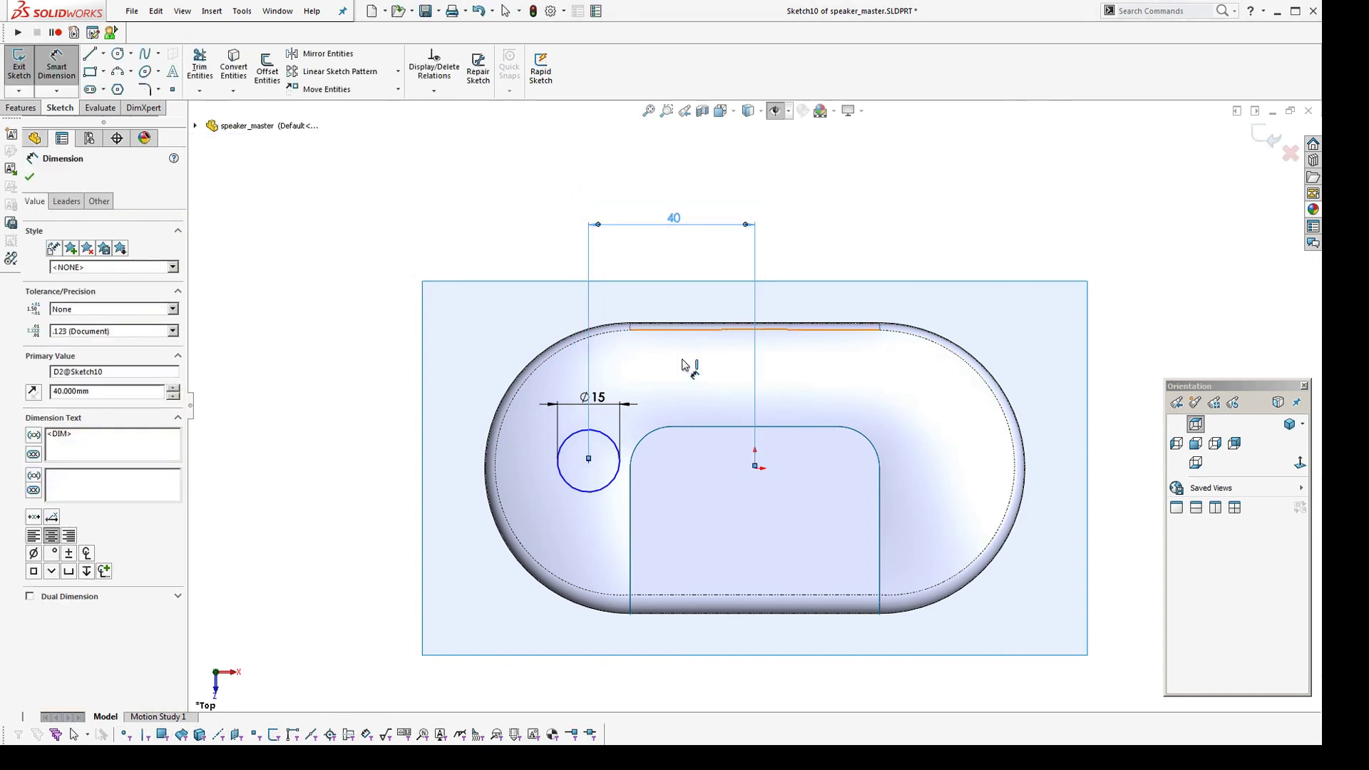
click(589, 461)
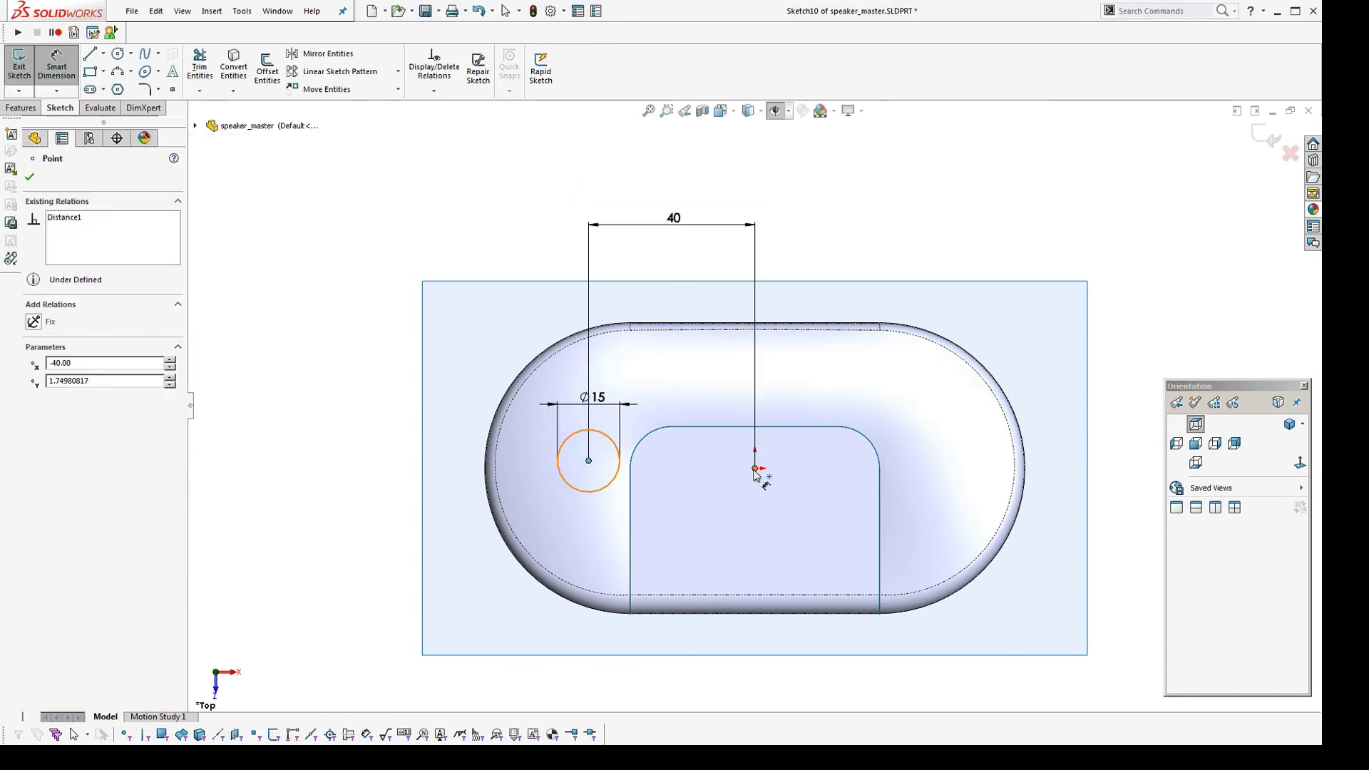
click(755, 469)
key(Escape)
scroll(553, 485, down, 1)
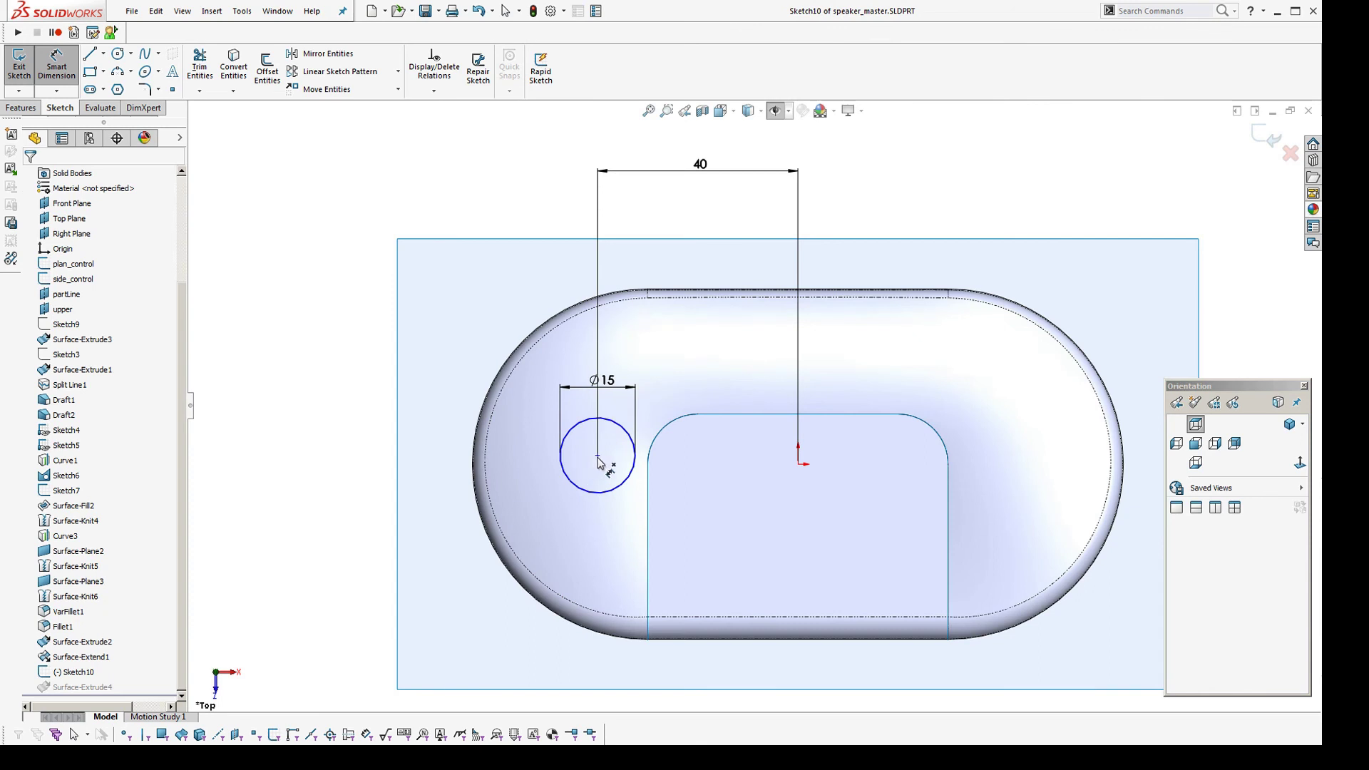
key(Escape)
Move the circle above the origin's level and dimension the vertical distance from its centre to the origin as 10 mm
drag(597, 462, 598, 410)
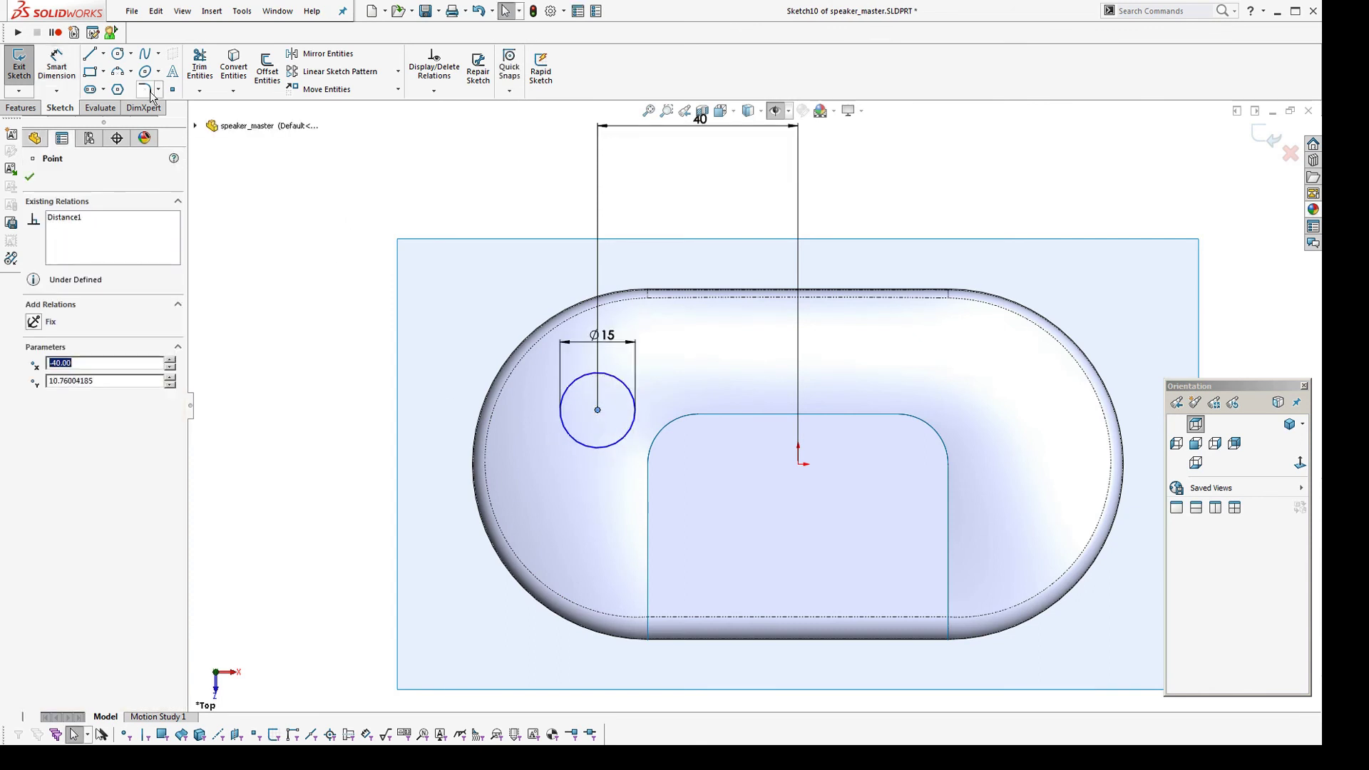
click(64, 71)
click(597, 410)
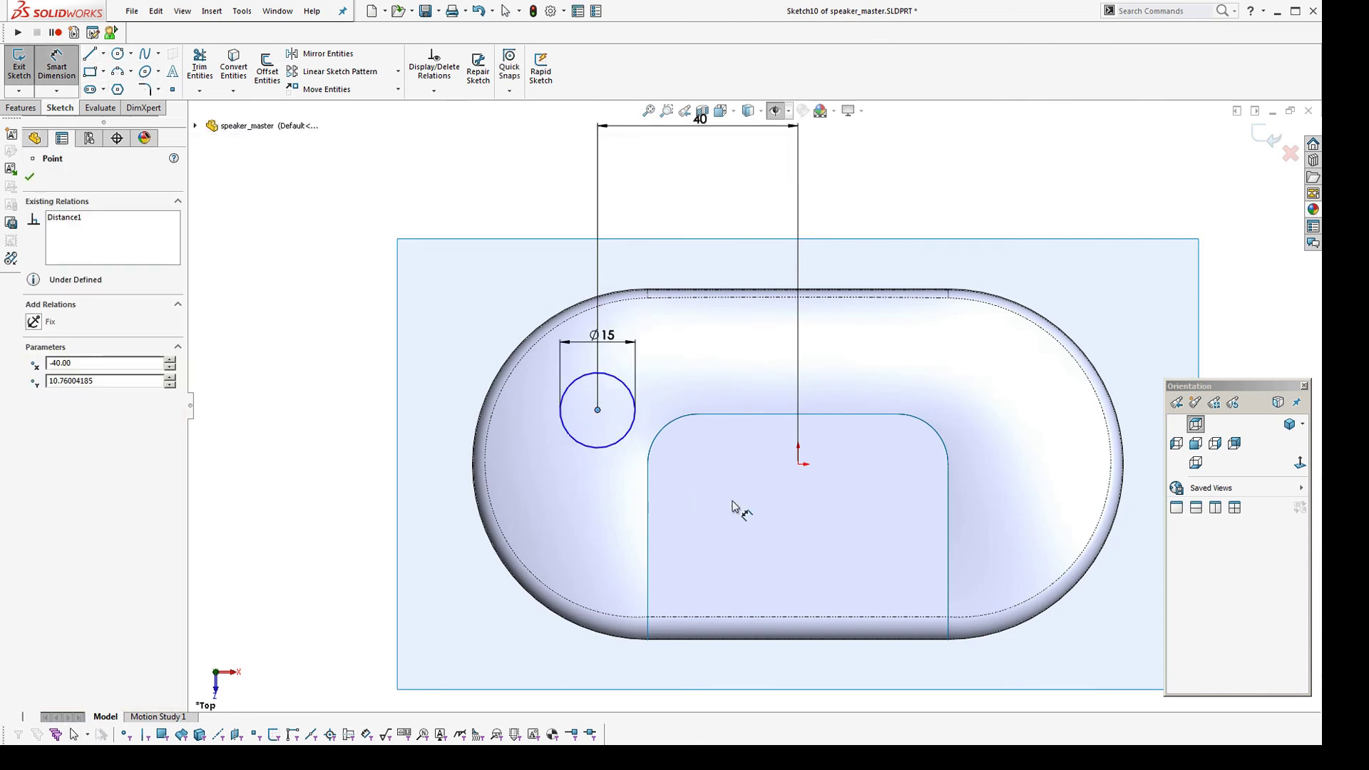
click(798, 464)
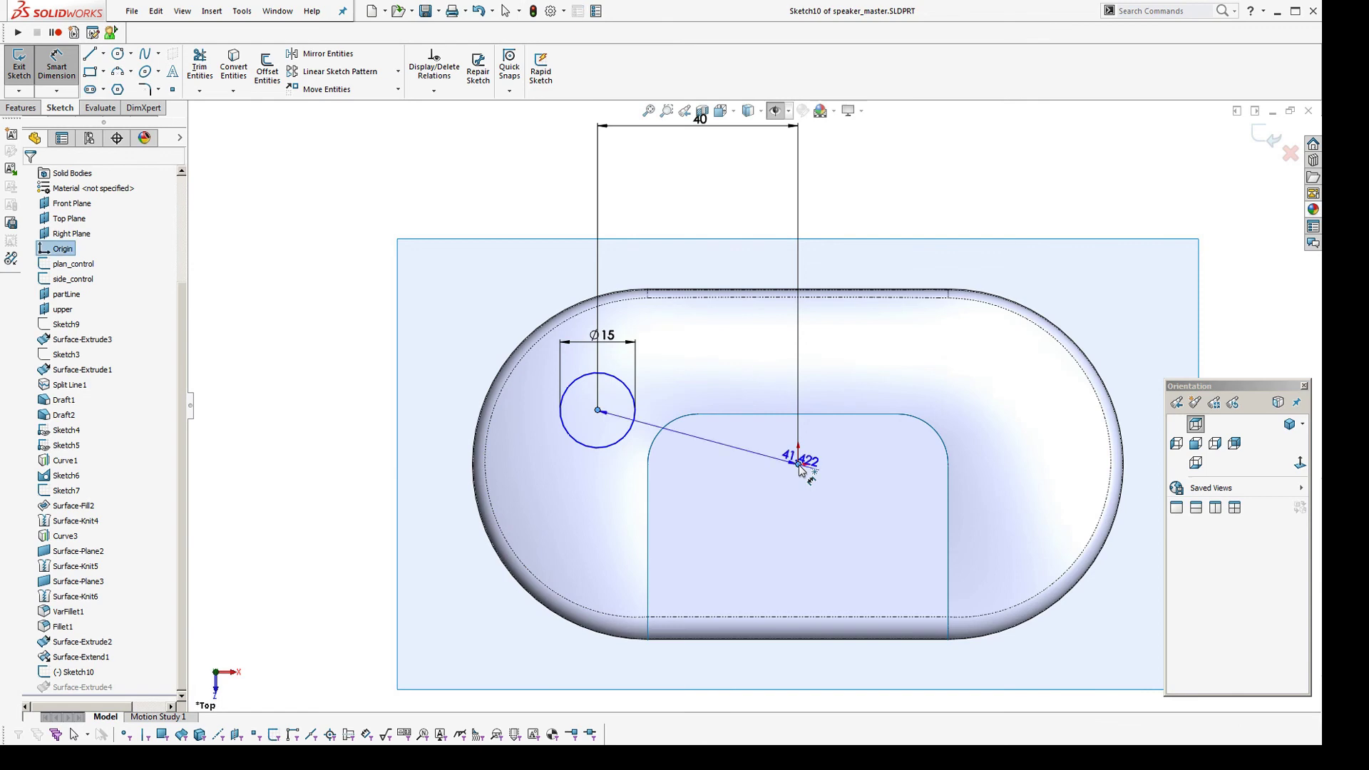
click(422, 438)
text(10)
key(Return)
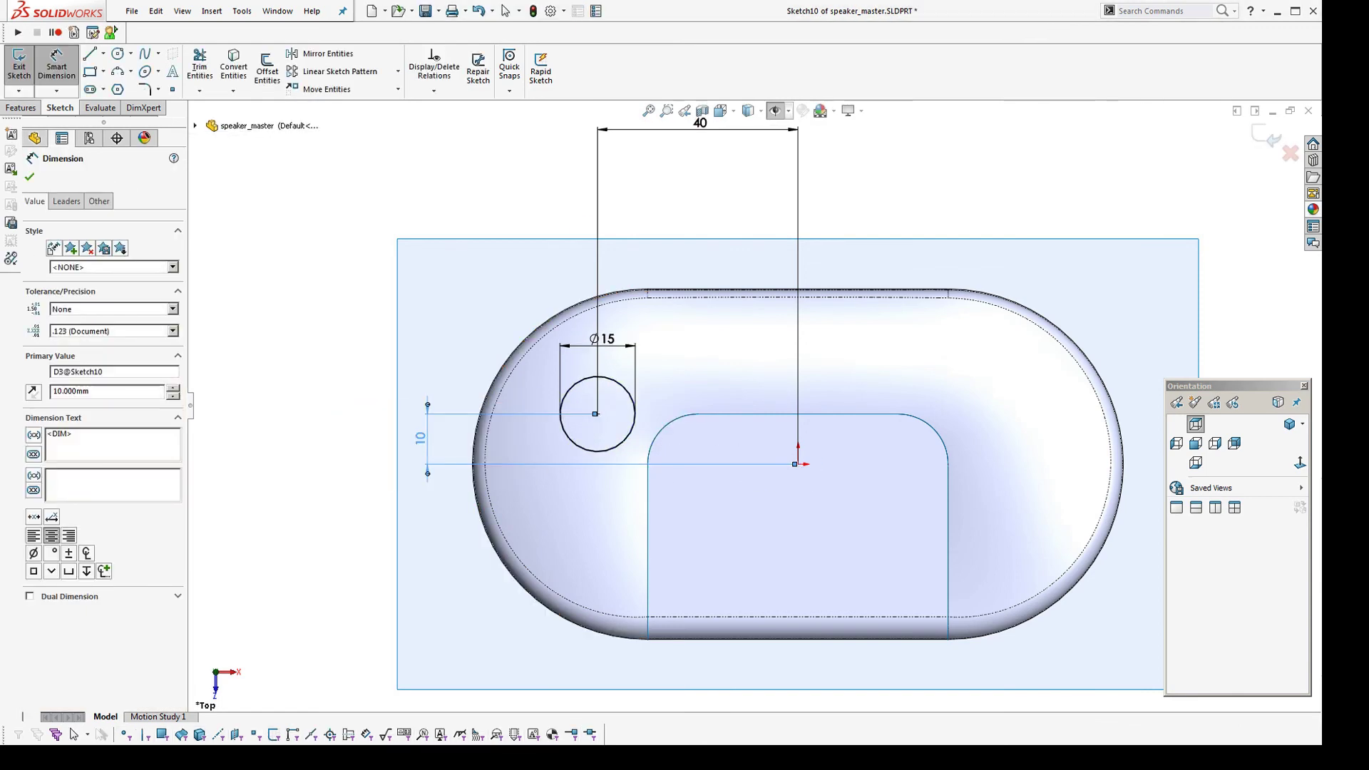
Save speaker_master with the finished circle sketch and switch to the Assem1 assembly
click(1284, 156)
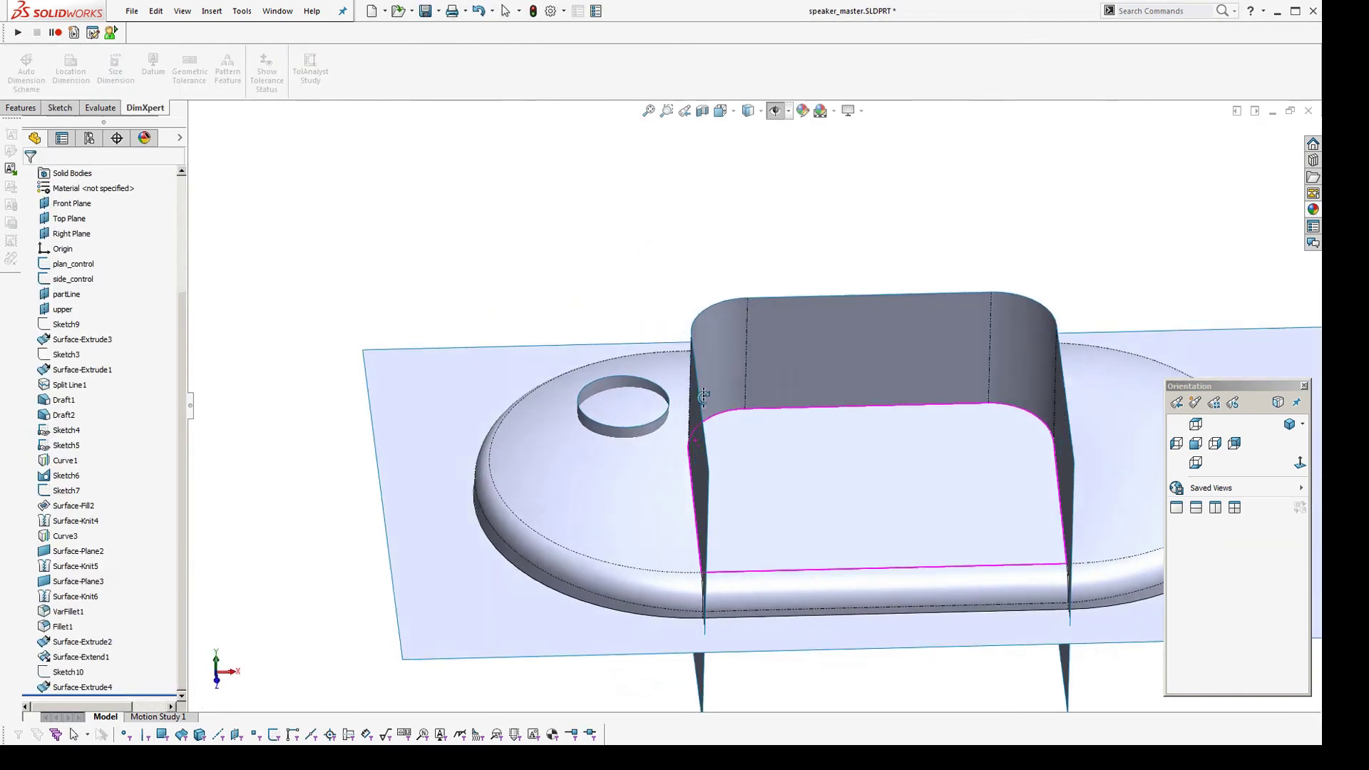
middle_drag(703, 395, 640, 421)
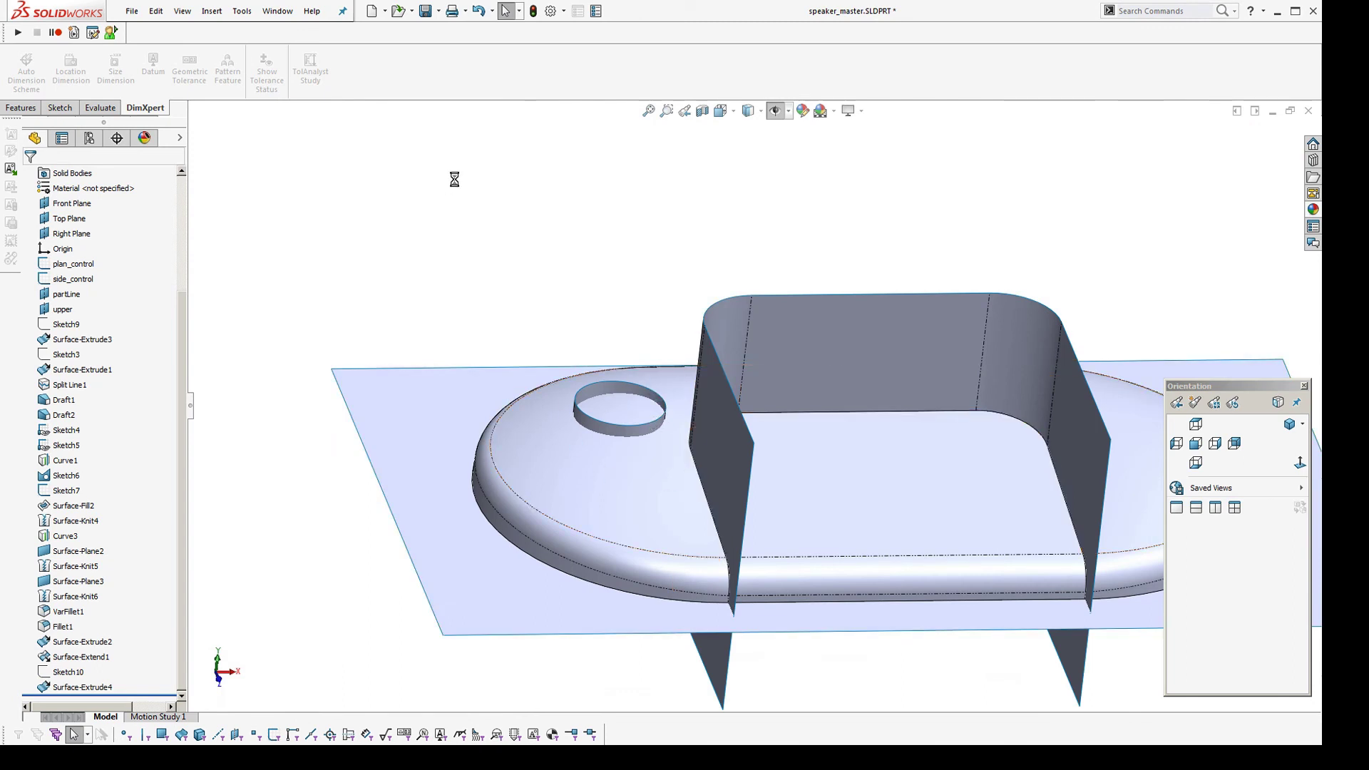
key(ctrl+Tab)
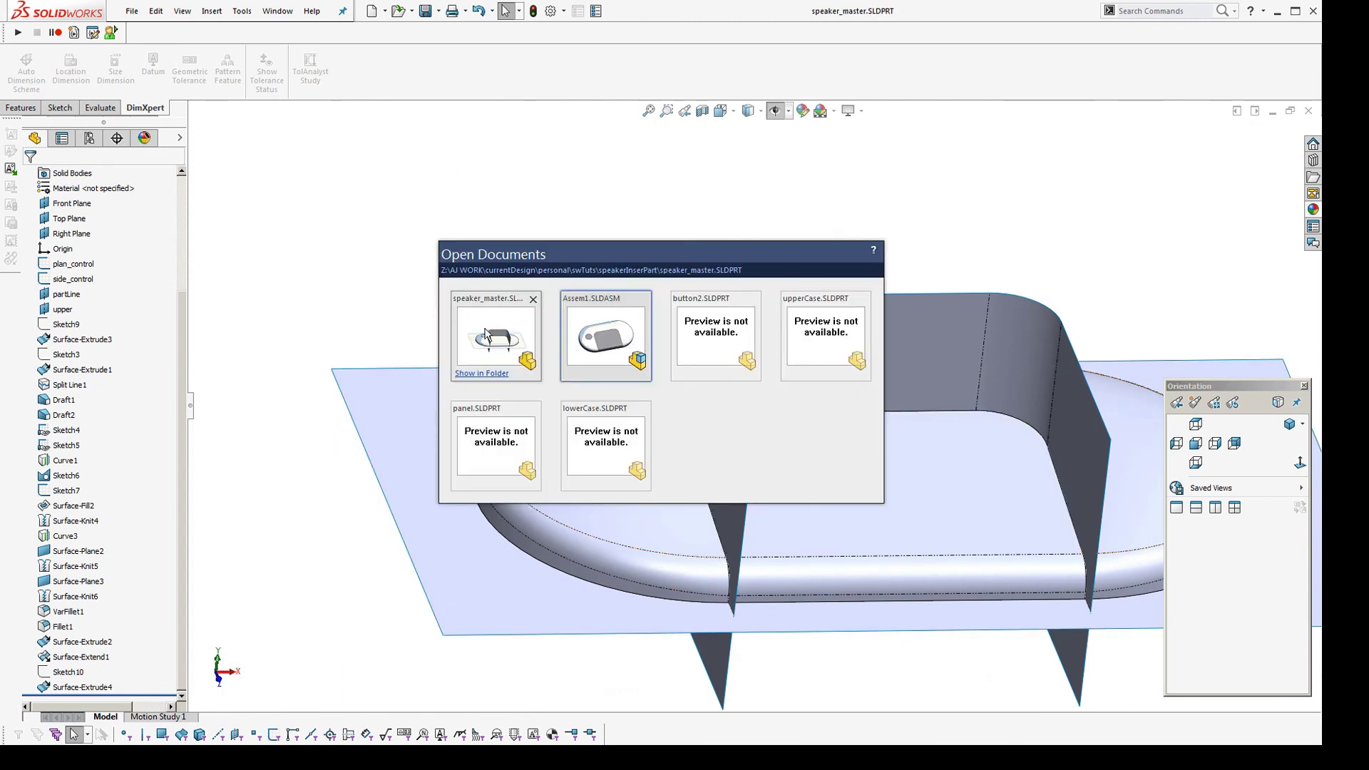
click(589, 333)
Examine the repositioned button and its matching hole in the upper case from several angles
middle_drag(685, 407, 802, 461)
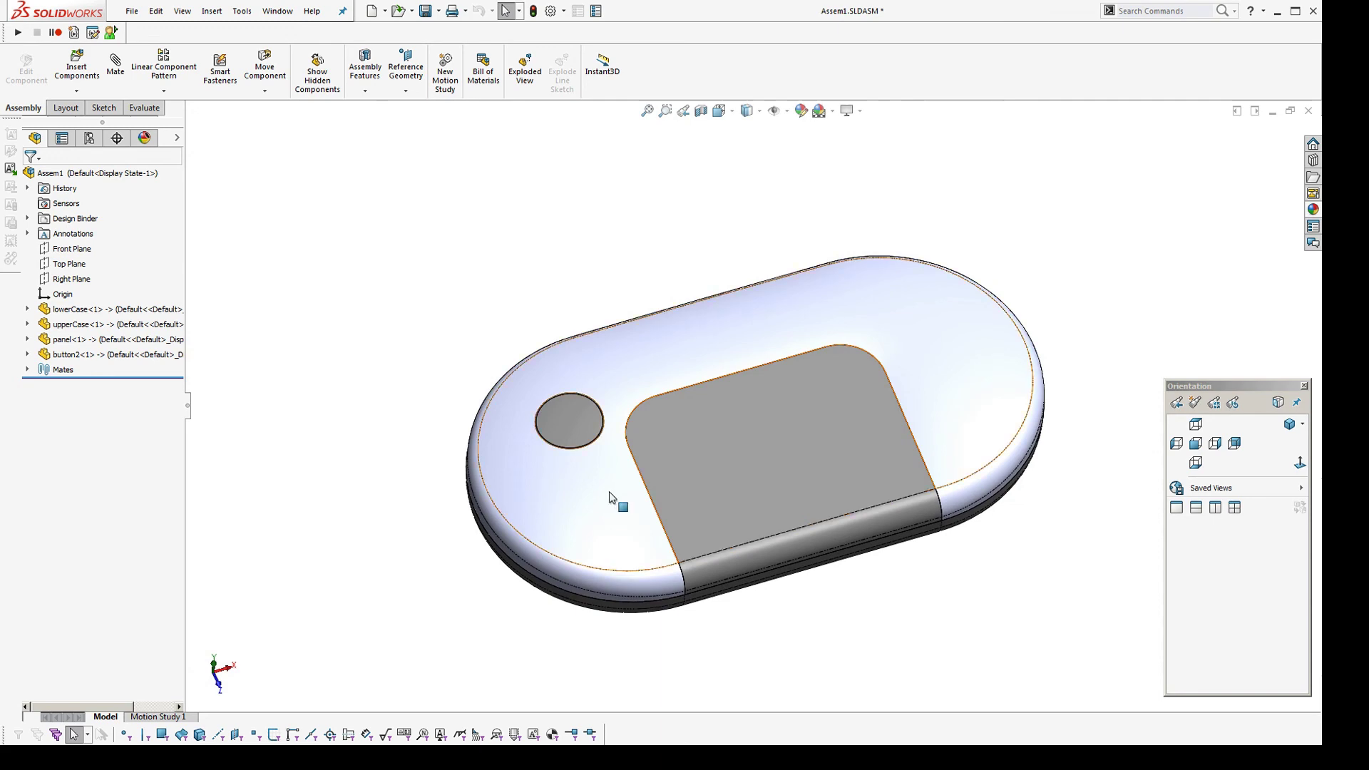
middle_drag(758, 460, 833, 482)
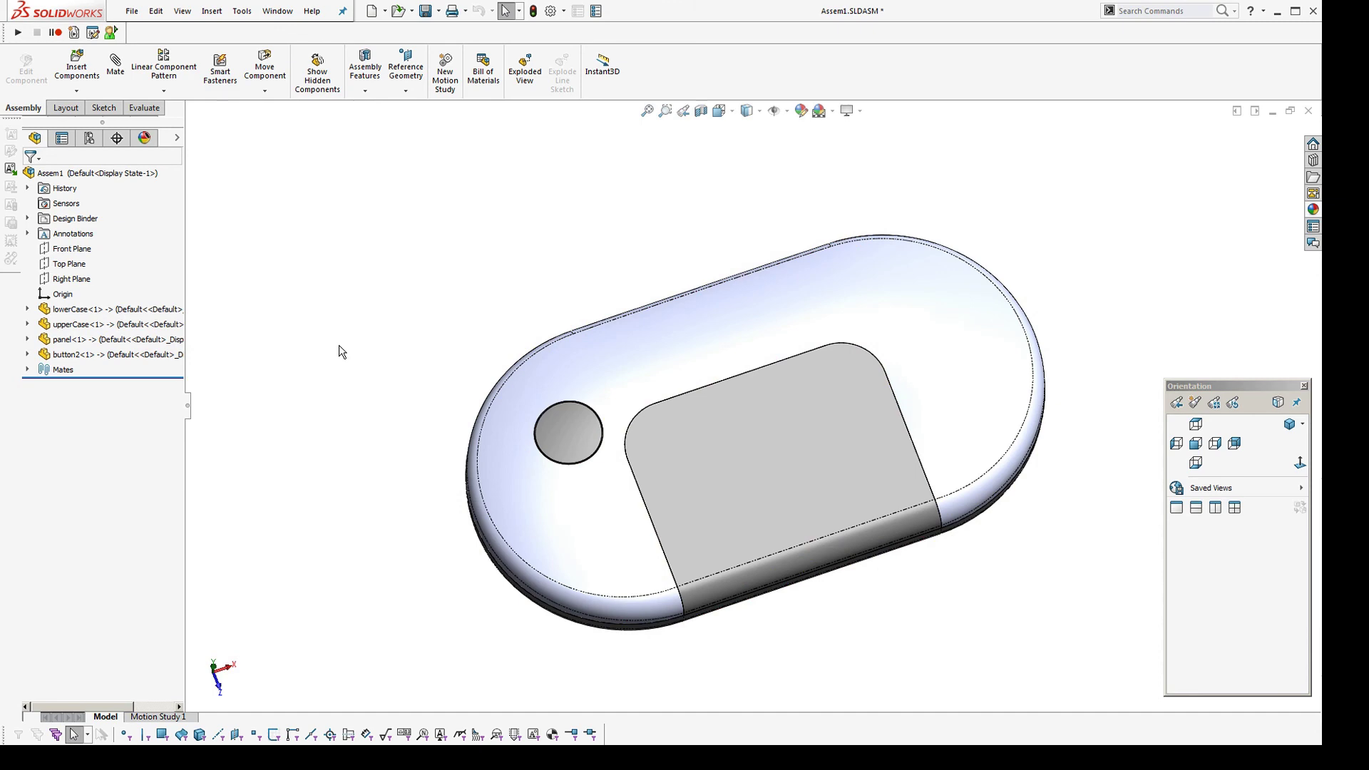
scroll(664, 492, down, 3)
scroll(799, 536, up, 1)
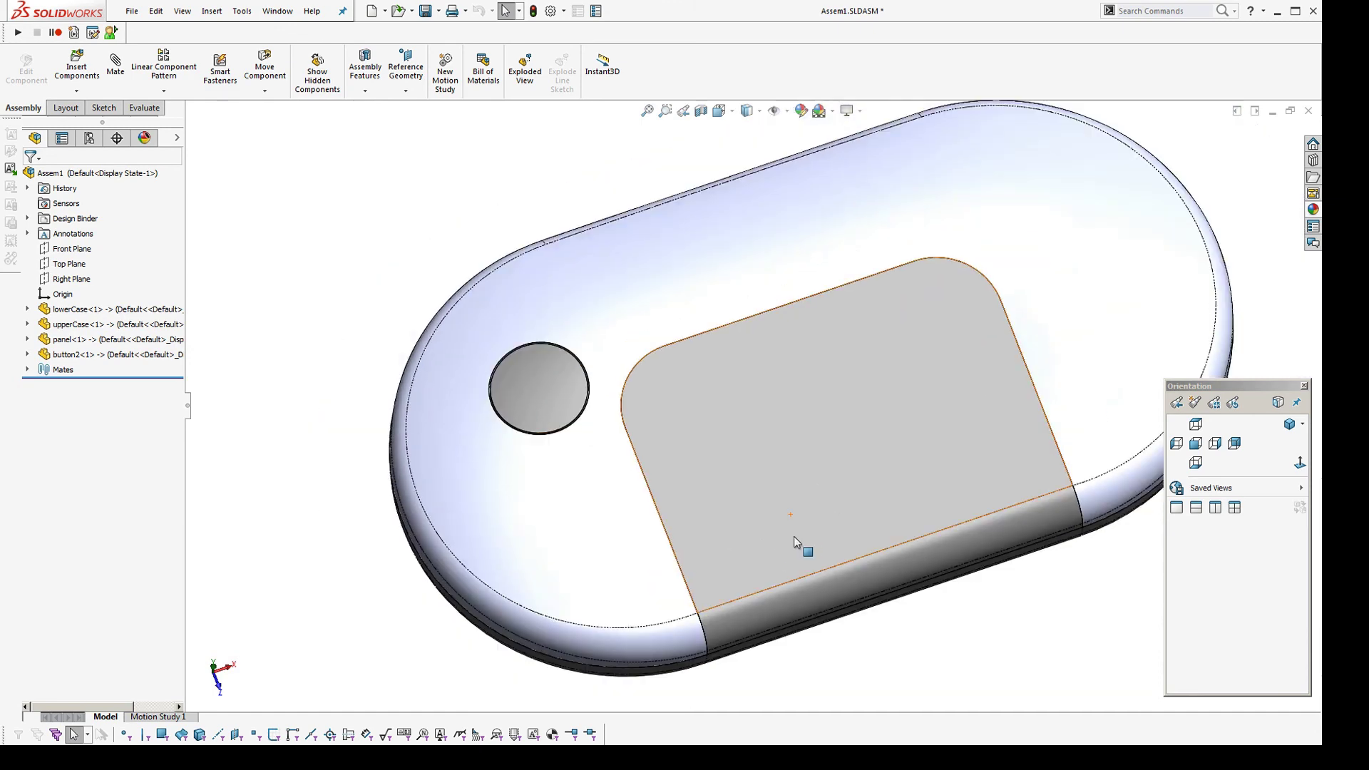
middle_drag(804, 516, 835, 385)
scroll(863, 434, up, 2)
middle_drag(863, 434, 820, 485)
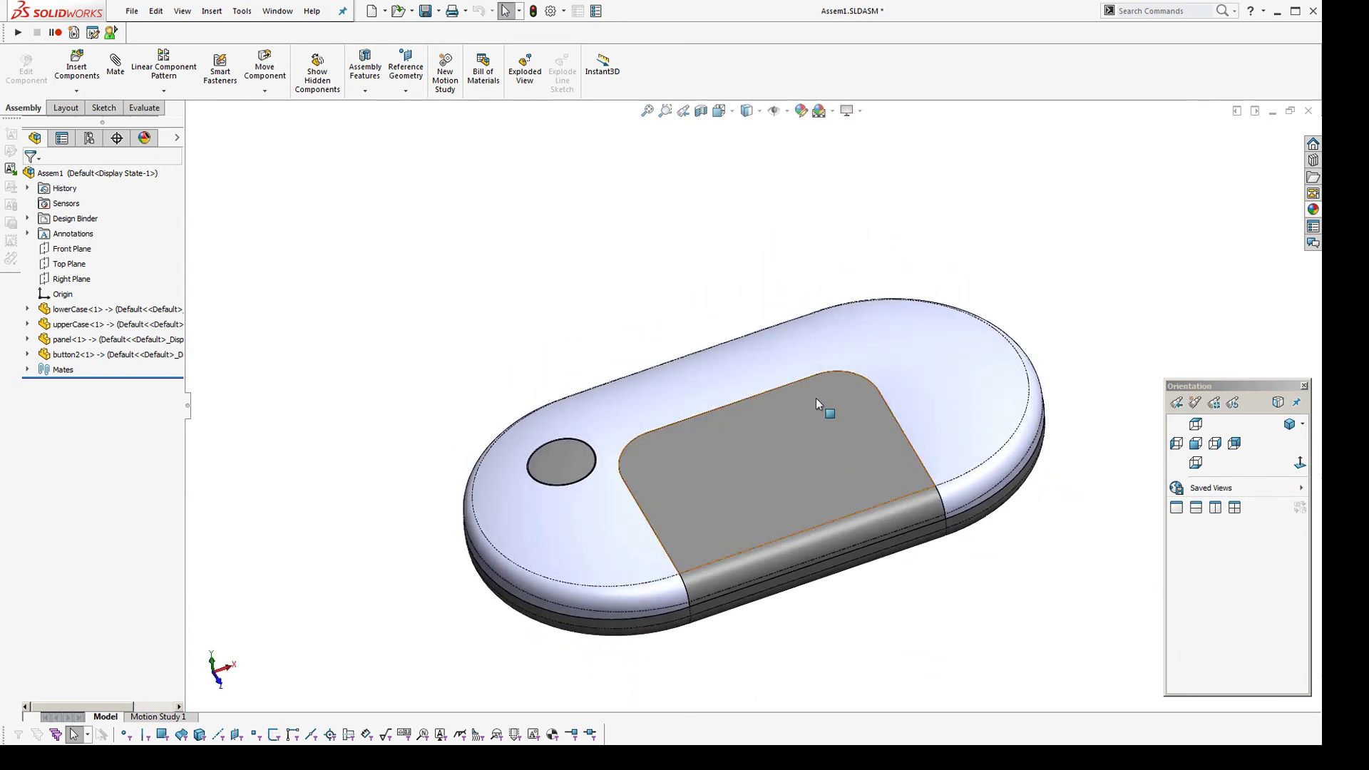
mouse_move(816, 398)
middle_down()
mouse_move(825, 473)
mouse_move(827, 452)
mouse_move(793, 407)
middle_up()
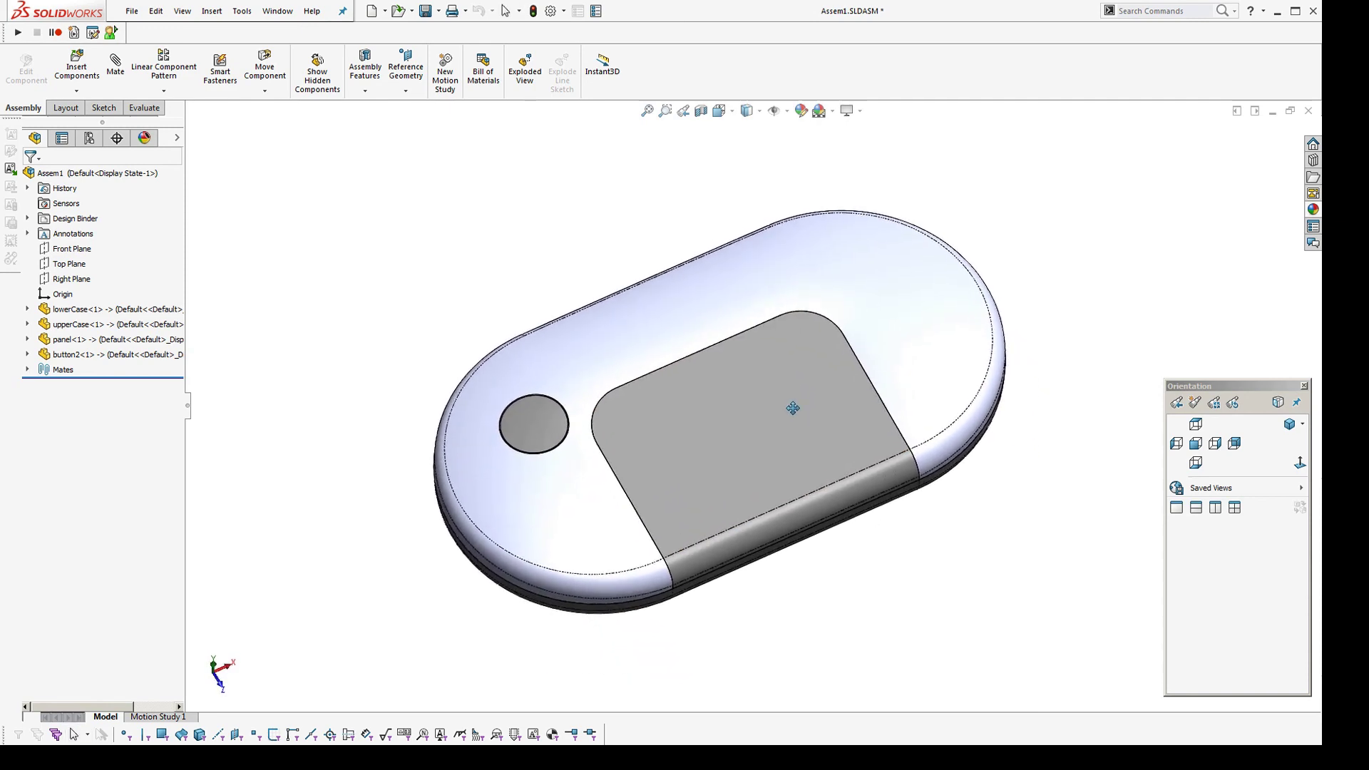
scroll(746, 438, down, 1)
scroll(745, 438, up, 1)
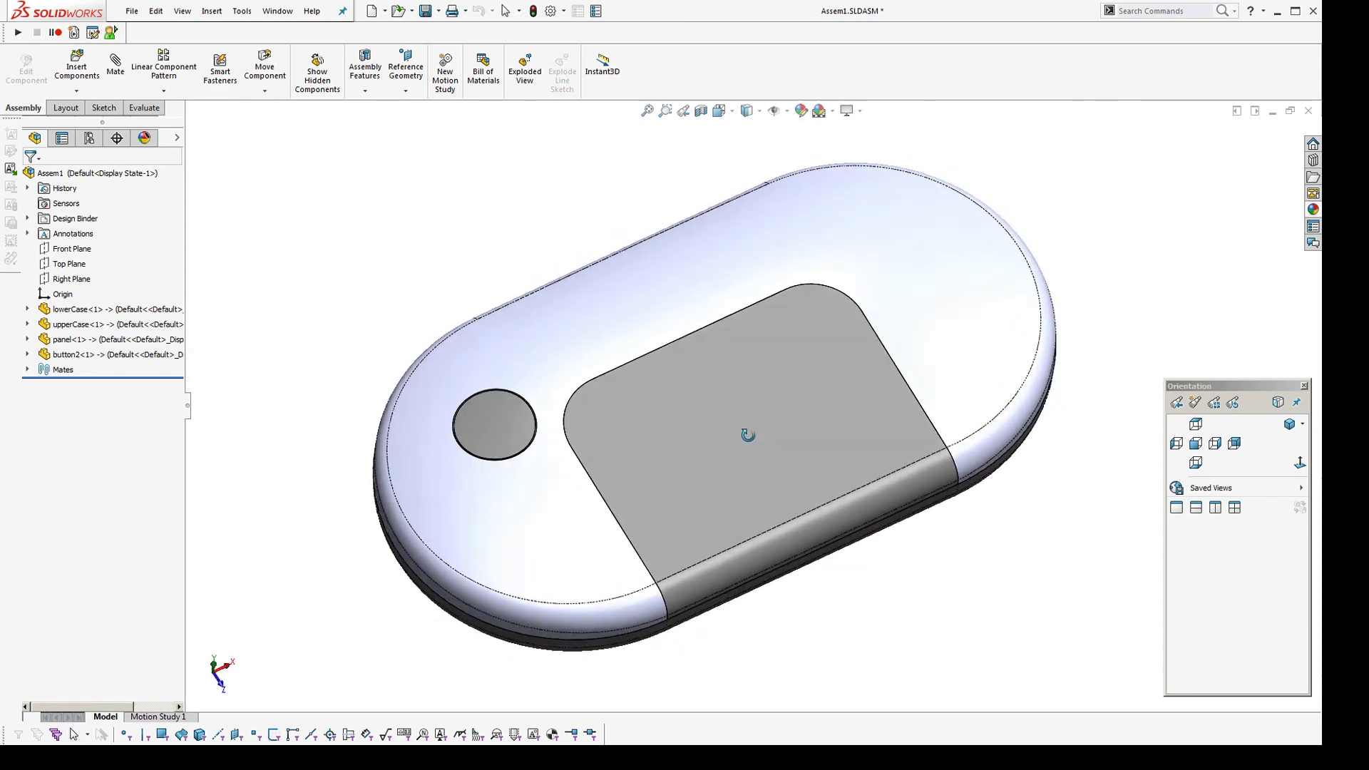